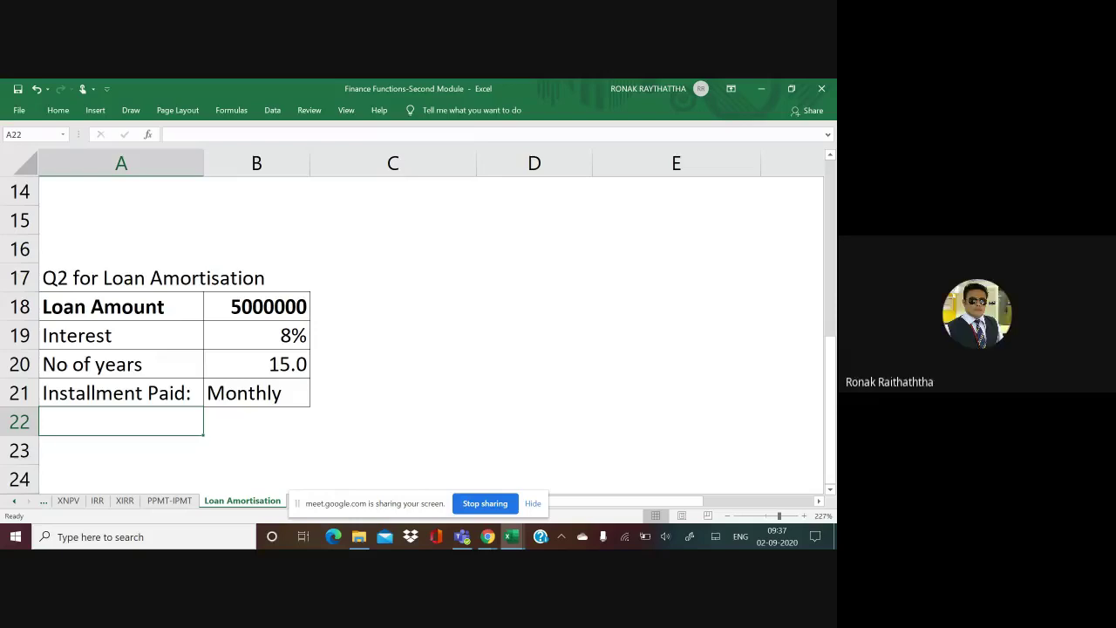
Step: Copy the blank amortisation schedule table B8:G13 with headers and Sr. No 1–5
scroll(358, 262, "up", 4)
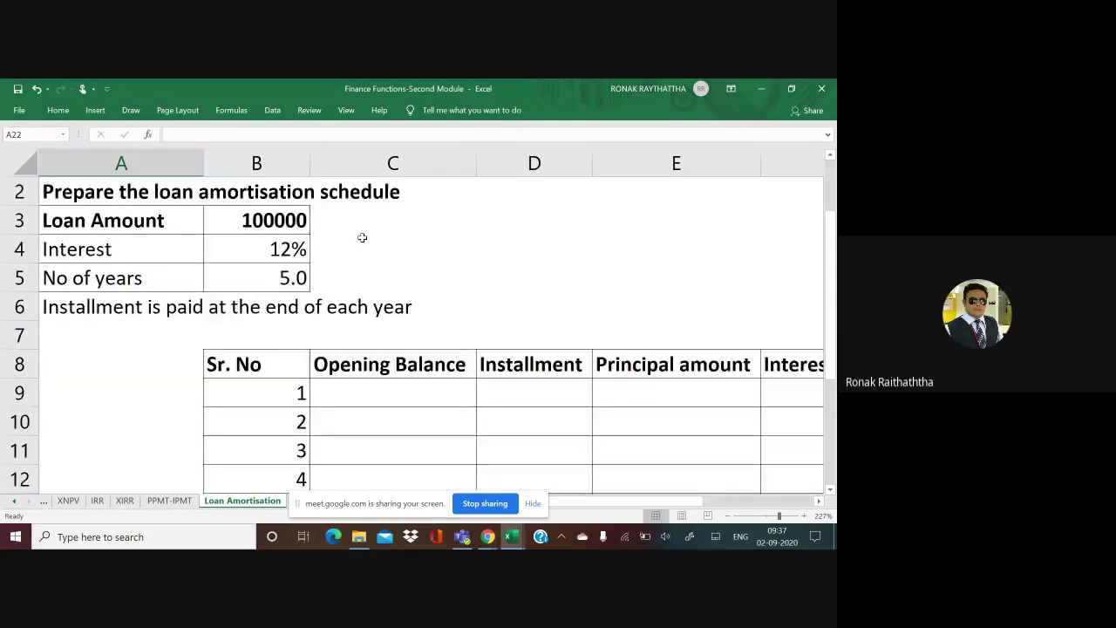
scroll(314, 252, "down", 2)
left_click(268, 220)
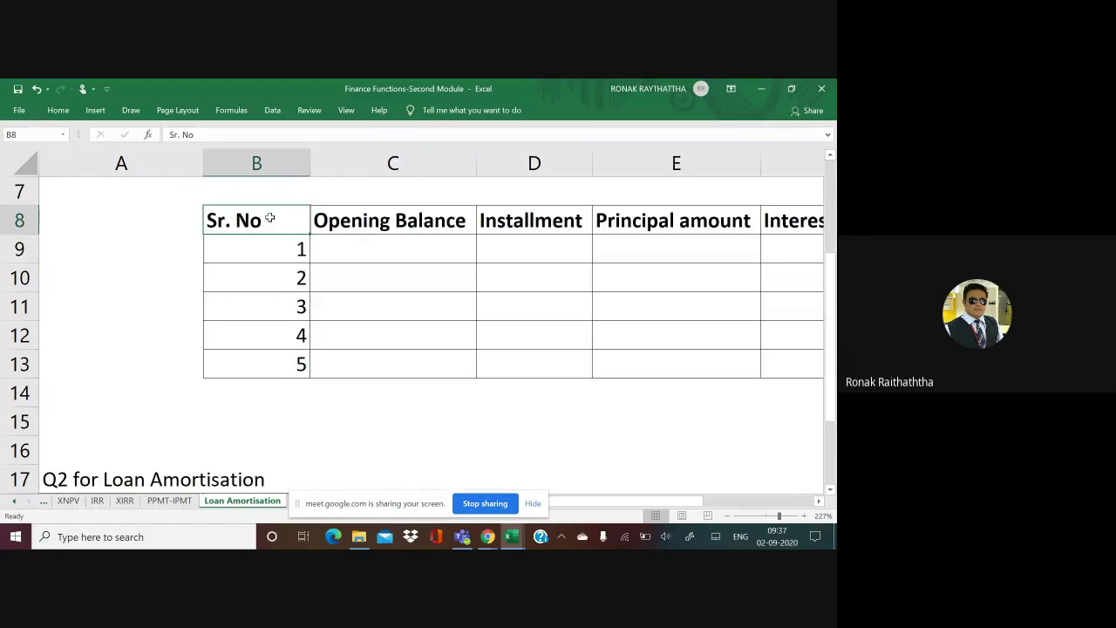
mouse_move(270, 218)
left_mouse_down()
mouse_move(804, 403)
mouse_move(802, 374)
left_mouse_up()
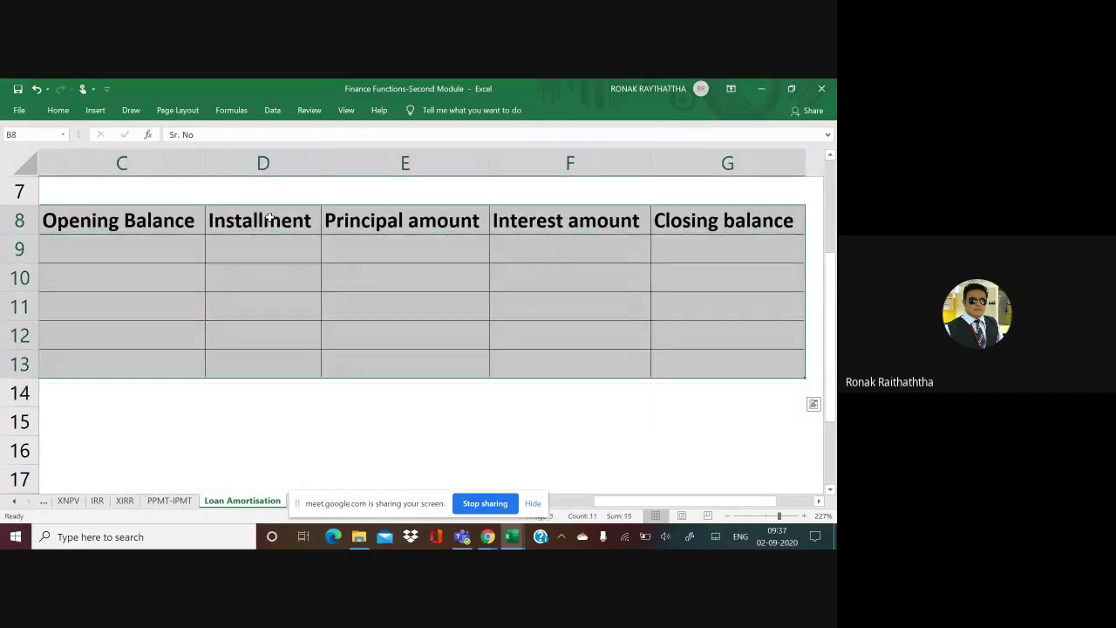
key("ctrl+c")
Step: Paste the table at B23 below Q2, then move below Sr. No 5
key("Down")
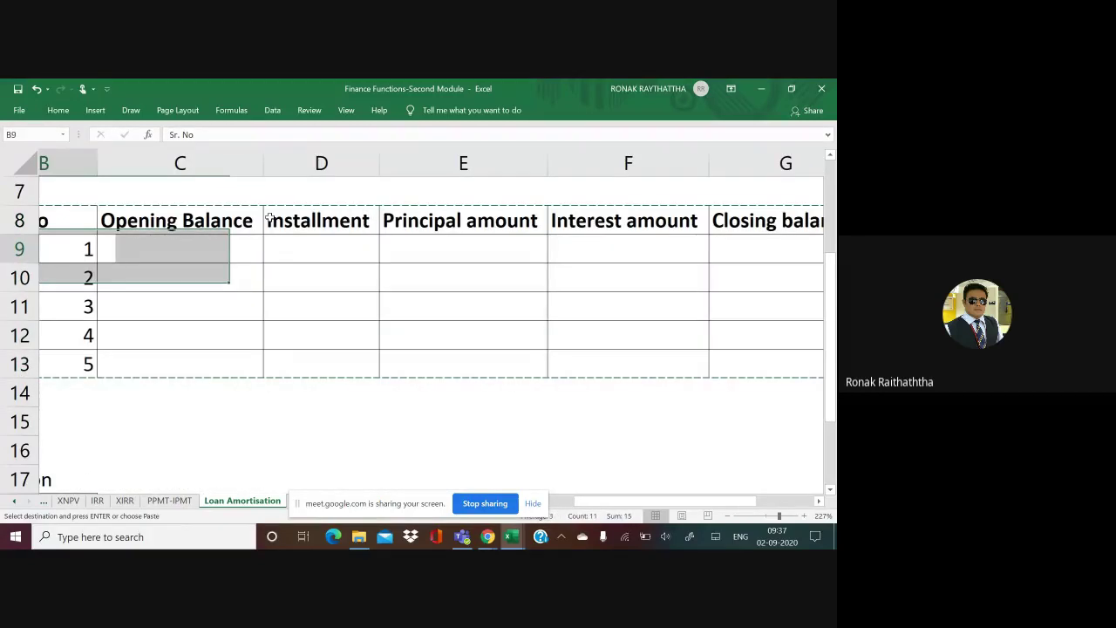
key("Down")
key("Down")
key("Down")
key("Down")
key("Down")
key("Down")
key("Left")
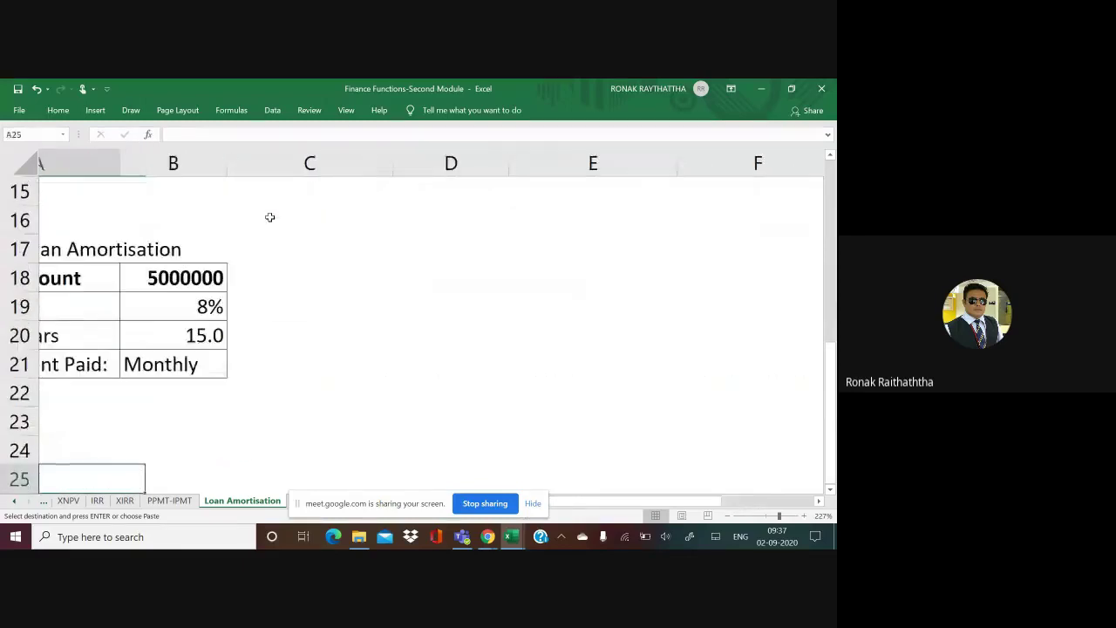
key("Right")
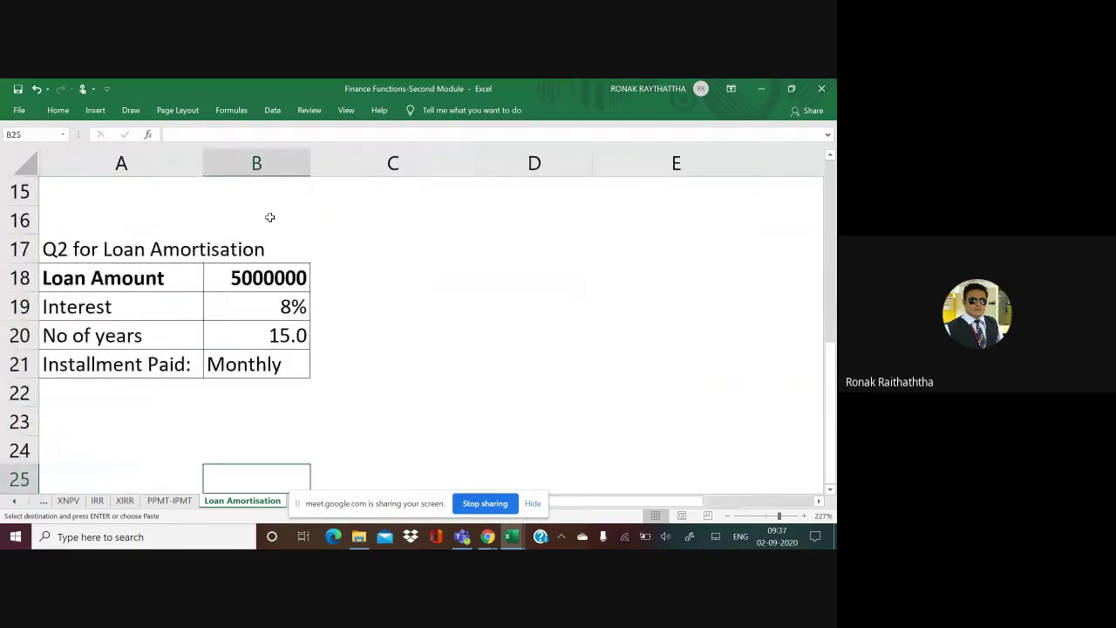
key("Up")
key("Up")
key("ctrl+v")
key("ctrl+Down")
key("Down")
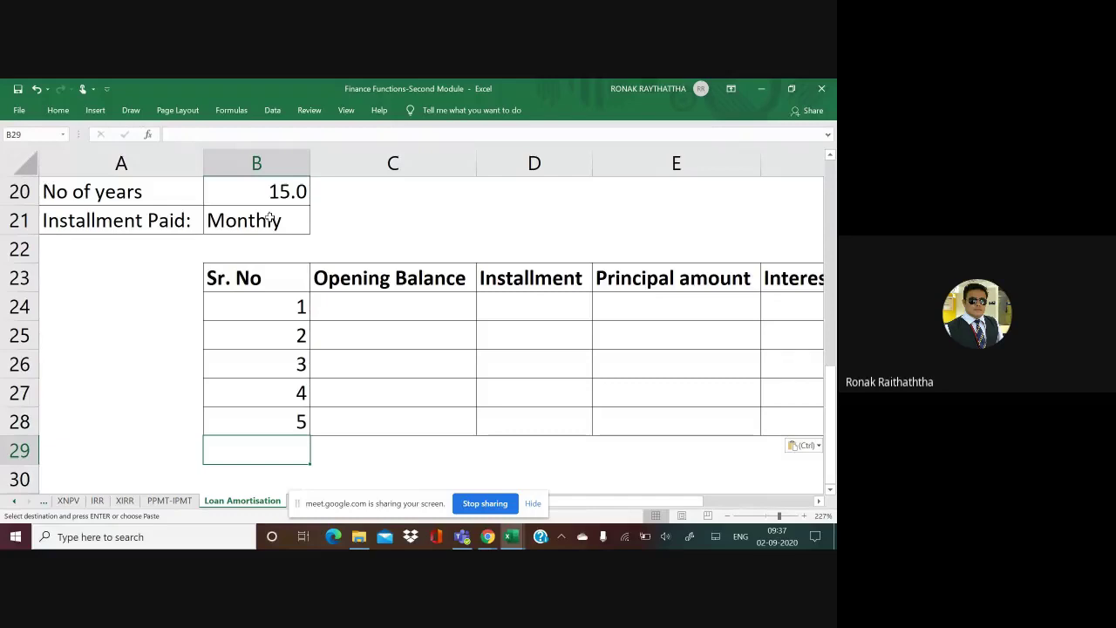
Step: Enter =B28+1 in B29 so Sr. No continues with 6, and copy it
type("=")
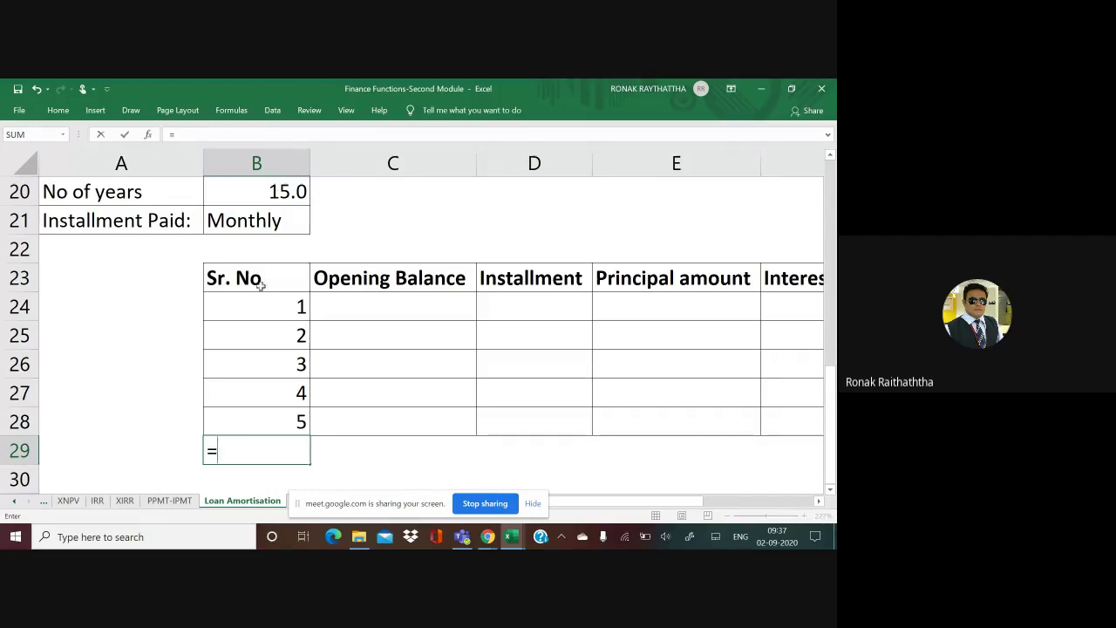
left_click(272, 417)
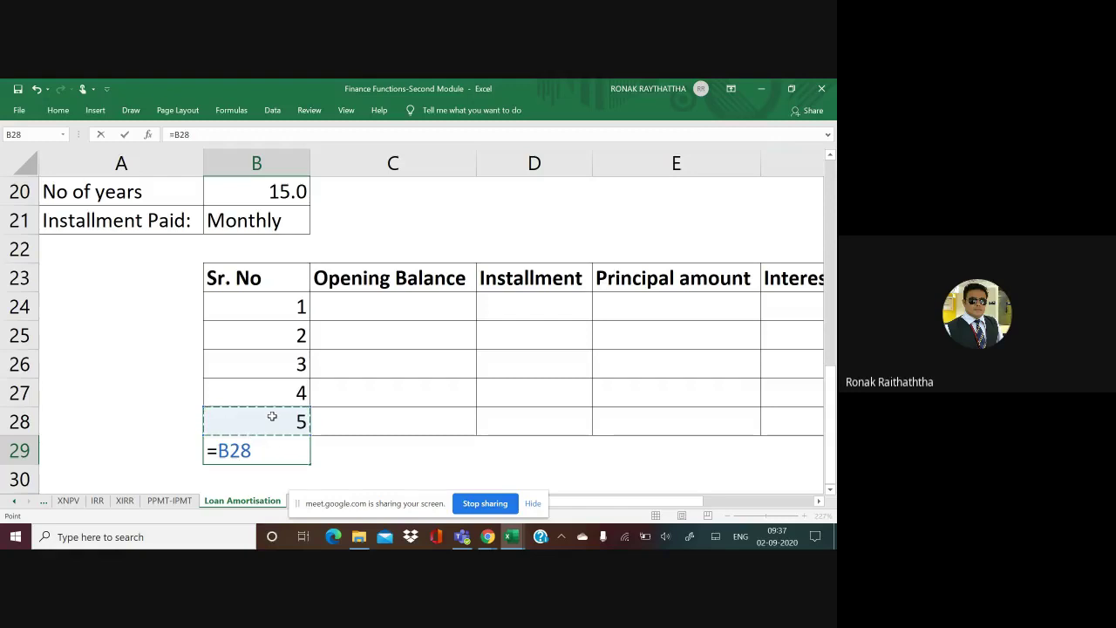
type("+")
type("1")
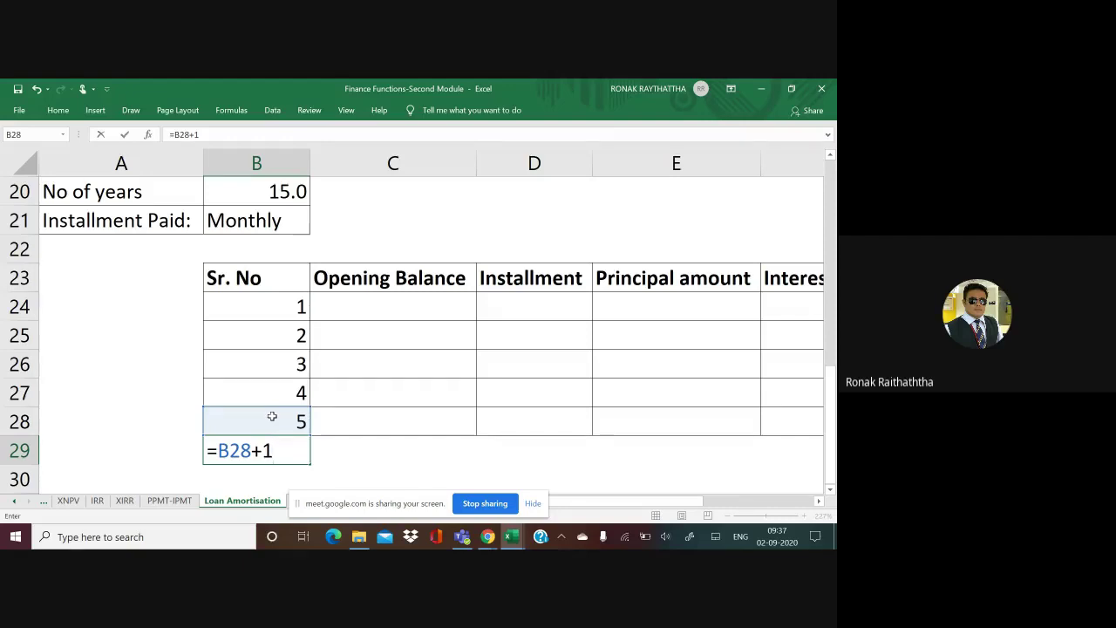
key("Return")
key("Up")
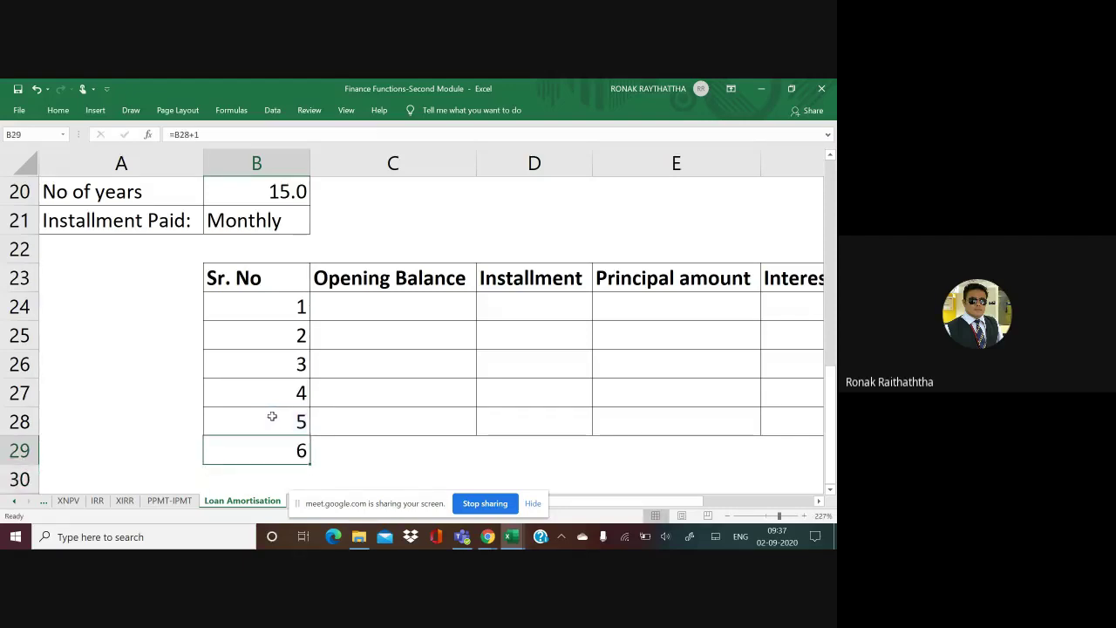
key("ctrl+c")
key("Down")
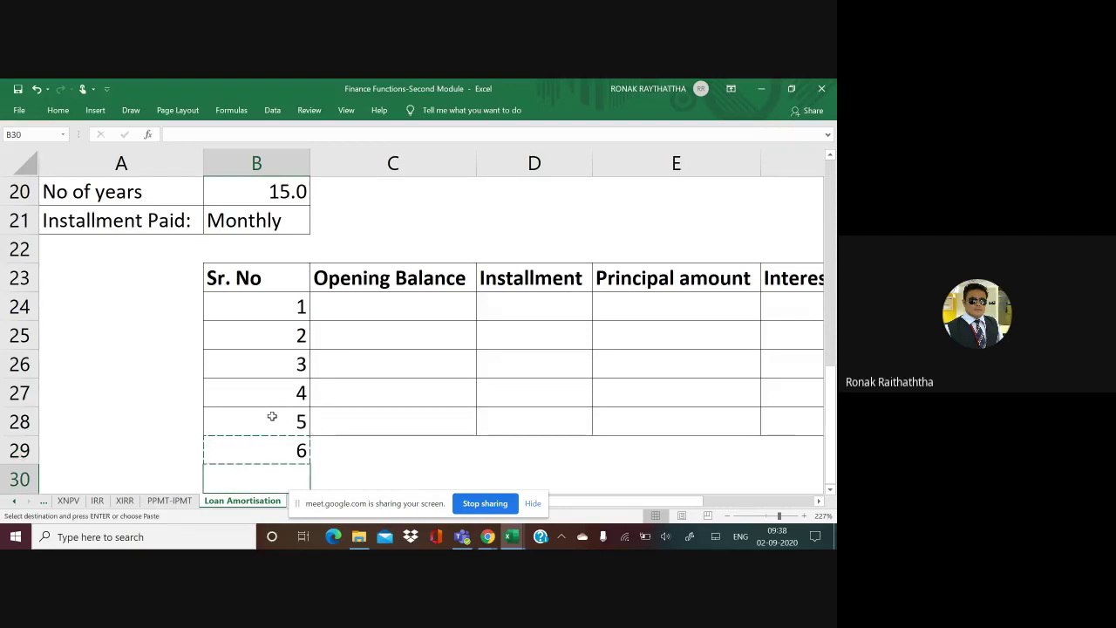
Step: Select column B from B30 down to row 193
key("shift+Down")
key("shift+Down")
key("shift+Down")
key("shift+Down")
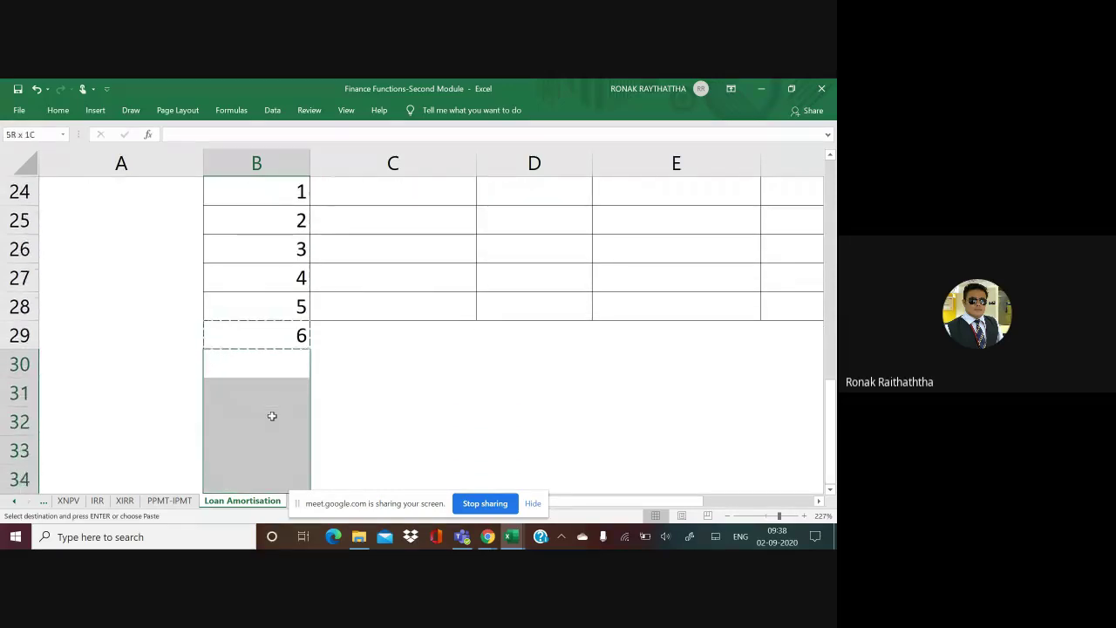
key("shift+Down")
key("shift+Down")
key("shift+Down")
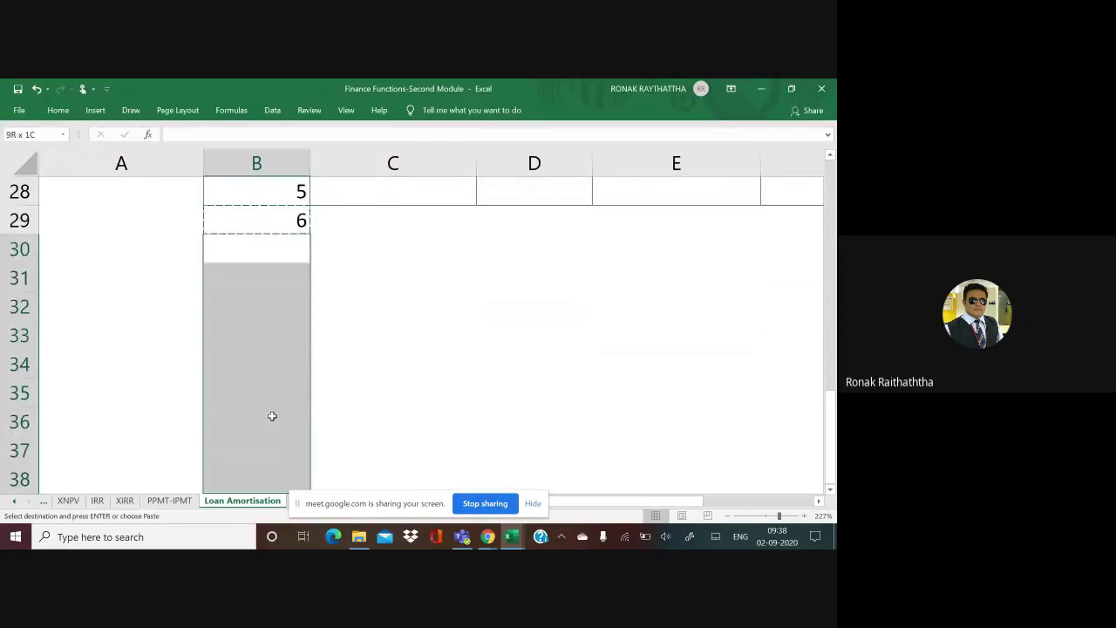
key("shift+Down")
key("shift+Down")
key("shift+Down")
key("shift+Down")
key("shift+Down")
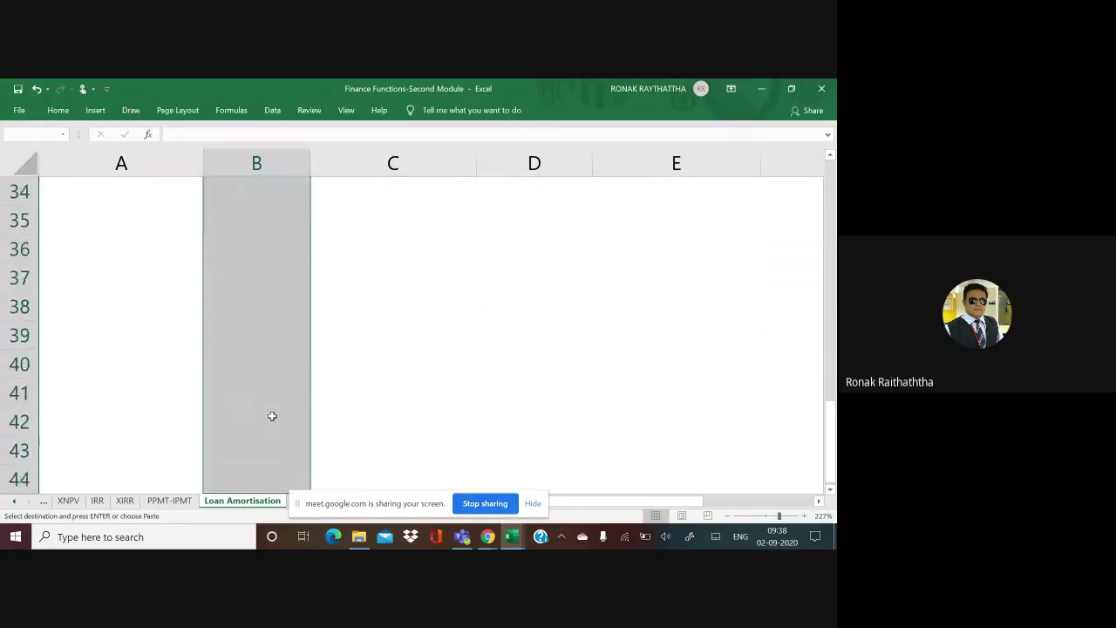
key("shift+Down")
key("shift+Down")
key("shift+Down")
key("shift+Down")
key("shift+Down")
key("shift+Down")
key("shift+Down")
key("shift+Down")
key("shift+Down")
key("shift+Down")
key("shift+Down")
key("shift+Down")
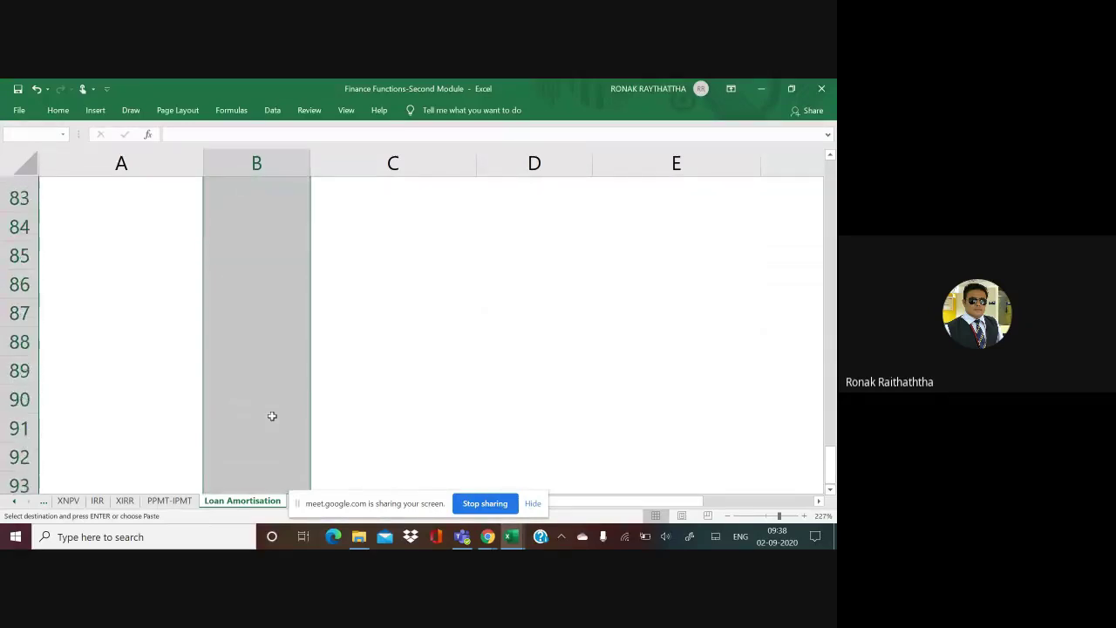
scroll(272, 416, "down", 6)
scroll(272, 415, "down", 2)
scroll(272, 416, "down", 3)
scroll(272, 416, "down", 4)
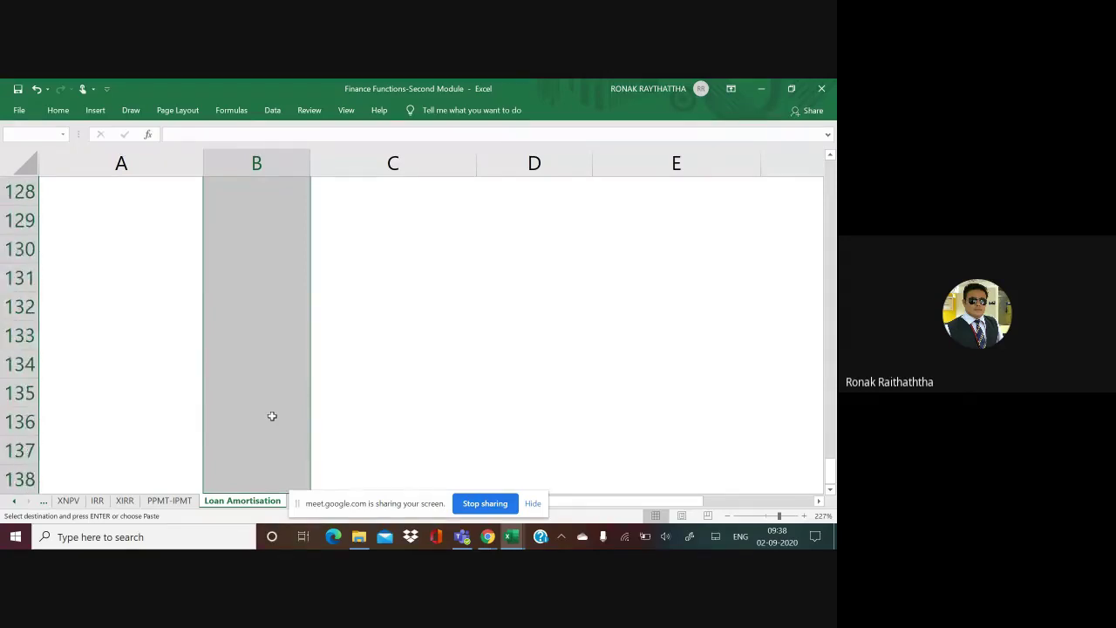
scroll(272, 416, "down", 1)
scroll(272, 416, "down", 4)
scroll(272, 416, "down", 4)
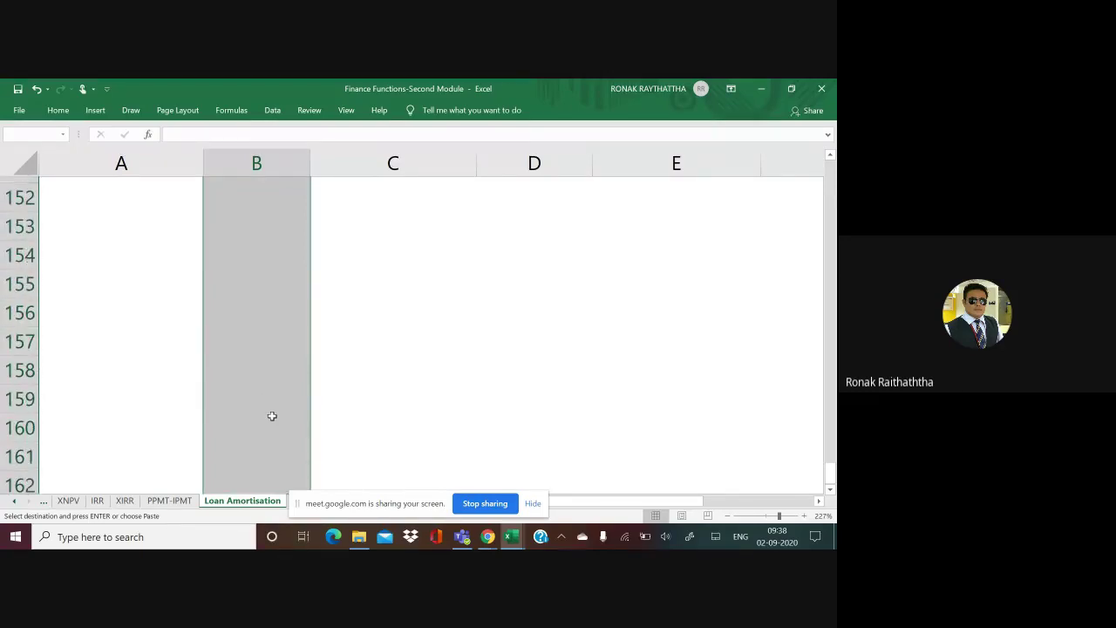
scroll(272, 416, "down", 6)
scroll(272, 415, "down", 3)
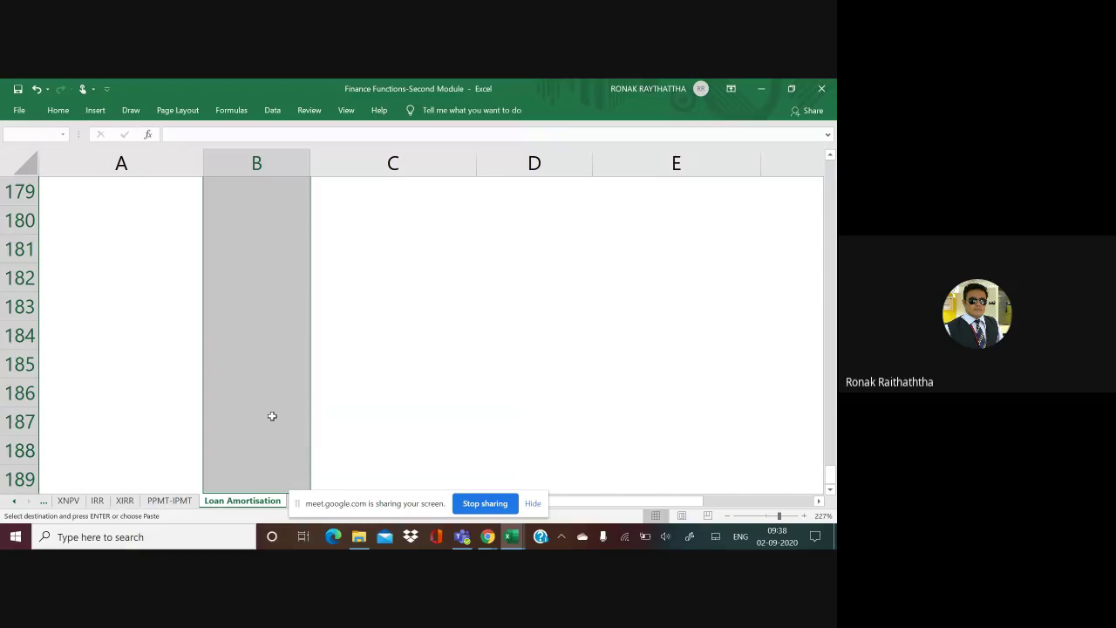
scroll(272, 416, "down", 1)
scroll(272, 415, "down", 1)
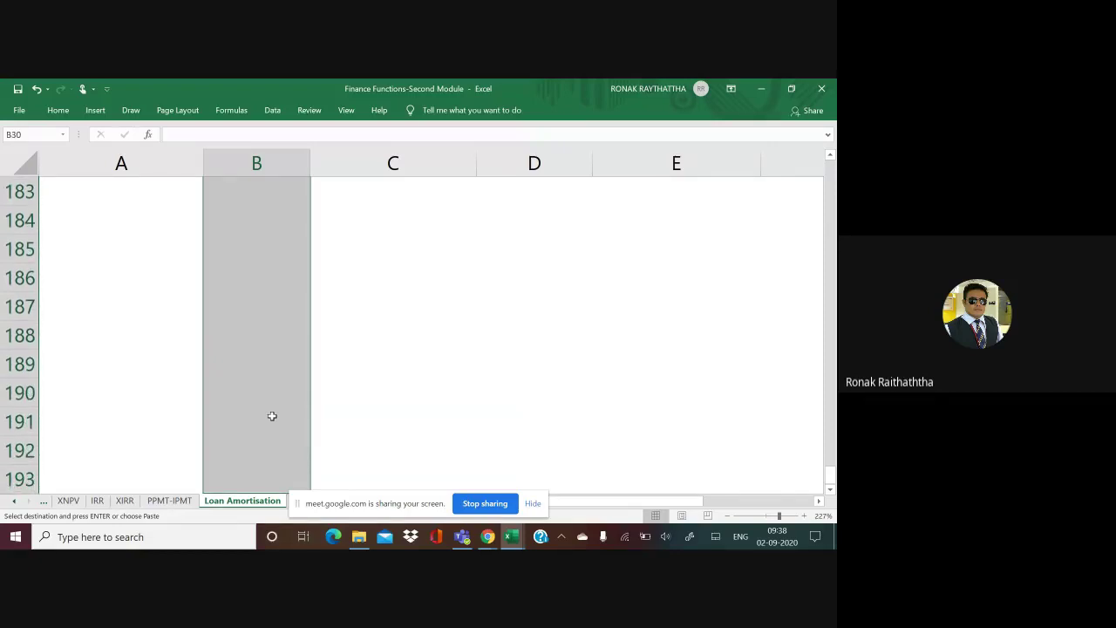
scroll(272, 416, "up", 4)
Step: Fill the +1 formula through the range and confirm the series ends at 170
key("Down")
key("Left")
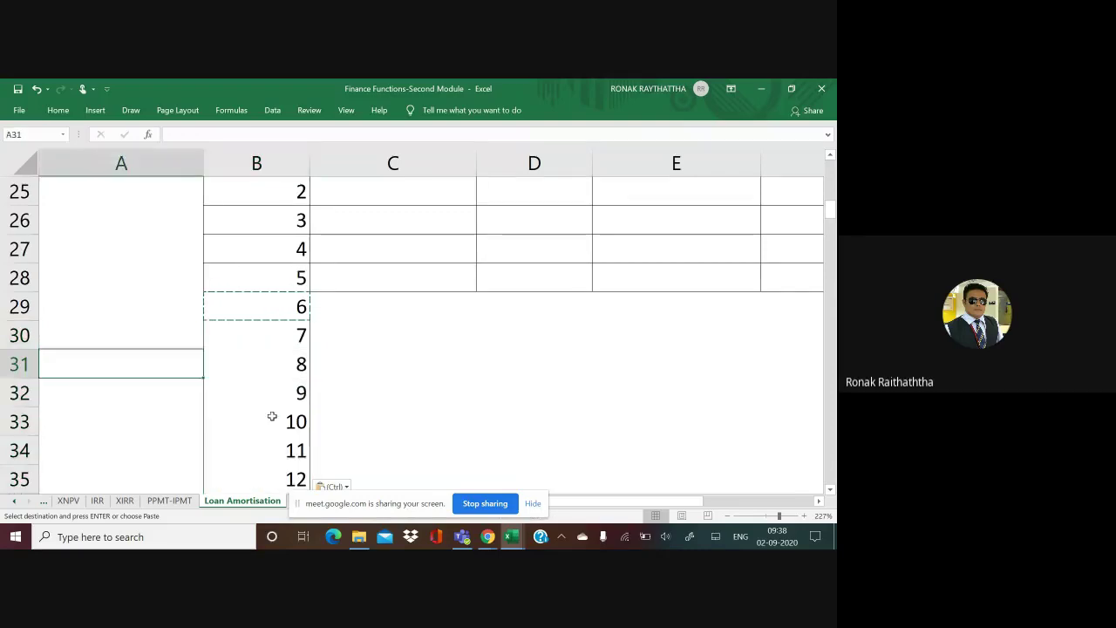
key("ctrl")
key("Escape")
key("Right")
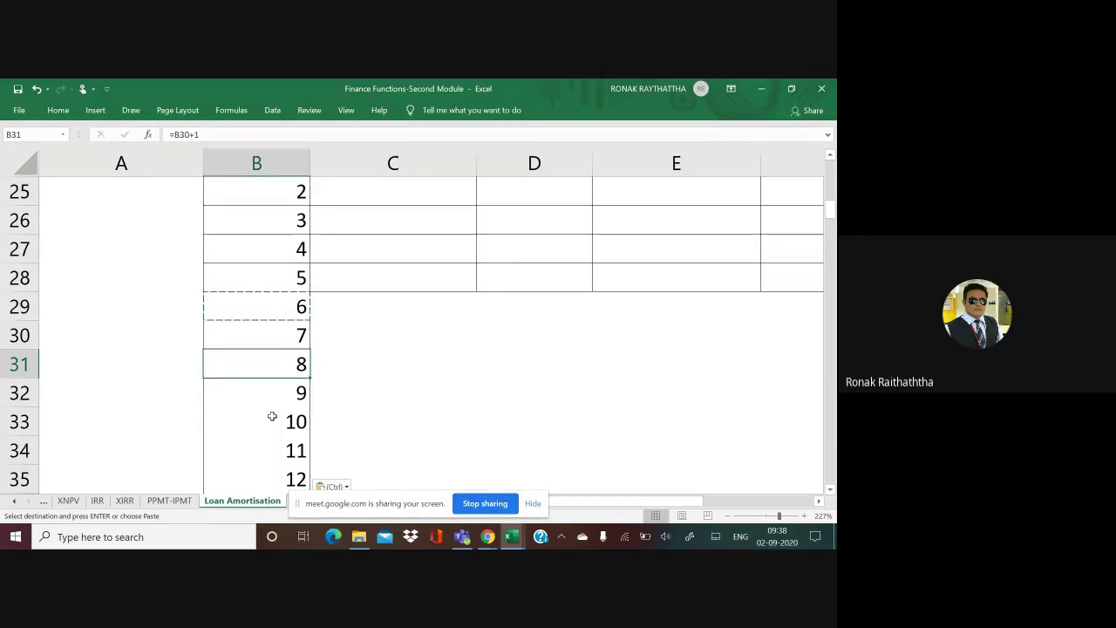
key("Up")
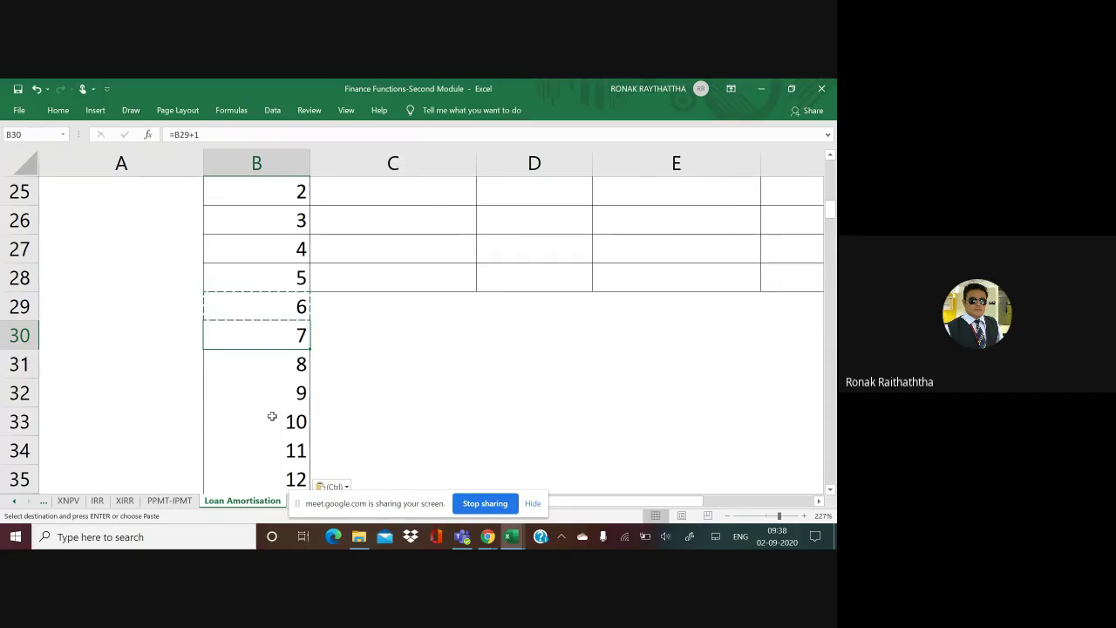
key("ctrl+Down")
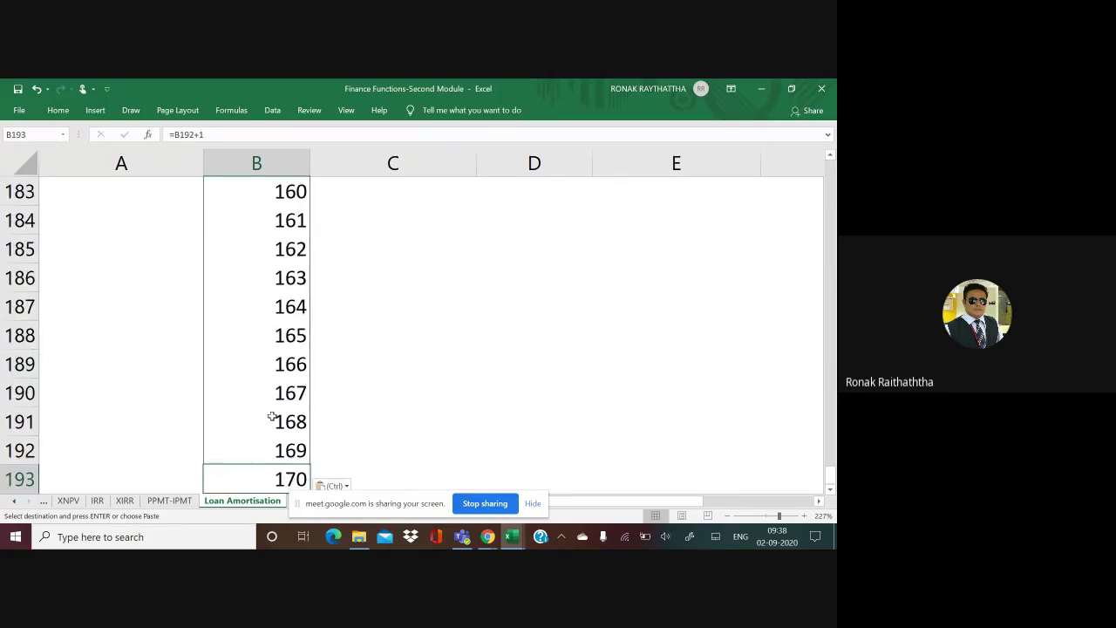
key("ctrl+Up")
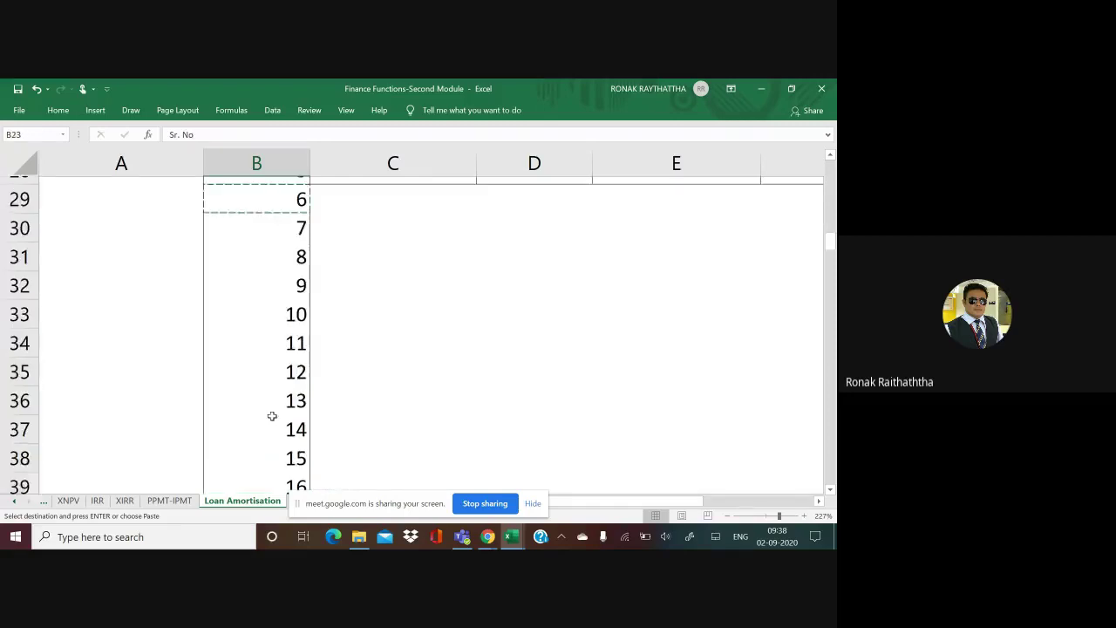
key("Down")
key("Down")
key("Down")
key("Down")
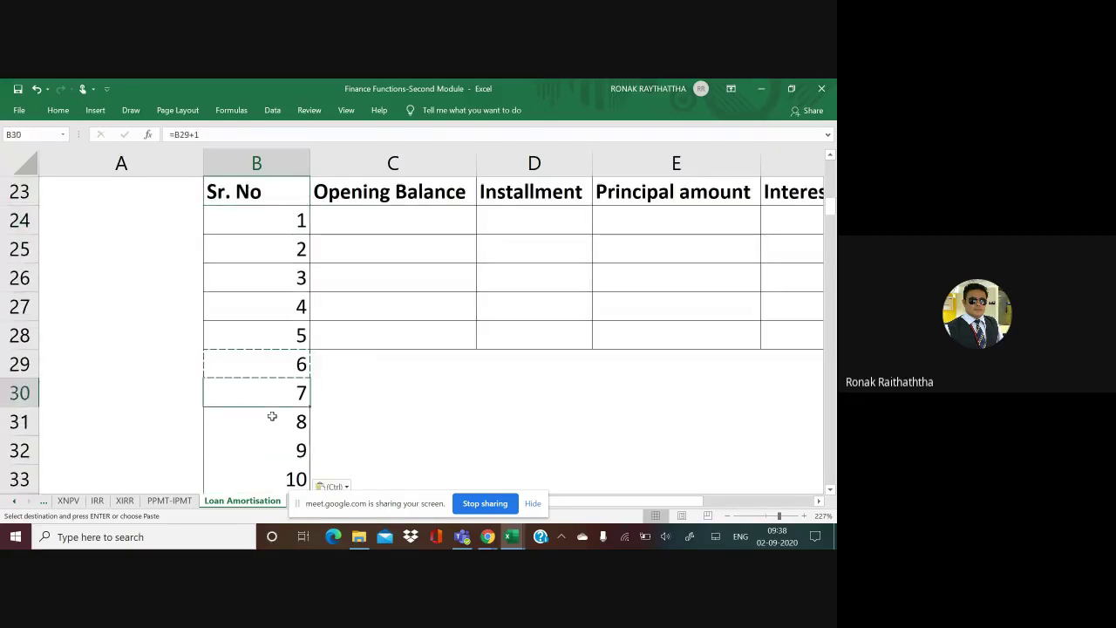
key("Up")
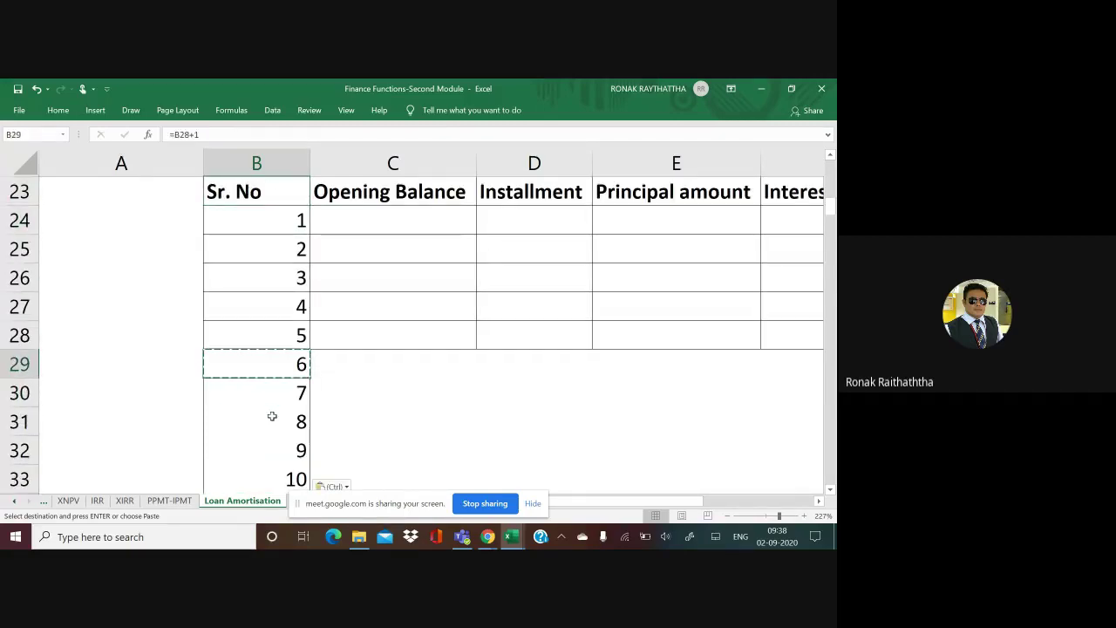
key("ctrl+shift+Down")
key("ctrl+v")
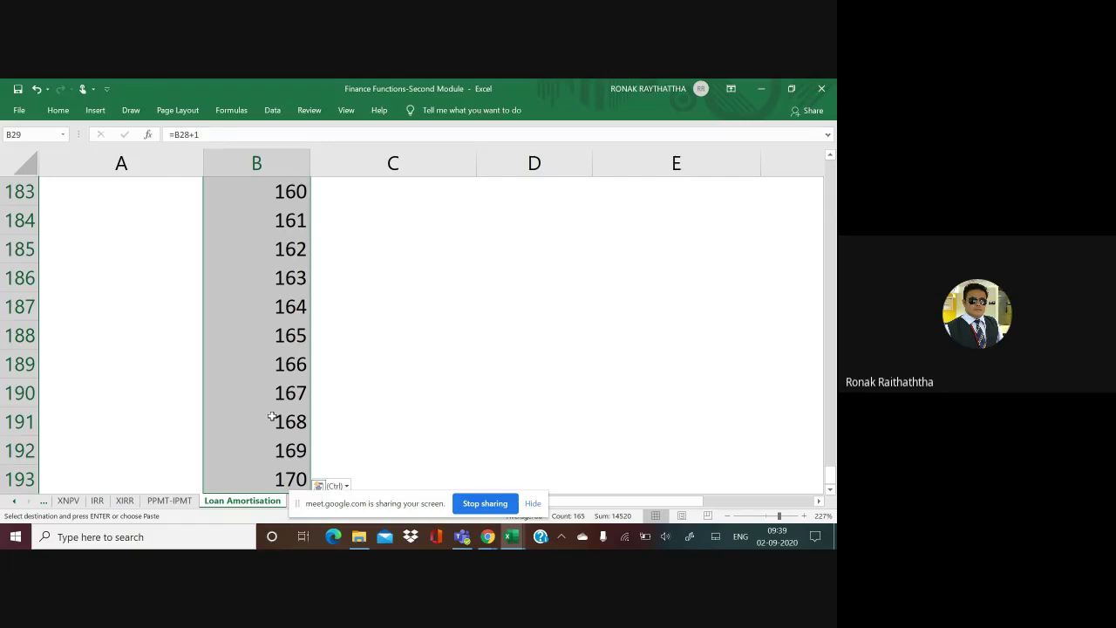
key("Up")
key("Up")
key("Up")
key("Down")
key("Down")
key("Down")
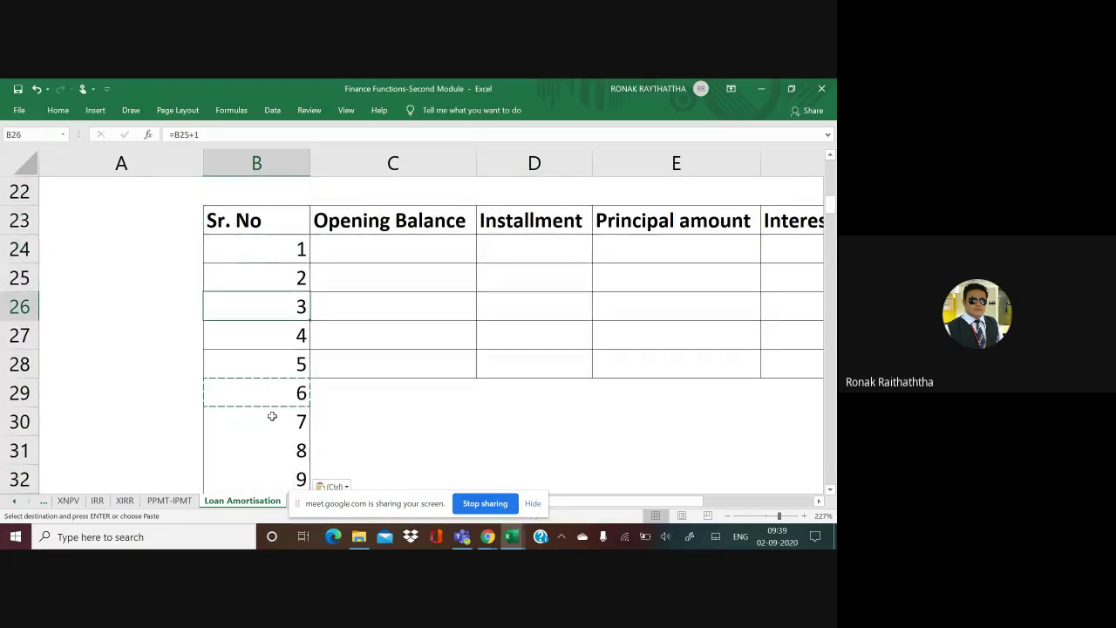
key("Down")
key("Down")
key("Down")
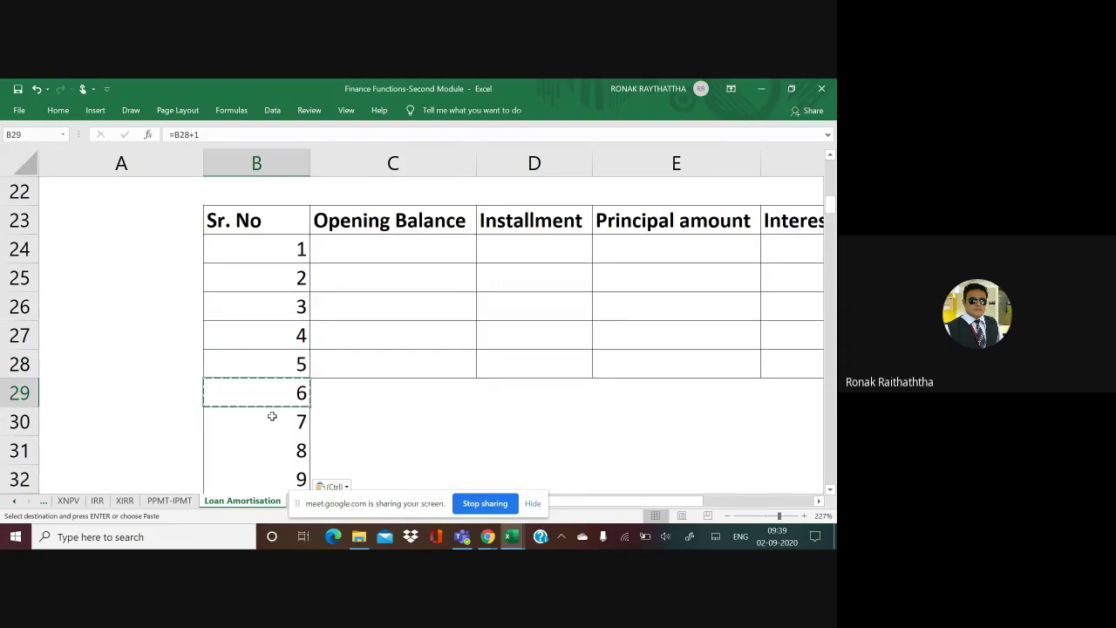
key("ctrl+Down")
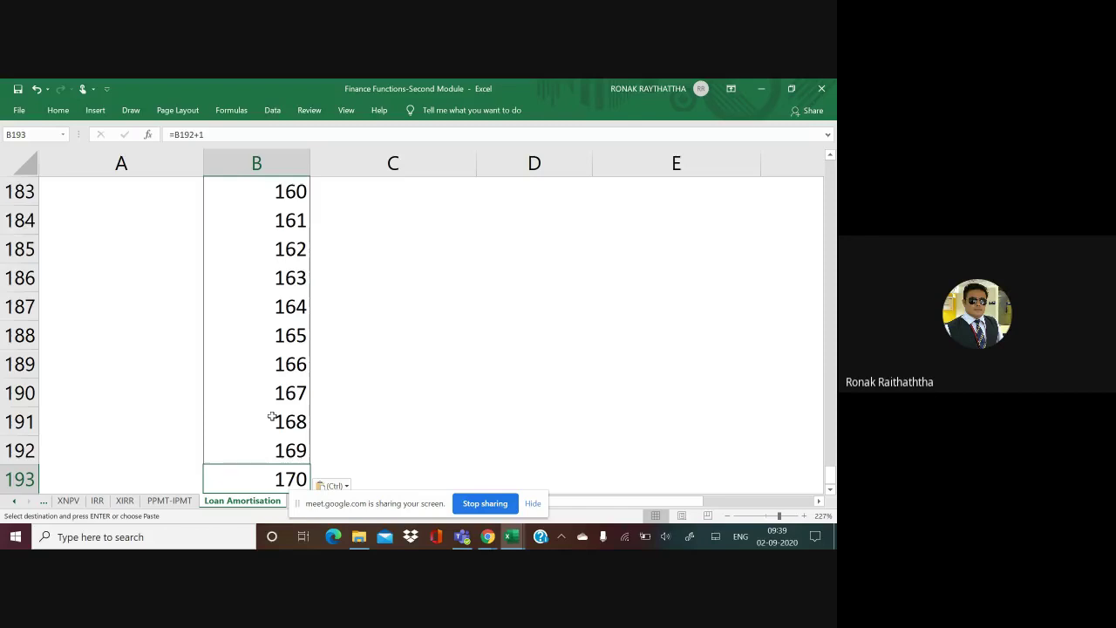
Step: Paste the +1 formula into B194:B203 so Sr. No reaches 180
scroll(272, 416, "down", 1)
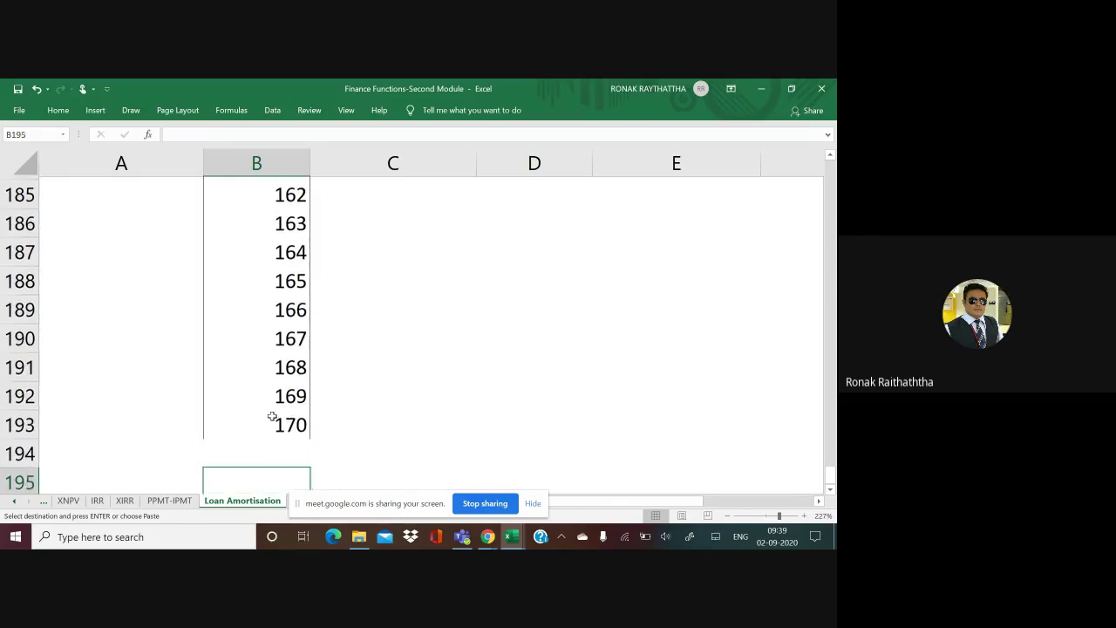
left_click(272, 416)
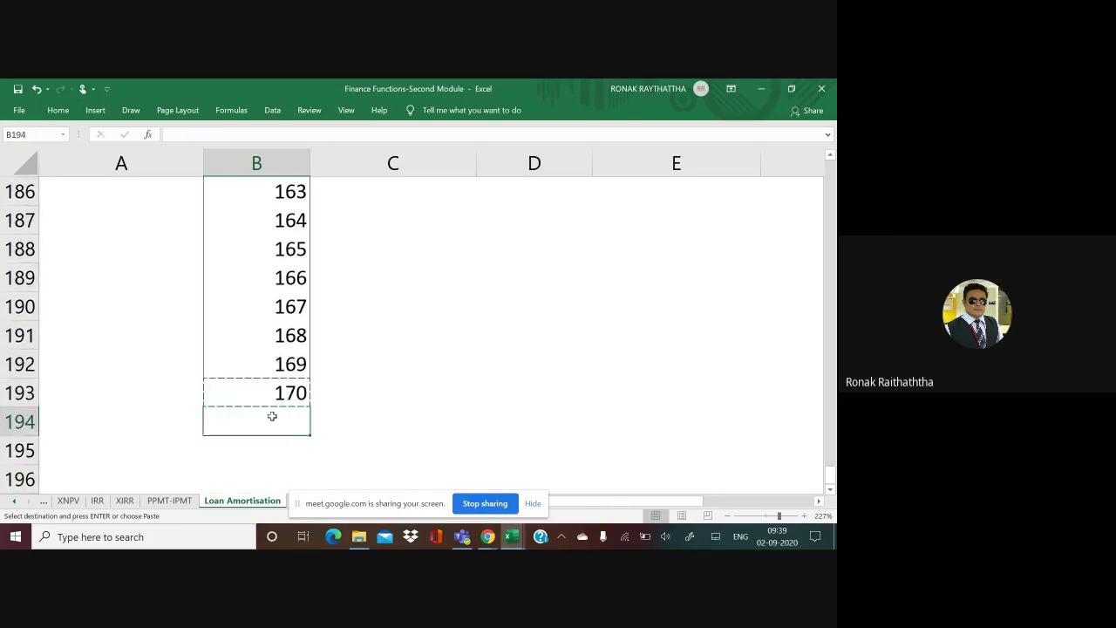
key("shift+Down")
key("shift+Down")
key("shift+Down")
key("shift+Down")
key("shift+Down")
key("shift+Down")
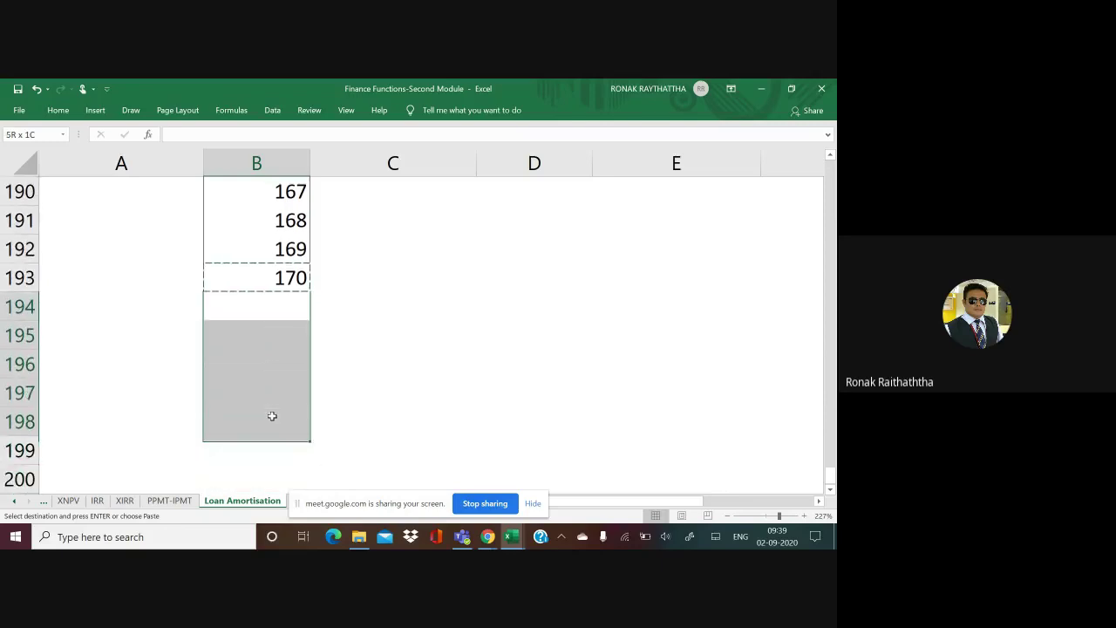
key("shift+Down")
key("shift+Down")
key("shift+Down")
key("Return")
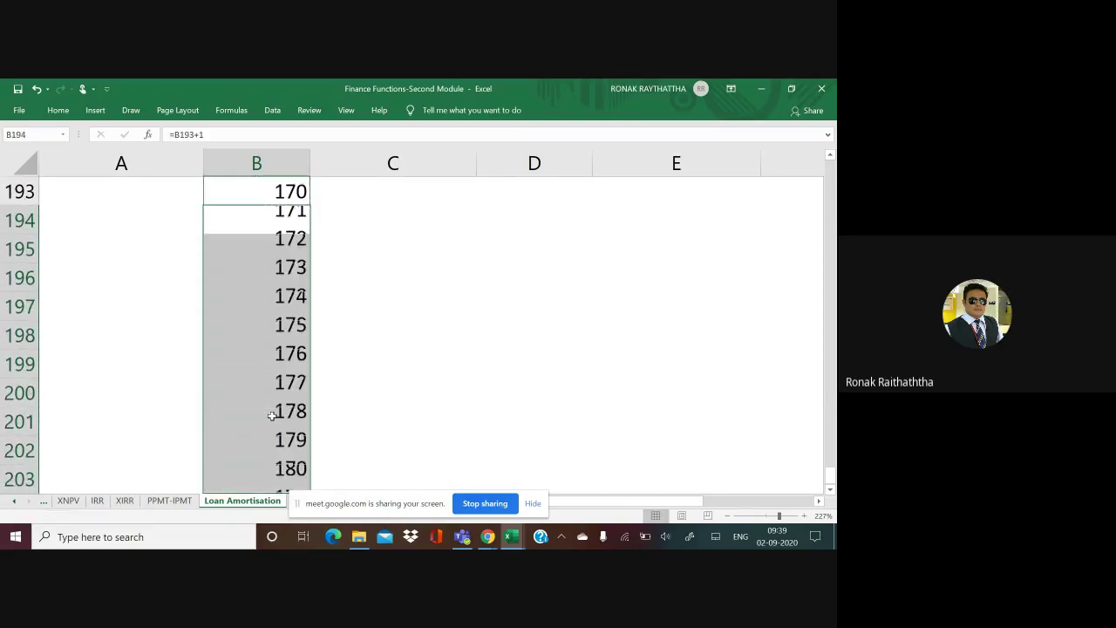
key("ctrl+Down")
key("Down")
key("Up")
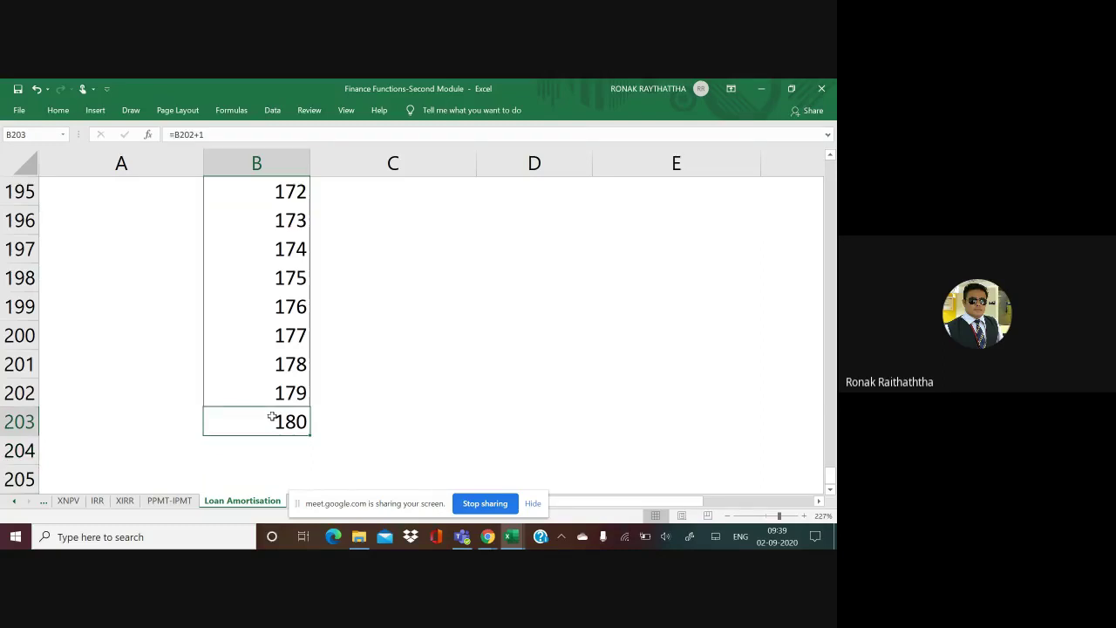
key("ctrl+Up")
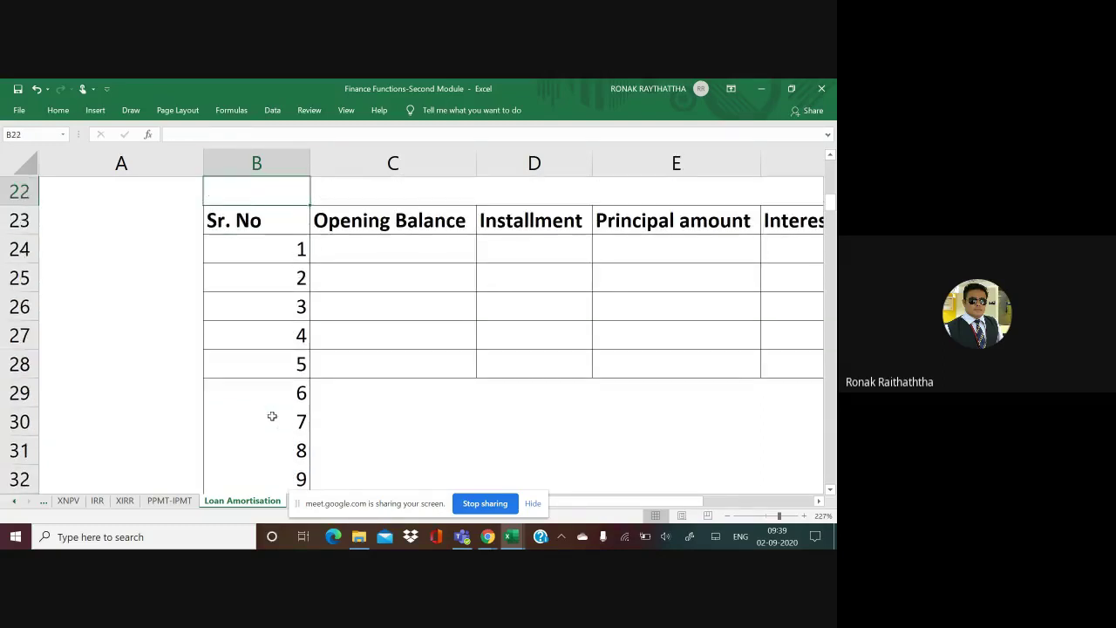
Step: Select the table from the Sr. No header through Closing balance, down to row 203
key("shift+Right")
key("shift+Right")
key("shift+Right")
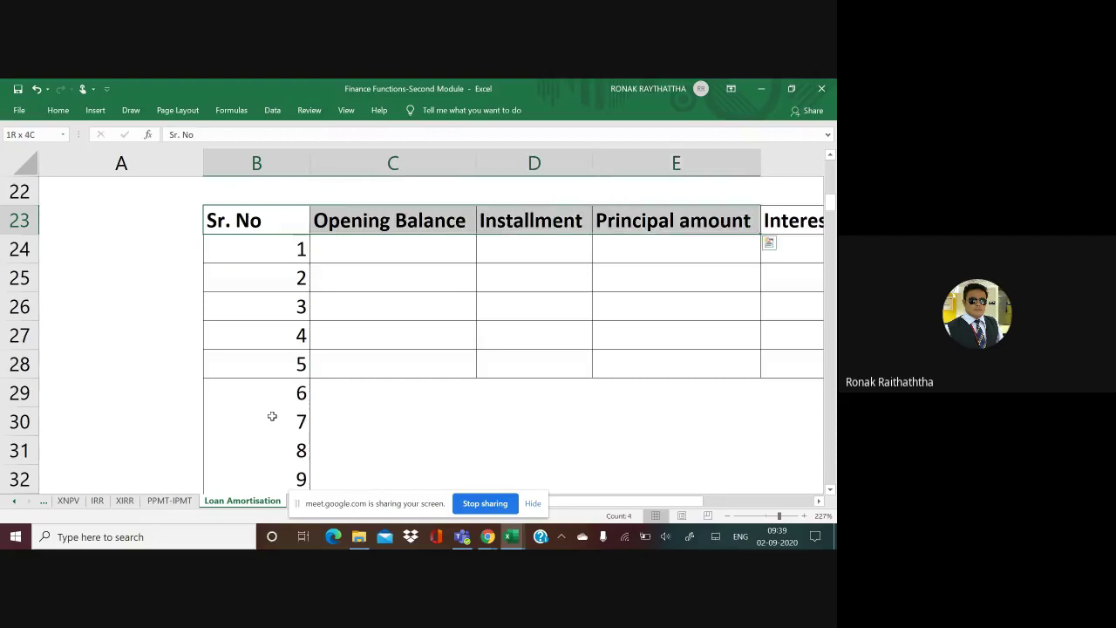
key("shift+Right")
key("shift+Right")
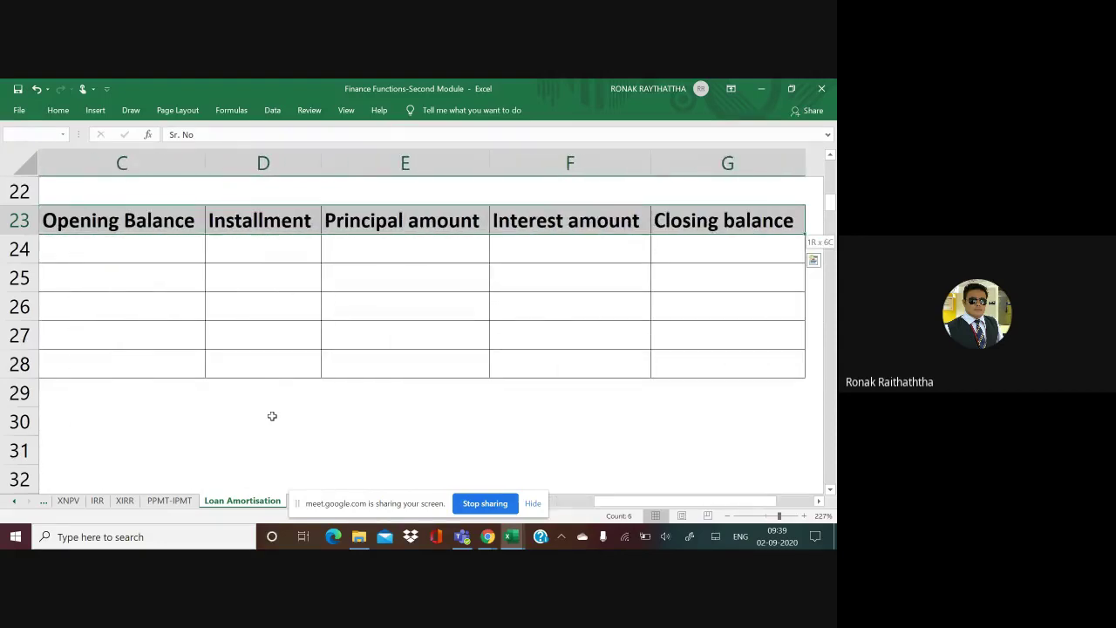
key("Left")
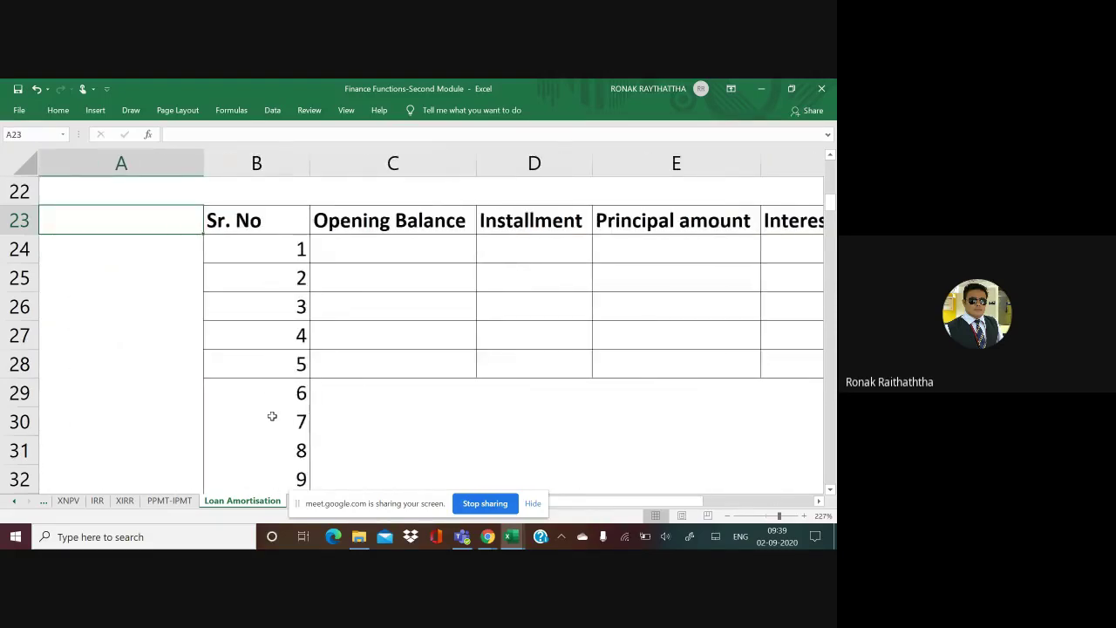
key("Right")
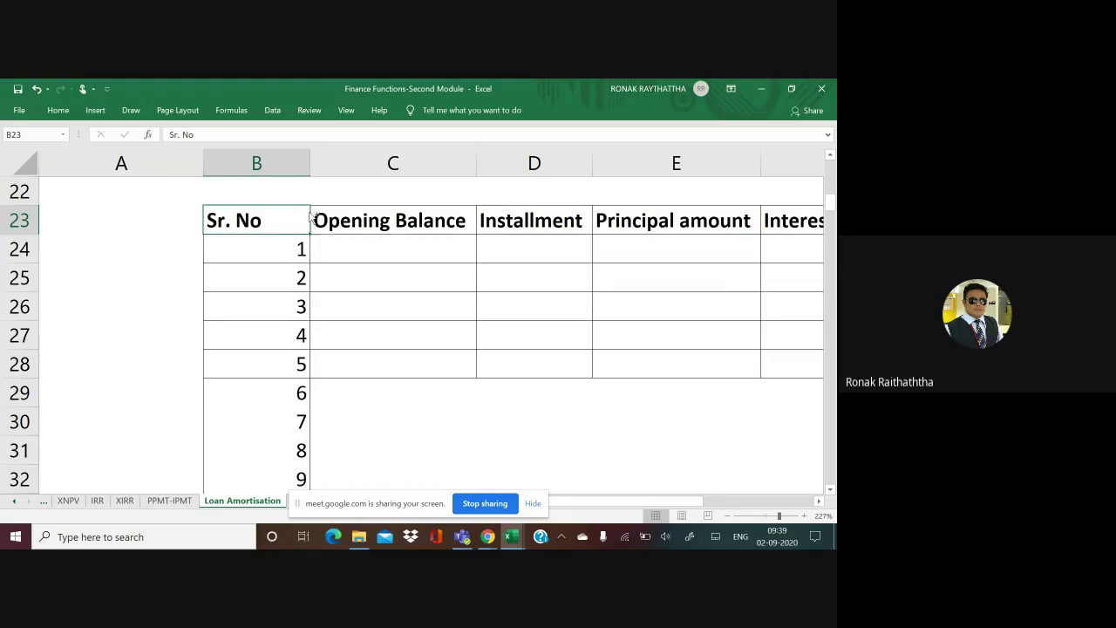
key("ctrl+shift+Right")
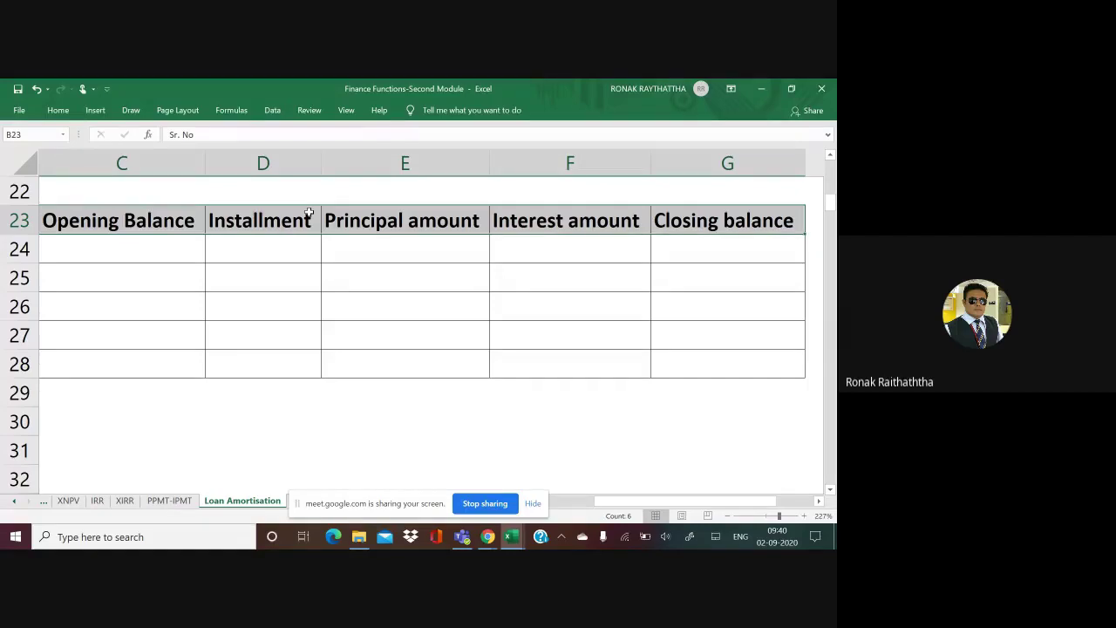
key("ctrl+shift+Down")
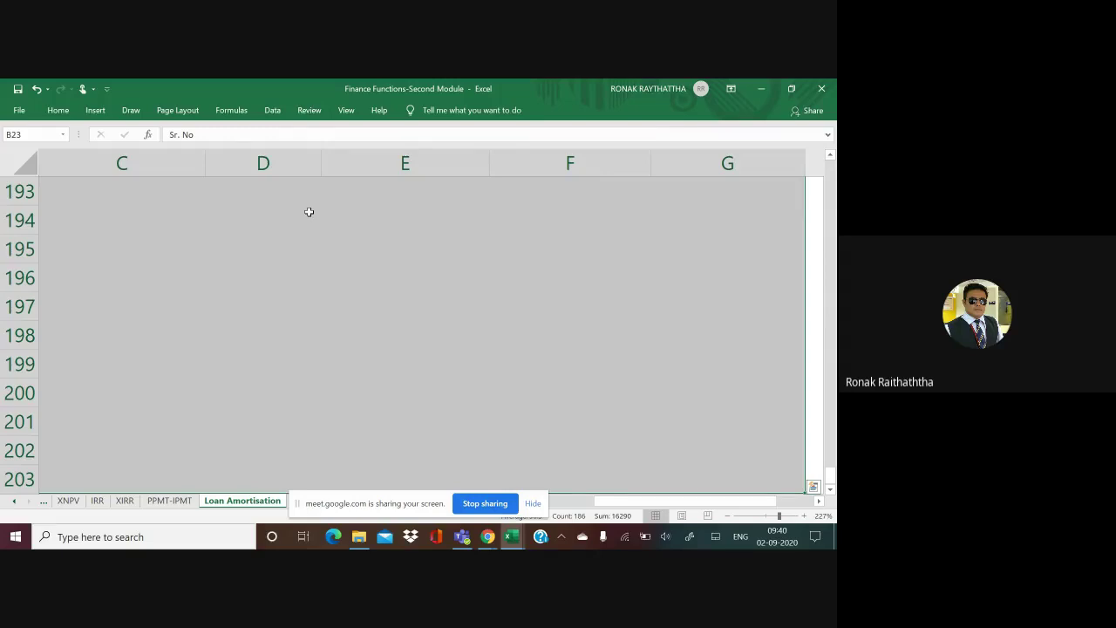
Step: Apply All Borders to the selected amortisation table using Alt, H, B, A
left_click(58, 111)
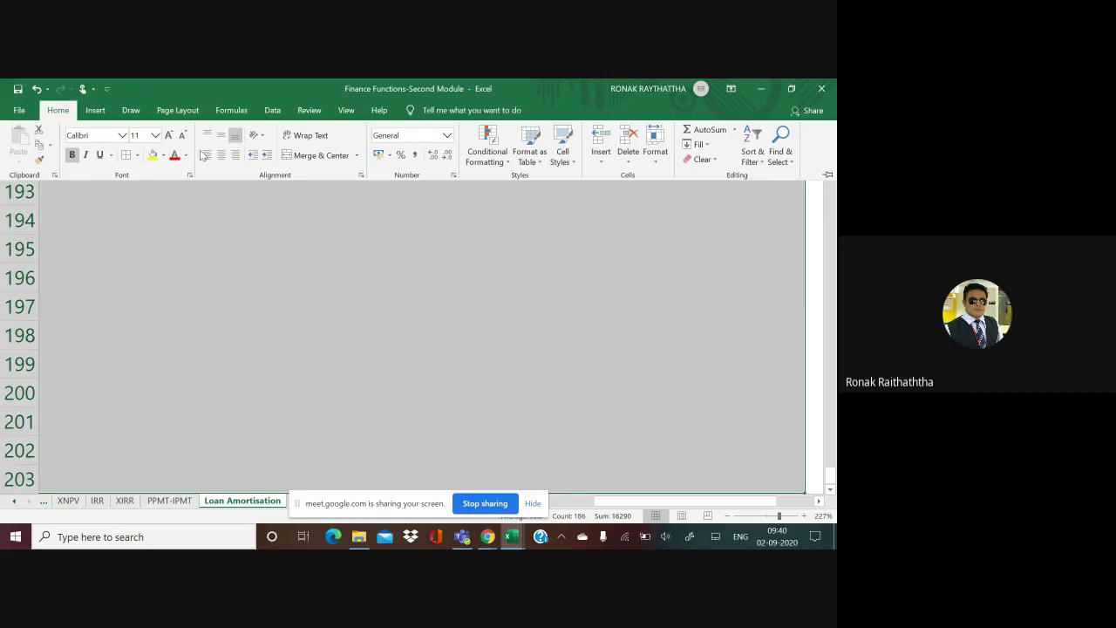
left_click(137, 155)
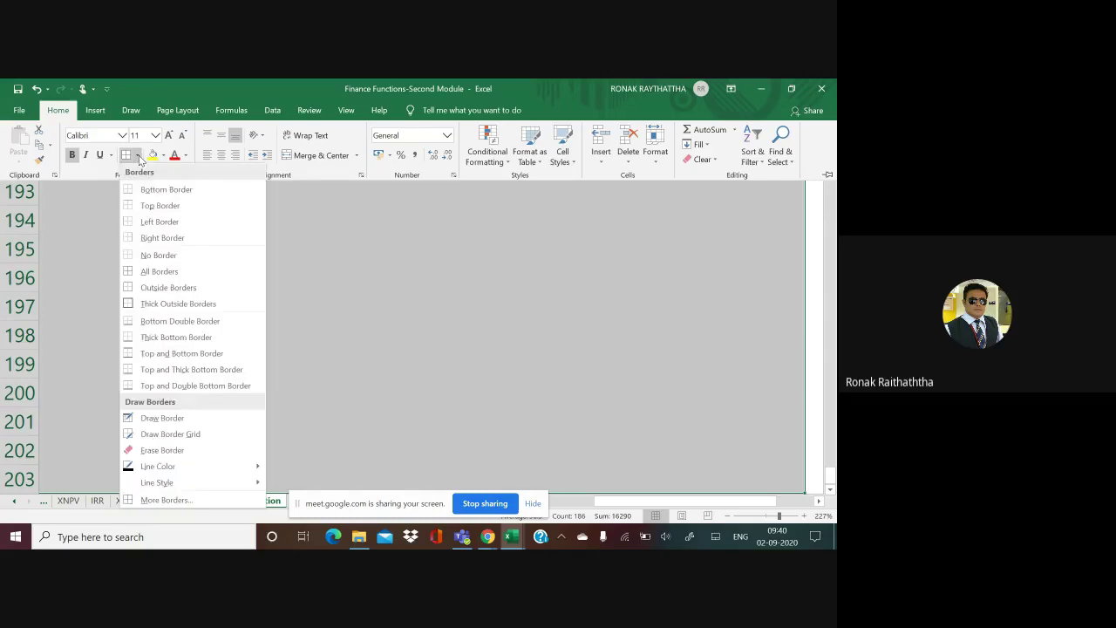
left_click(139, 159)
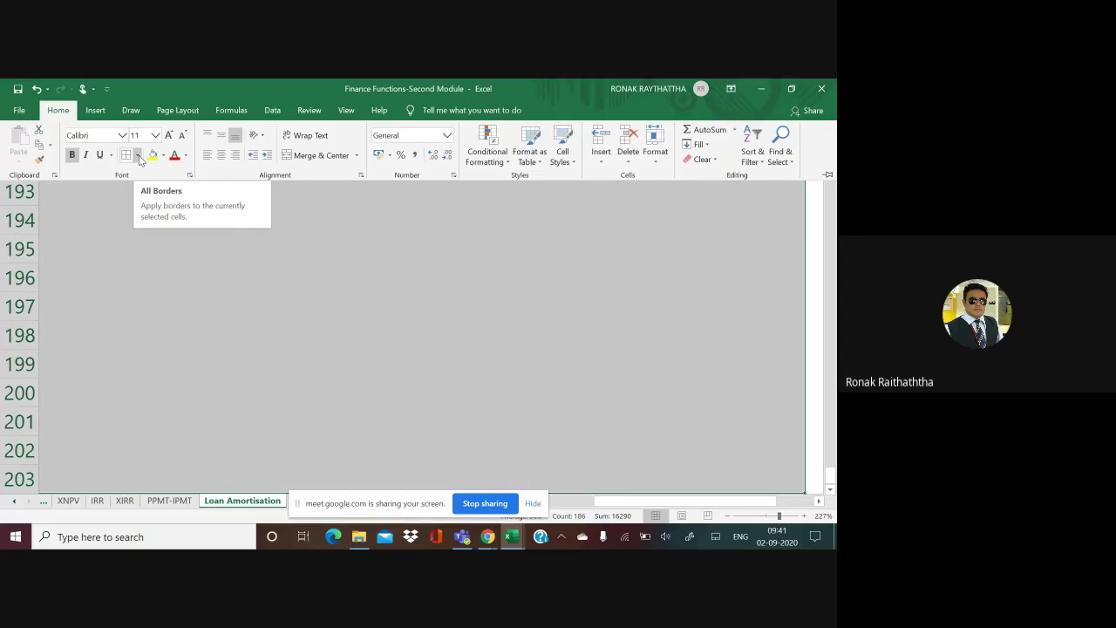
key("Escape")
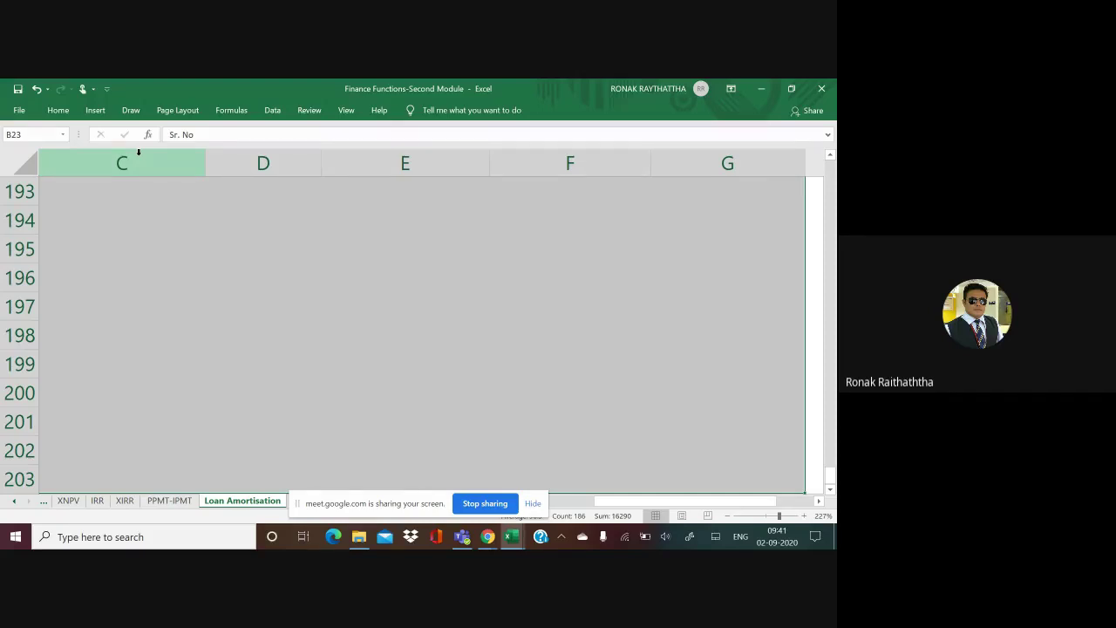
key("alt")
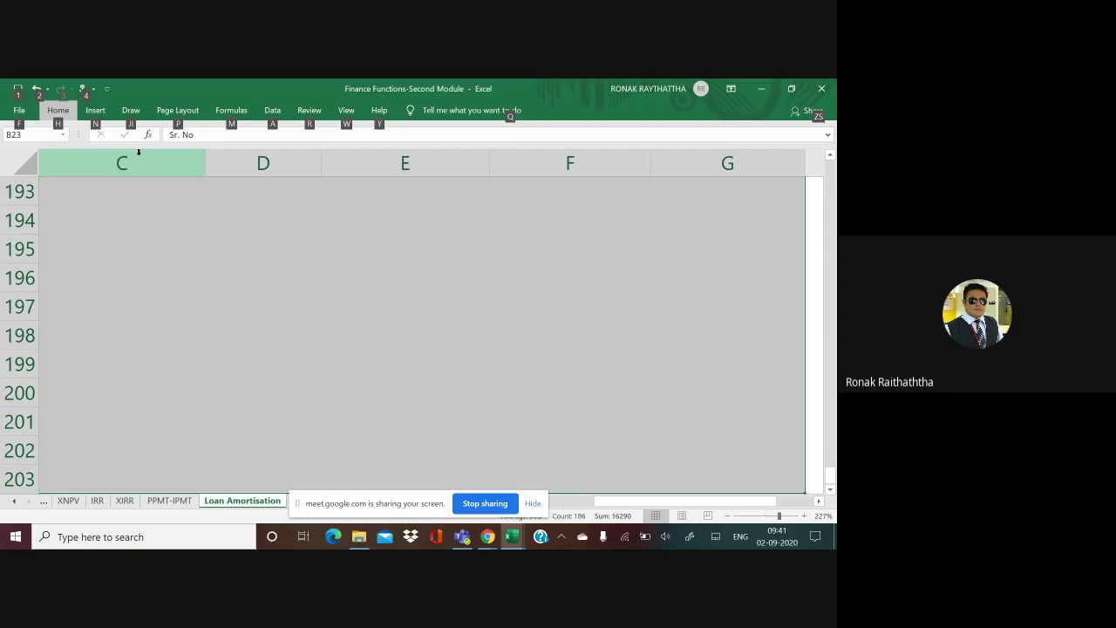
key("h")
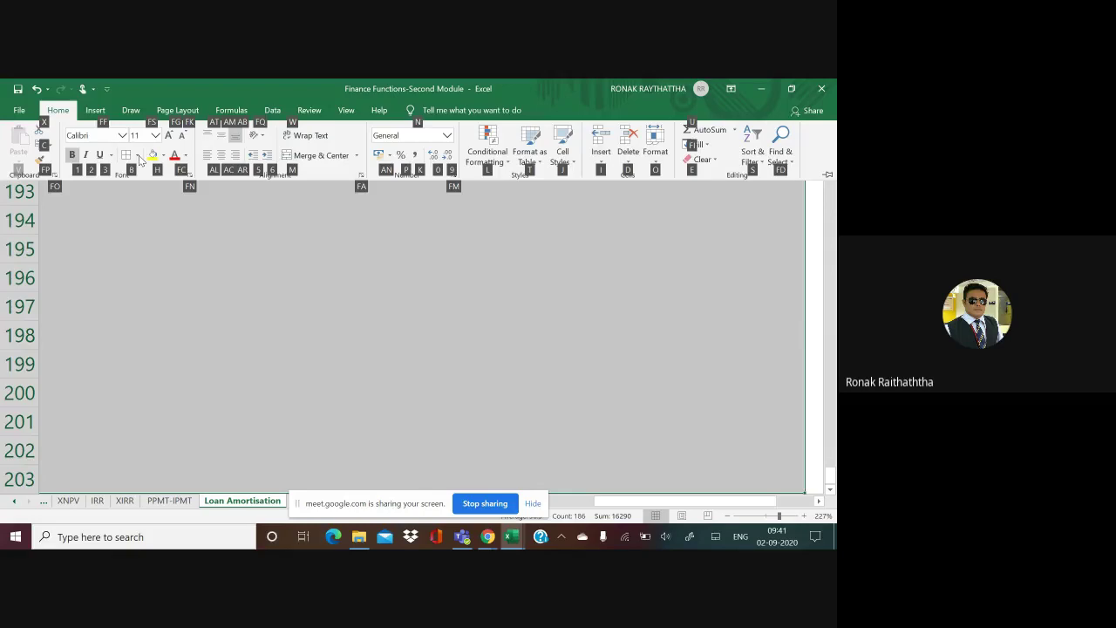
key("b")
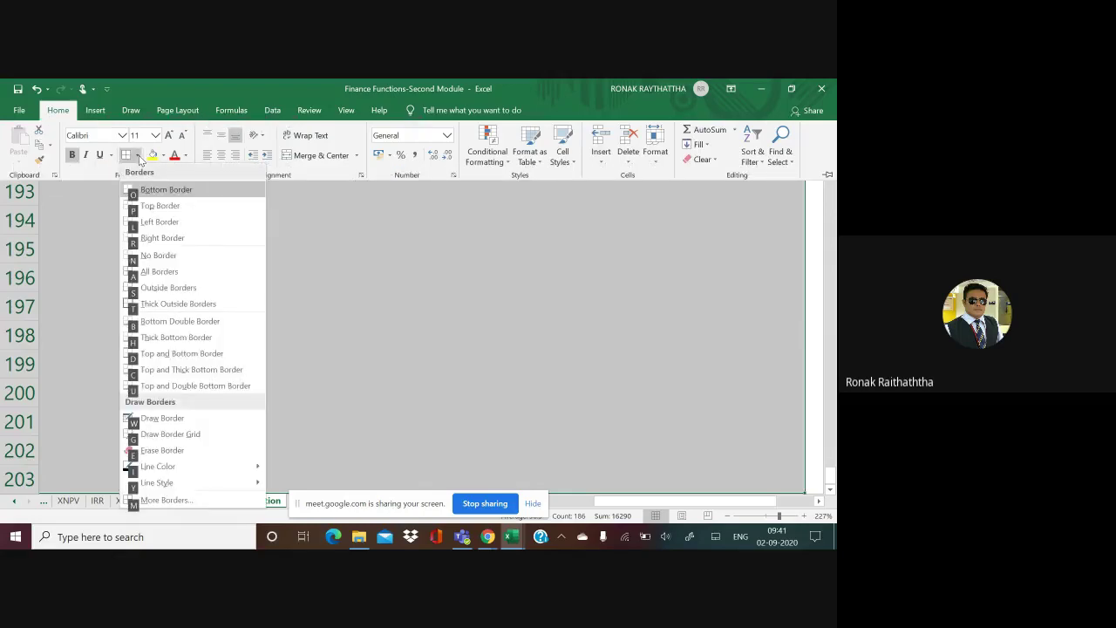
key("a")
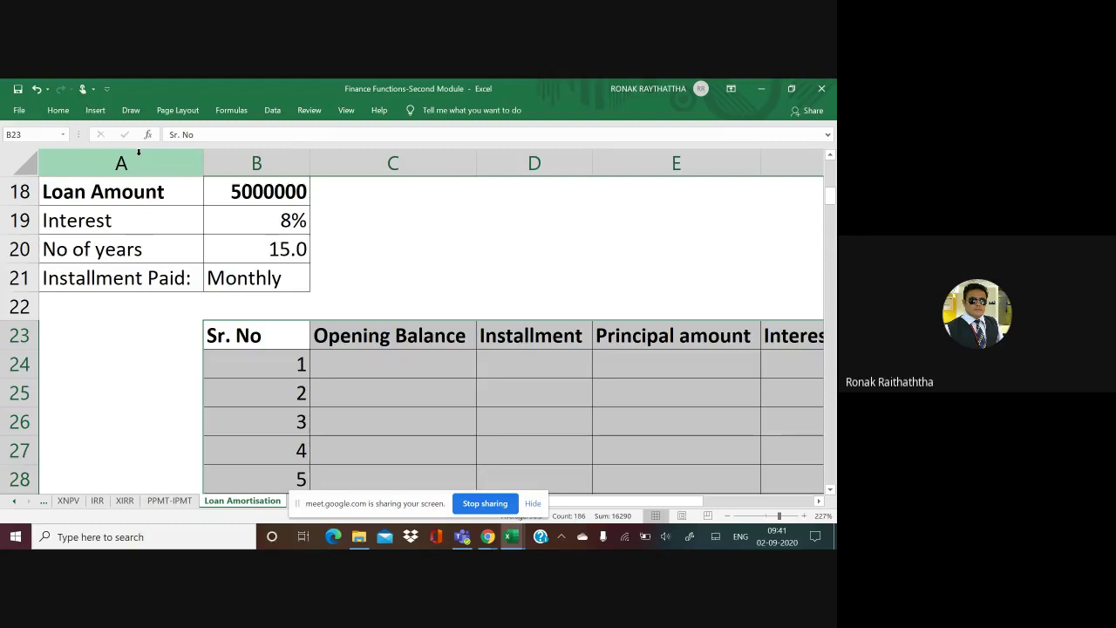
key("Down")
key("Down")
key("Right")
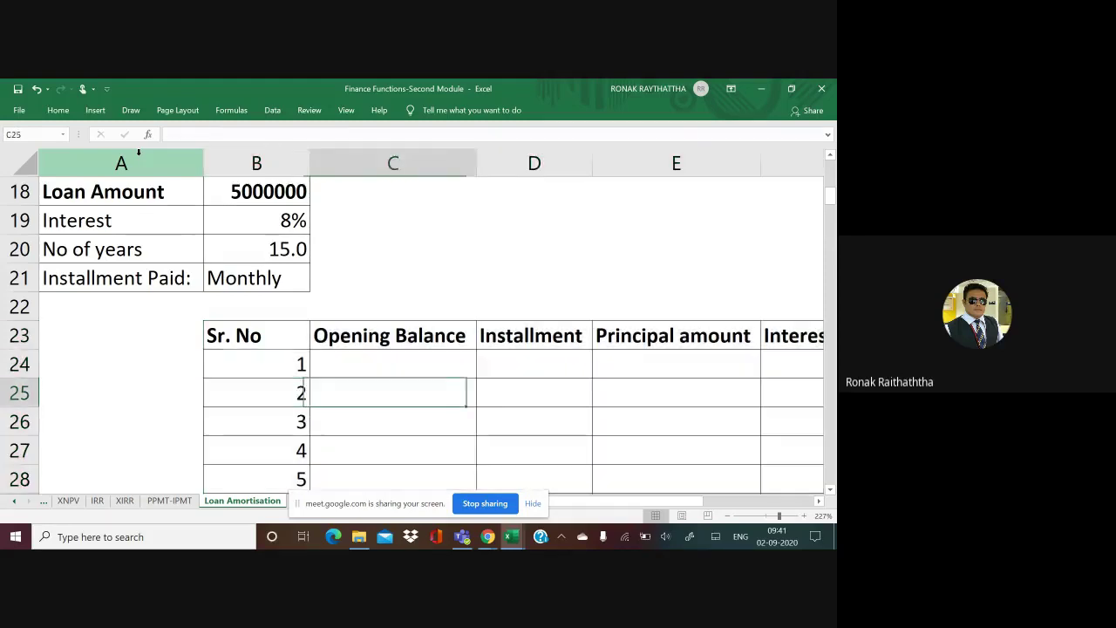
key("Right")
key("Right")
key("Right")
key("Right")
key("Left")
key("Left")
key("Left")
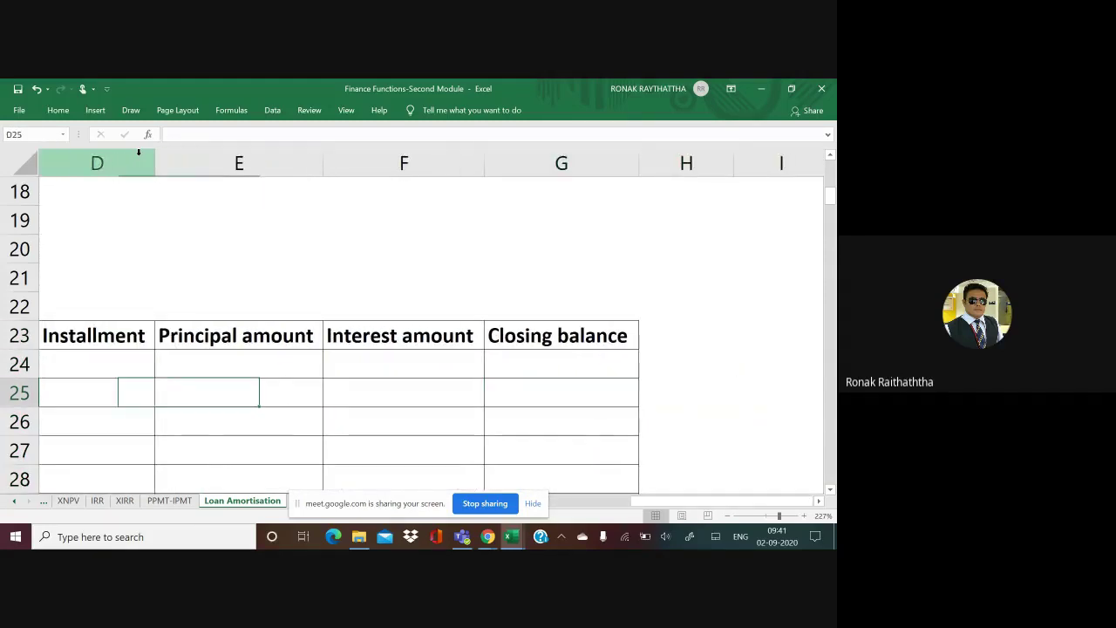
key("Left")
key("Left")
key("Left")
key("Right")
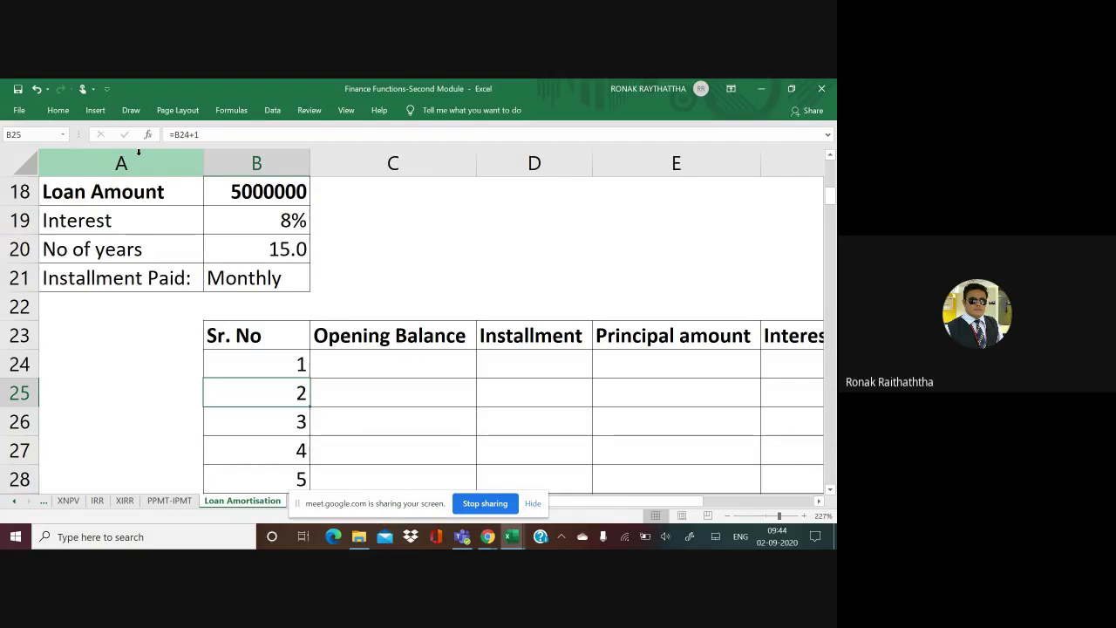
Step: Enter 5000000 as the period 1 Opening Balance in C24
left_click(379, 353)
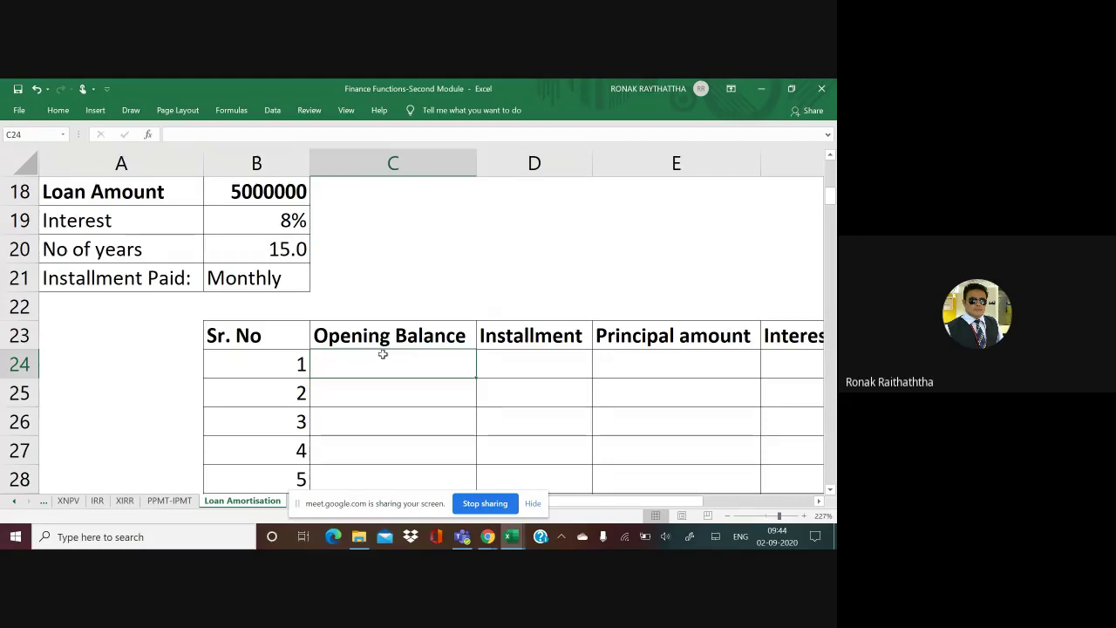
type("5000")
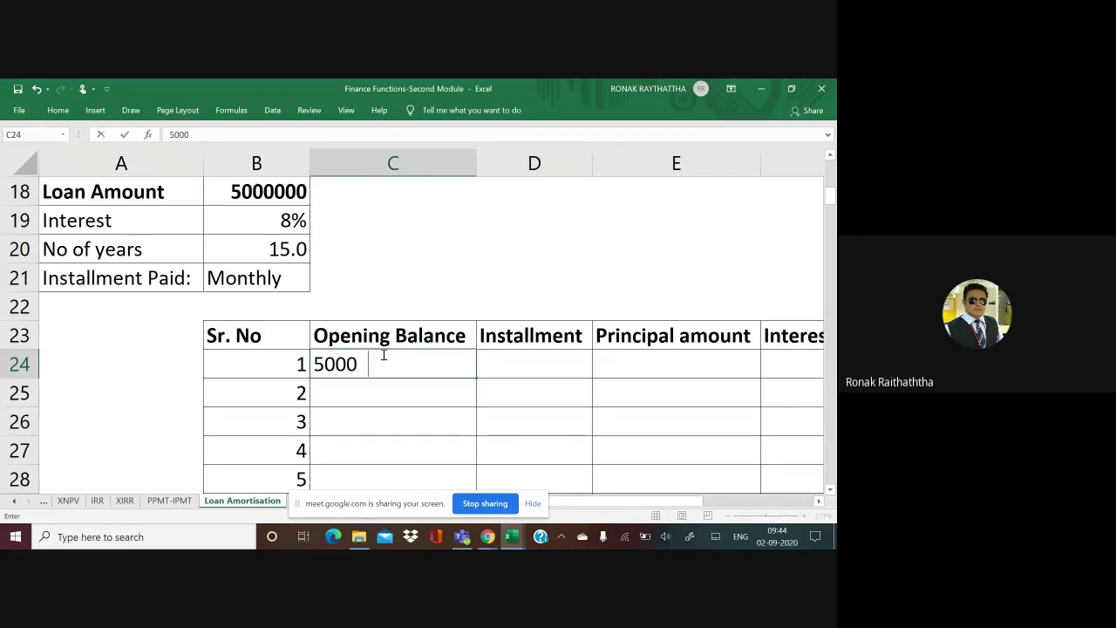
type("000")
key("Return")
key("Up")
key("Right")
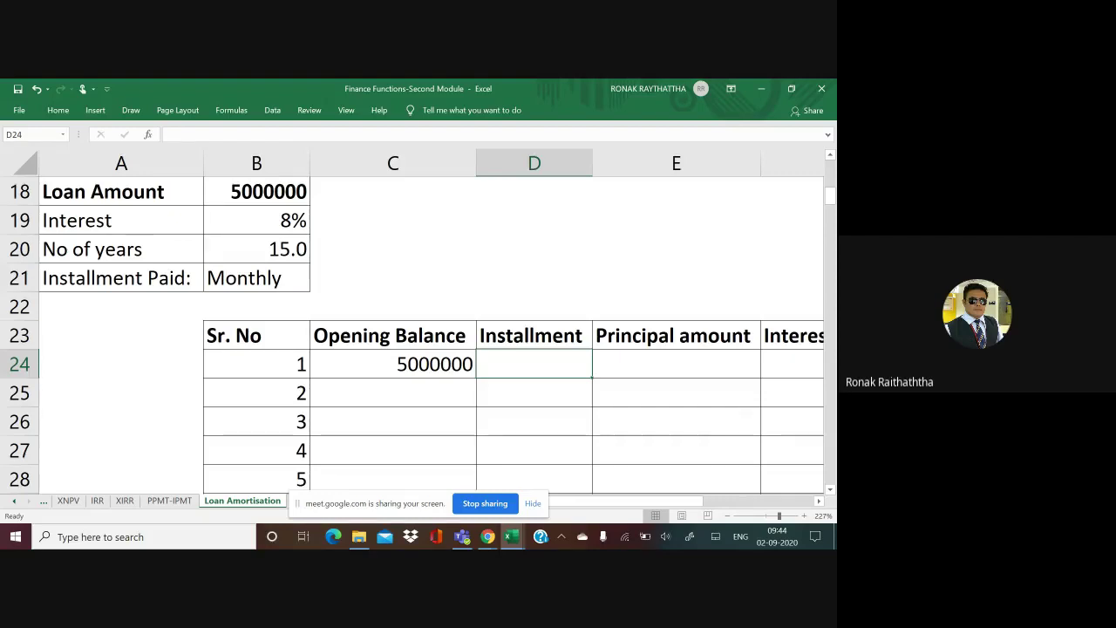
Step: Type =PMT(8%/12,180,-5000000,0,0) in D24 for the monthly installment
scroll(381, 354, "right", 1)
scroll(382, 354, "left", 1)
type("=P")
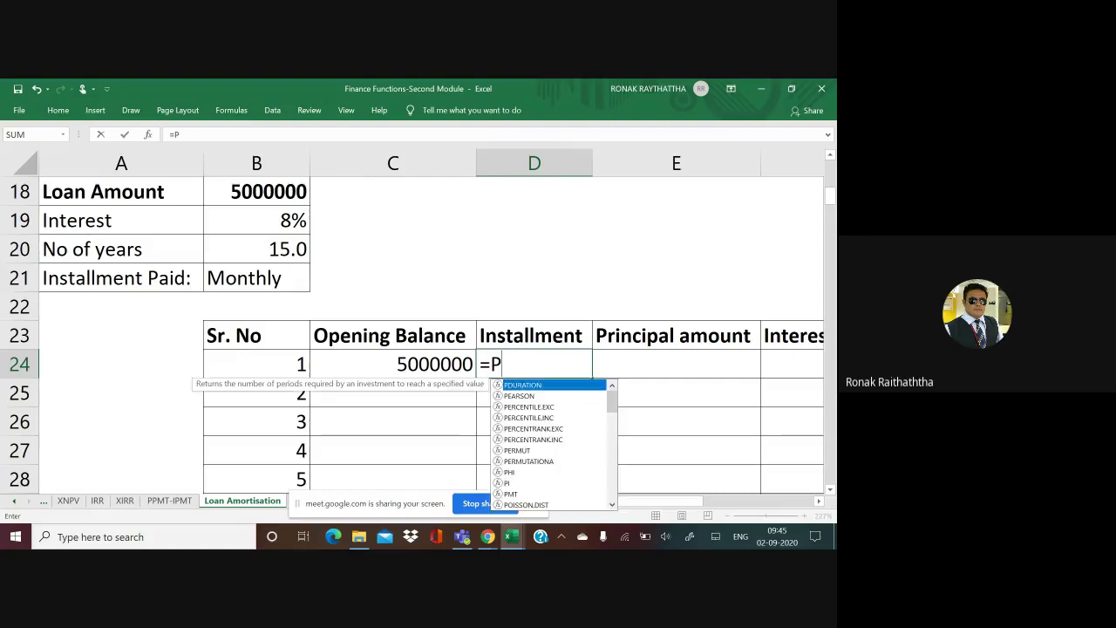
type("MT")
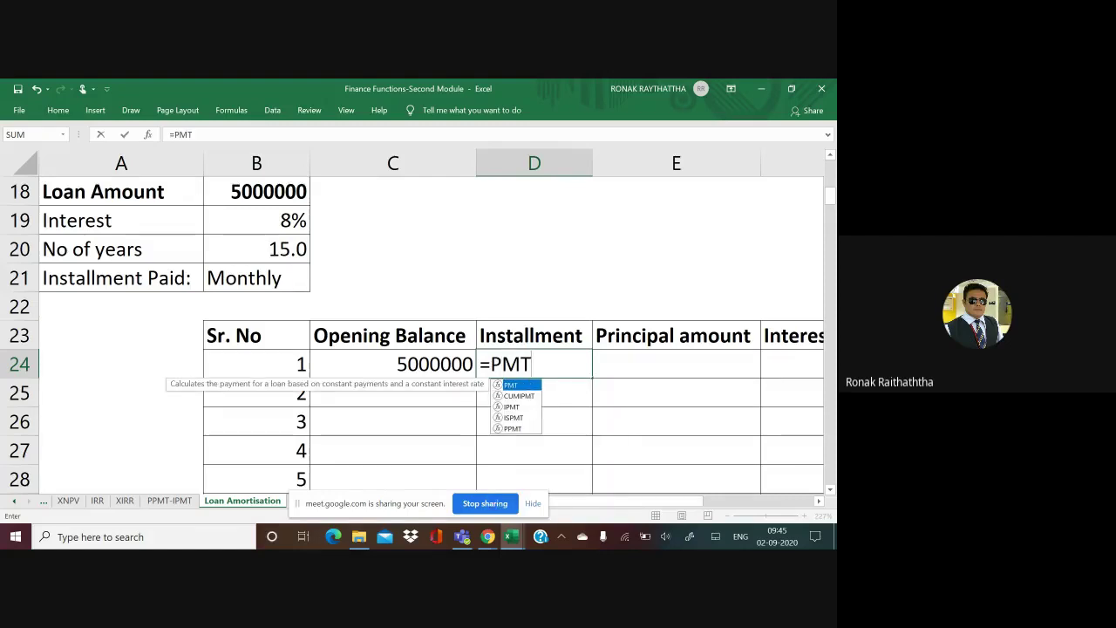
type("(")
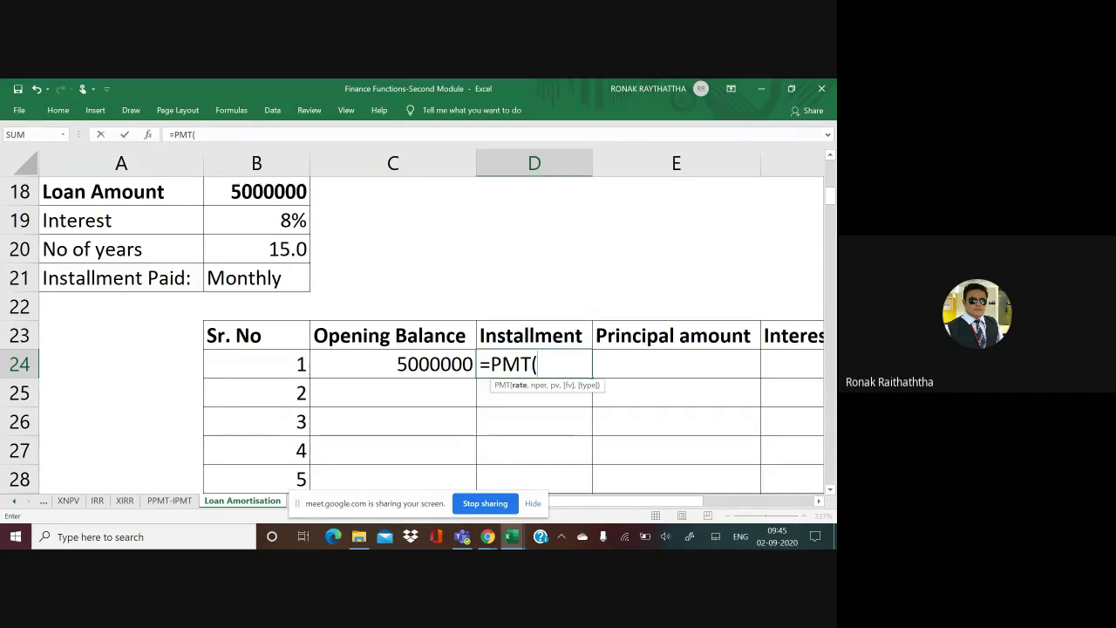
type("8%/")
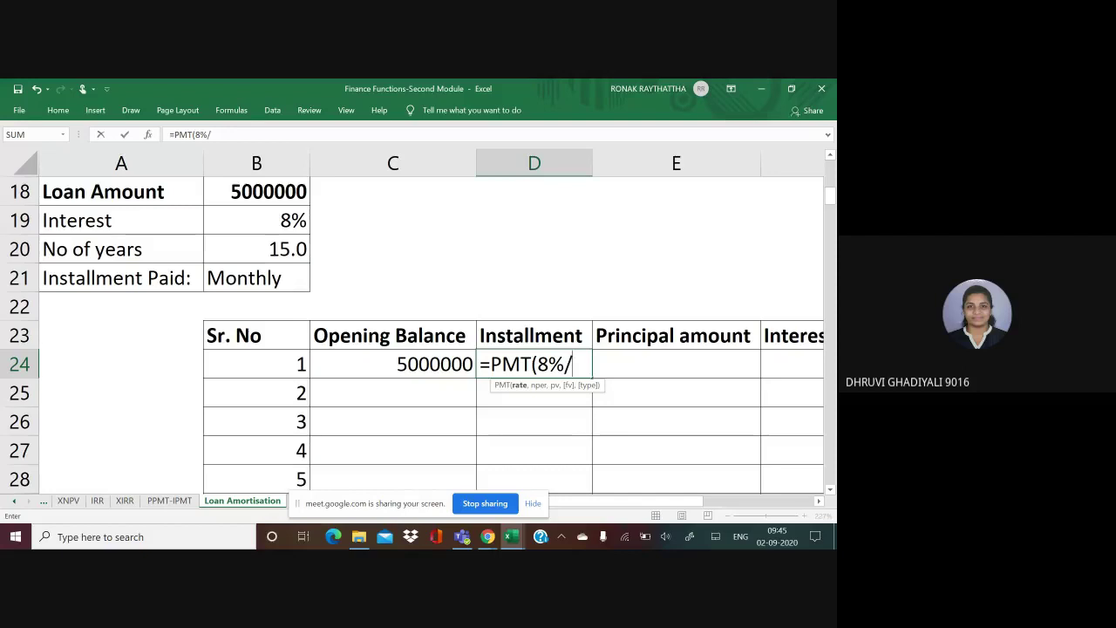
type("12")
type(",")
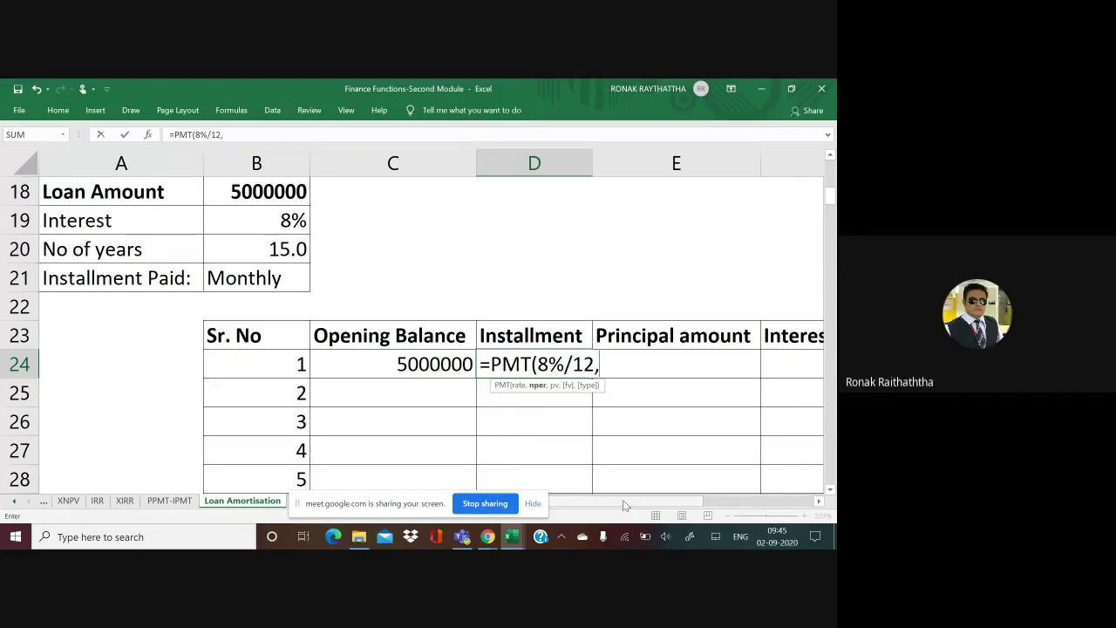
left_click_drag(622, 499, 640, 495)
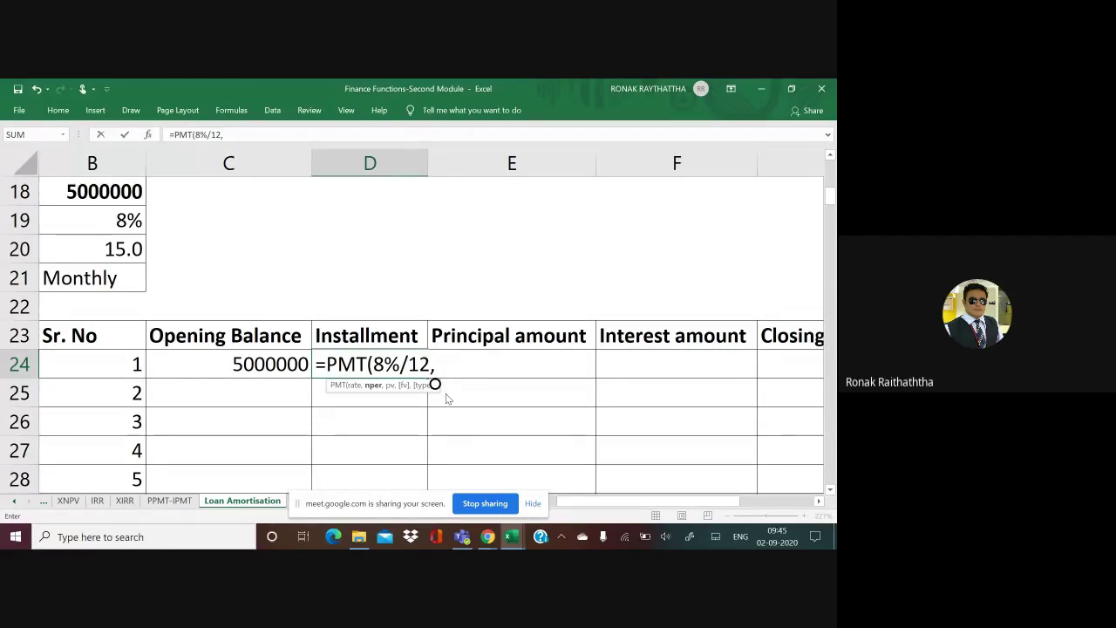
type("1")
type("80")
type(",")
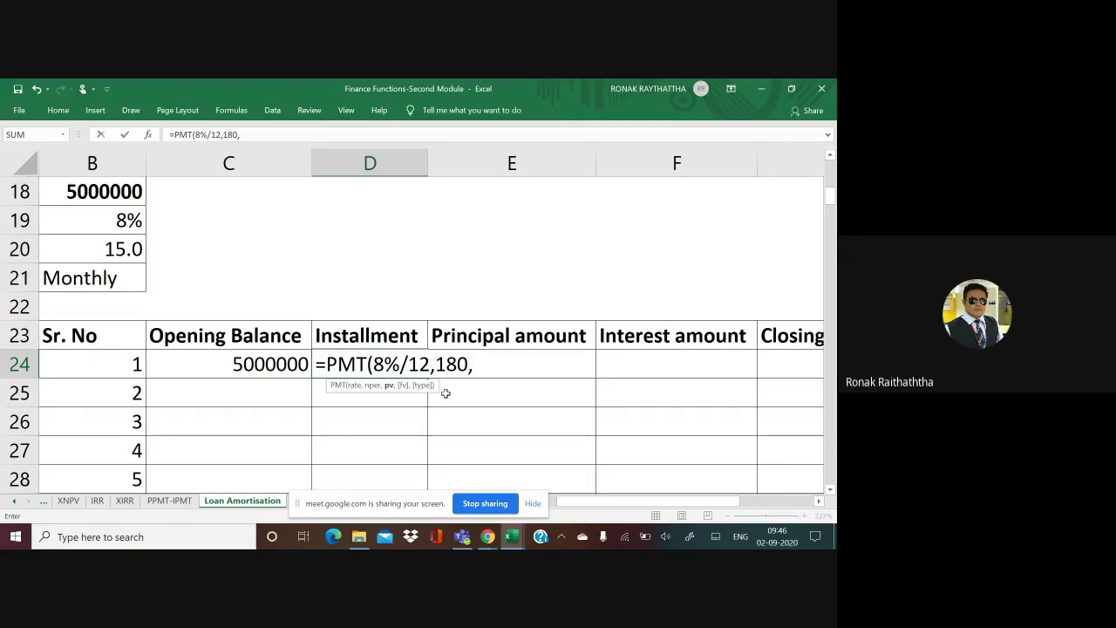
type("-5")
type("00000")
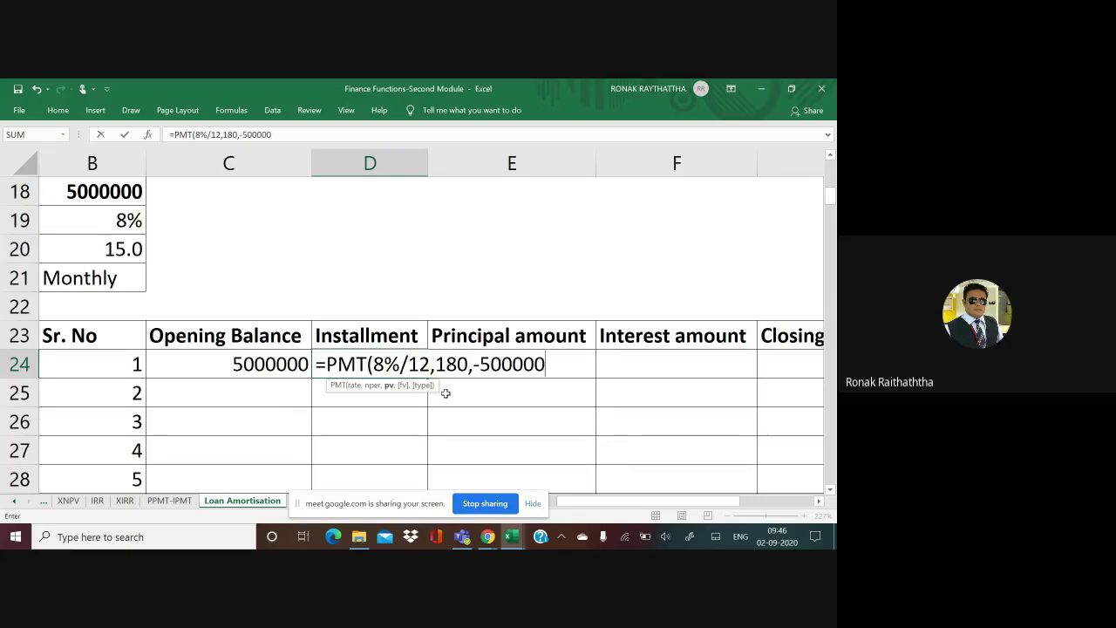
type("0")
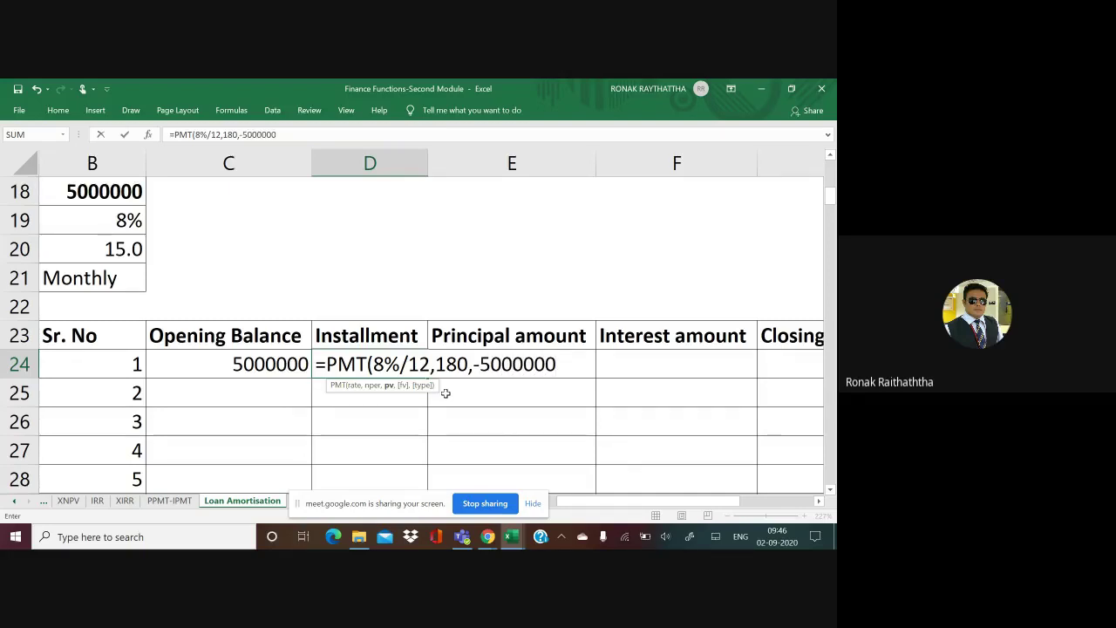
type(",")
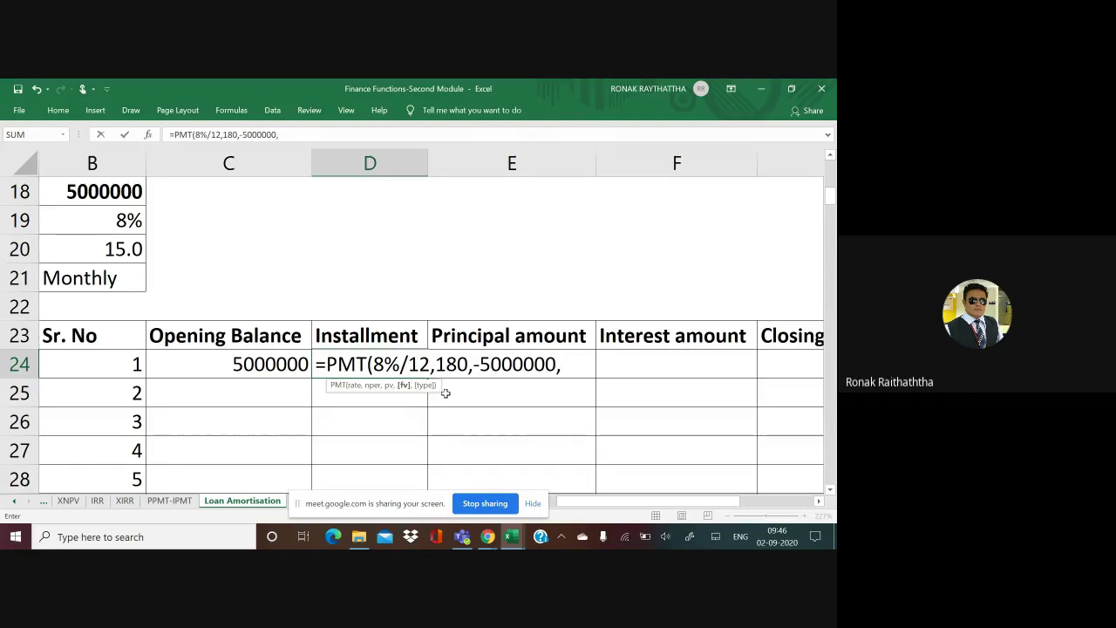
type("0")
type(",")
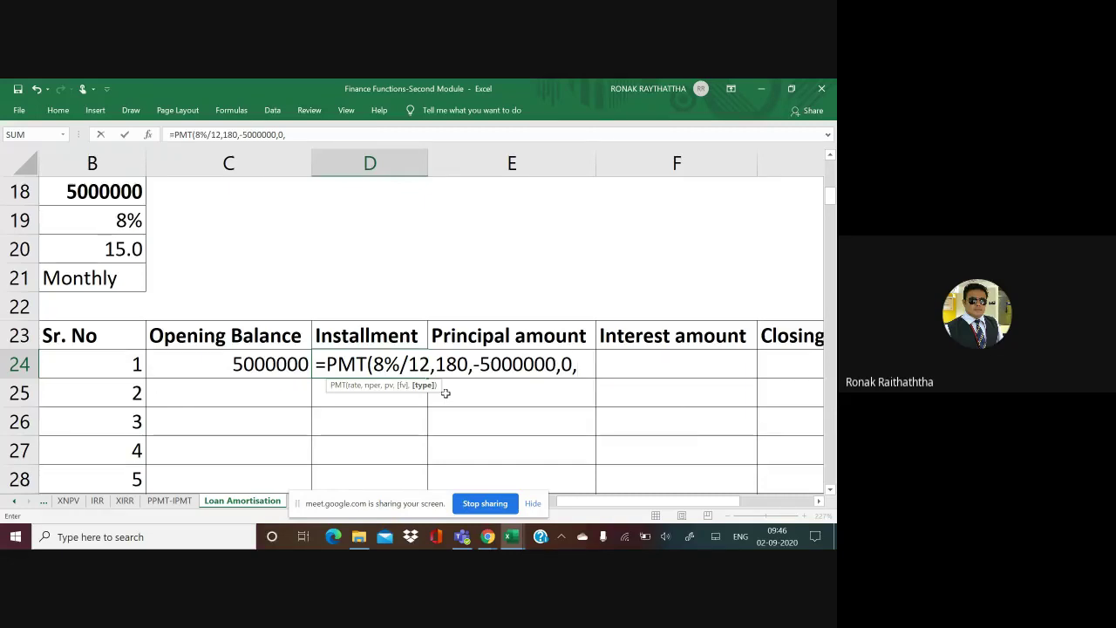
type(")")
key("BackSpace")
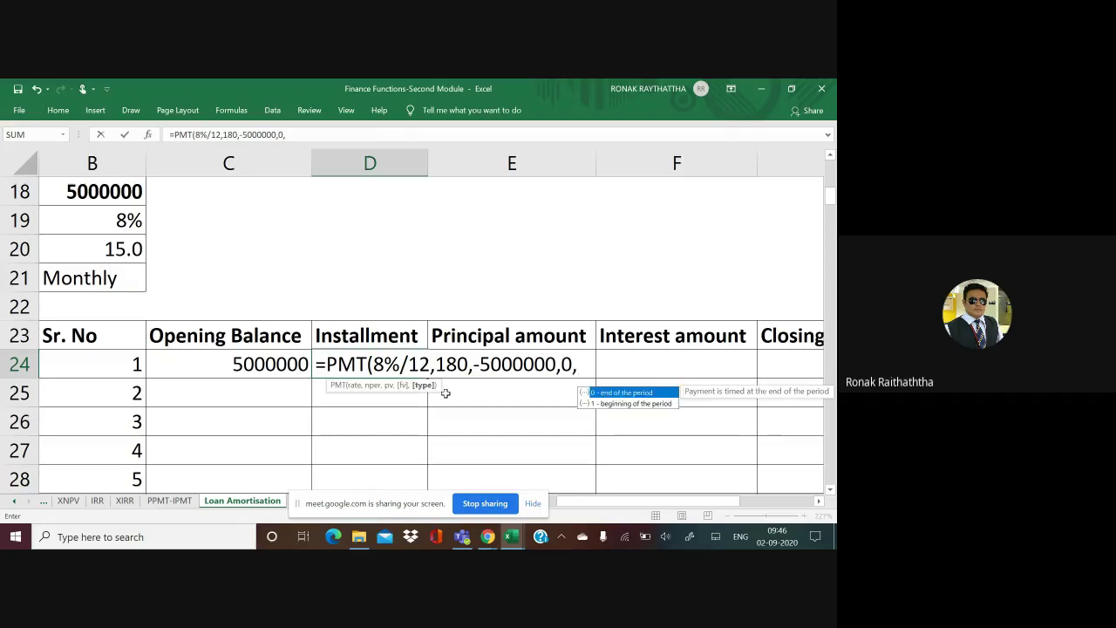
type("0)")
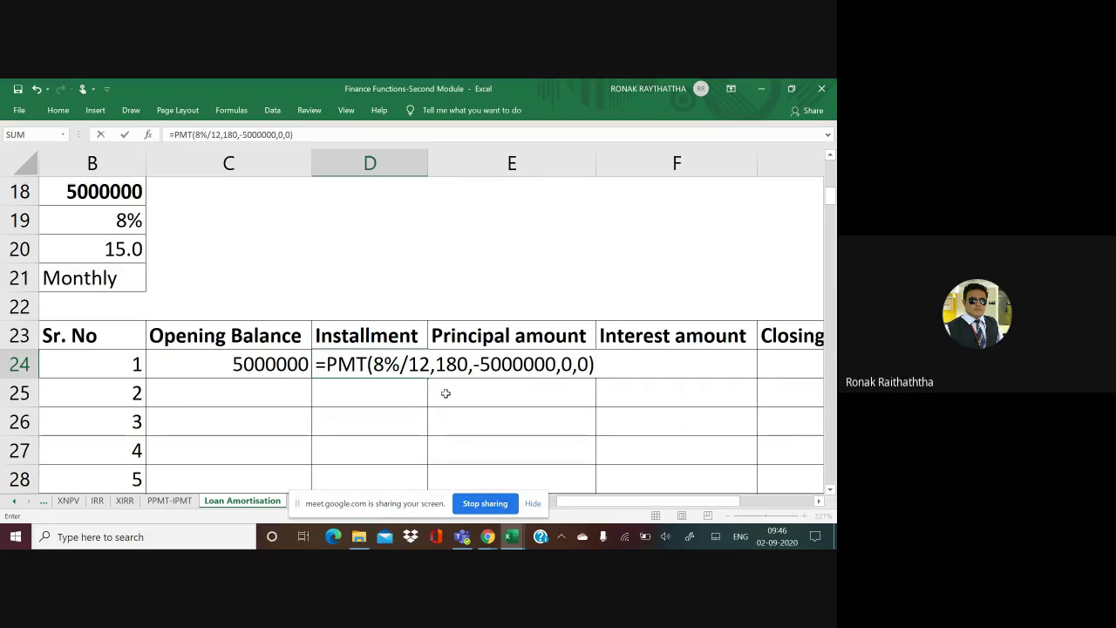
Step: Commit the PMT formula so D24 shows an installment of ₹47,782.60
key("Return")
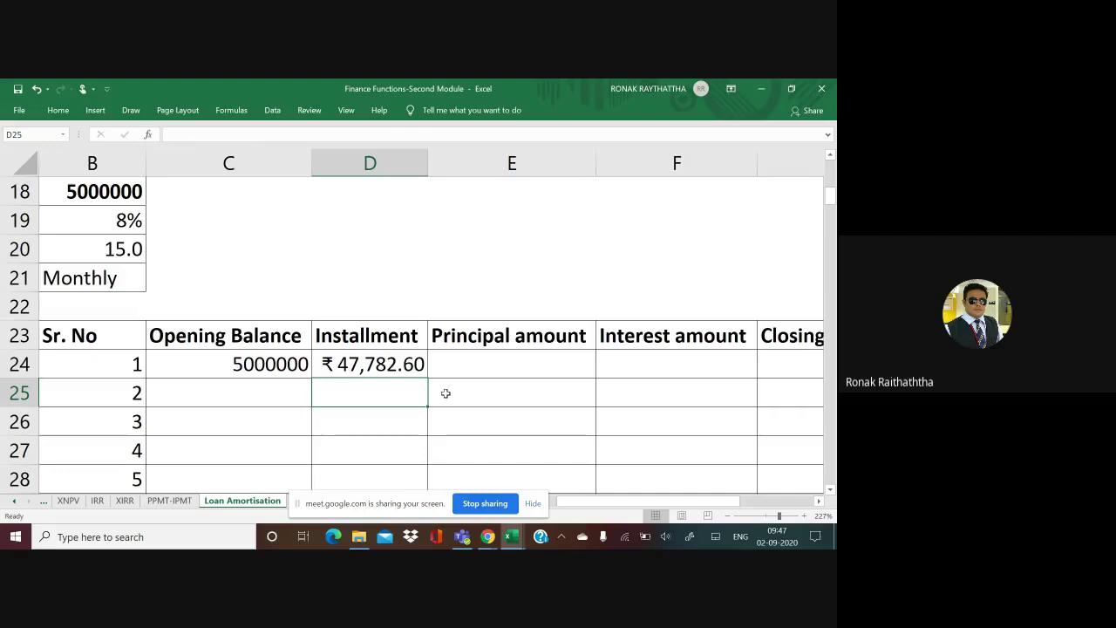
key("Up")
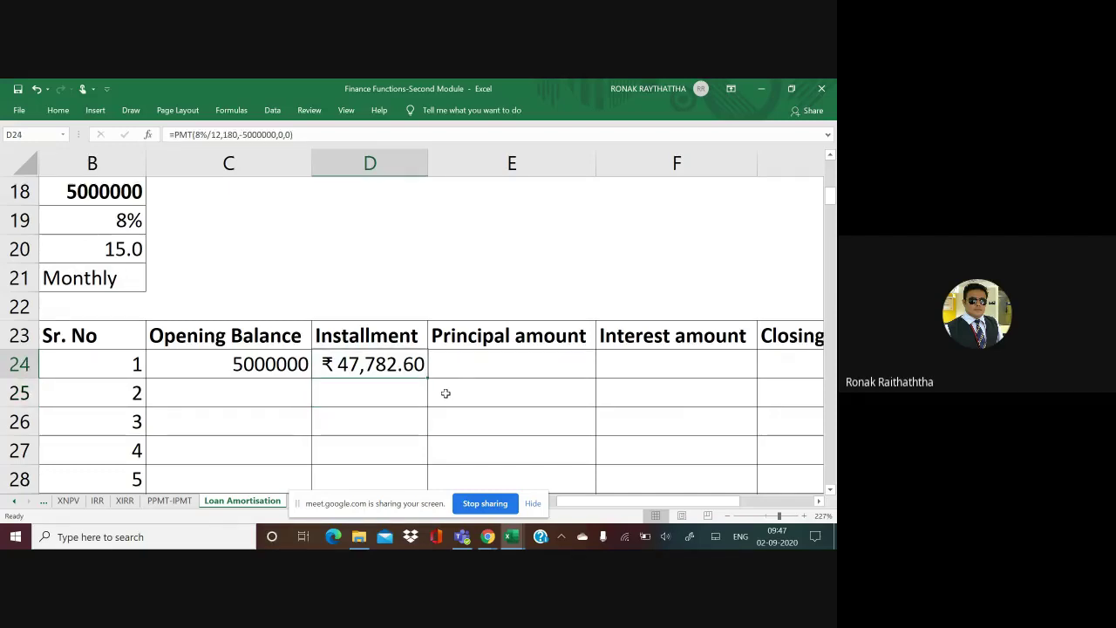
Step: Copy D24's ₹47,782.60 installment, try selecting down the Installment column, then cancel
key("ctrl+c")
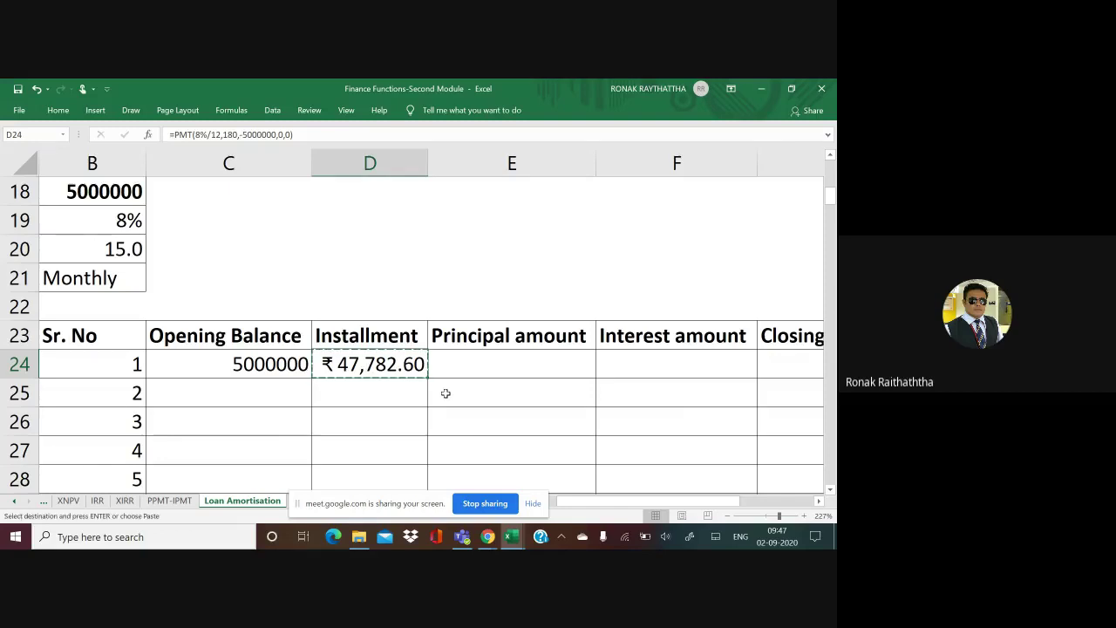
key("shift+Down")
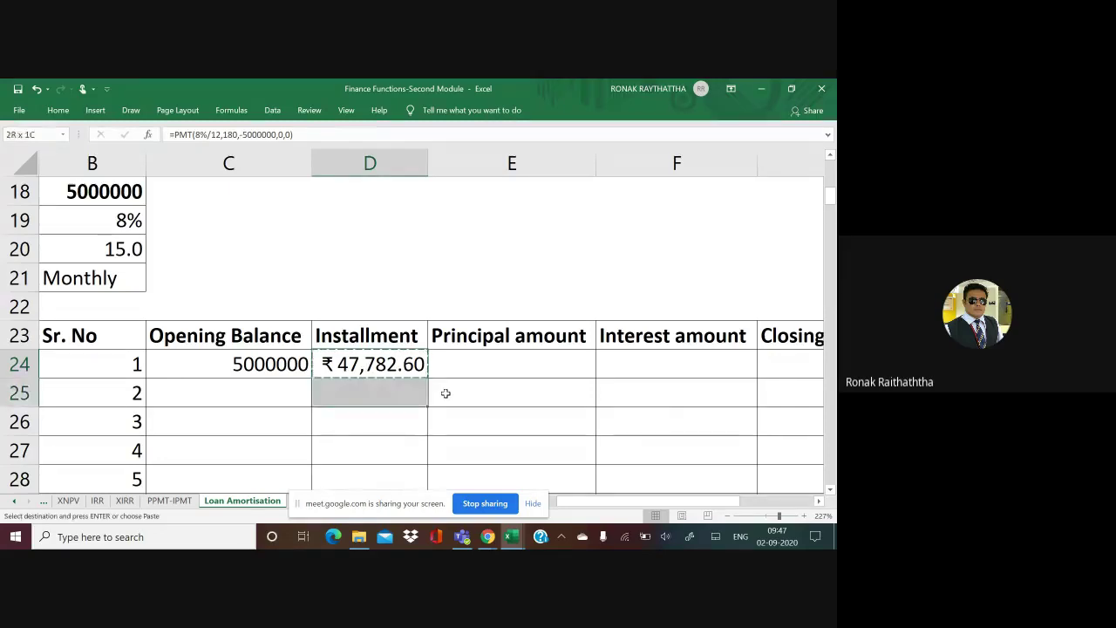
key("shift+Right")
key("shift+Left")
key("shift+Down")
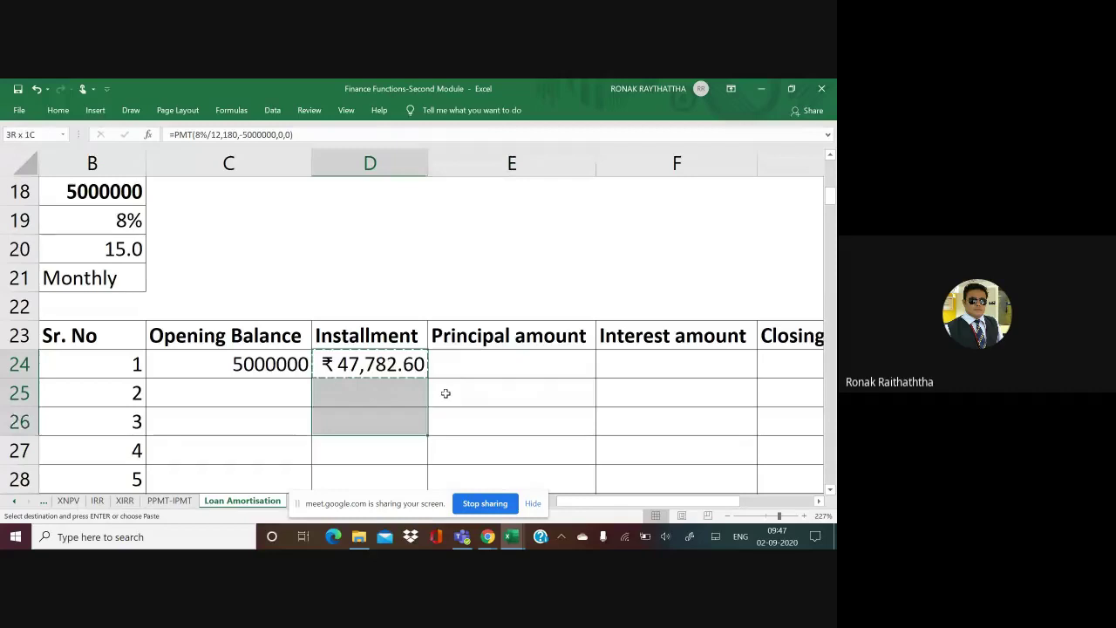
key("shift+Down")
key("shift+Down")
key("shift+Down")
key("shift+Down")
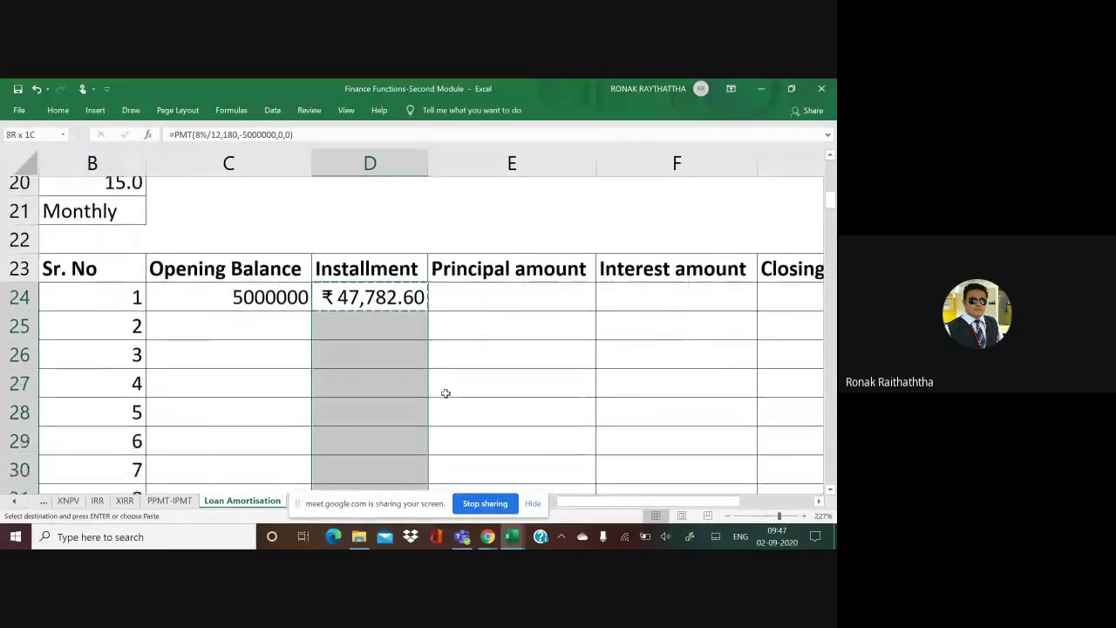
key("shift+Down")
key("shift+Down")
key("shift+Down")
key("shift+Down")
key("shift+Down")
key("shift+Down")
key("shift+Down")
key("shift+Down")
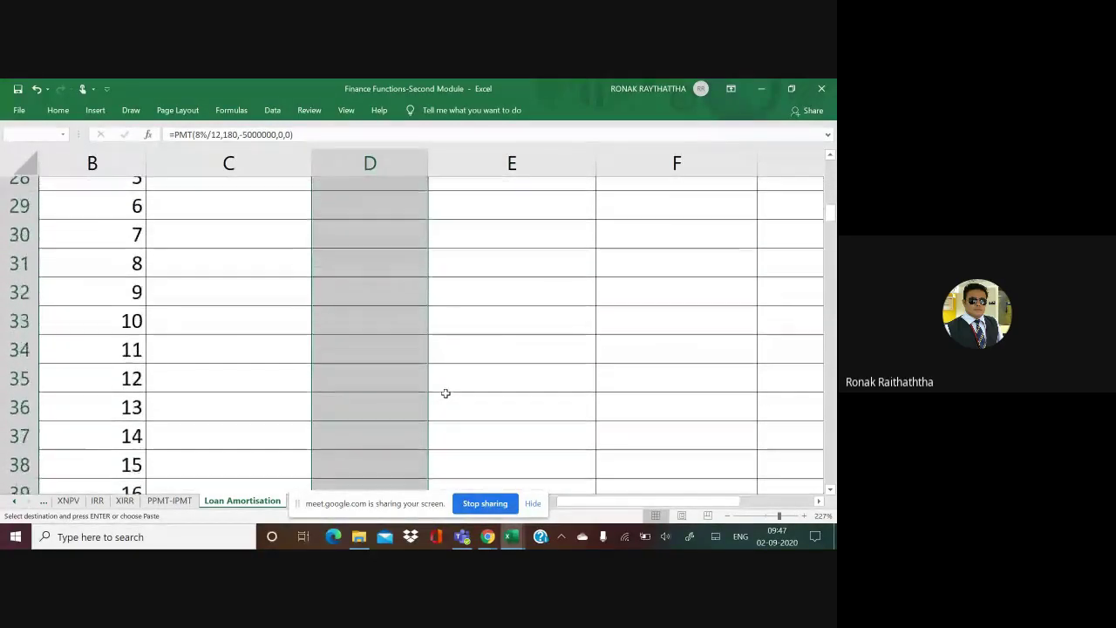
key("shift+Down")
key("shift+Down")
key("shift+Down")
key("shift+Down")
key("shift+Down")
key("shift+Down")
key("shift+Down")
key("shift+Down")
key("shift+Down")
key("shift+Down")
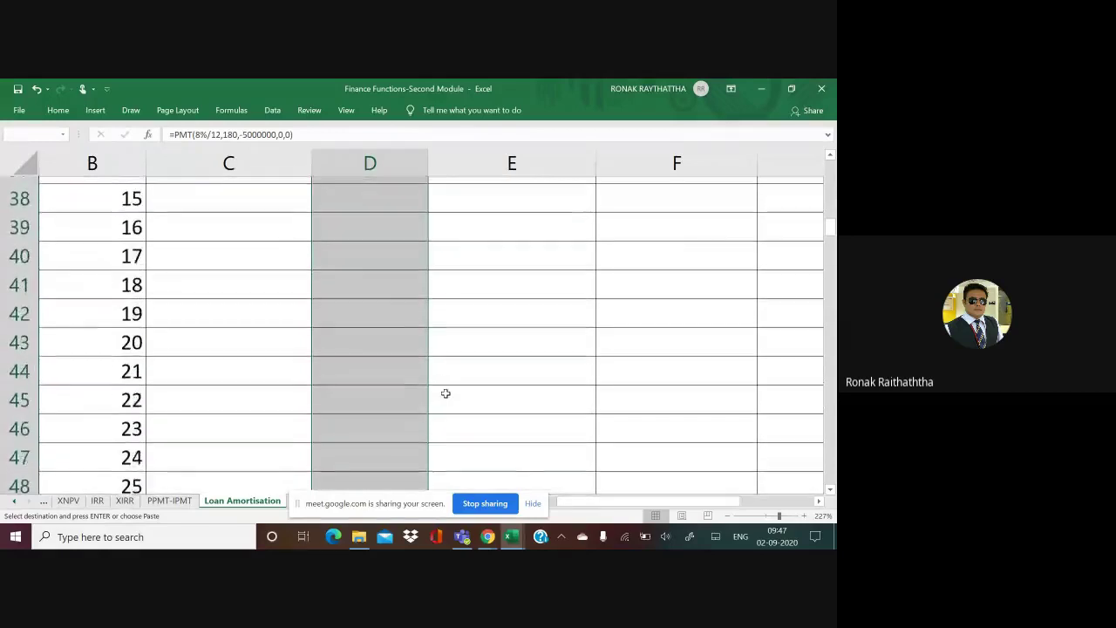
key("shift+Down")
key("shift+Down")
key("shift+Down")
key("shift+Down")
key("shift+Down")
key("shift+Down")
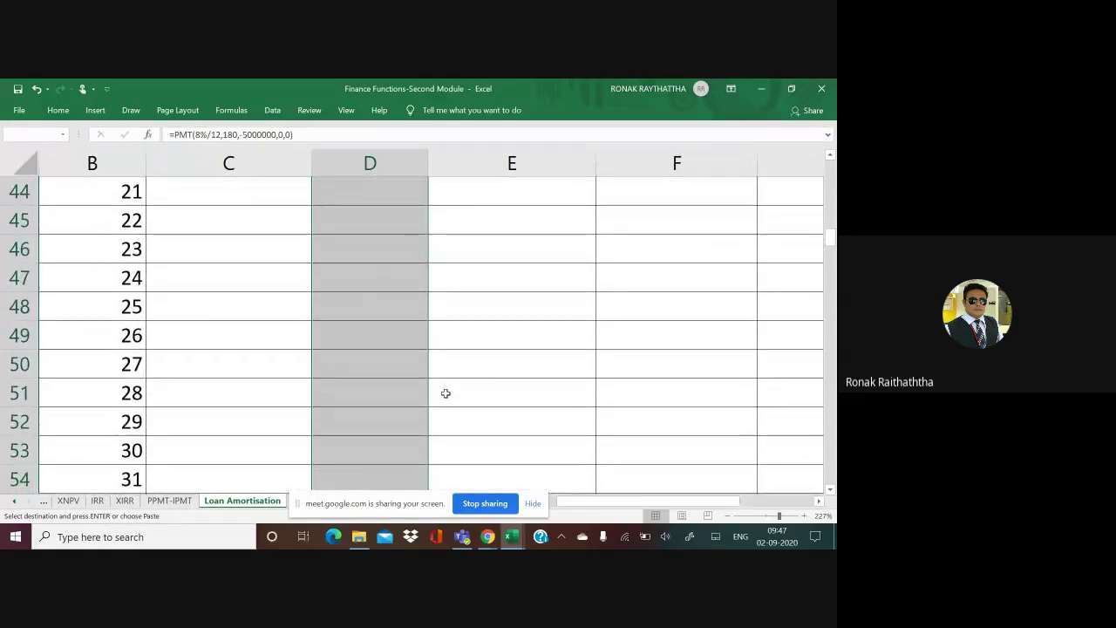
key("shift+Down")
key("shift+Down")
key("shift+Down")
key("shift+Down")
scroll(445, 393, "down", 1)
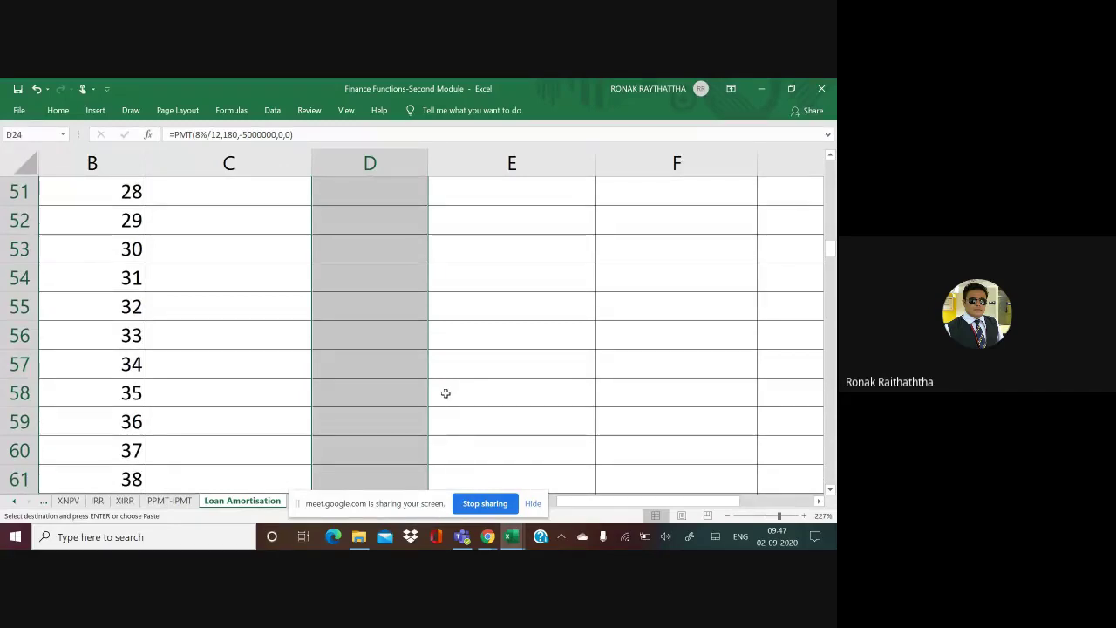
key("Up")
key("Left")
Step: Check how far the schedule runs from the installment cell D24 down to the table's last row
key("Right")
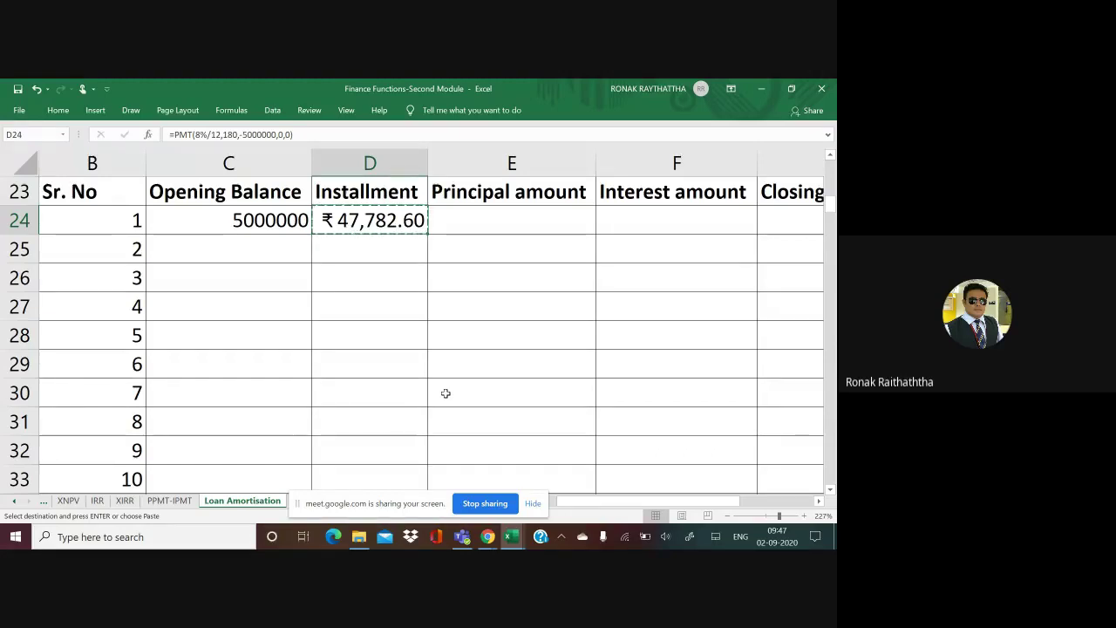
key("Left")
key("Left")
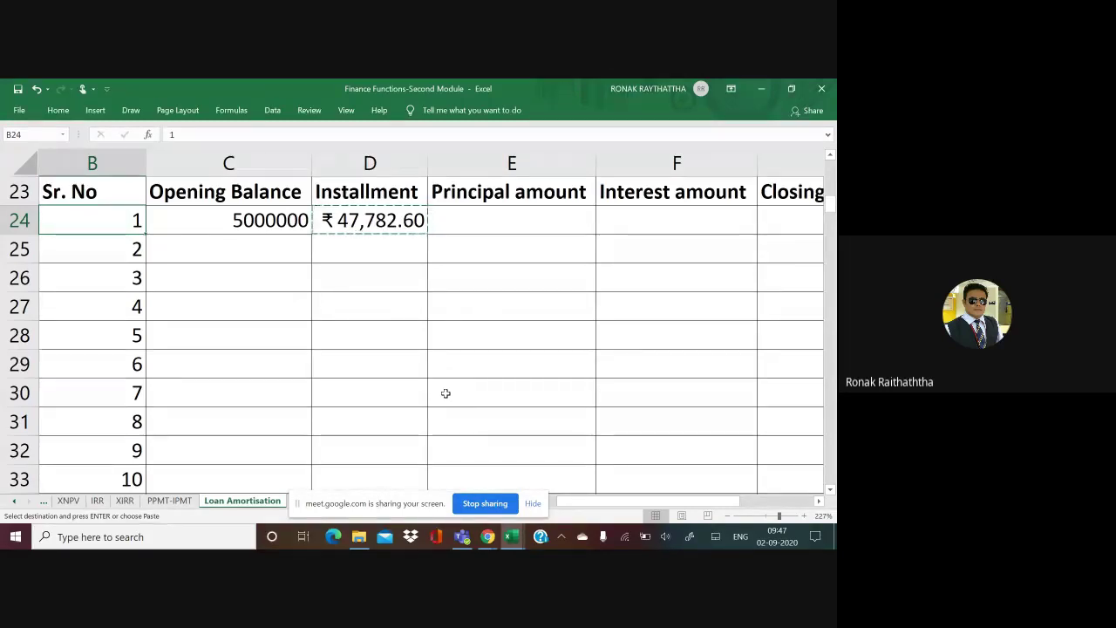
key("Right")
key("Right")
key("Right")
key("Left")
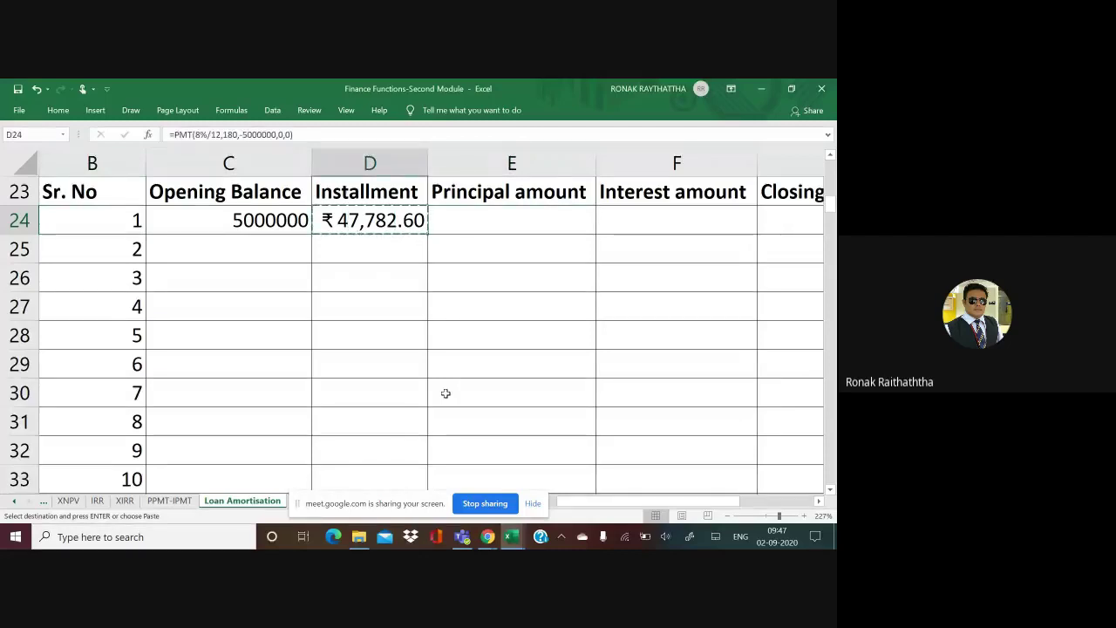
key("ctrl+Down")
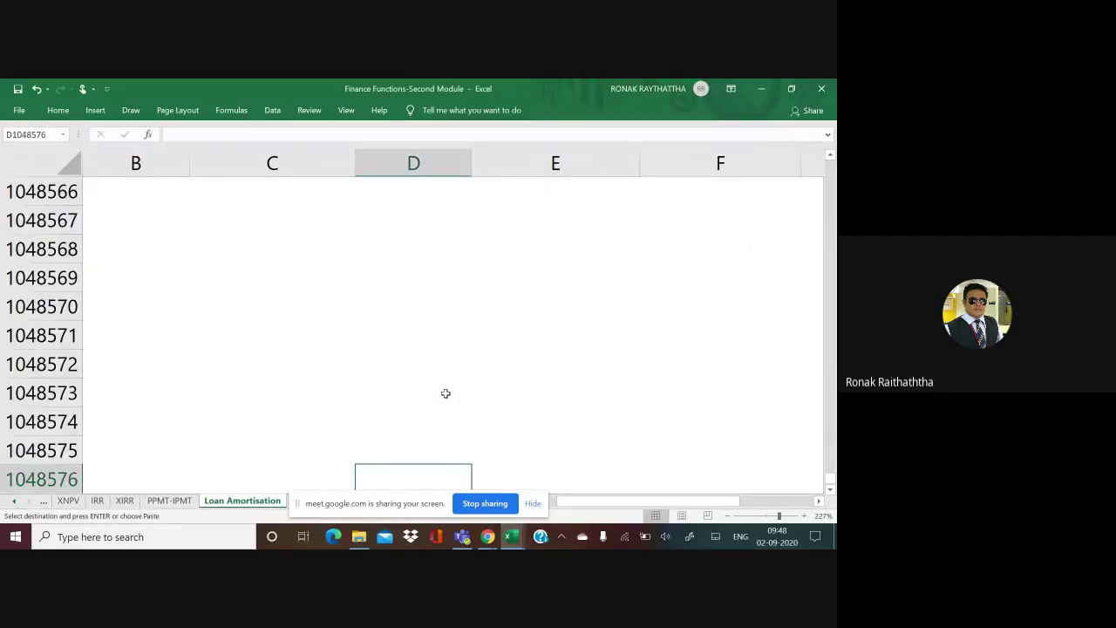
key("ctrl+Up")
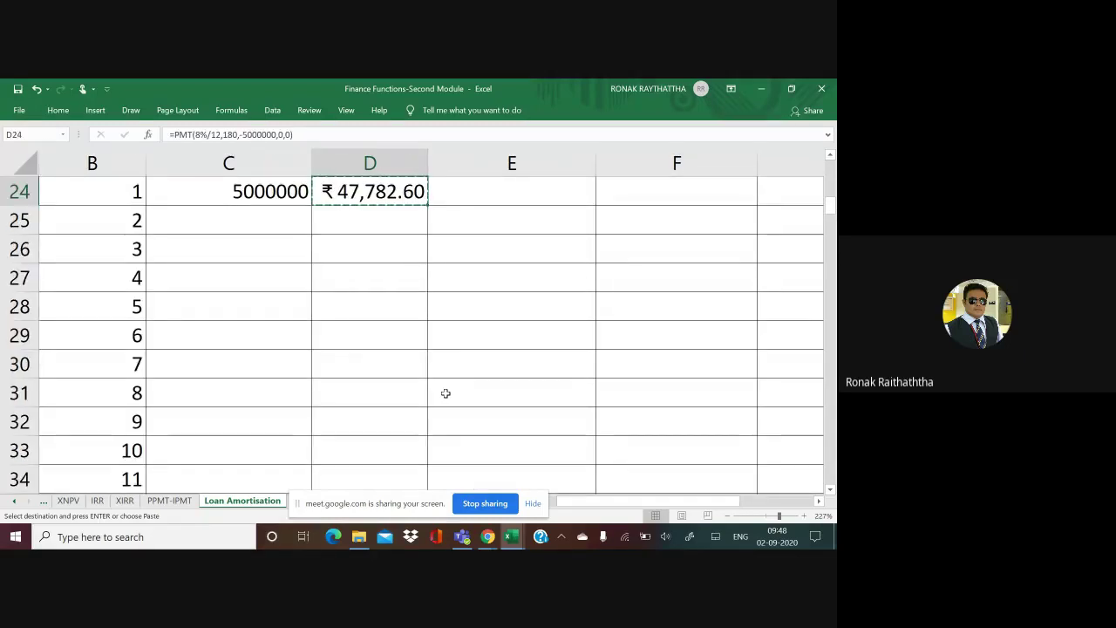
key("Left")
key("Left")
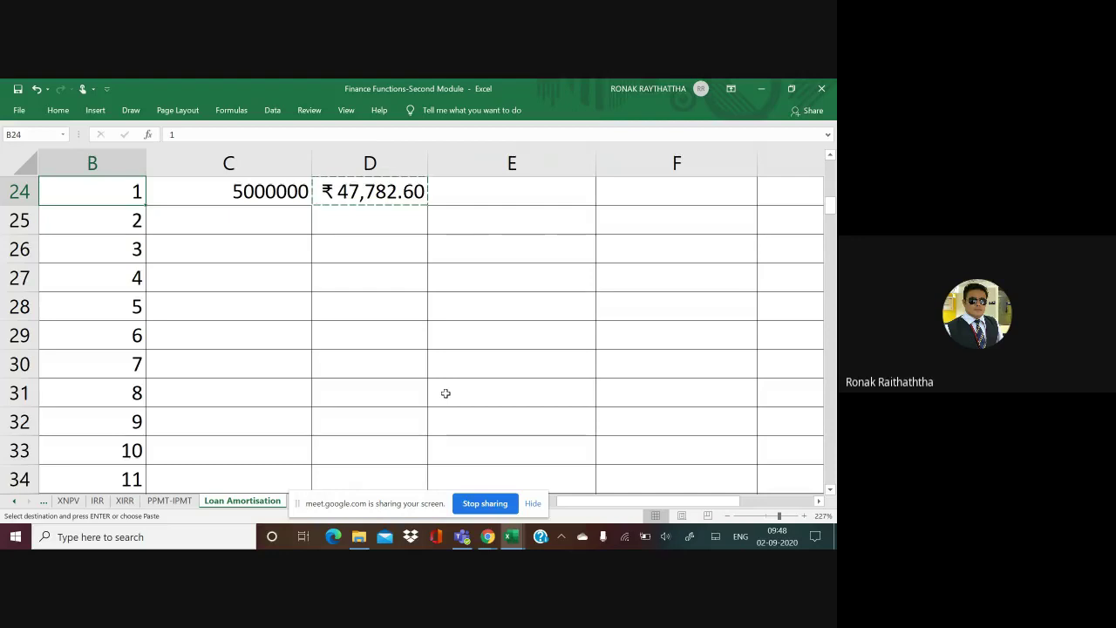
Step: Paste the ₹ 47,782.60 installment into D24:D203, covering serial numbers 1 to 180
key("ctrl+Down")
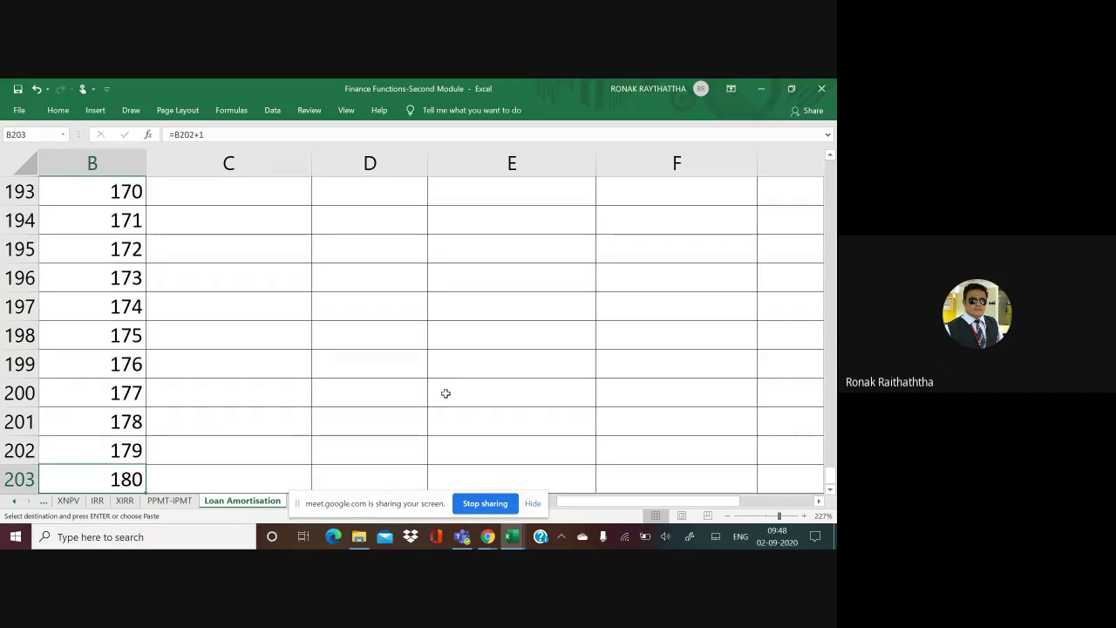
key("Right")
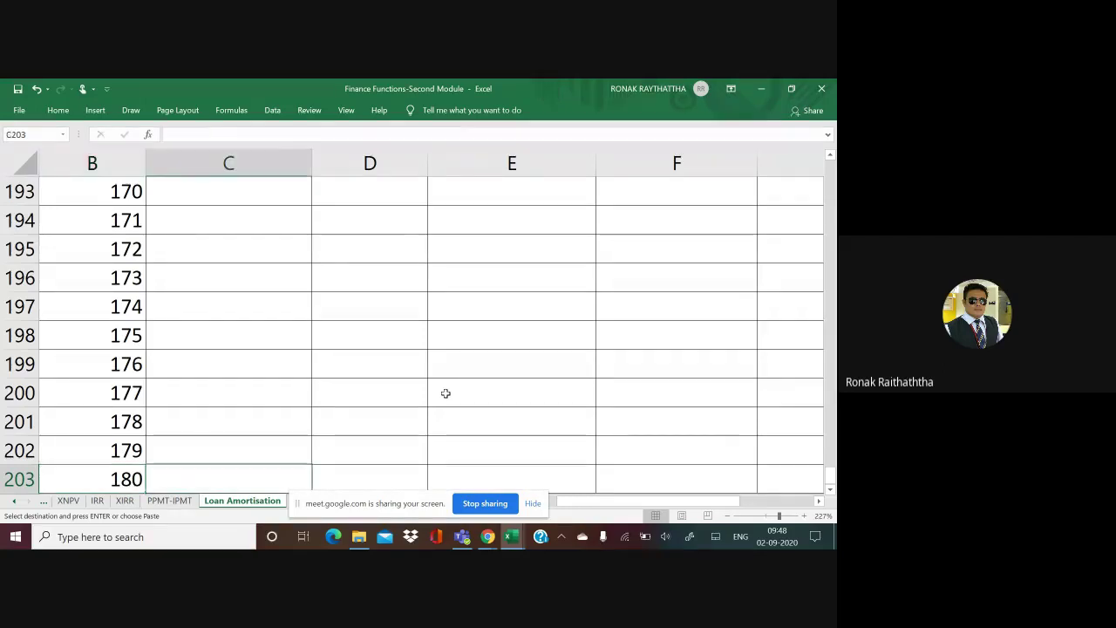
key("Right")
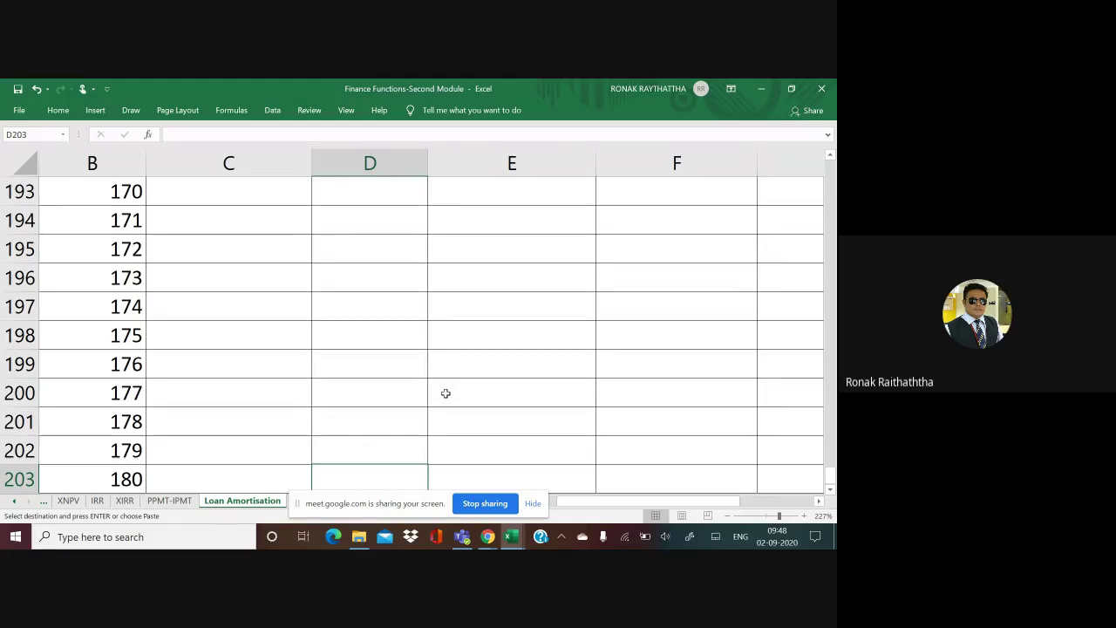
key("ctrl+shift+Up")
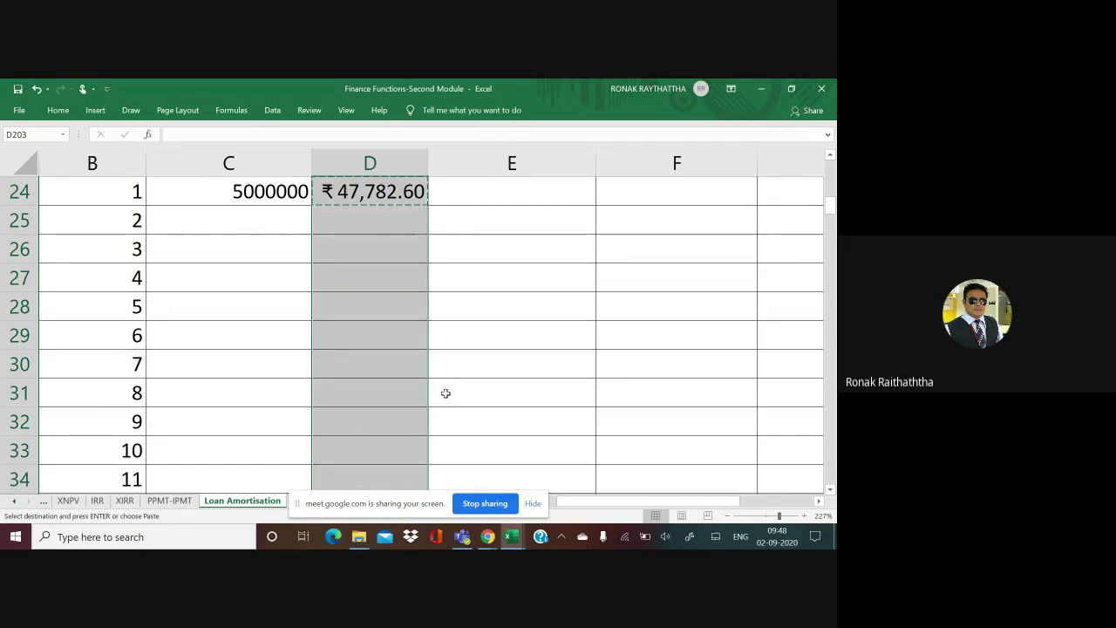
key("Return")
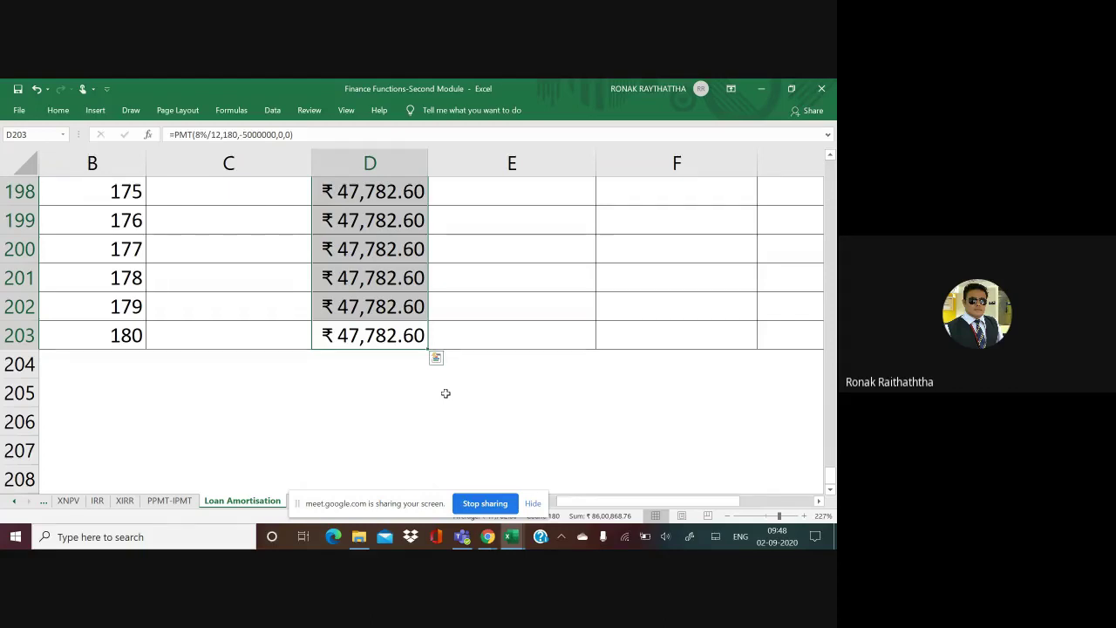
key("Return")
key("Up")
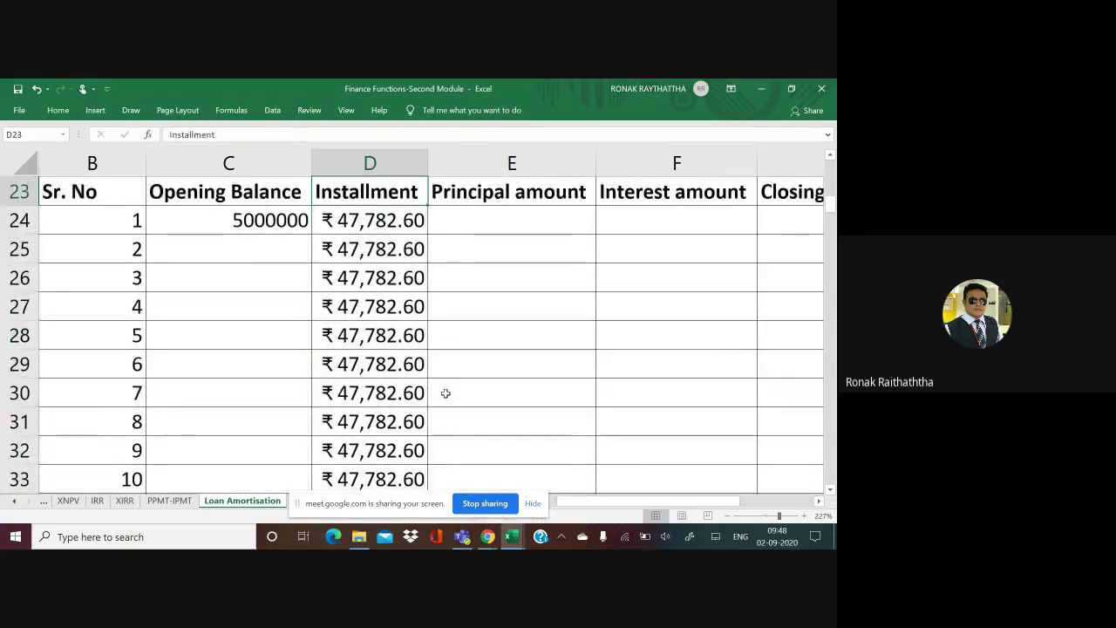
key("Down")
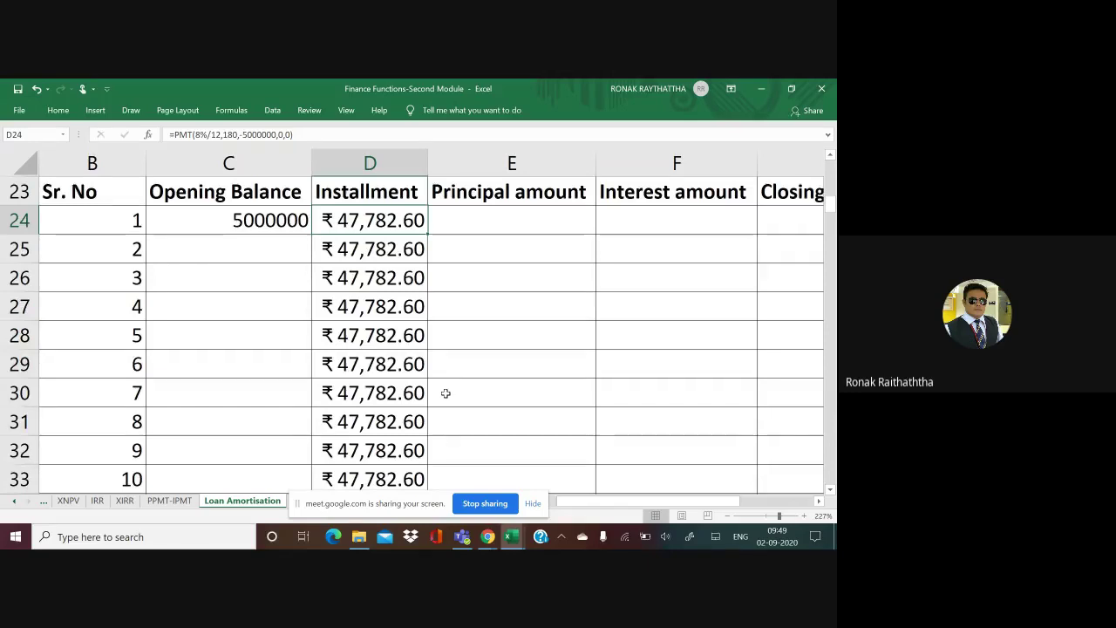
Step: Begin a PPMT formula in E24 with the monthly rate 8%/12 as the first argument
key("Right")
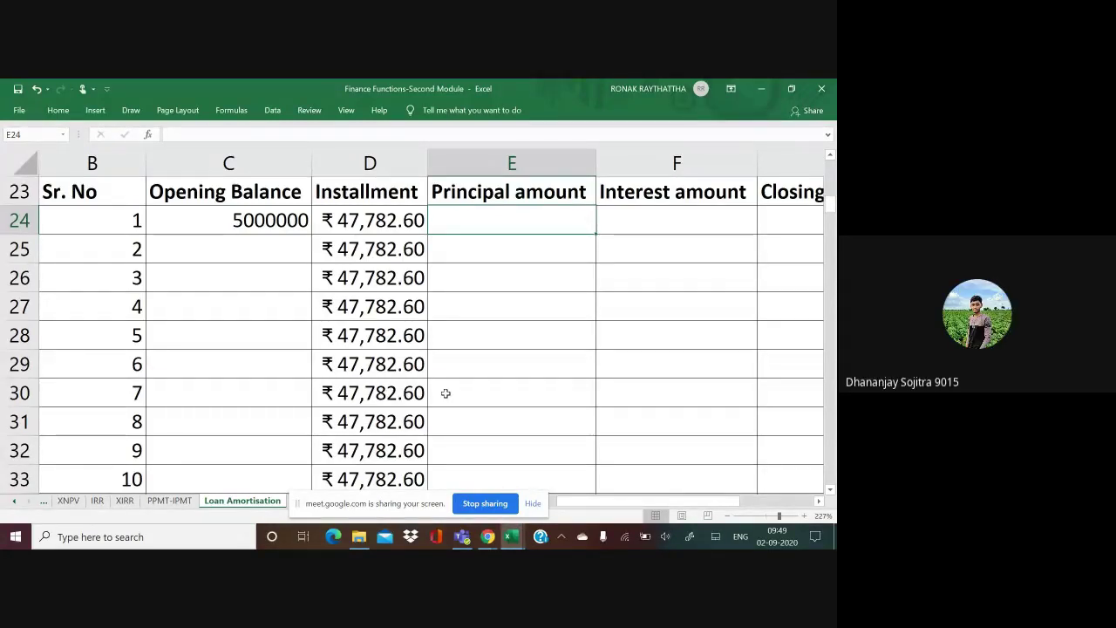
type("=")
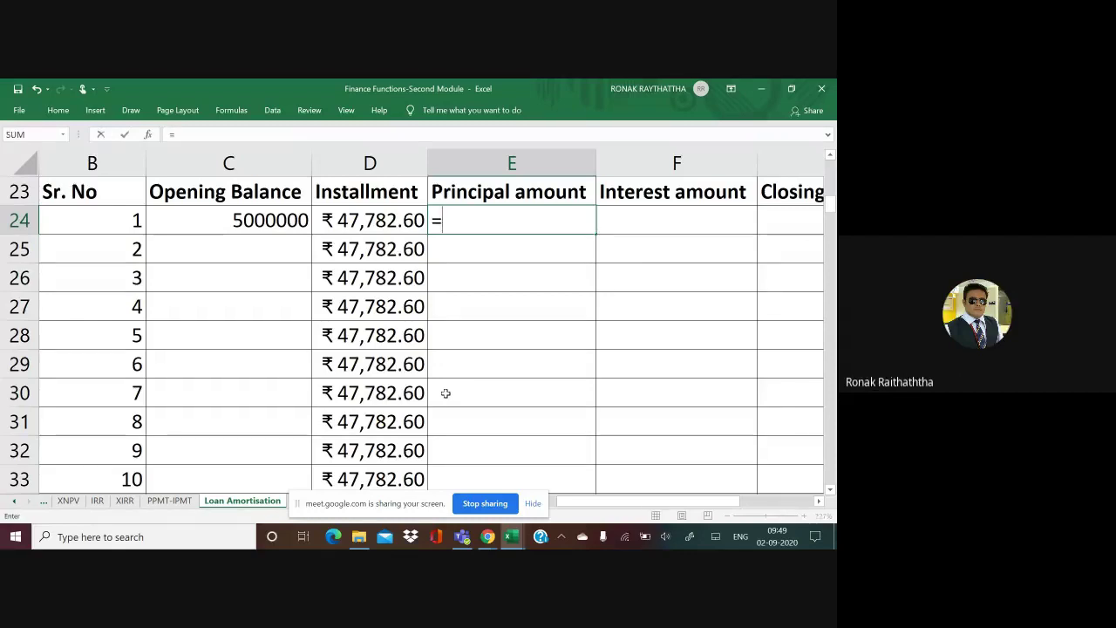
type("ppm")
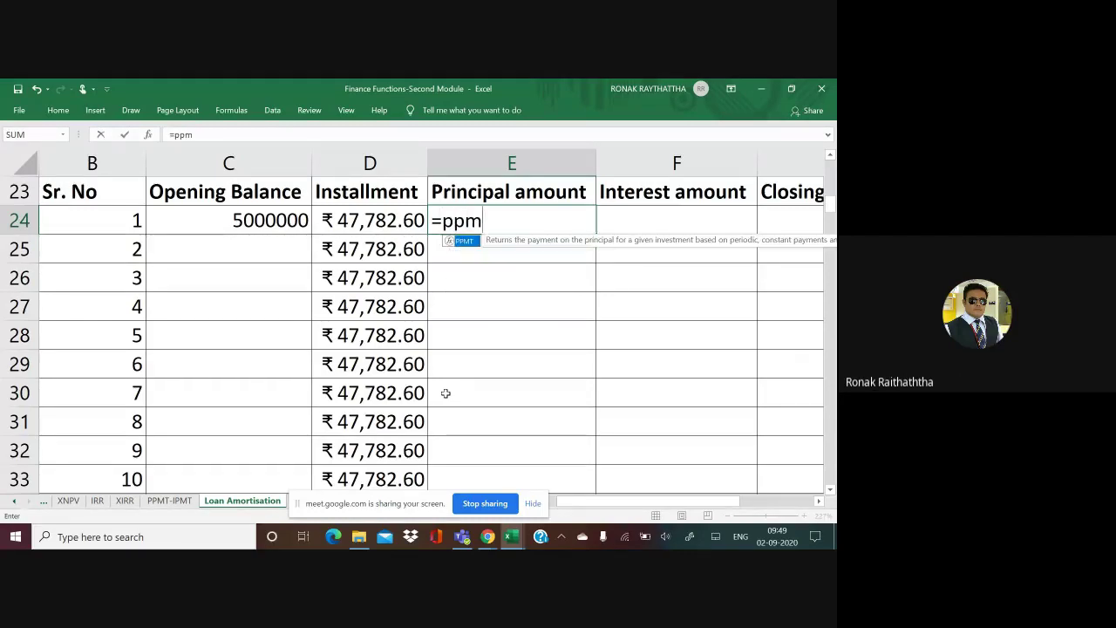
type("t")
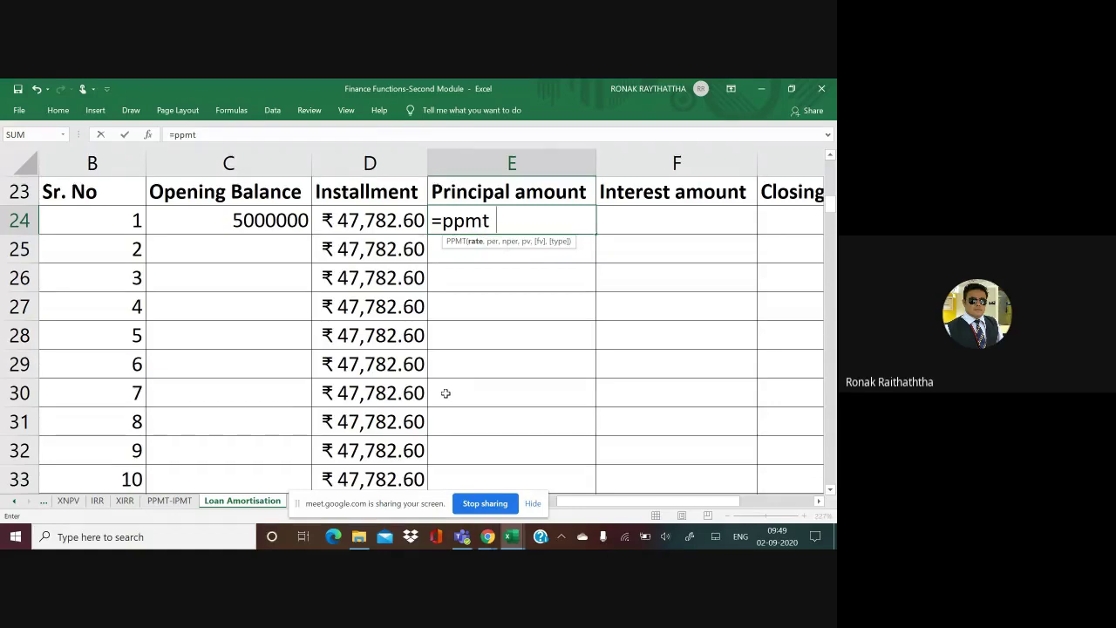
key("BackSpace")
type("(")
type("8%/12")
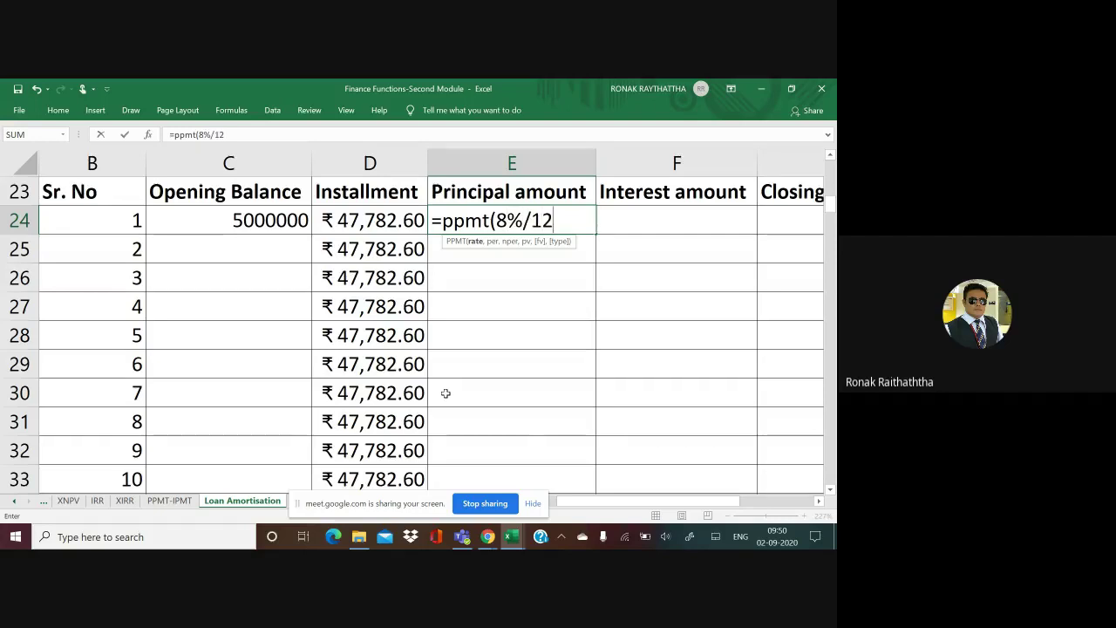
type(",")
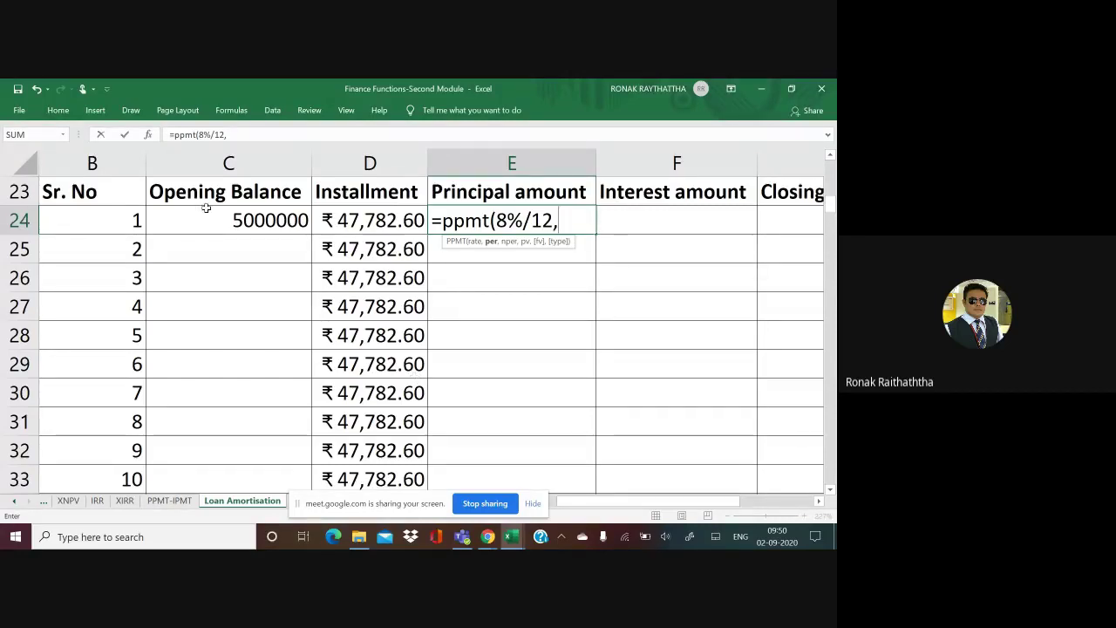
Step: Complete E24 as =ppmt(8%/12,B24,180,-5000000,0,0), giving a principal of ₹ 14,449.27
left_click(128, 221)
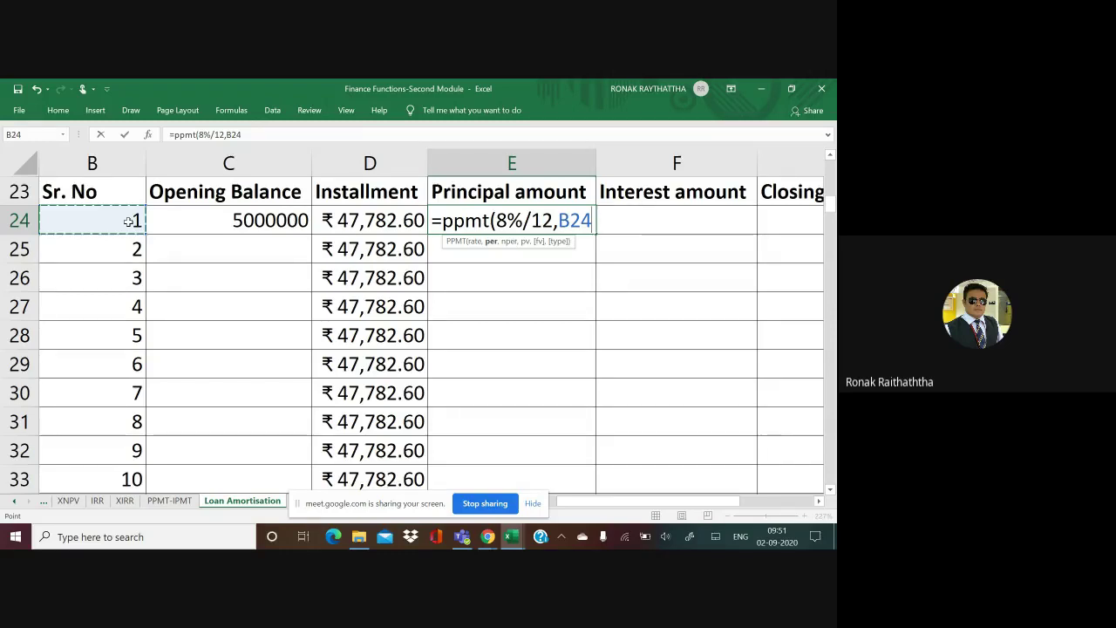
type(",")
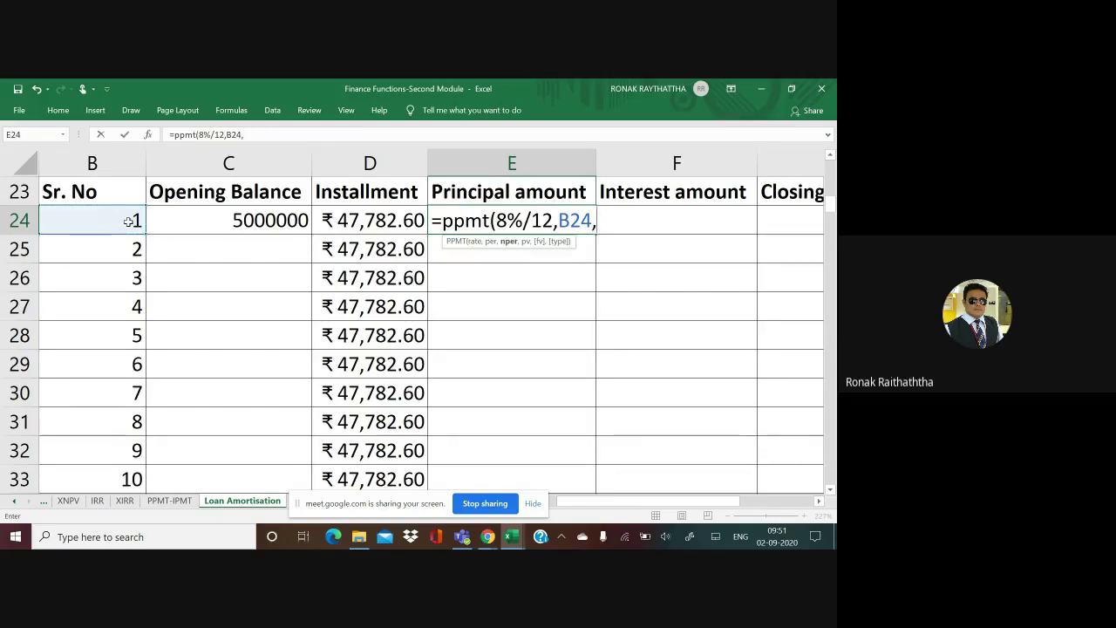
type("18")
type("0")
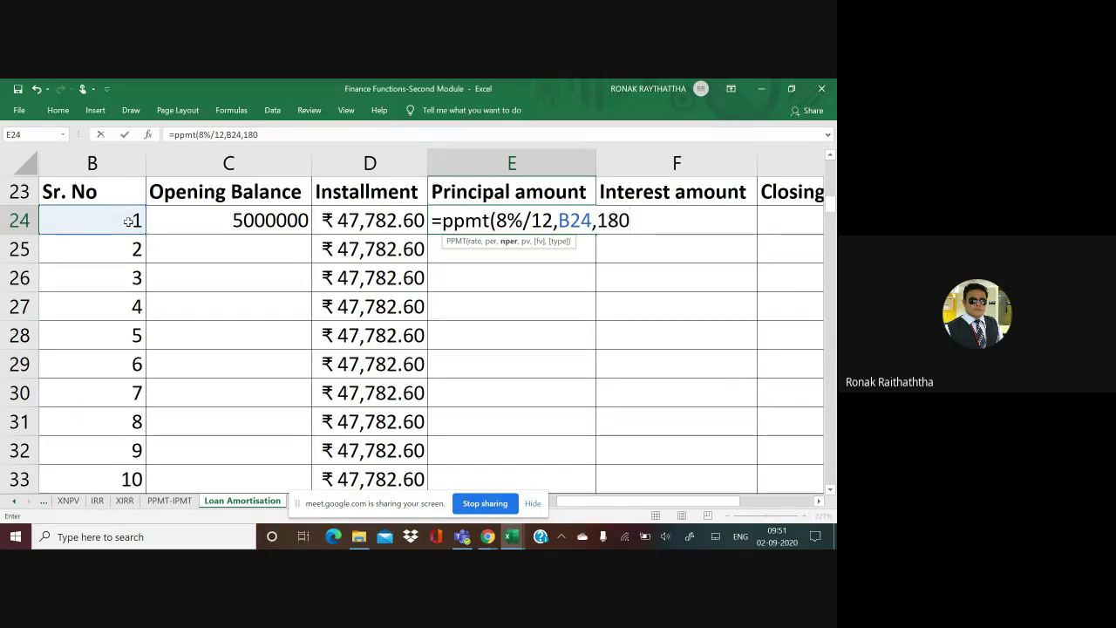
type(",")
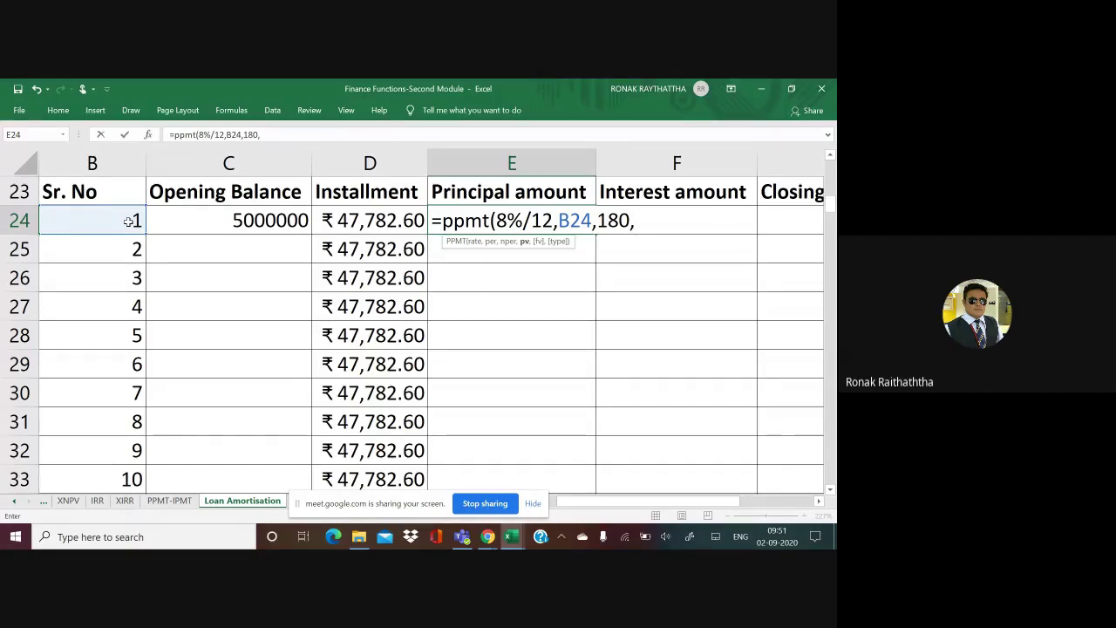
type("-")
type("5")
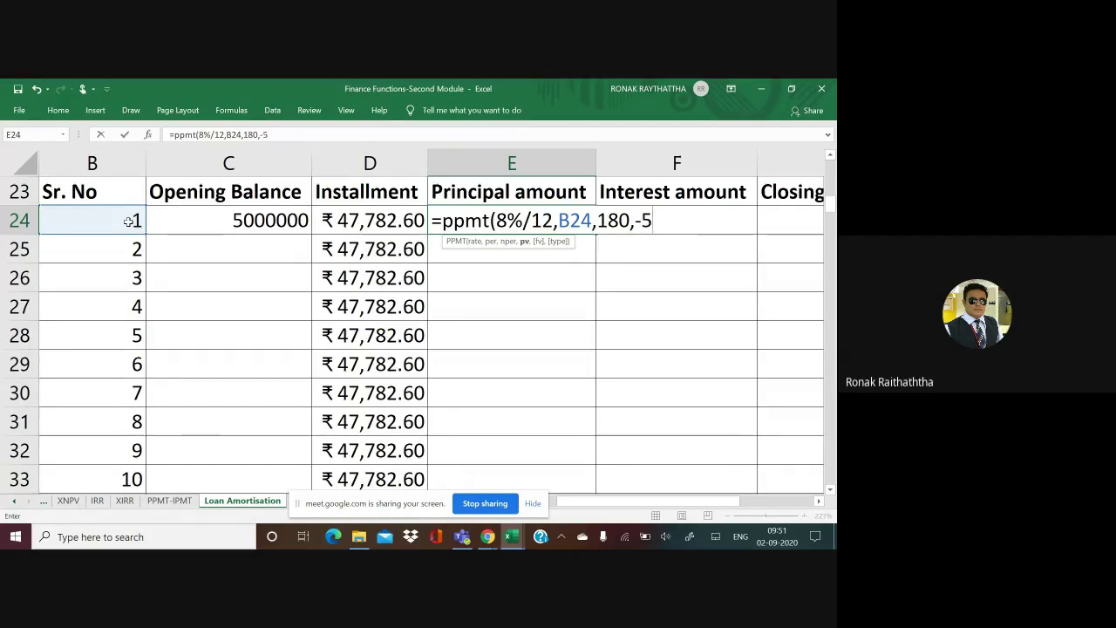
type("000000")
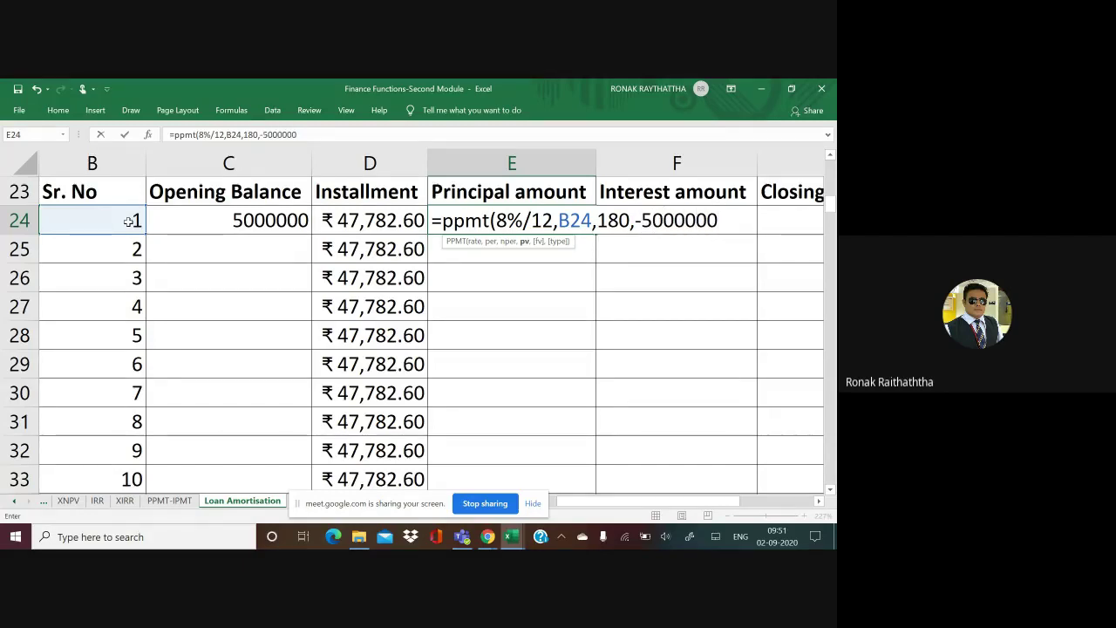
type(",")
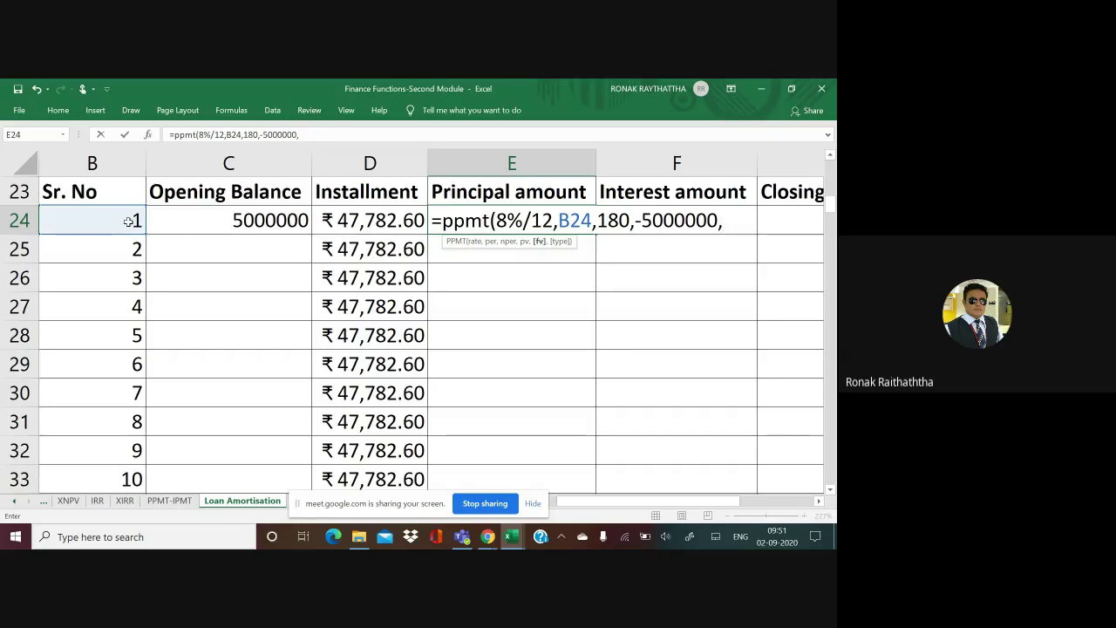
type("0")
type(",")
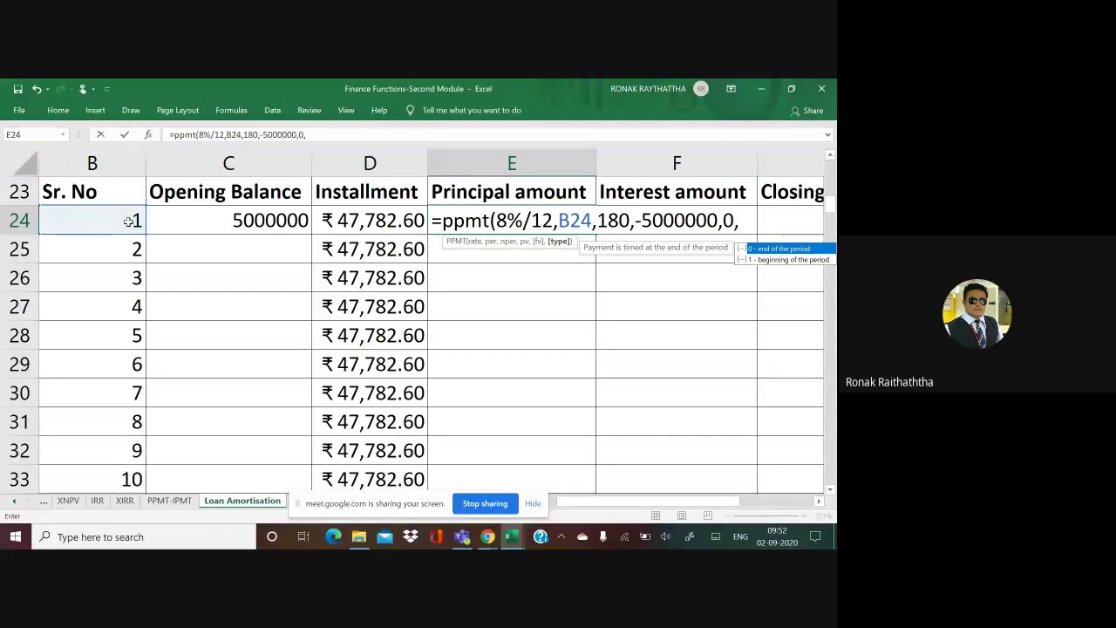
type("0")
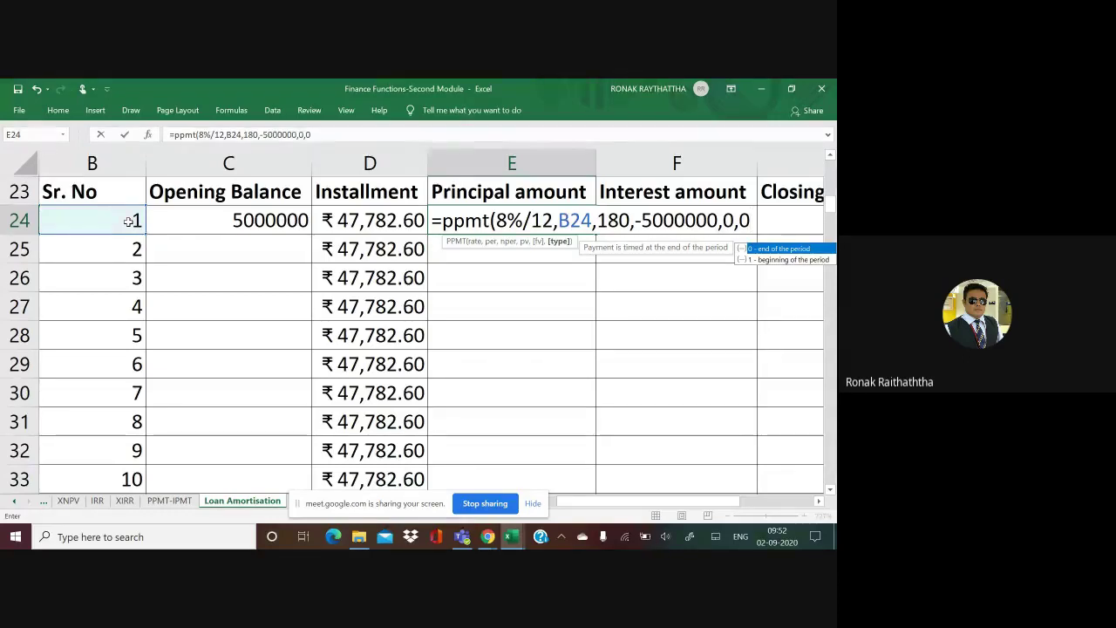
type(")")
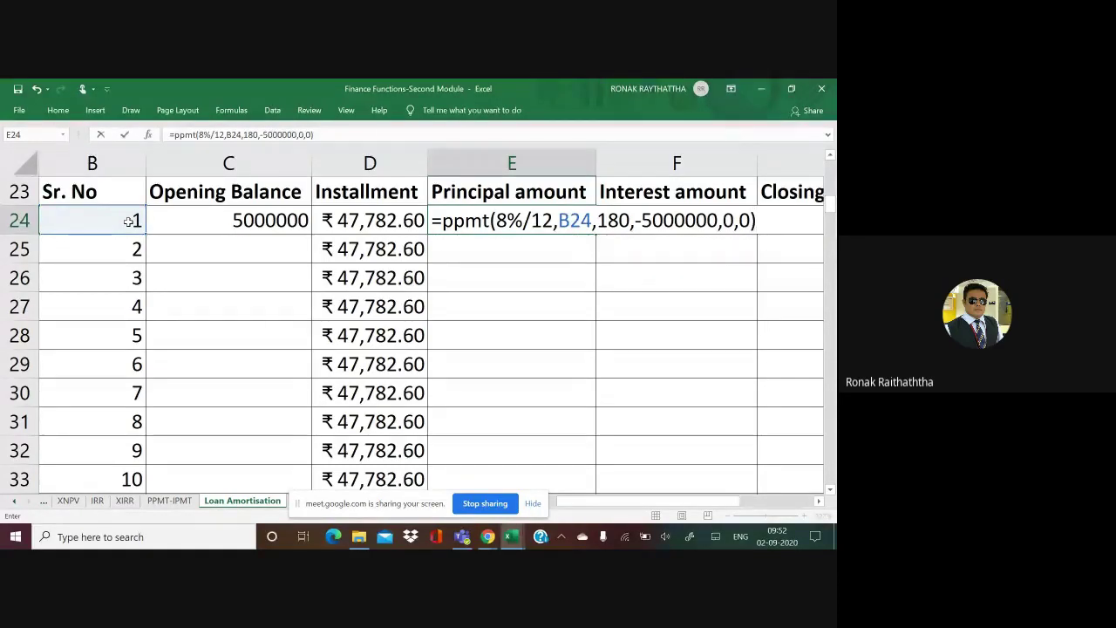
key("Return")
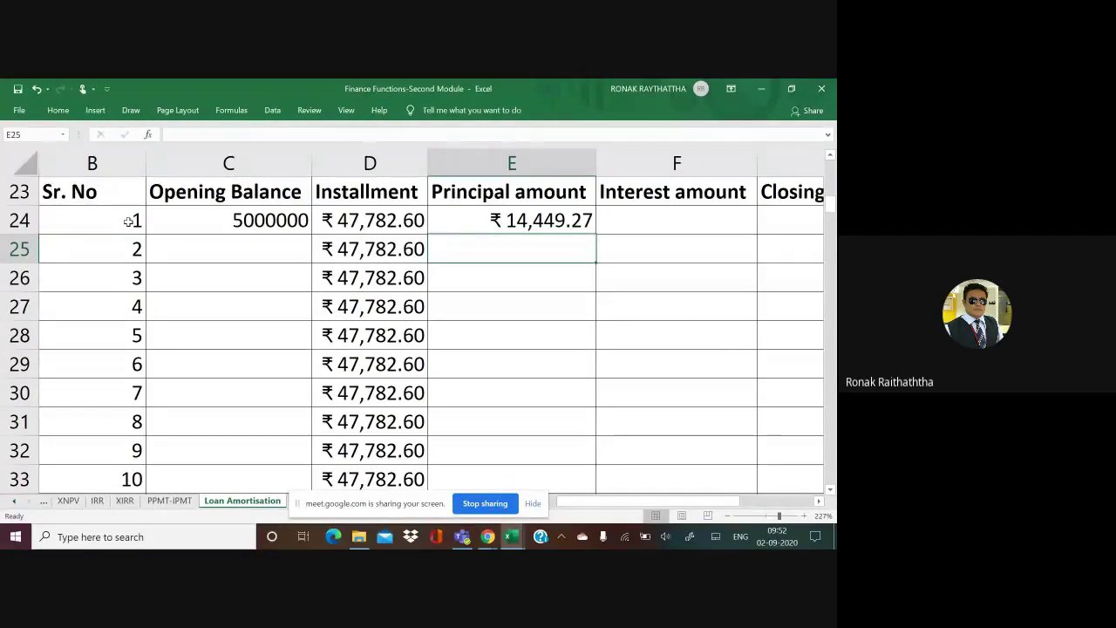
Step: Copy the E24 PPMT formula down E24:E203, so the principal rises to ₹ 47,466.16
key("Up")
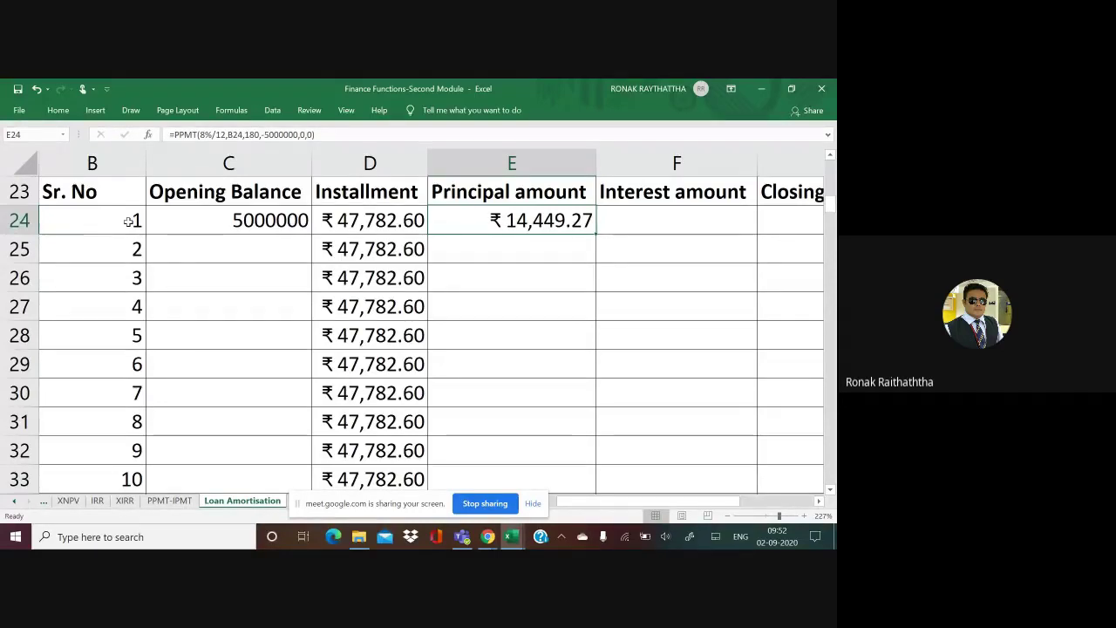
key("ctrl+c")
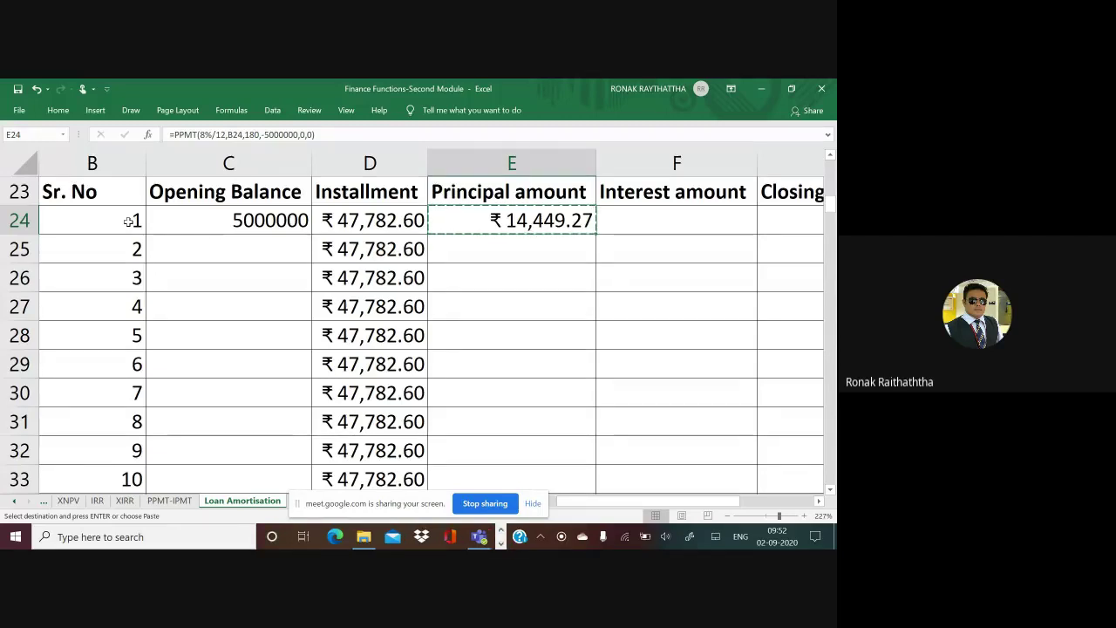
key("Left")
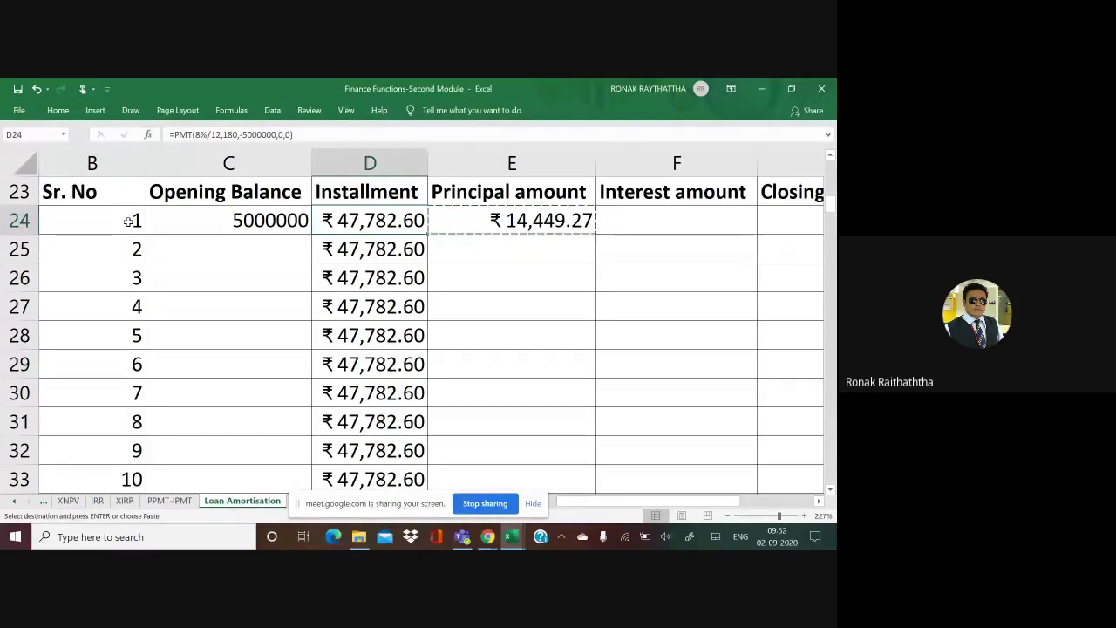
key("ctrl+Down")
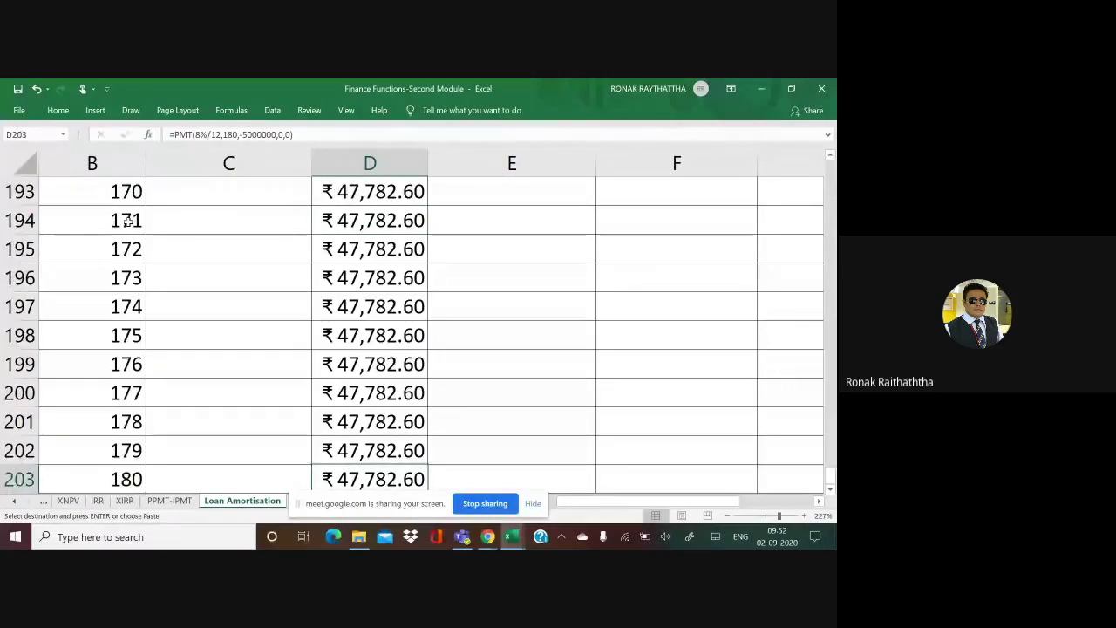
key("Right")
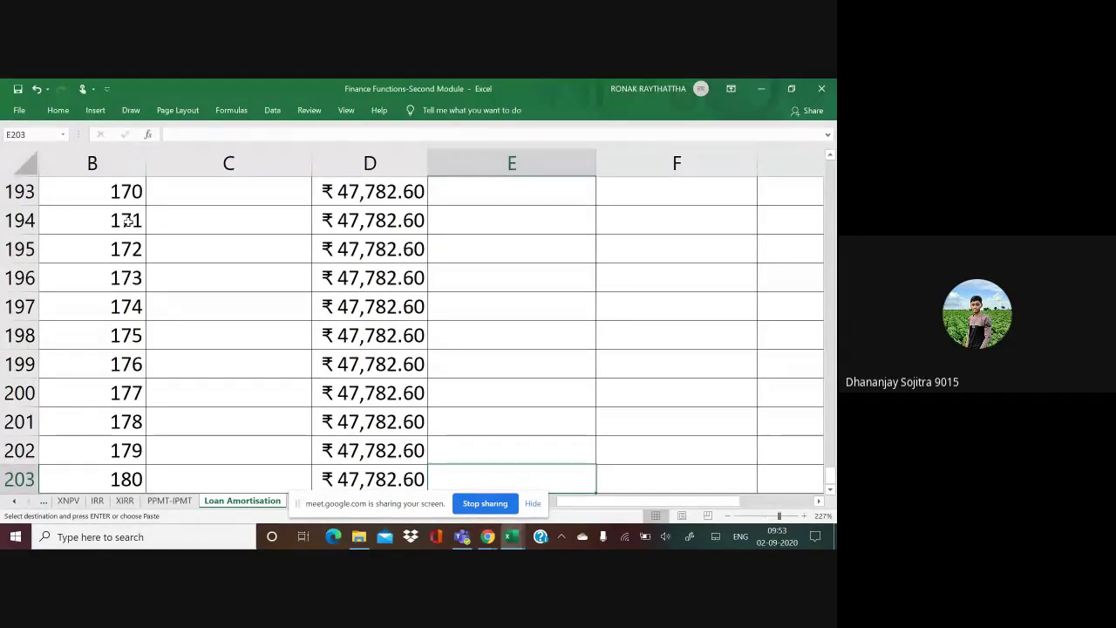
key("ctrl+shift+Up")
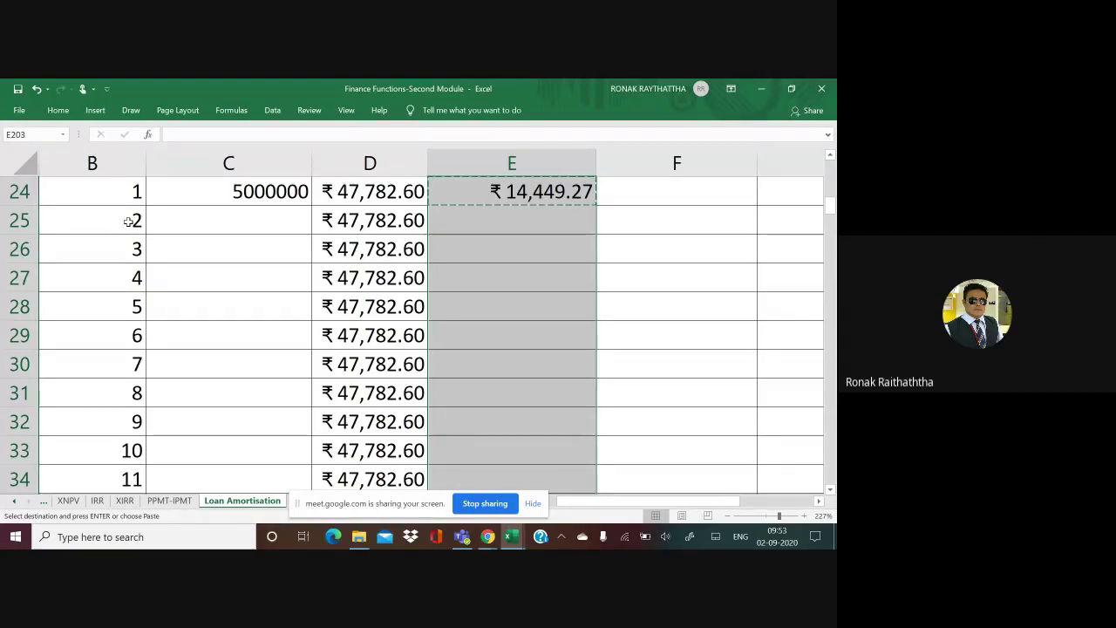
key("Return")
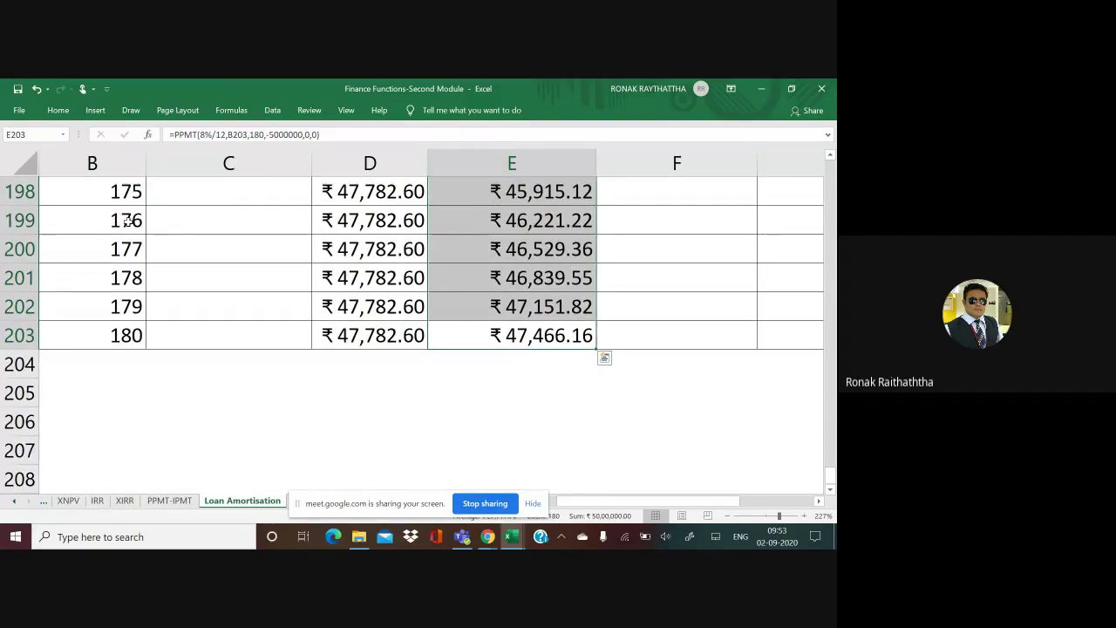
key("ctrl+Up")
scroll(129, 222, "up", 1)
key("Down")
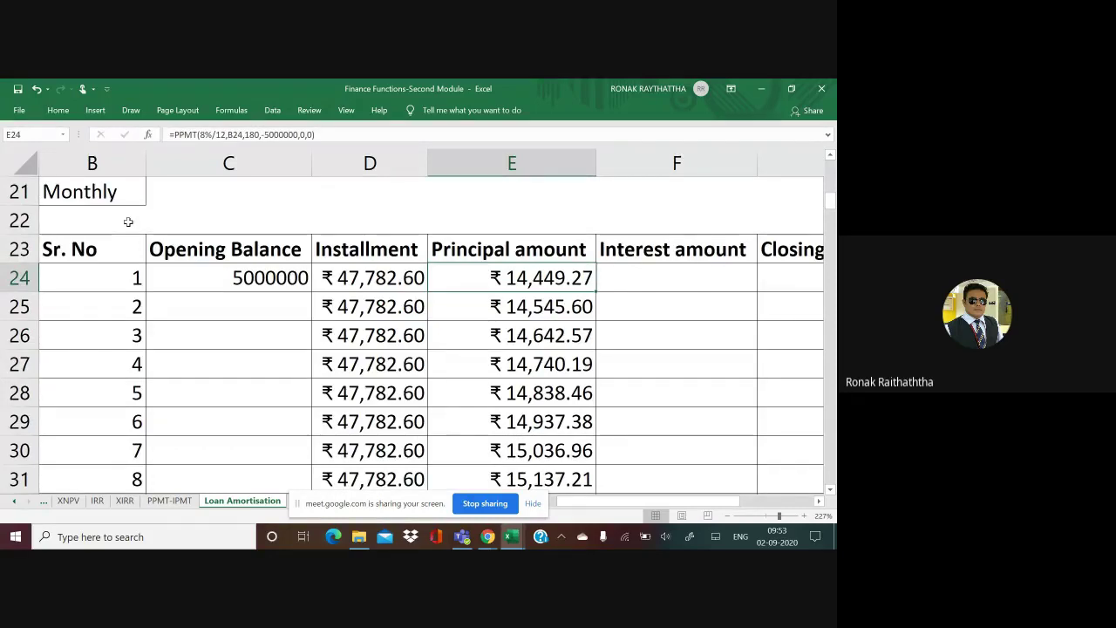
key("Right")
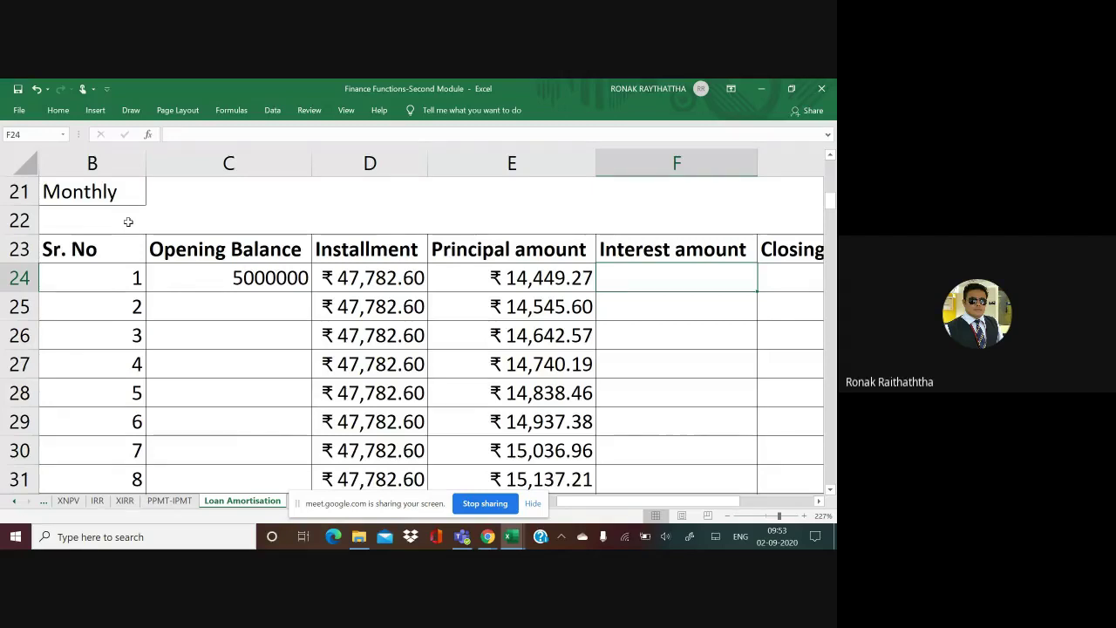
type("=")
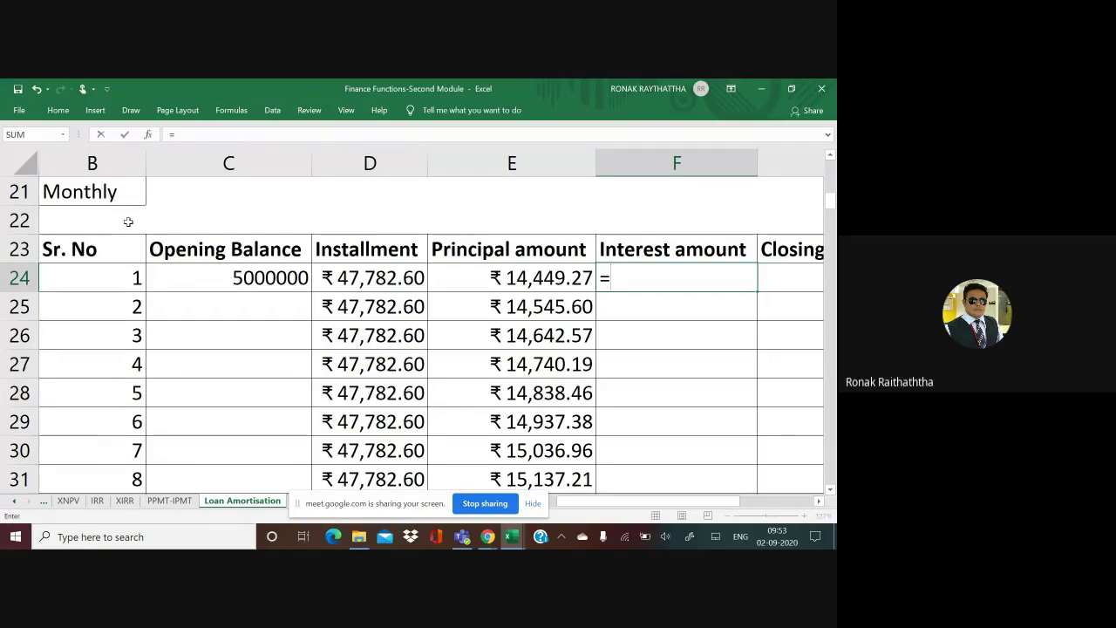
left_click(335, 278)
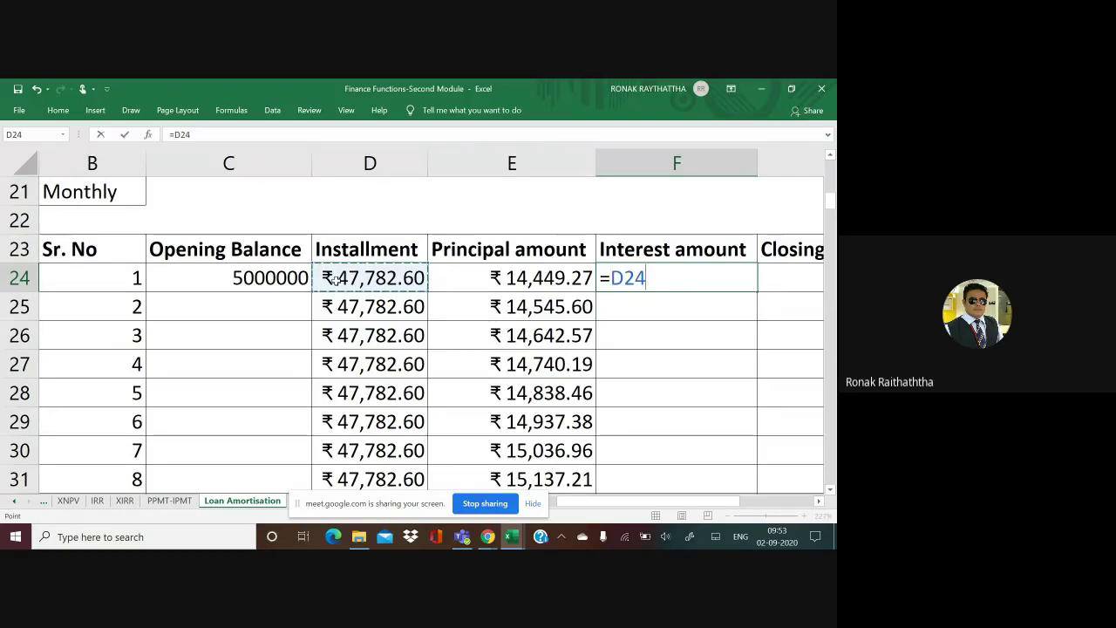
type("-")
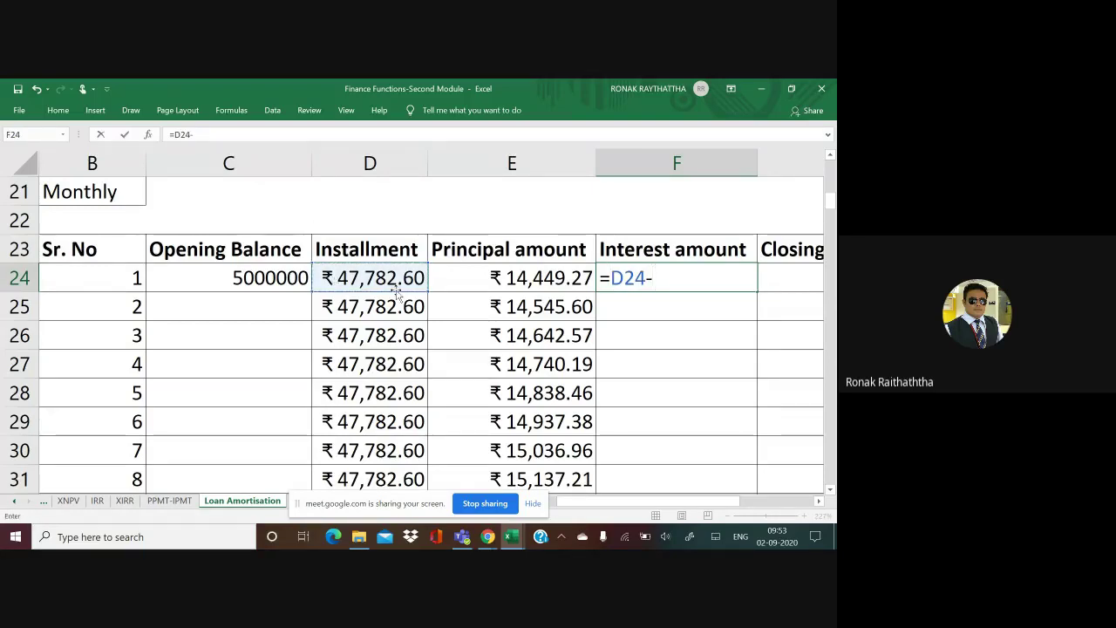
left_click(489, 277)
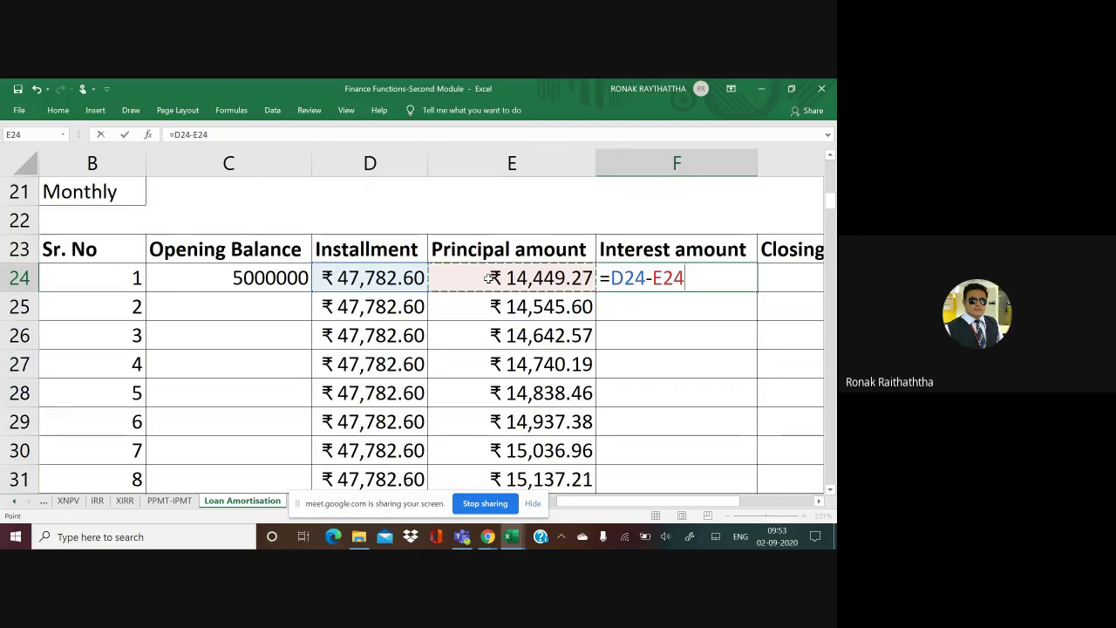
key("Escape")
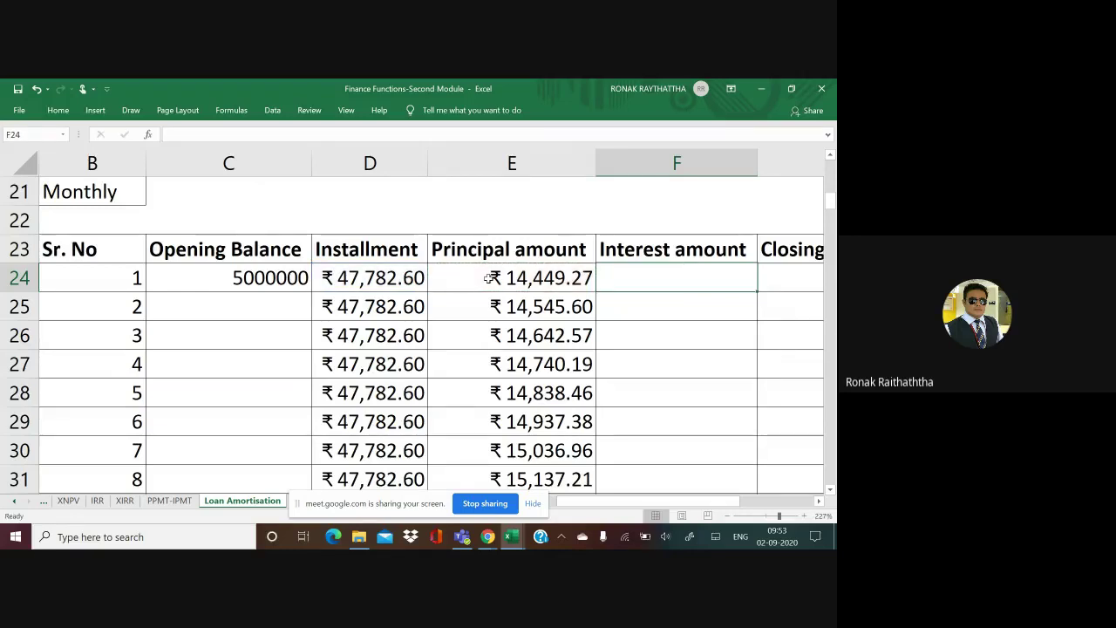
type("=")
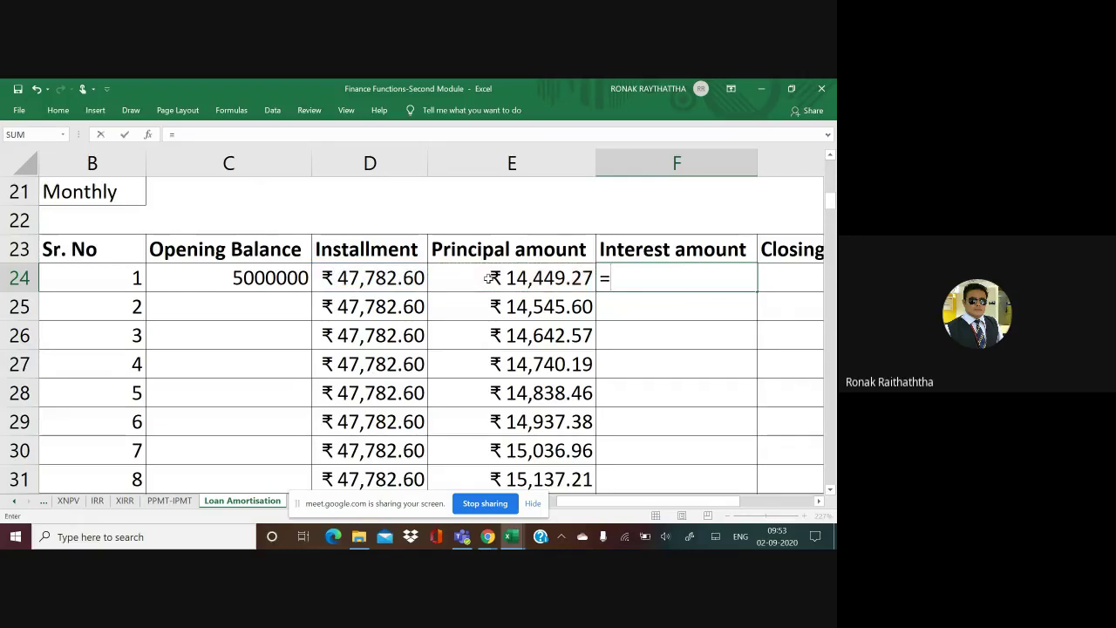
type("i")
Step: Enter =IPMT(8%/12,B24,180,-5000000,0,0) in F24, showing first-month interest of ₹ 33,333.33
scroll(625, 502, "right", 2)
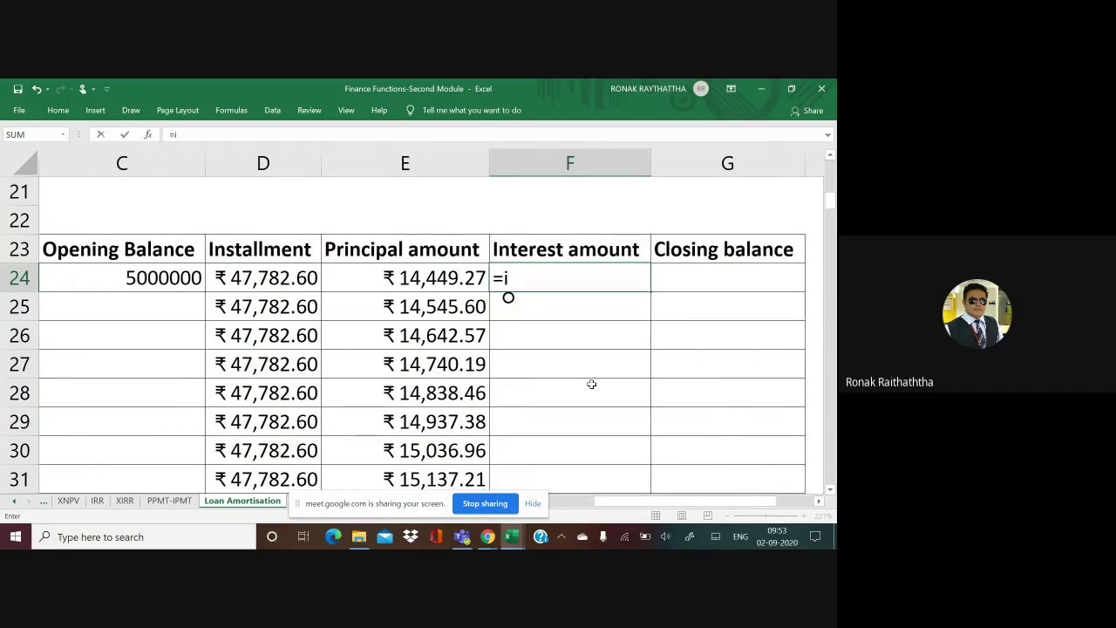
type("mpt(")
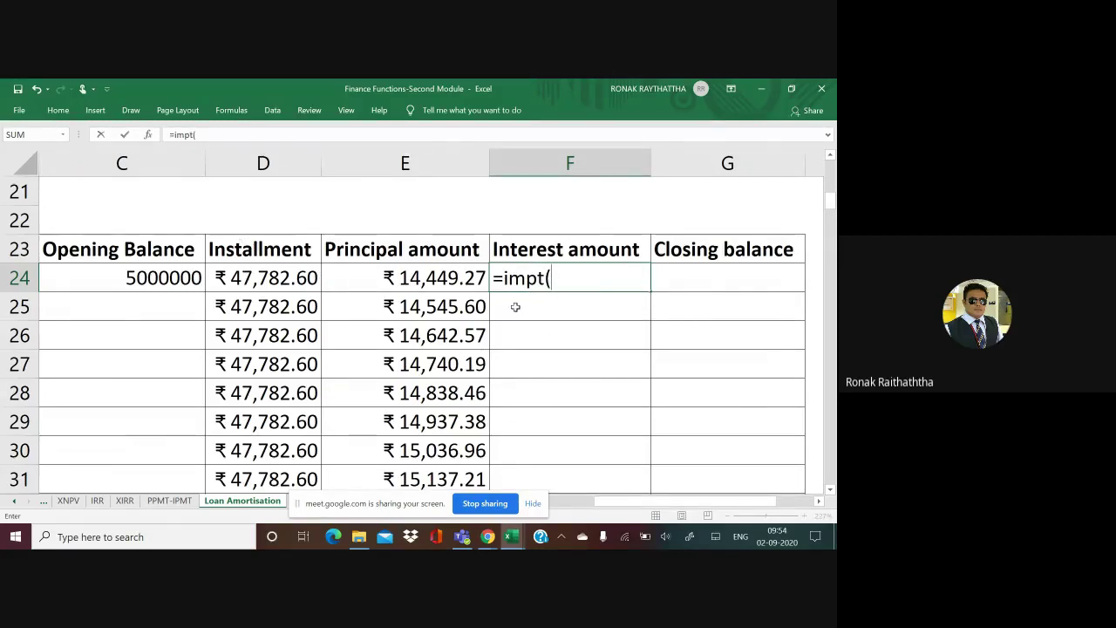
key("BackSpace")
key("BackSpace")
key("BackSpace")
type("p")
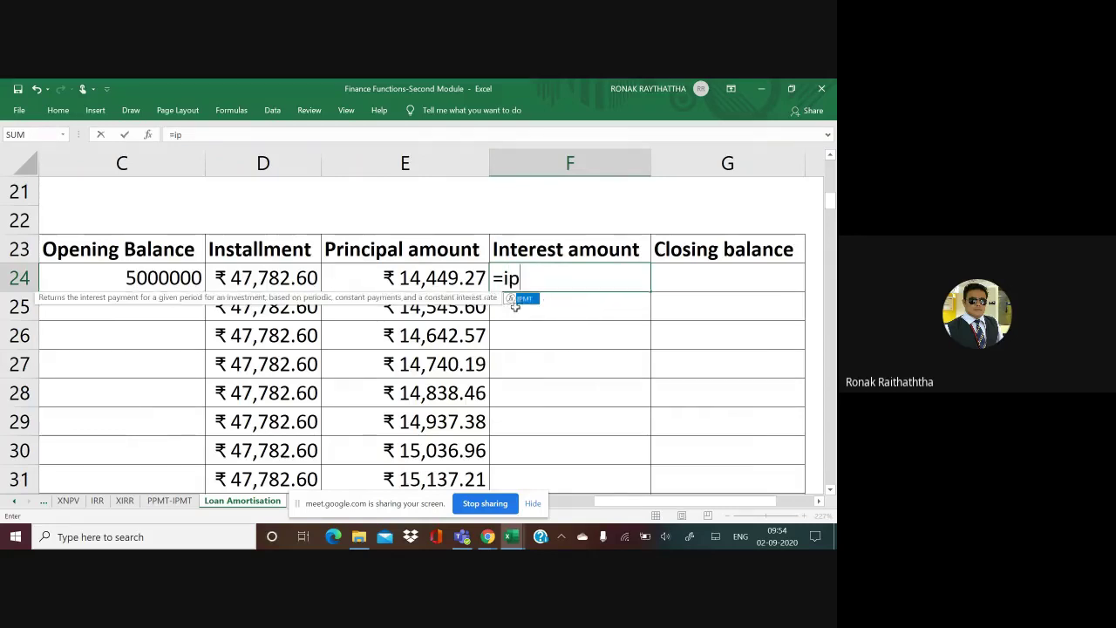
type("mt(")
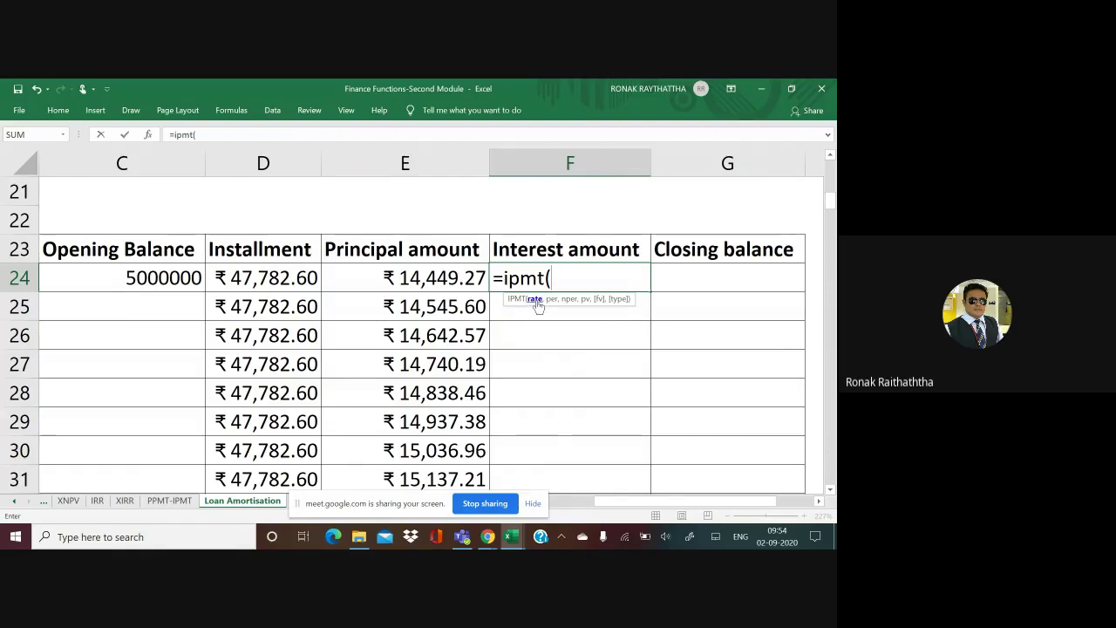
type("8%")
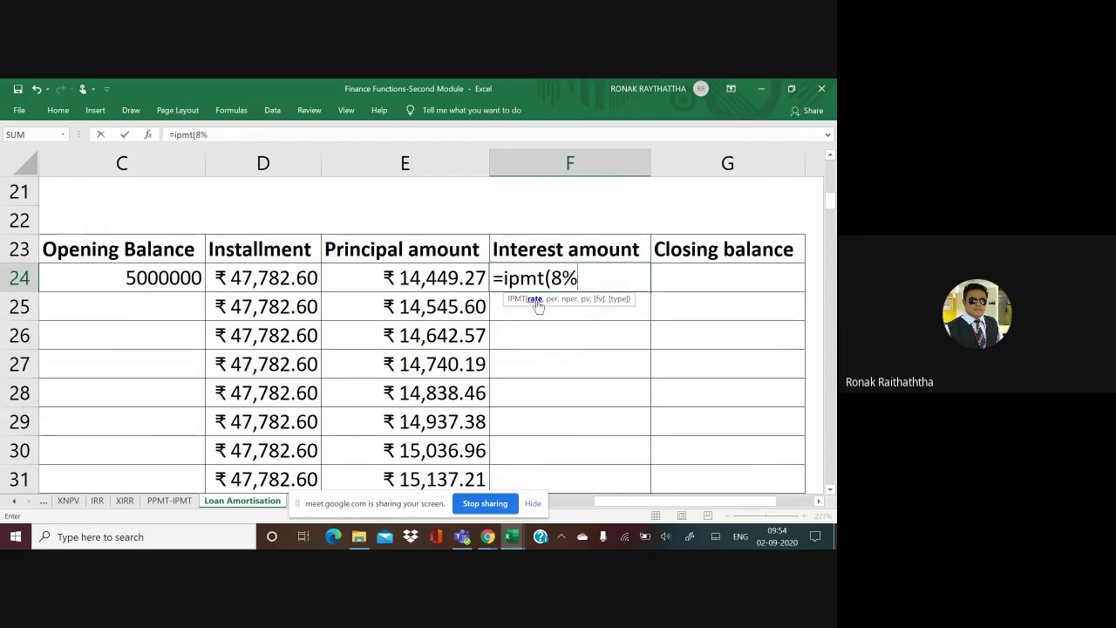
type("/12,")
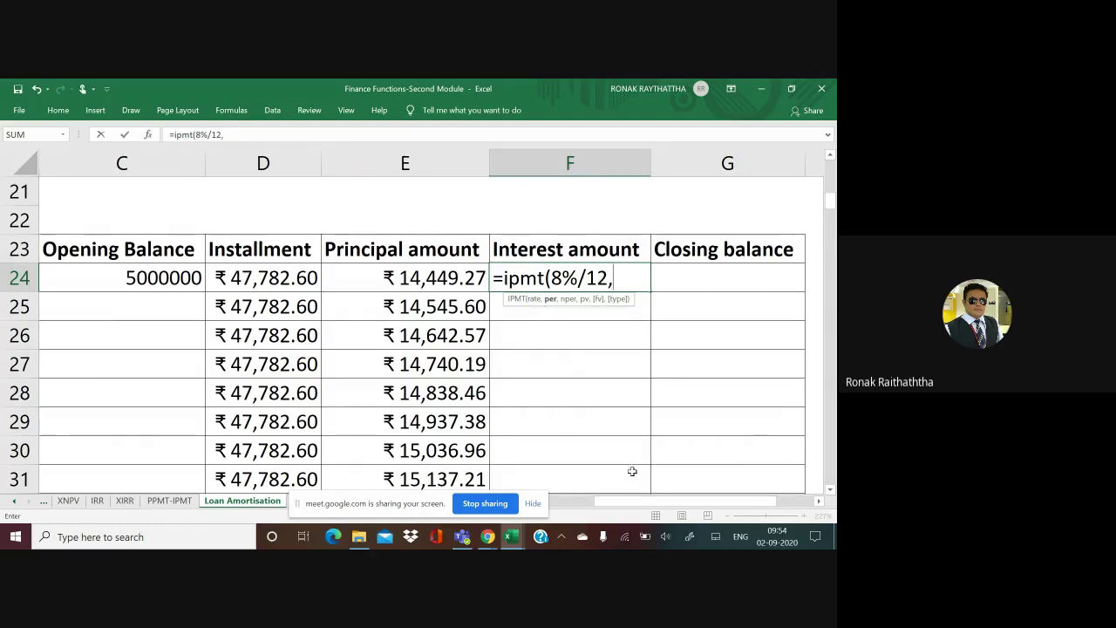
left_click_drag(632, 502, 597, 502)
left_click(240, 267)
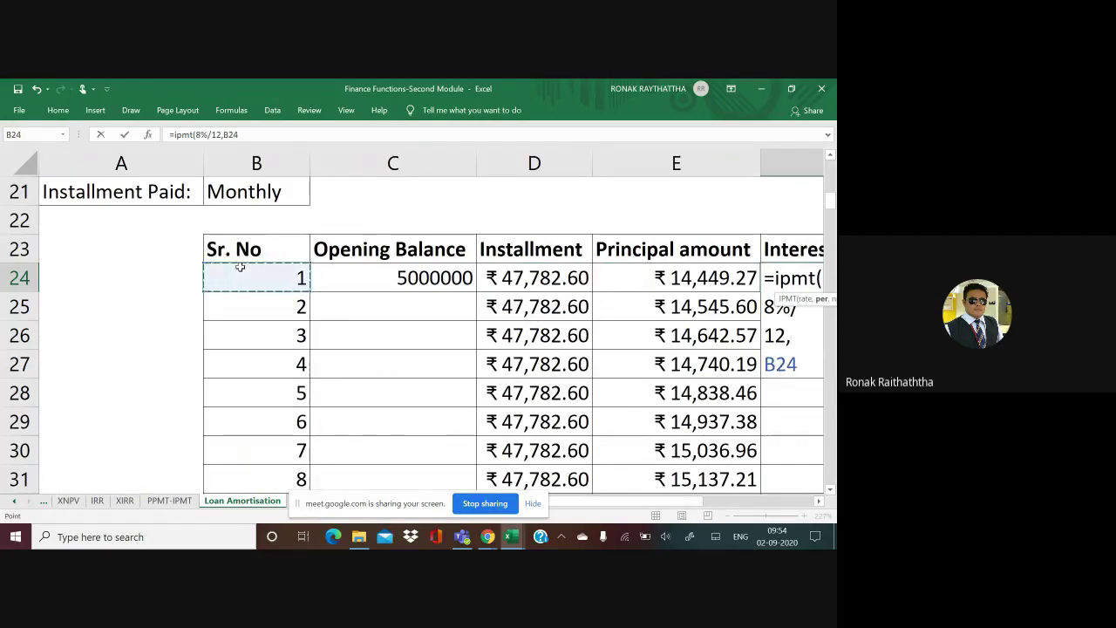
type(",")
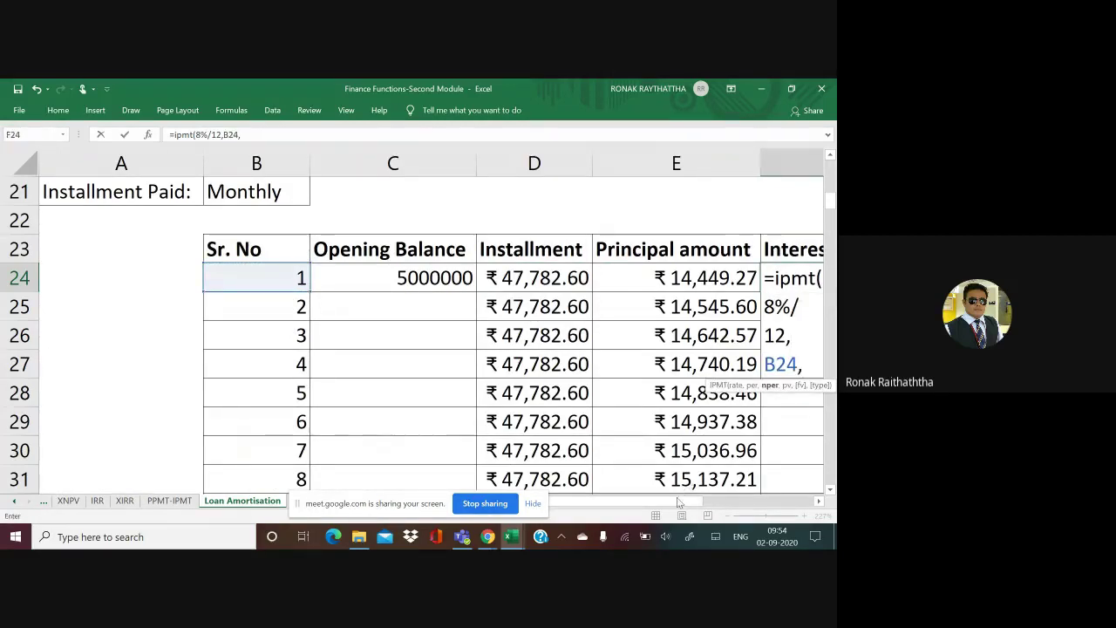
left_click_drag(689, 502, 748, 499)
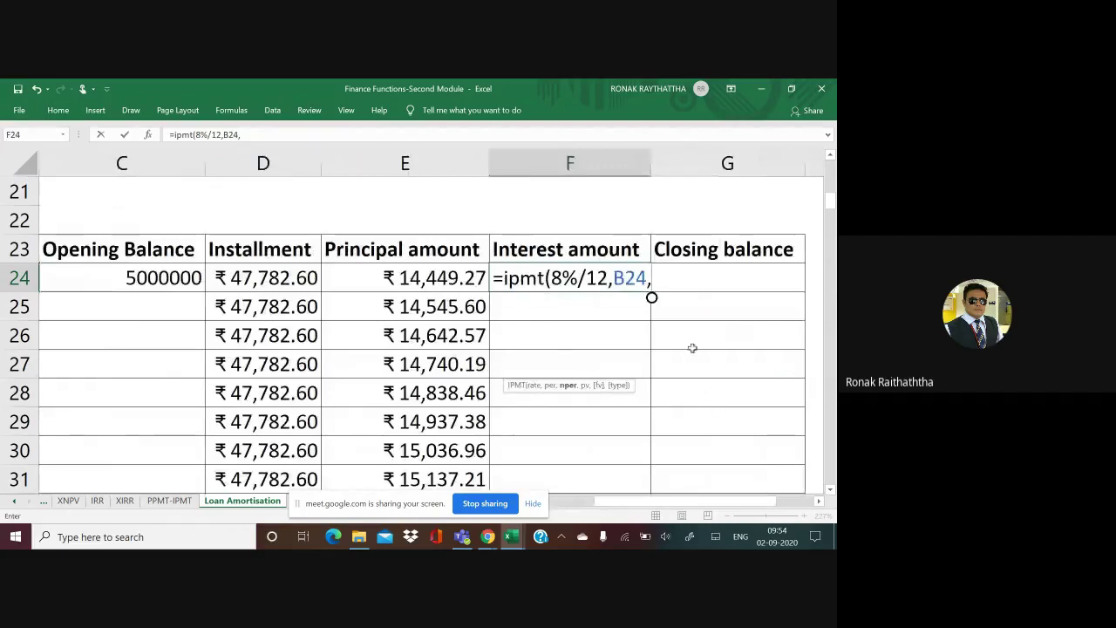
type("1")
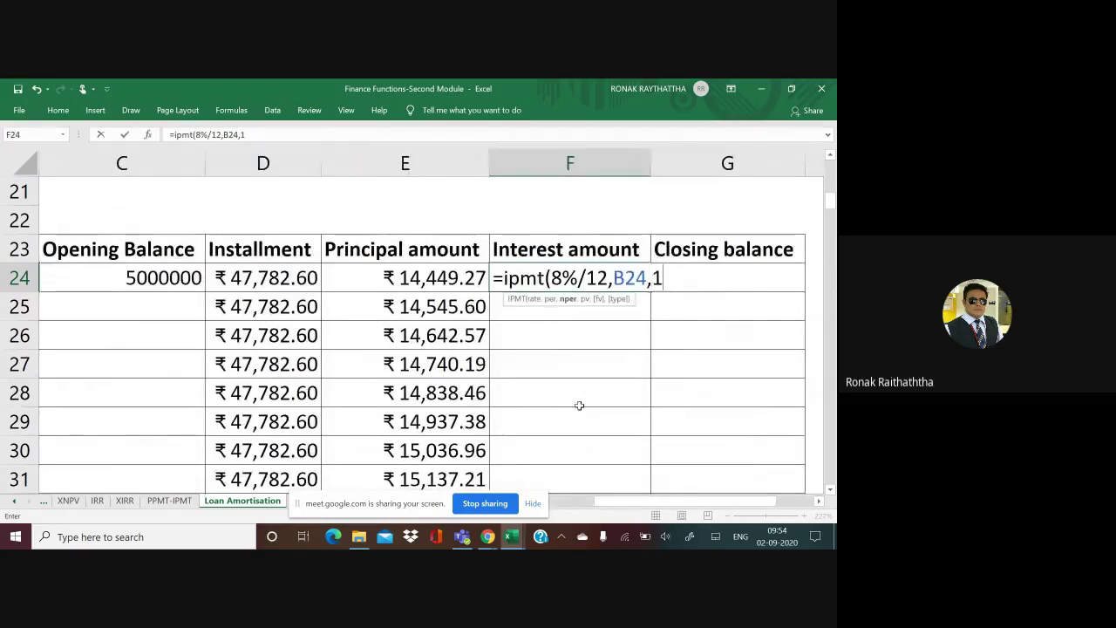
type("80,")
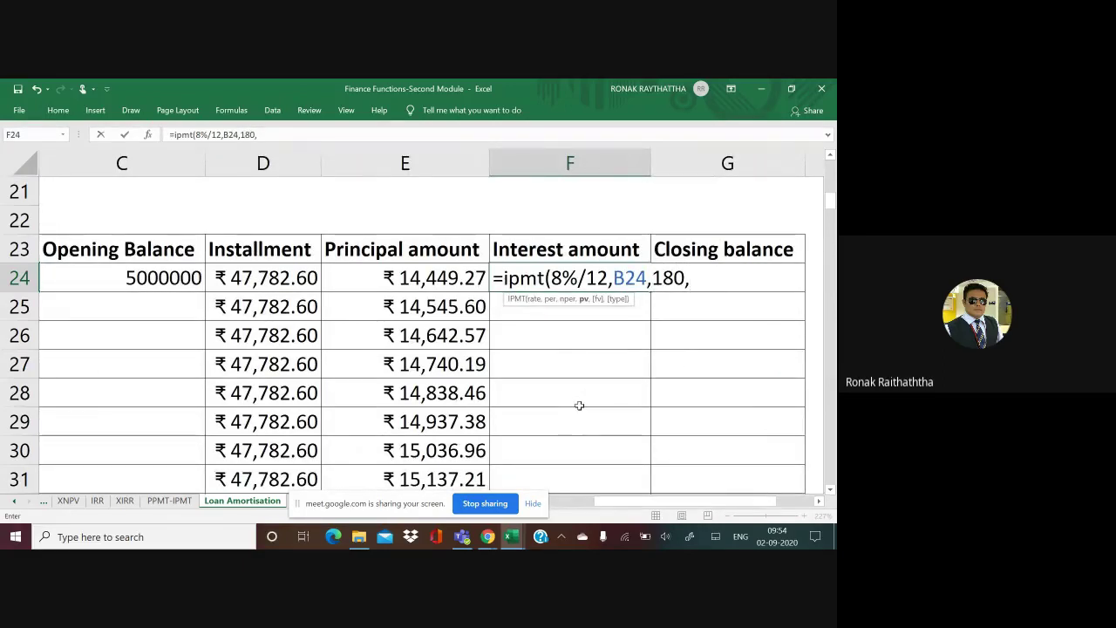
type("-")
type("50")
type("00000")
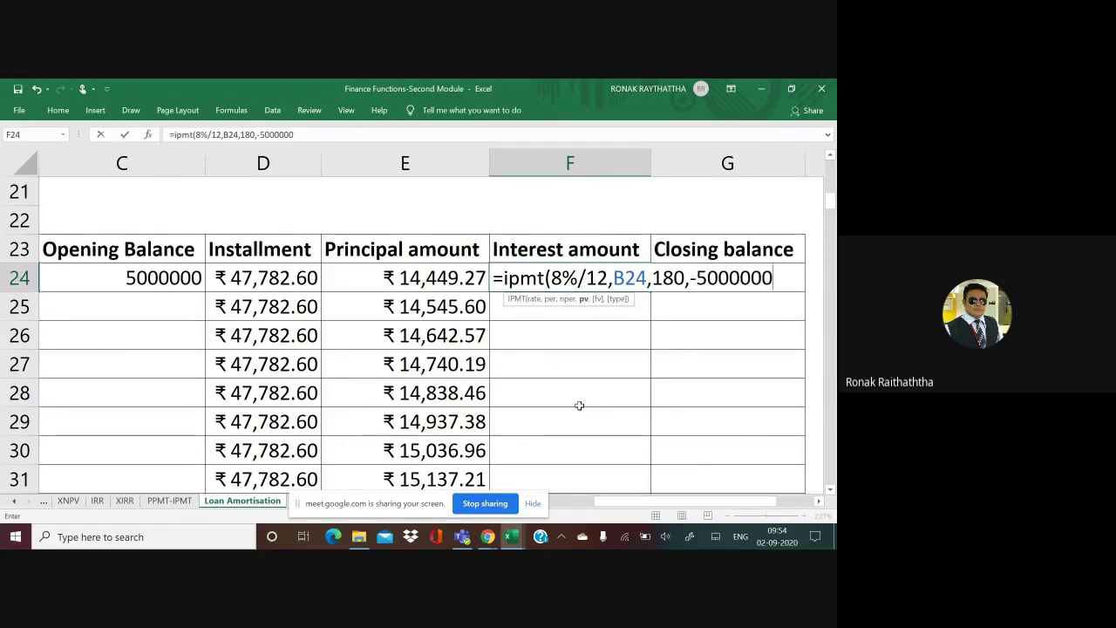
type(",0")
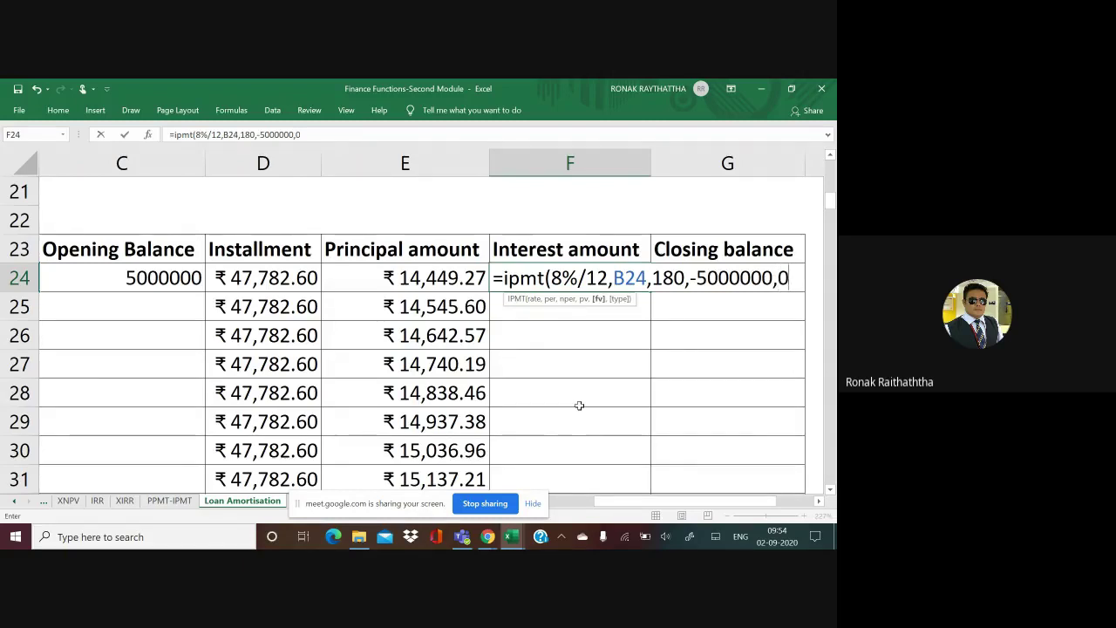
type(",0")
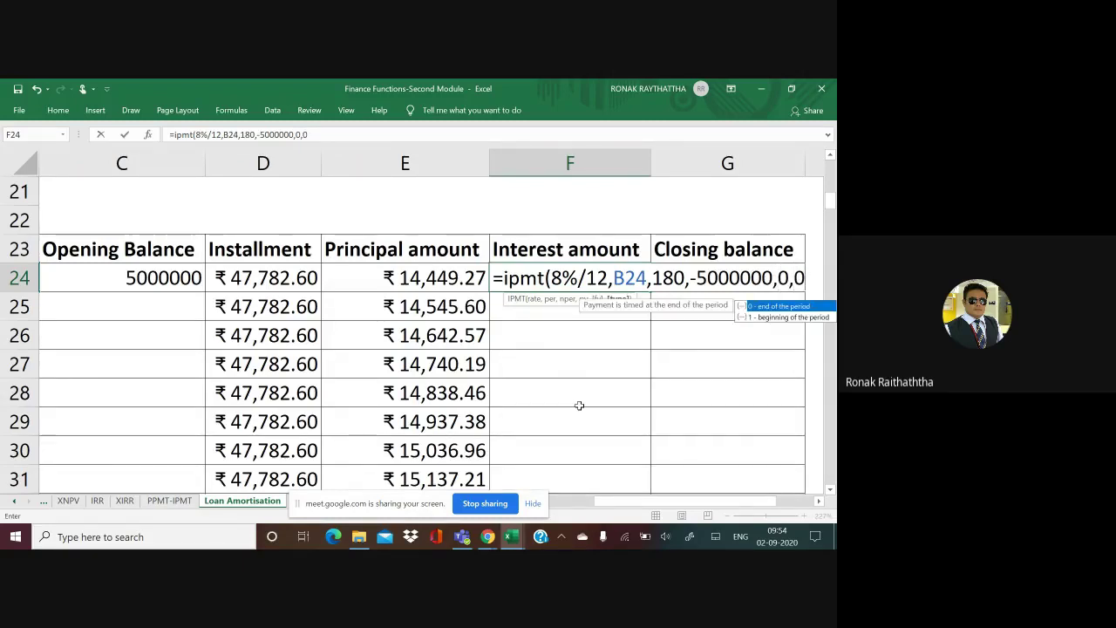
type(")")
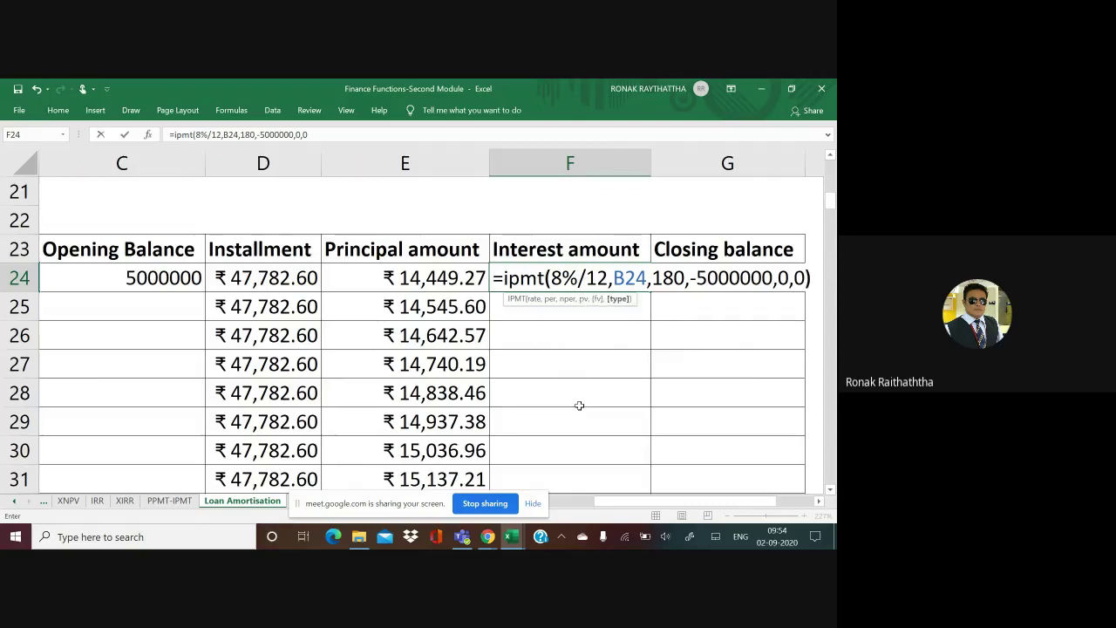
key("ctrl+Return")
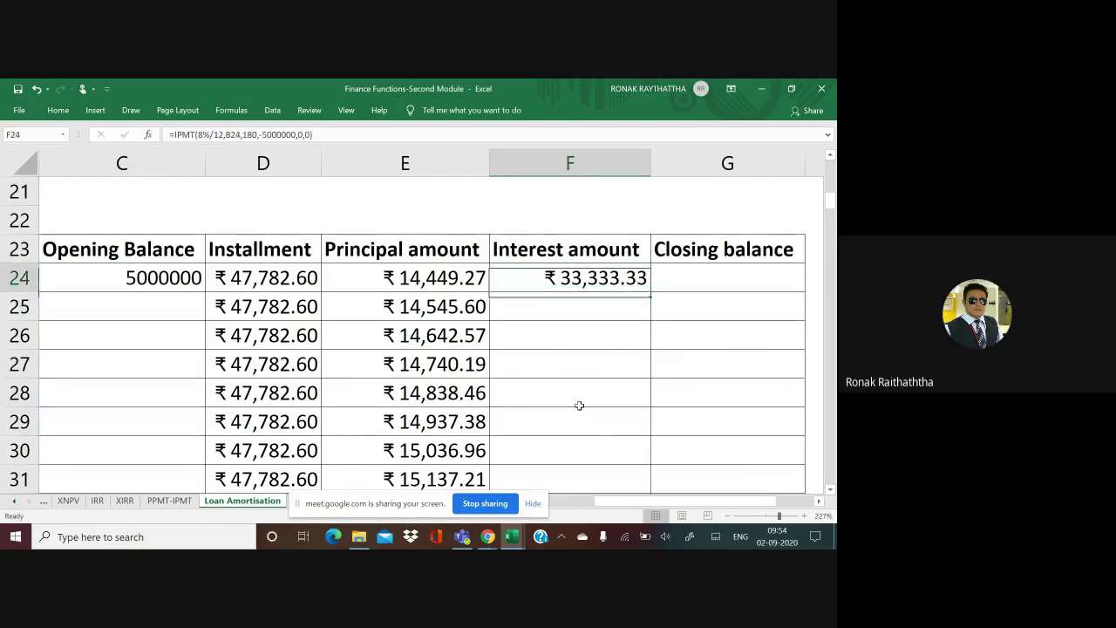
Step: Copy the F24 IPMT formula down F24:F203 so interest falls from ₹ 33,333.33
key("ctrl+c")
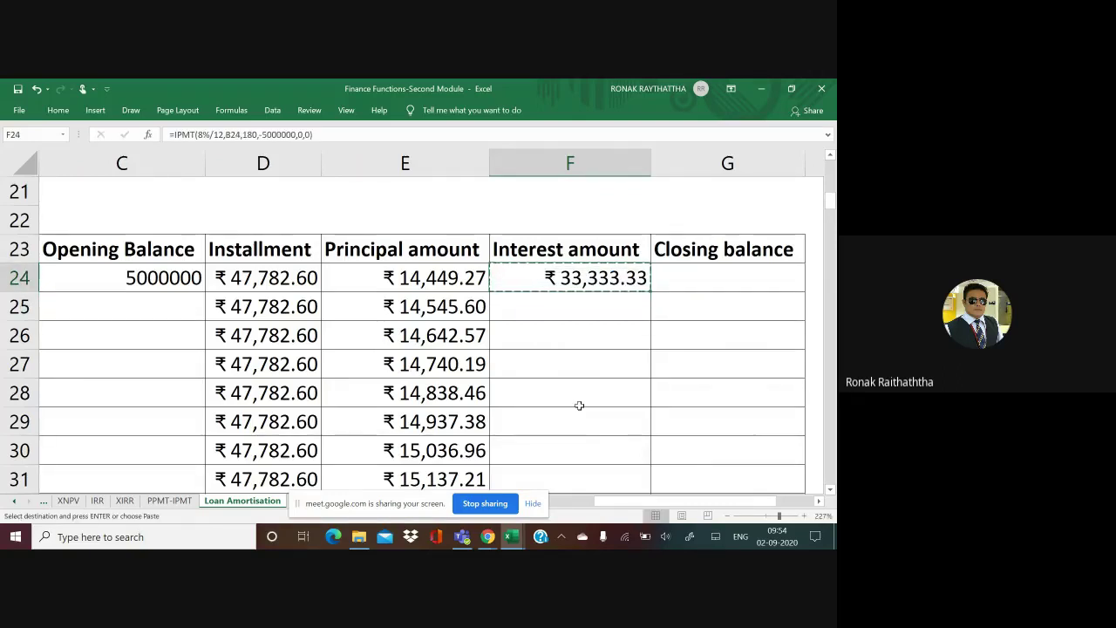
key("Left")
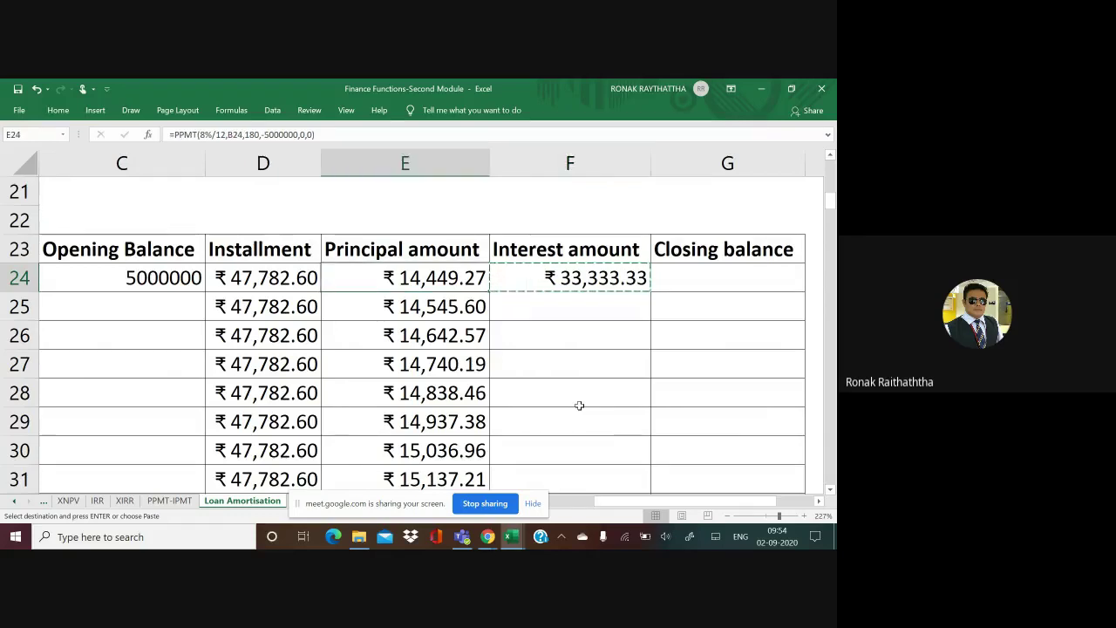
key("ctrl+Down")
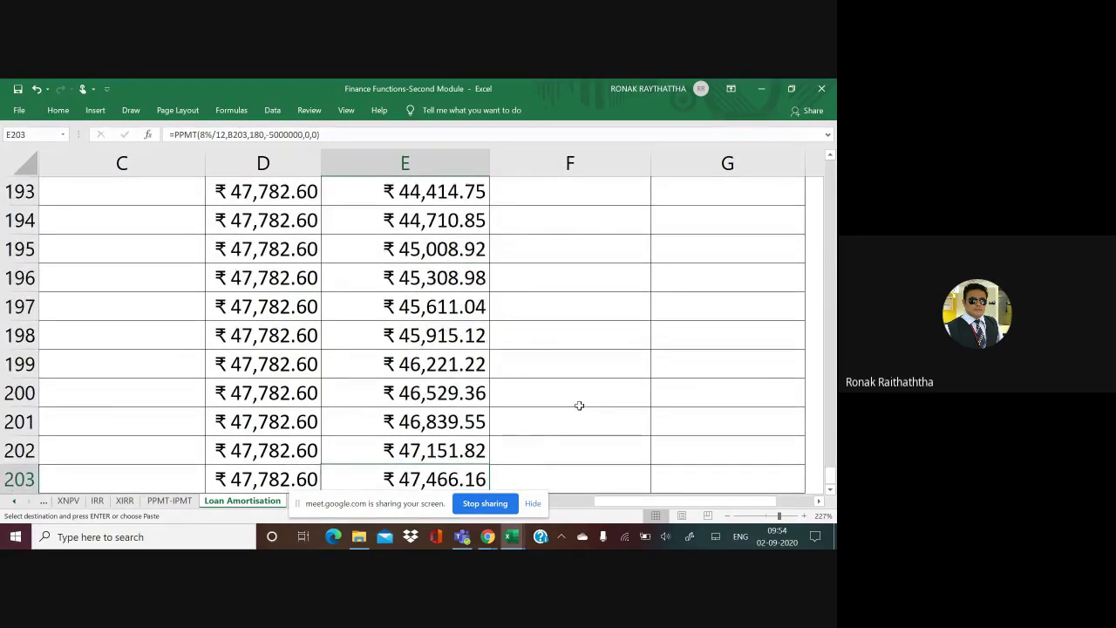
key("Right")
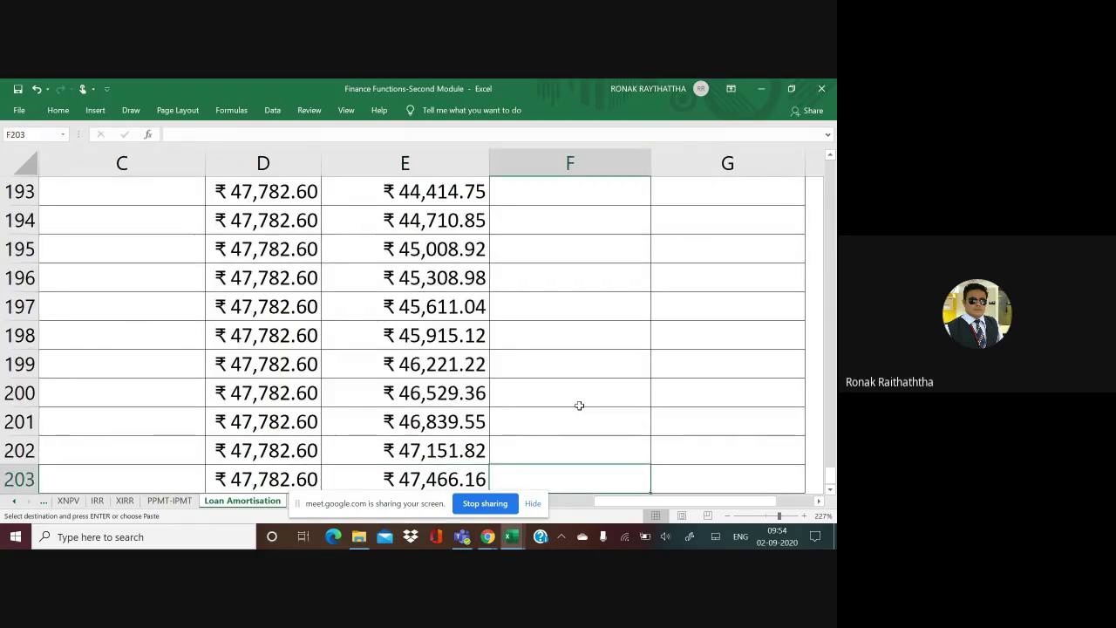
key("ctrl+shift+Up")
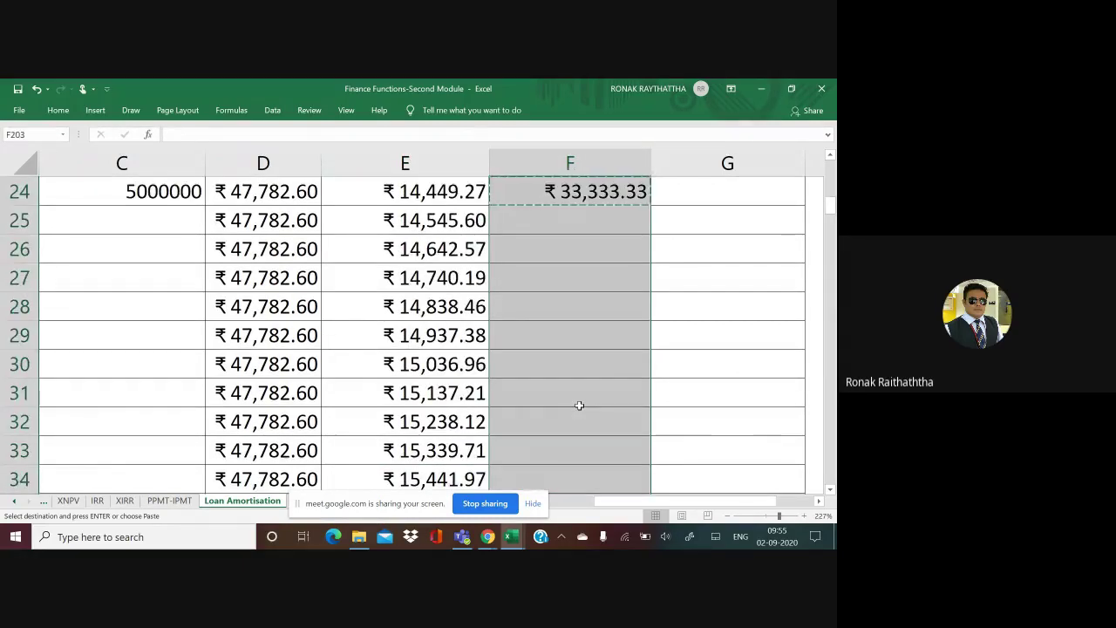
key("ctrl+v")
key("ctrl+Up")
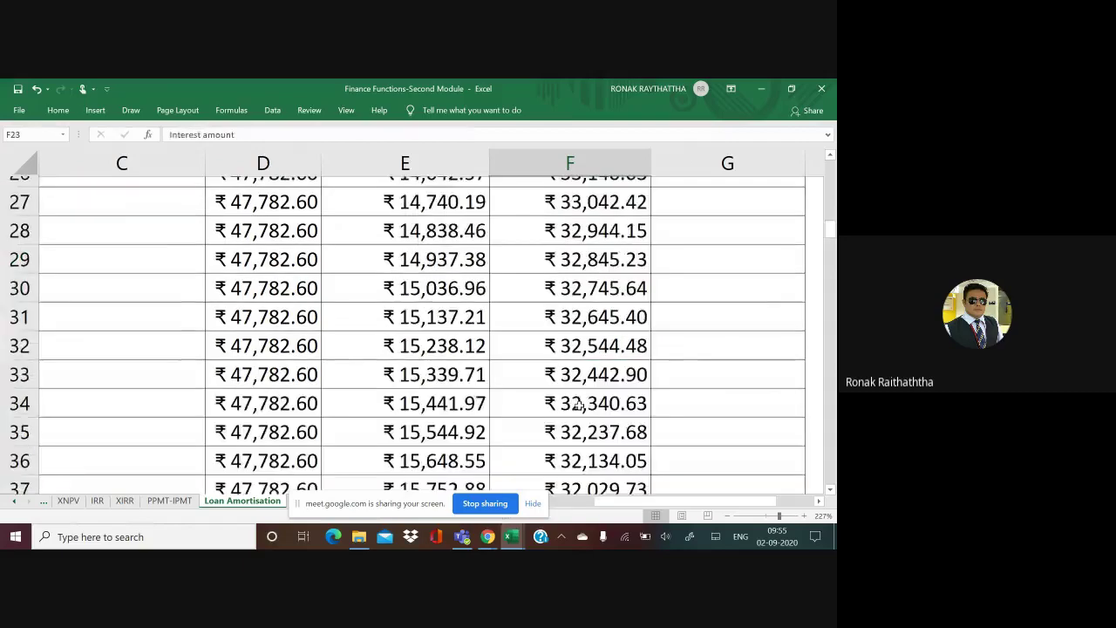
key("Down")
key("Right")
key("Right")
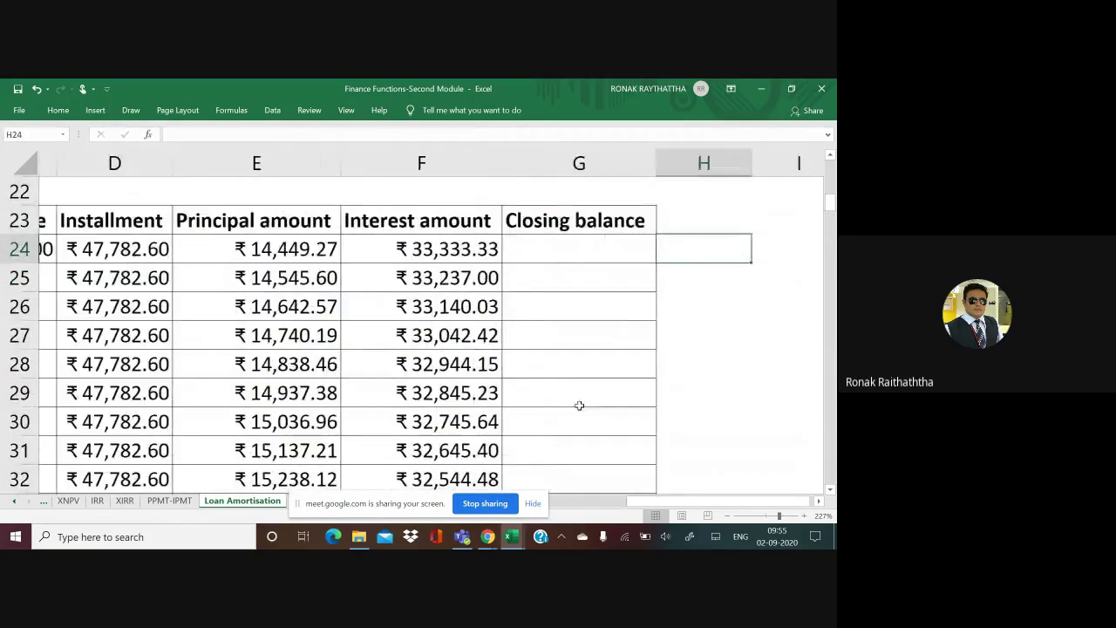
key("Left")
key("Left")
key("Left")
key("Left")
key("Left")
key("Left")
key("Right")
key("Right")
key("Down")
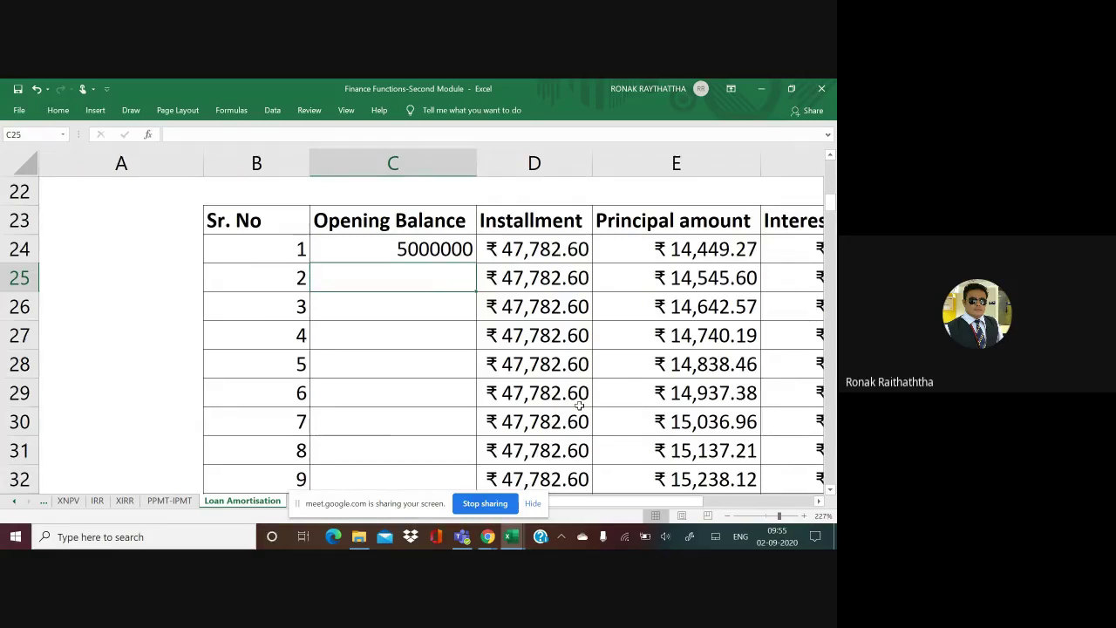
key("Right")
key("Right")
key("Right")
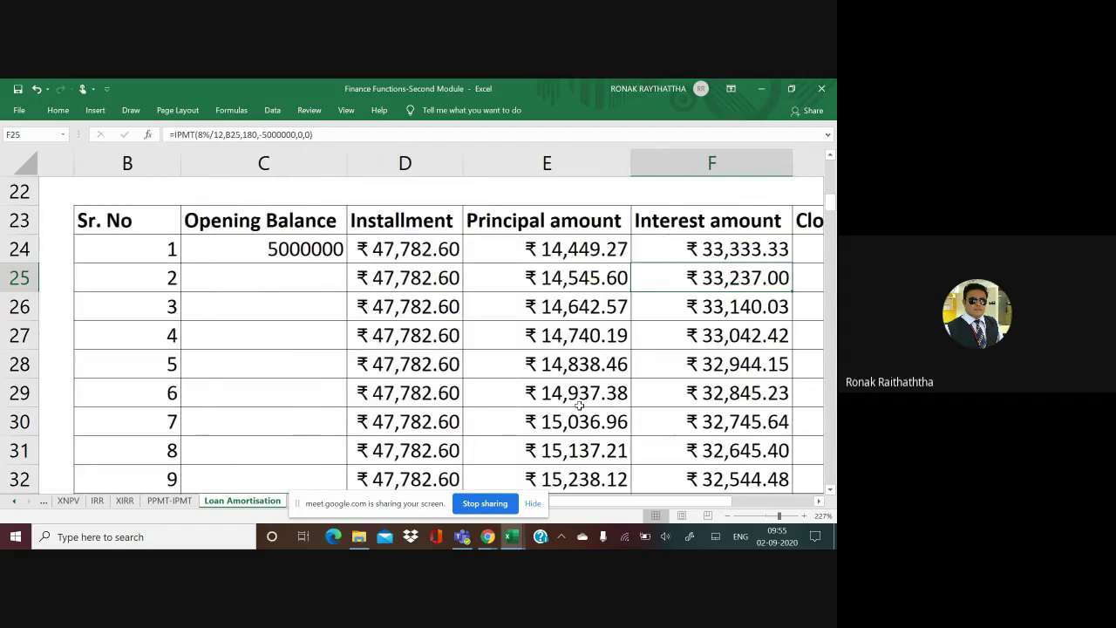
key("Right")
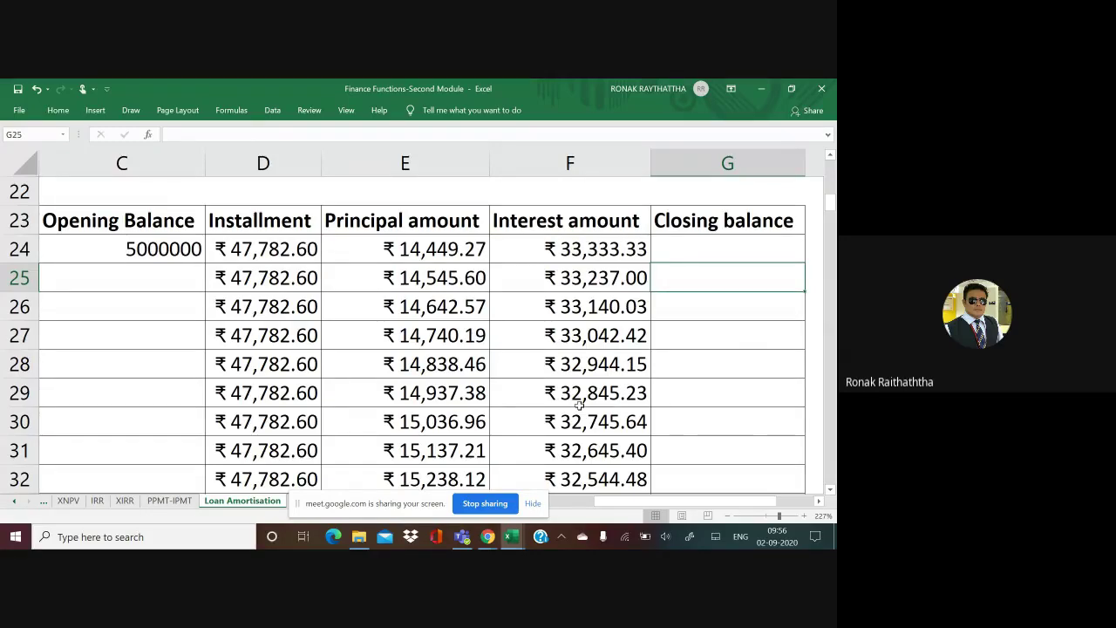
key("alt+Tab")
key("alt+Tab")
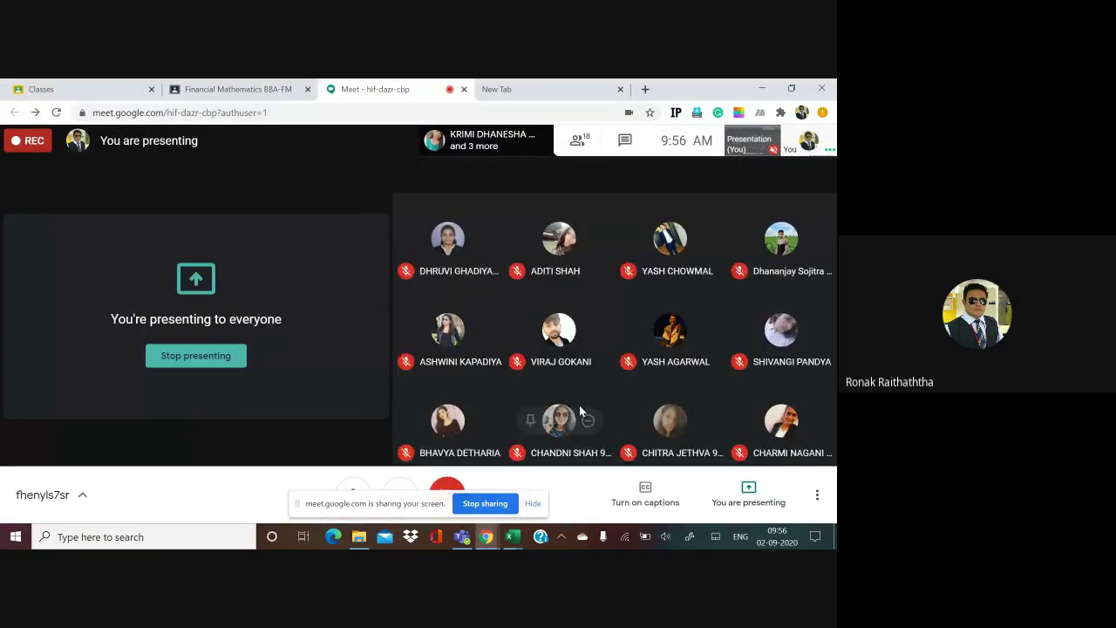
key("alt+Tab")
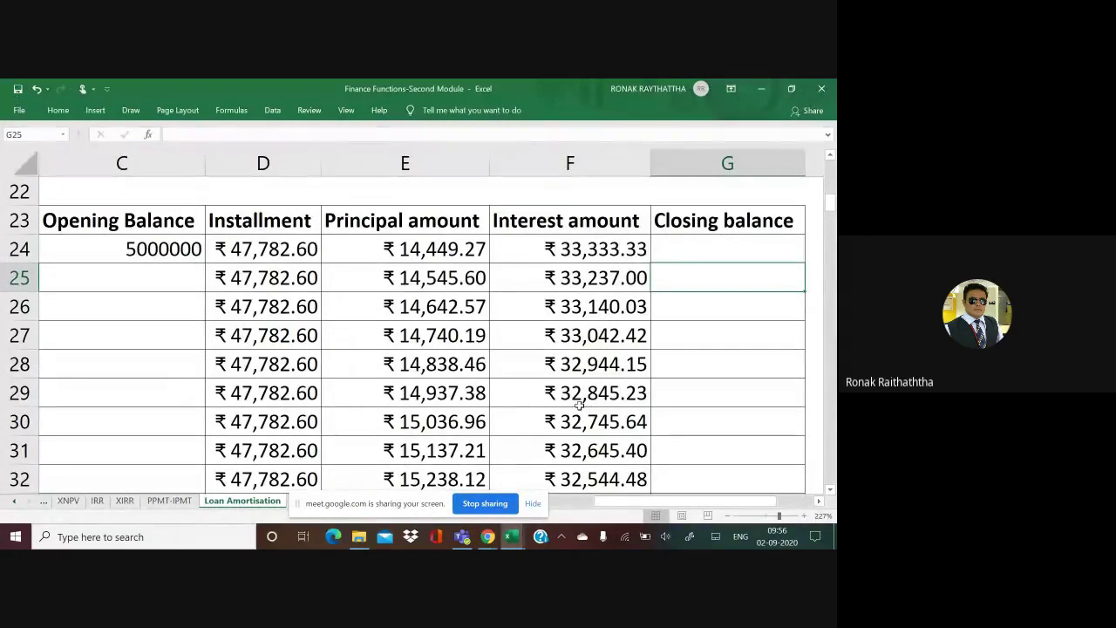
Step: Link the opening balance in C25 to the previous closing balance with =G24
key("Up")
key("Left")
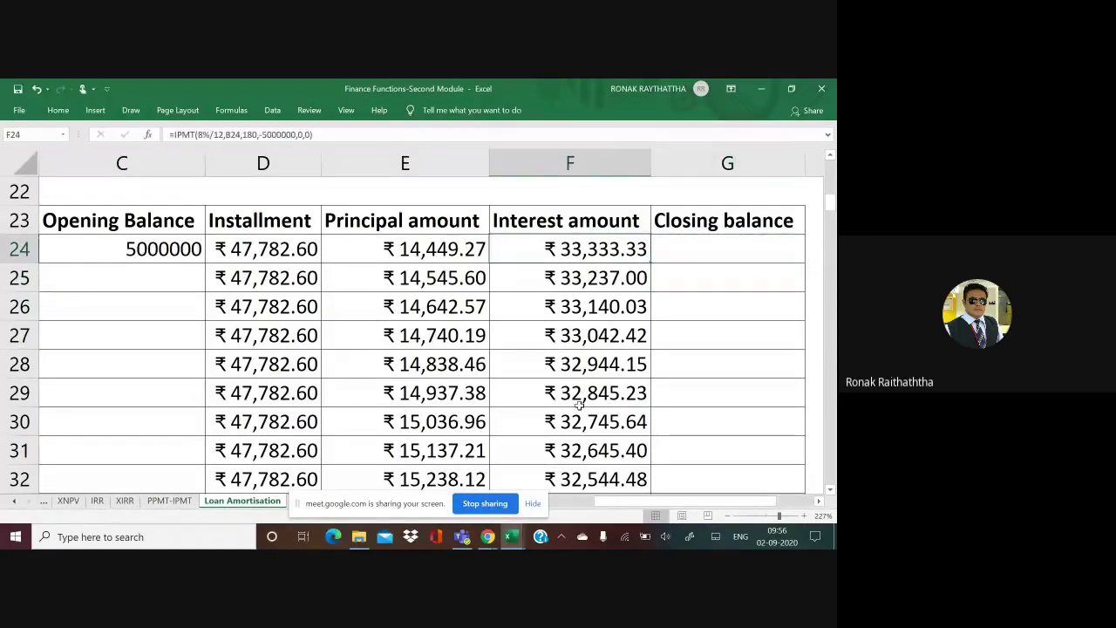
key("Left")
key("Left")
key("Left")
key("Left")
key("Right")
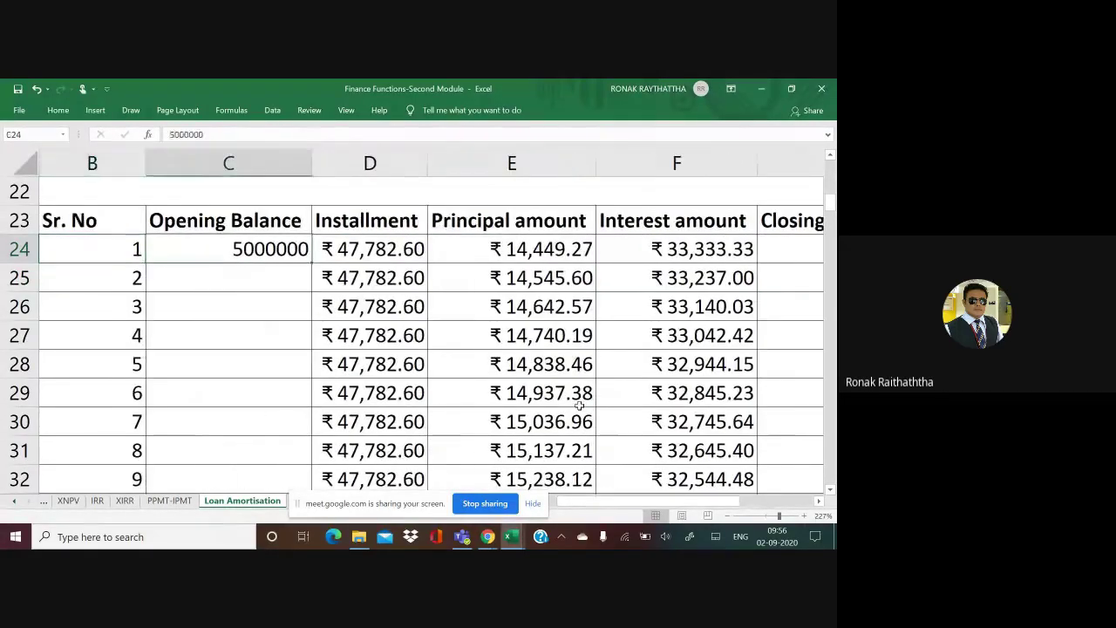
key("Right")
key("Right")
key("Right")
key("Right")
key("Right")
key("Left")
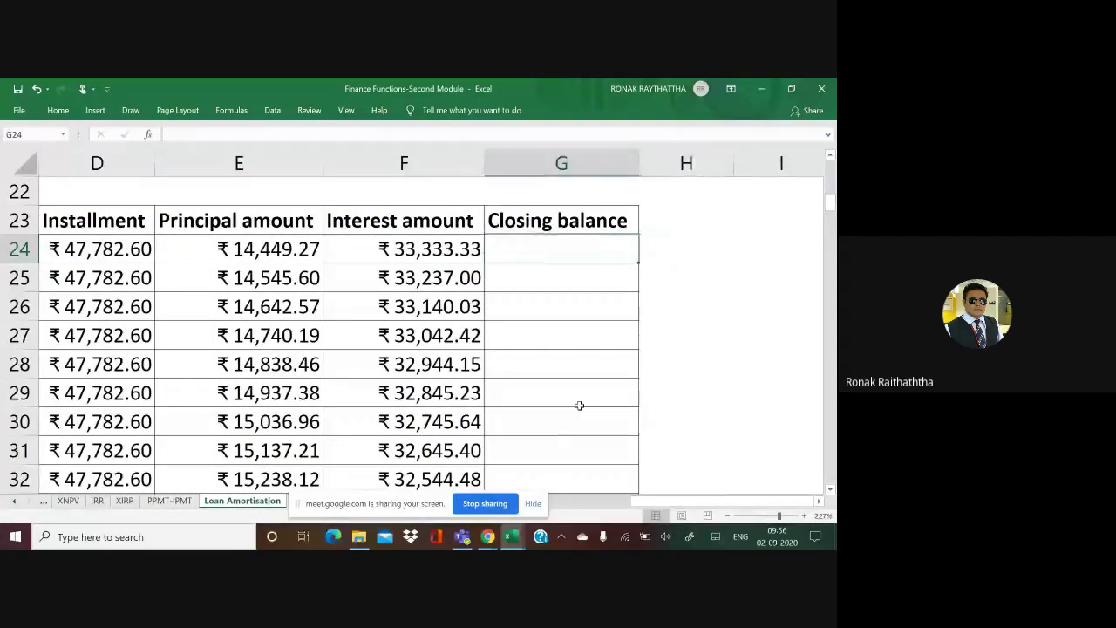
key("Home")
key("Right")
key("Right")
key("Down")
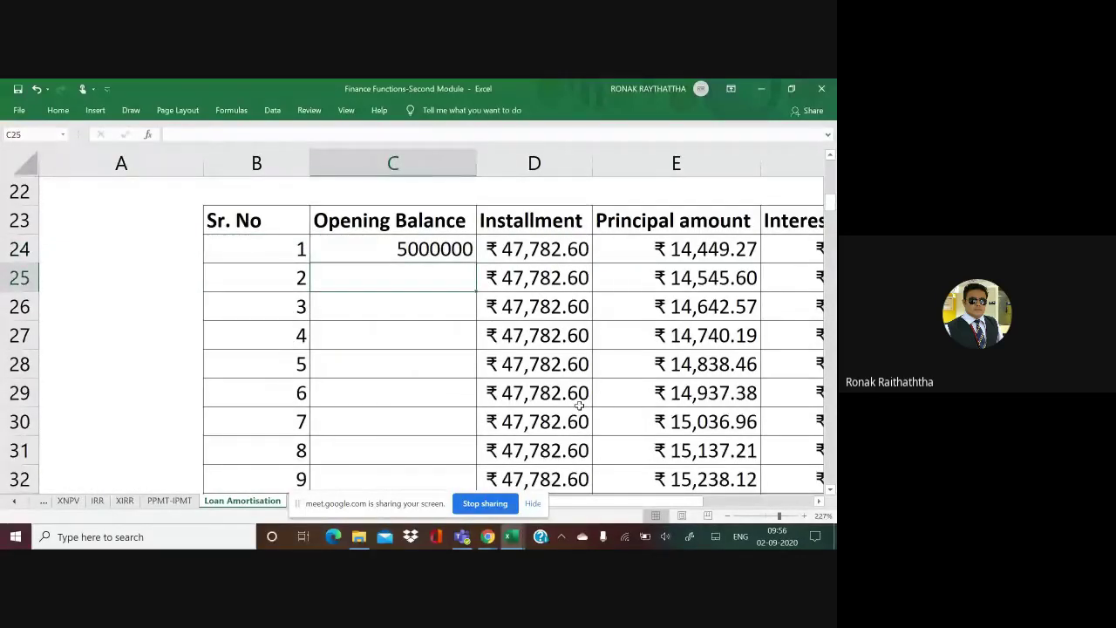
type("=")
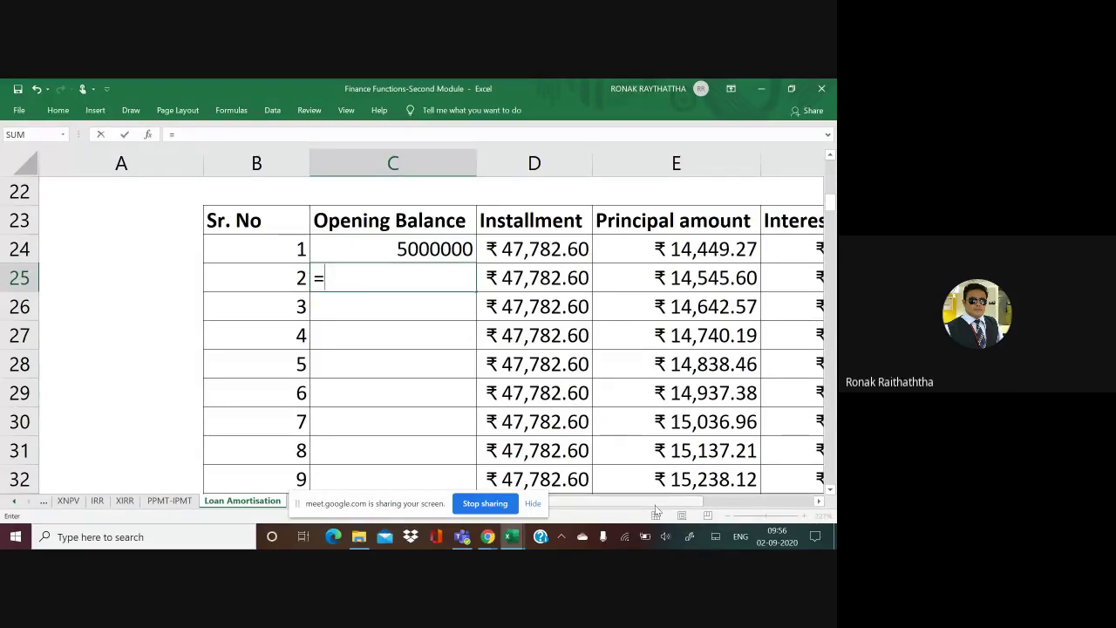
left_click_drag(655, 504, 741, 504)
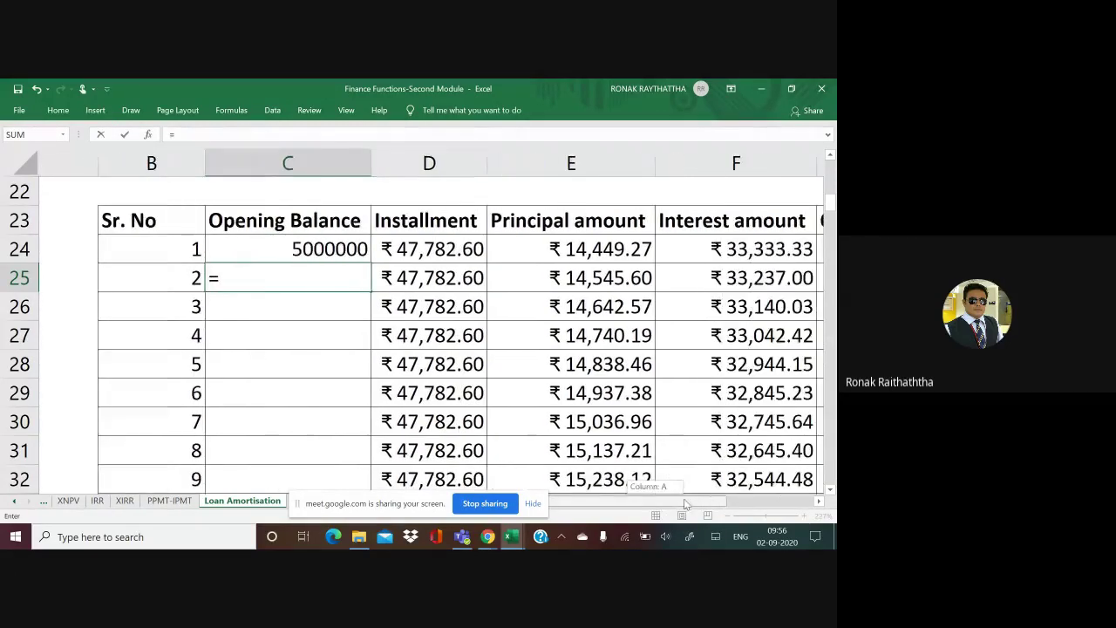
left_click(722, 247)
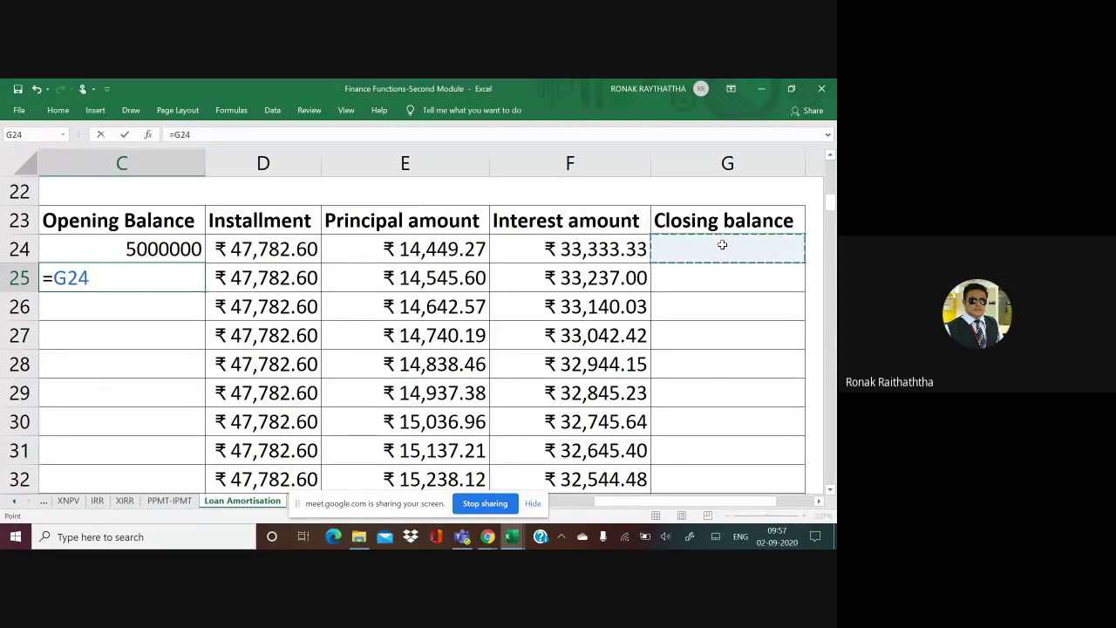
key("Return")
Step: Copy the previous-row closing balance link into C26 and C27, checking each formula
key("Up")
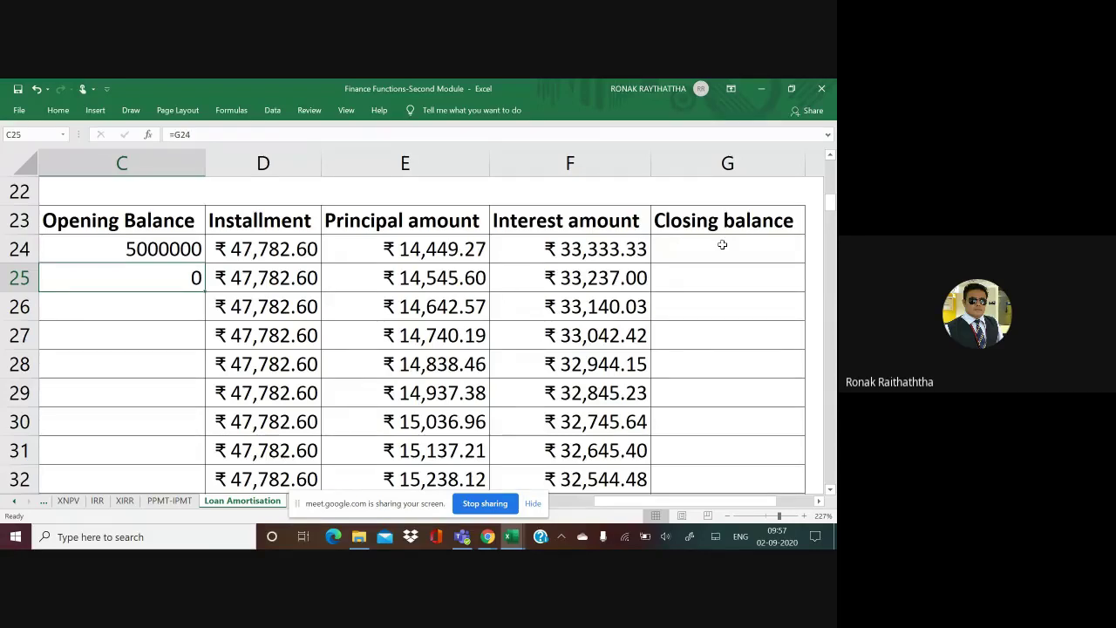
key("F2")
key("Escape")
key("ctrl+c")
key("Down")
key("Return")
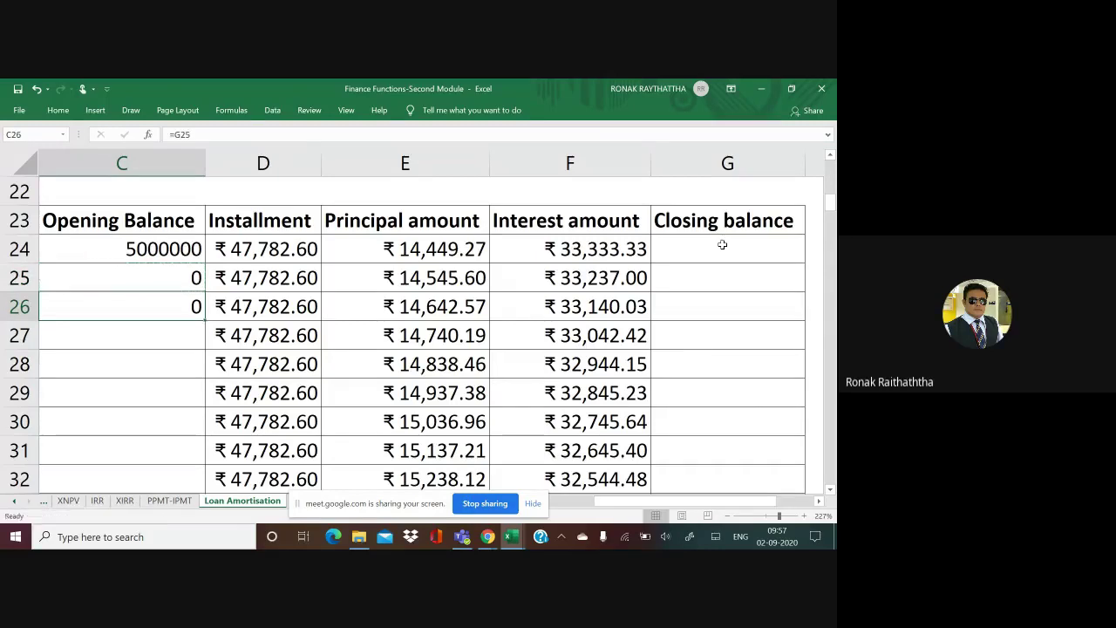
key("F2")
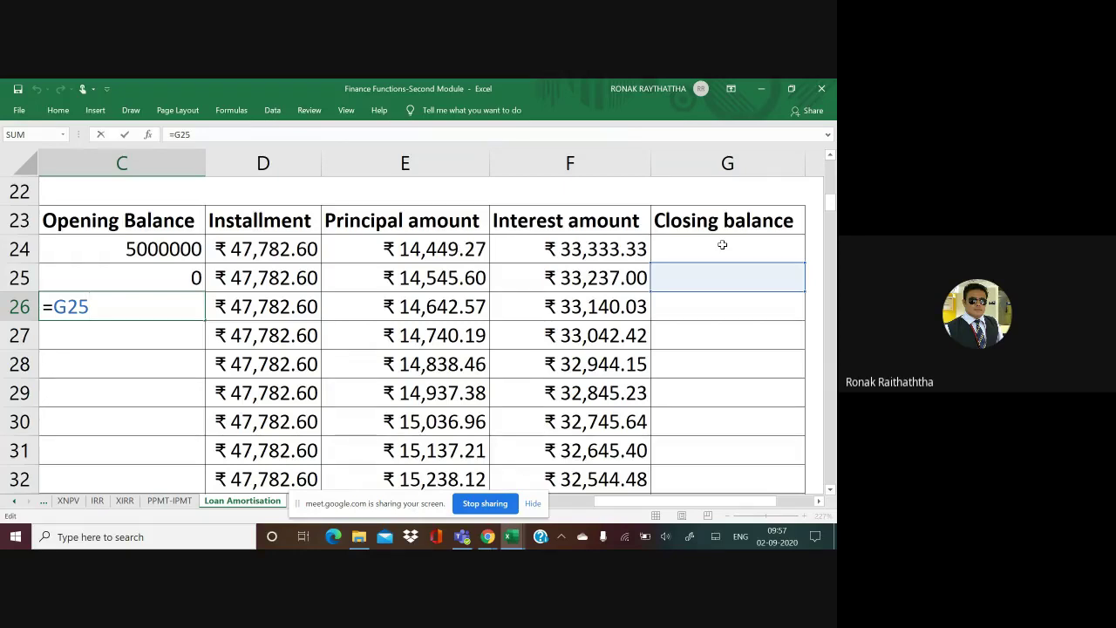
key("Return")
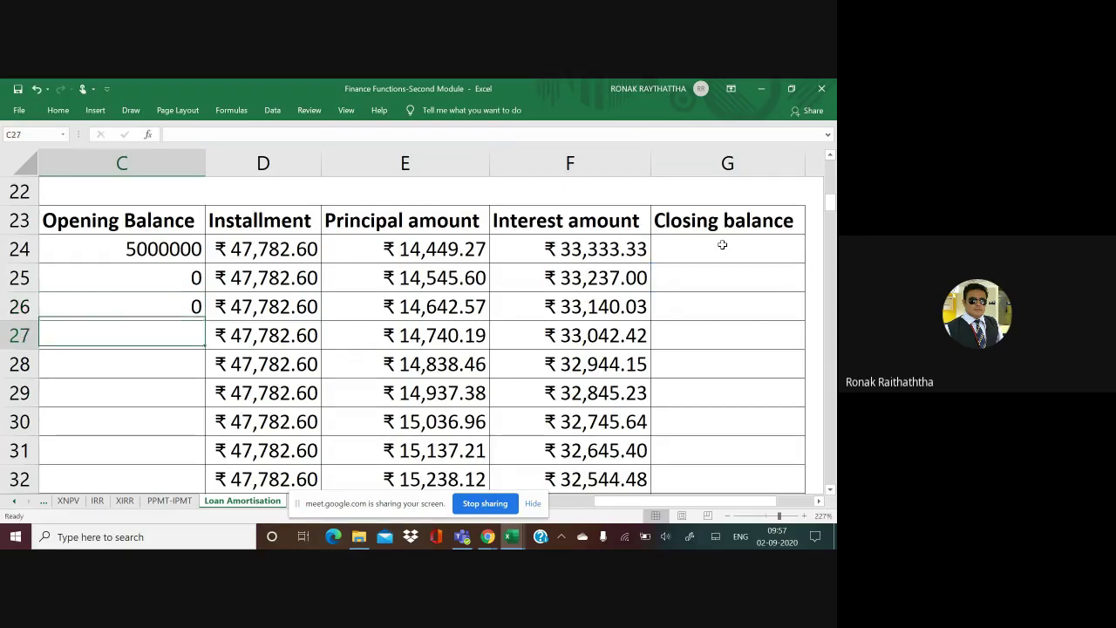
key("Up")
key("ctrl+c")
key("Down")
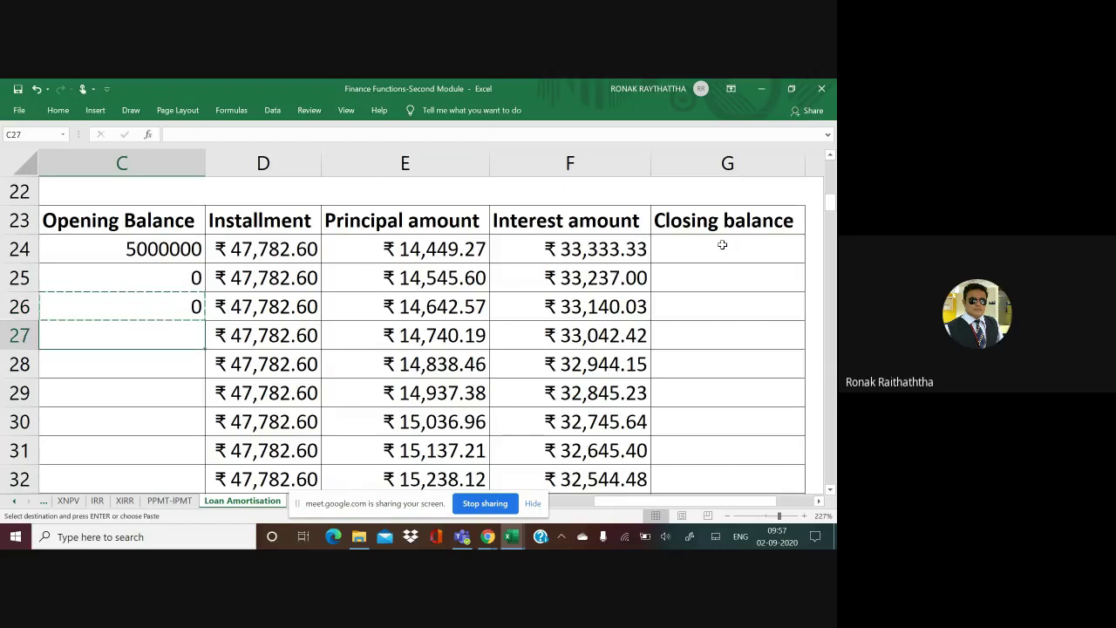
key("Return")
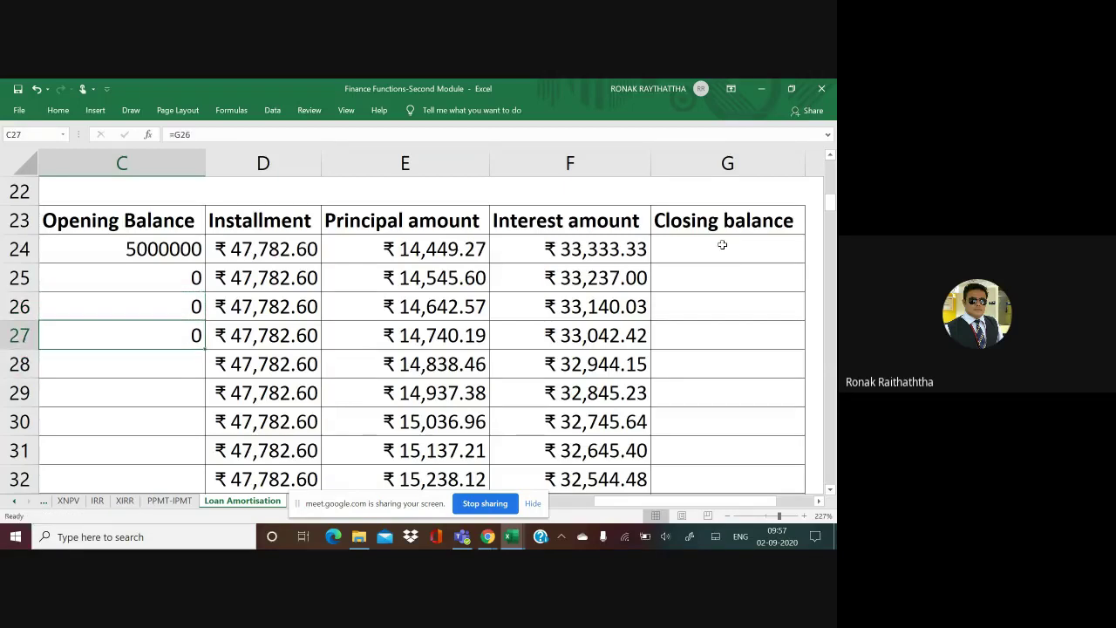
key("F2")
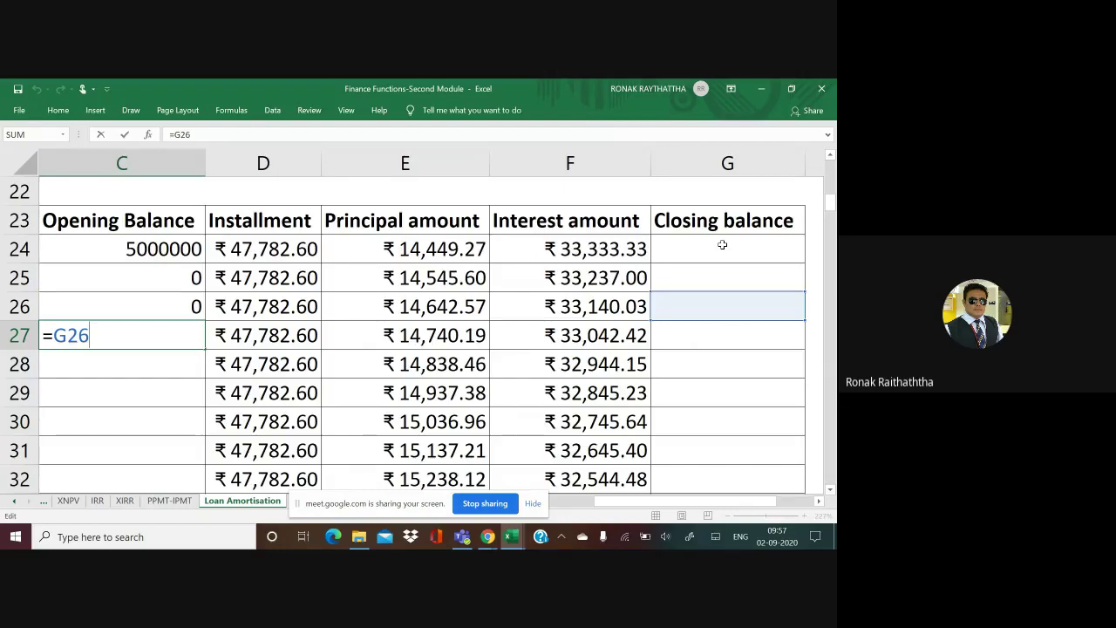
key("ctrl+Return")
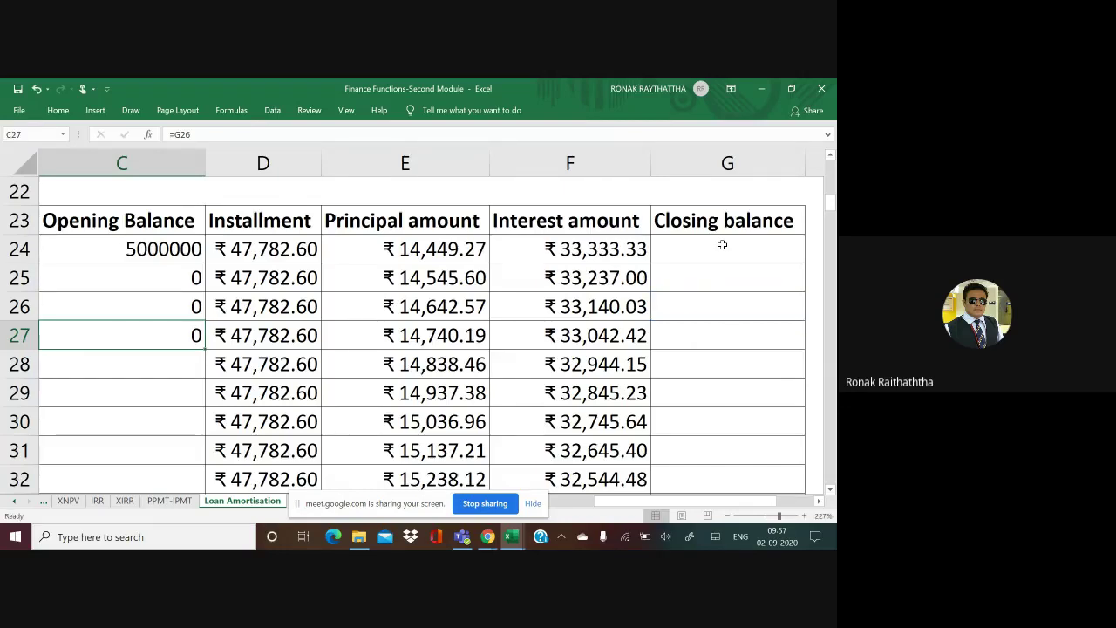
Step: Paste the link formula through C203 so every opening balance references the prior closing balance
key("ctrl+c")
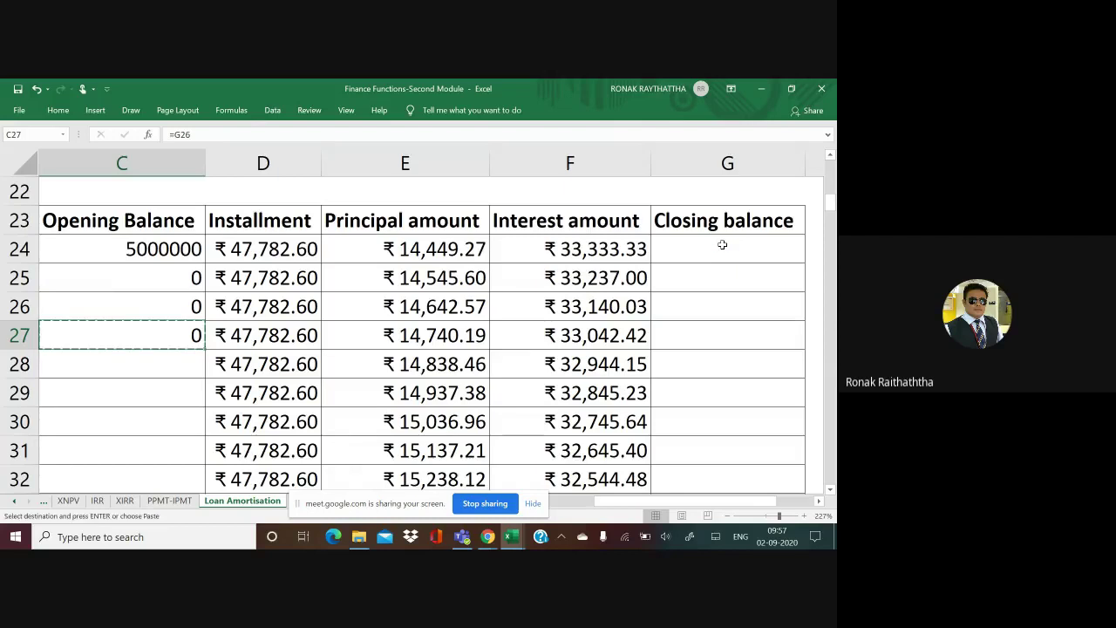
key("Right")
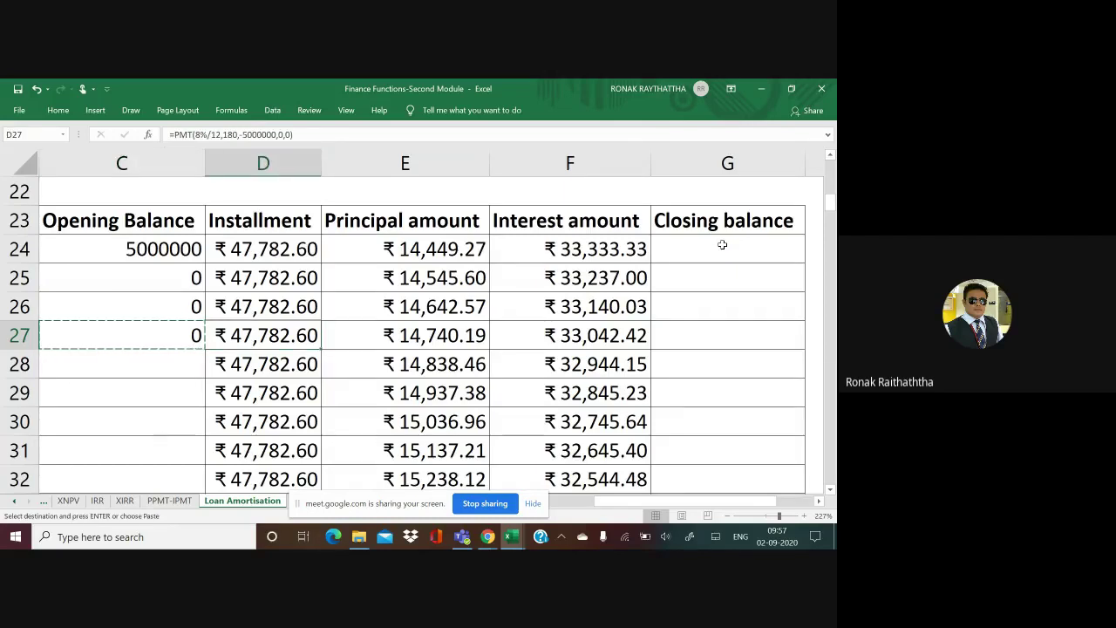
key("ctrl+Down")
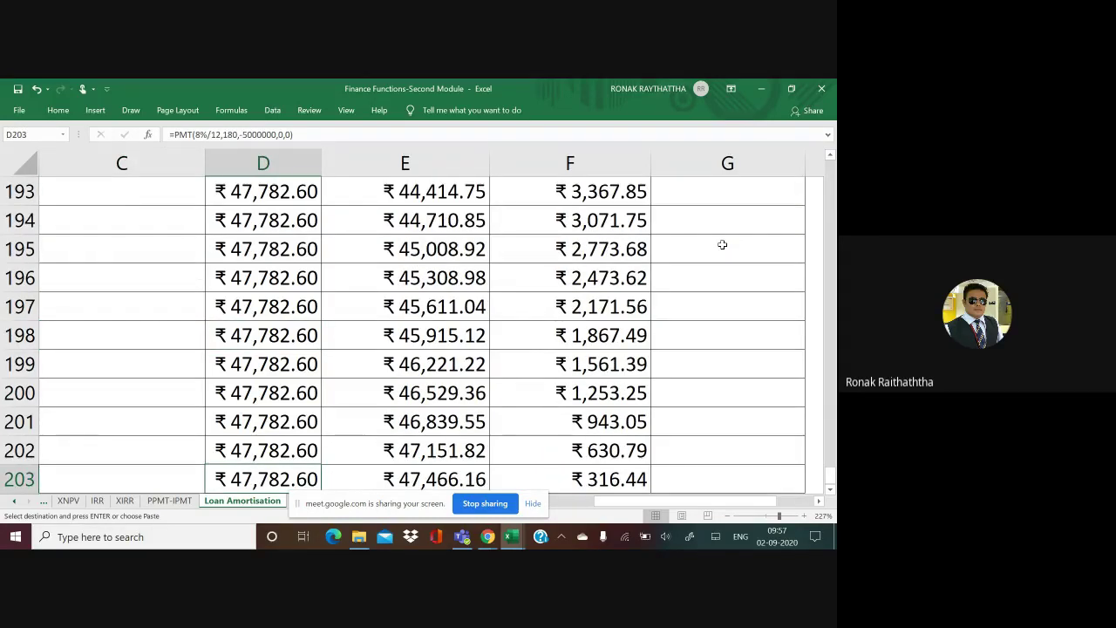
key("Left")
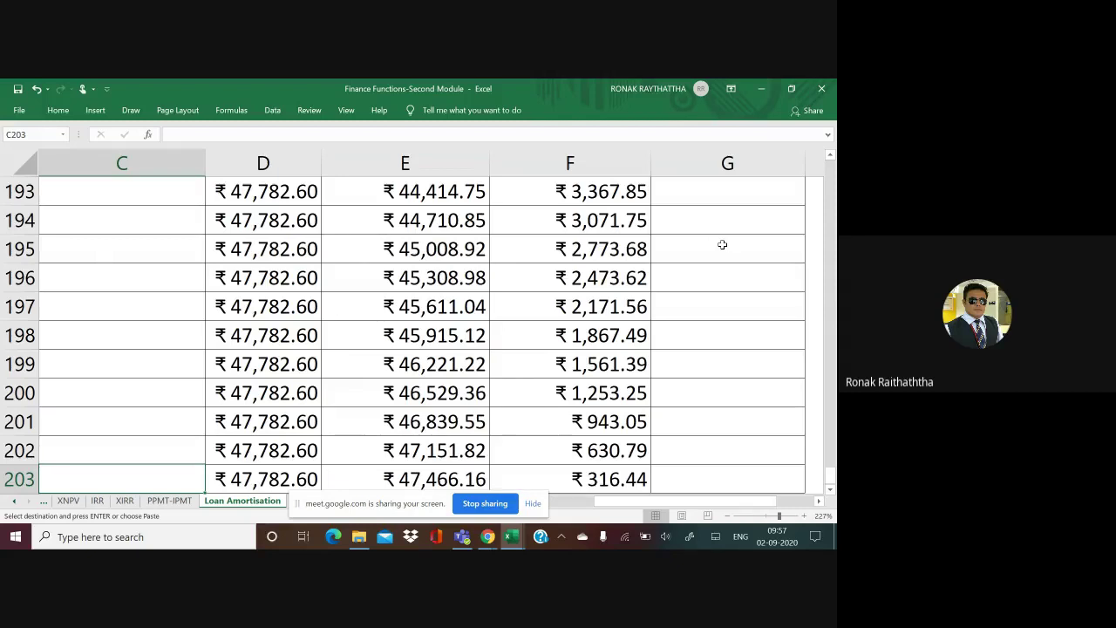
key("ctrl+shift+Up")
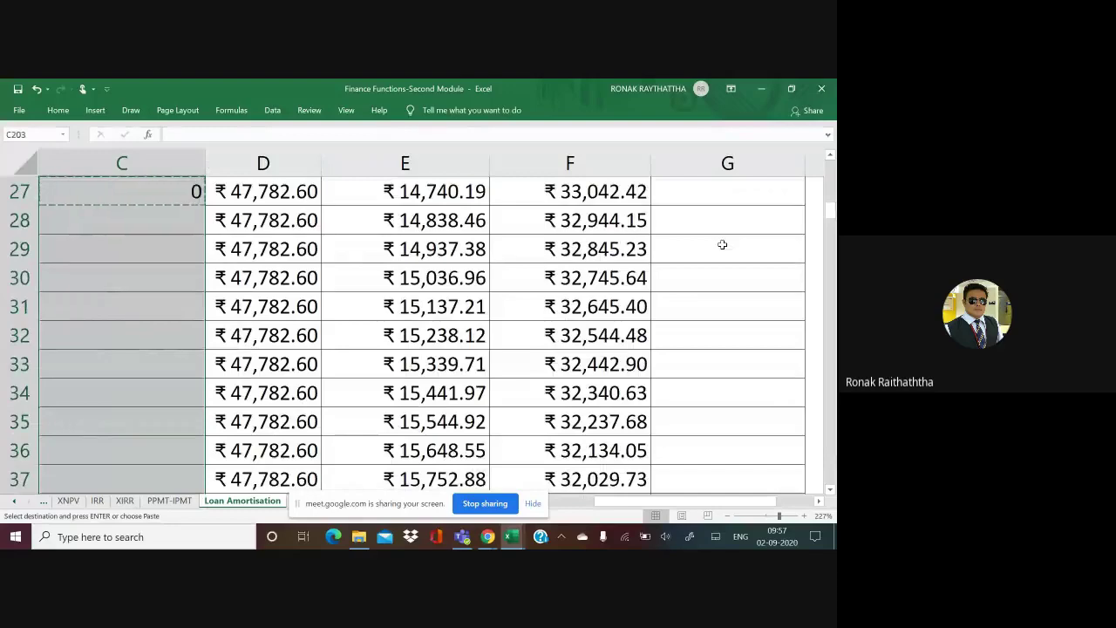
key("ctrl+v")
key("Escape")
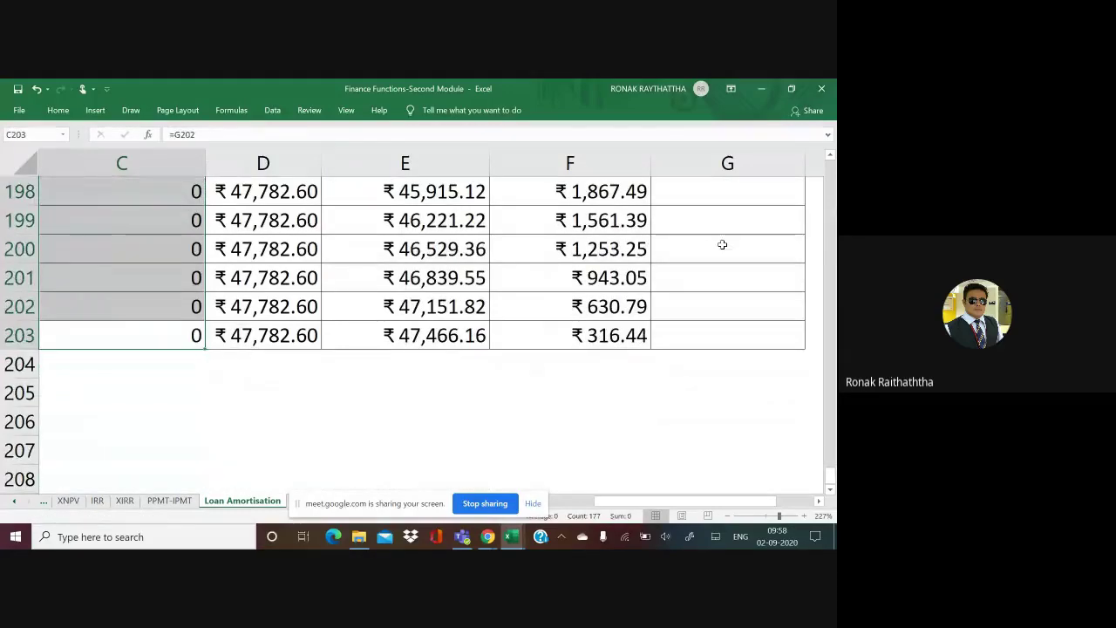
key("Return")
key("Down")
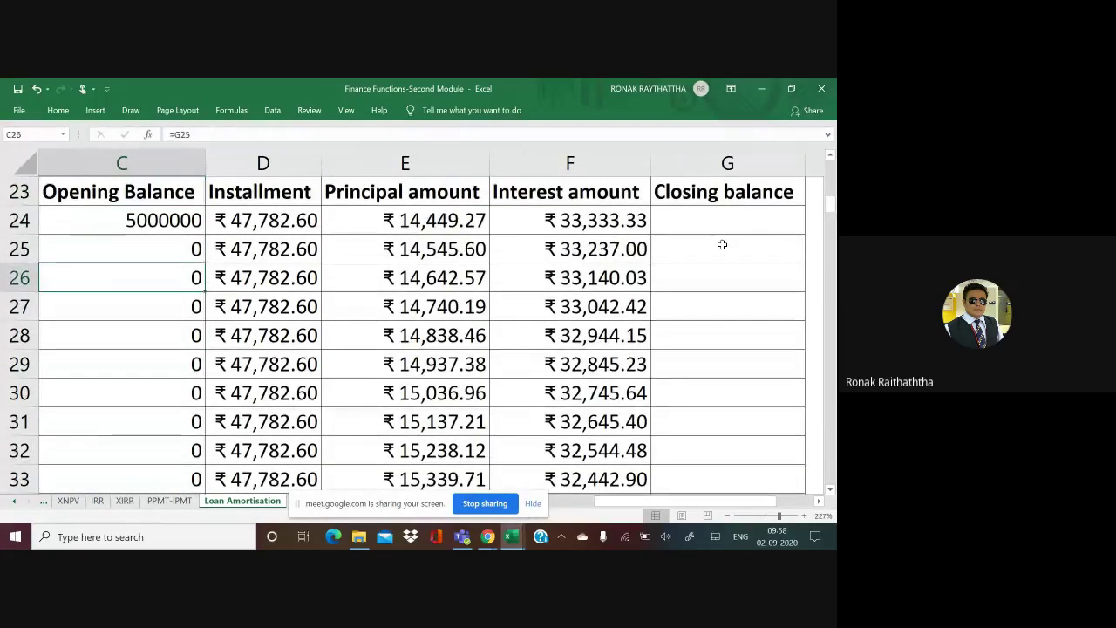
key("Up")
key("Up")
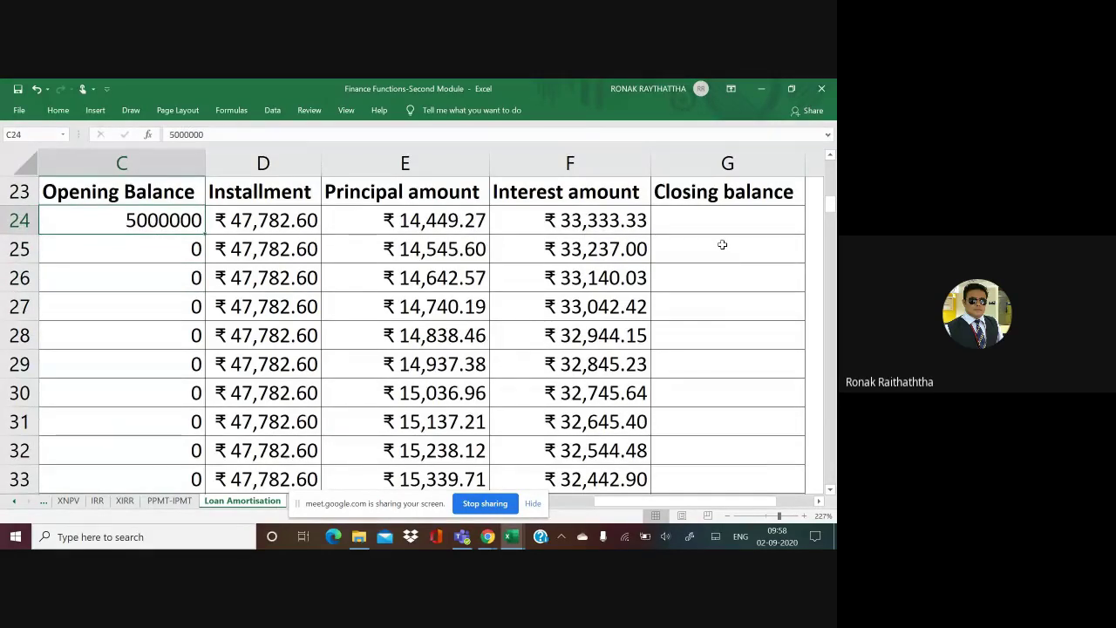
key("Right")
key("Right")
key("Right")
key("Right")
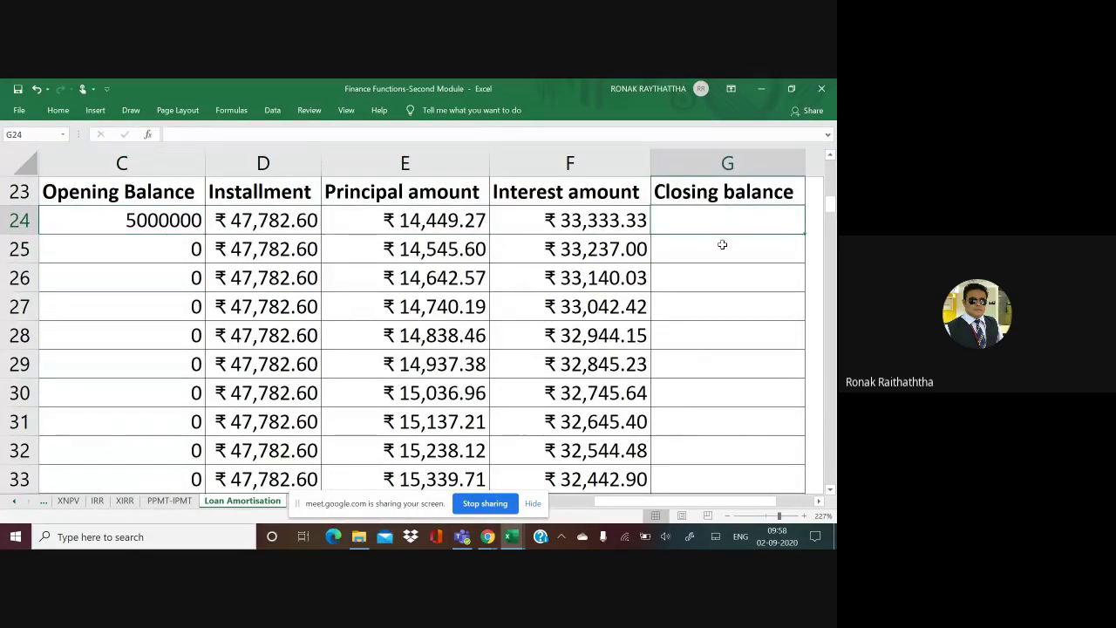
Step: Enter the closing balance formula =C24-E24 in G24 and copy it into G25
type("=")
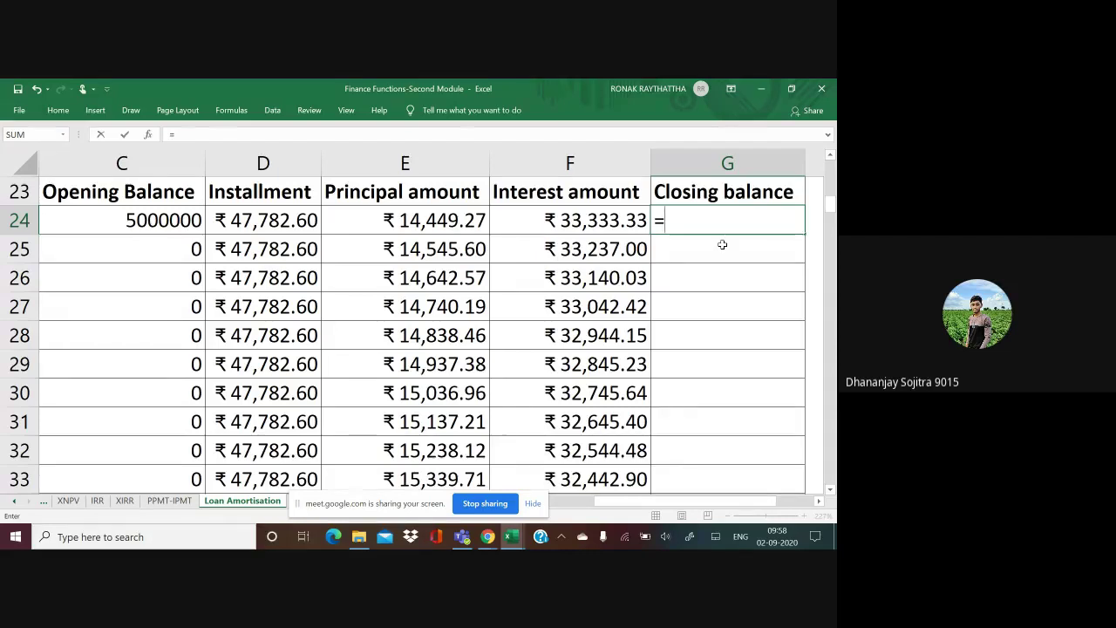
left_click(198, 223)
type("-")
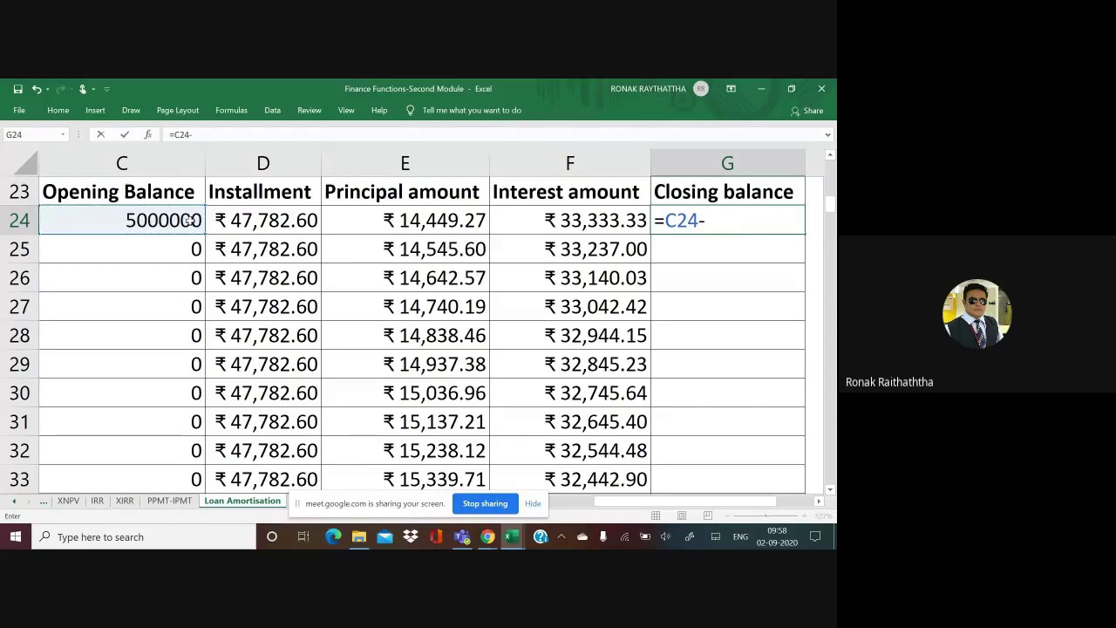
left_click(384, 214)
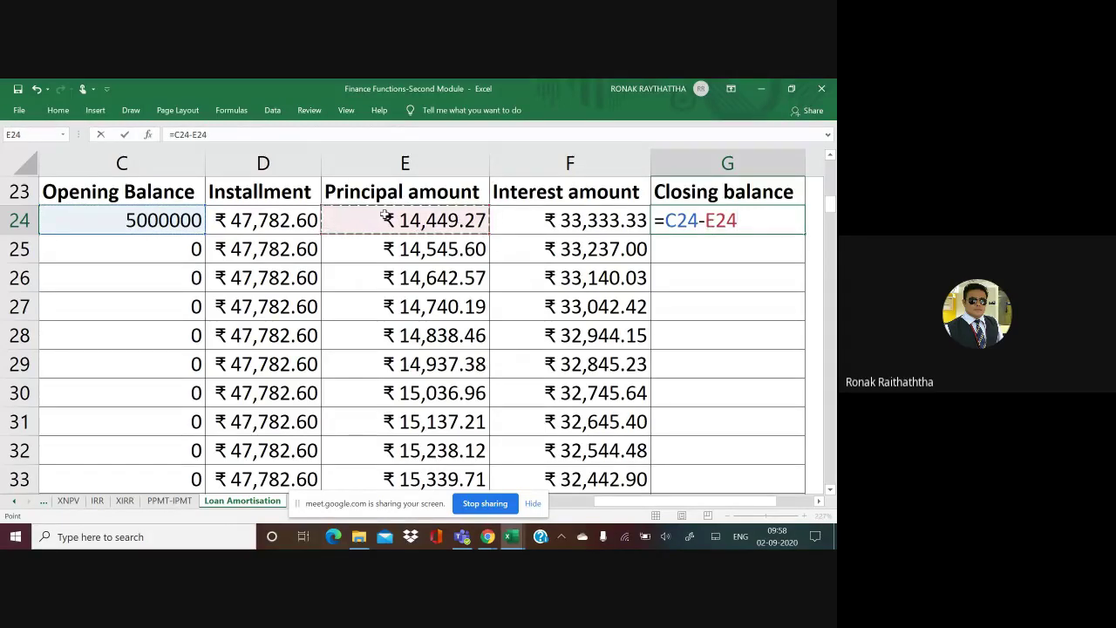
key("Return")
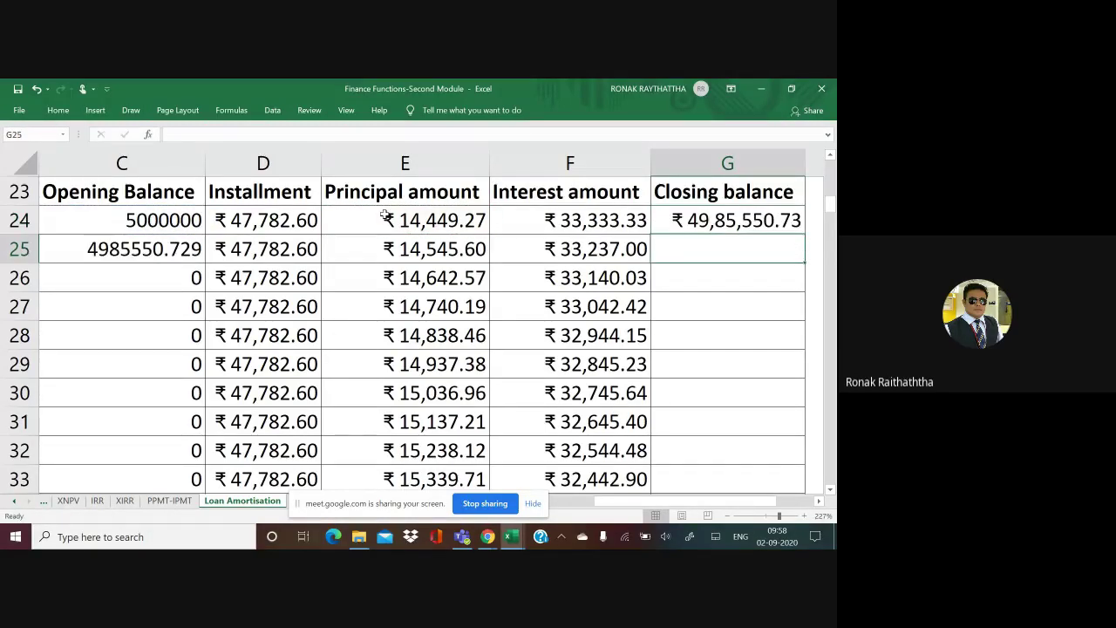
key("Up")
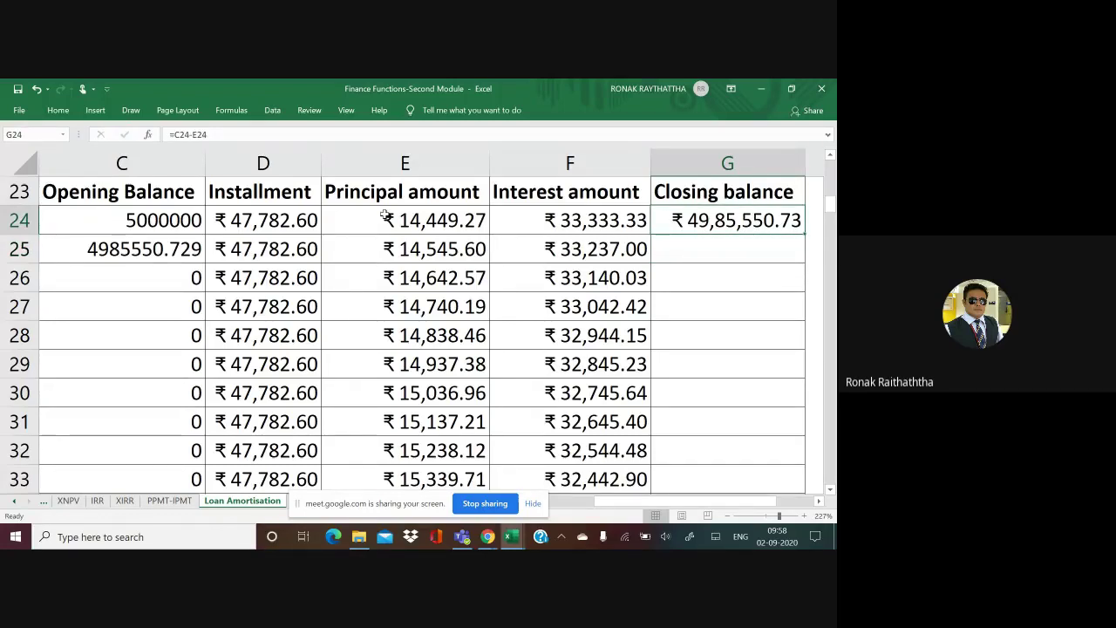
key("ctrl+c")
key("Down")
key("ctrl+v")
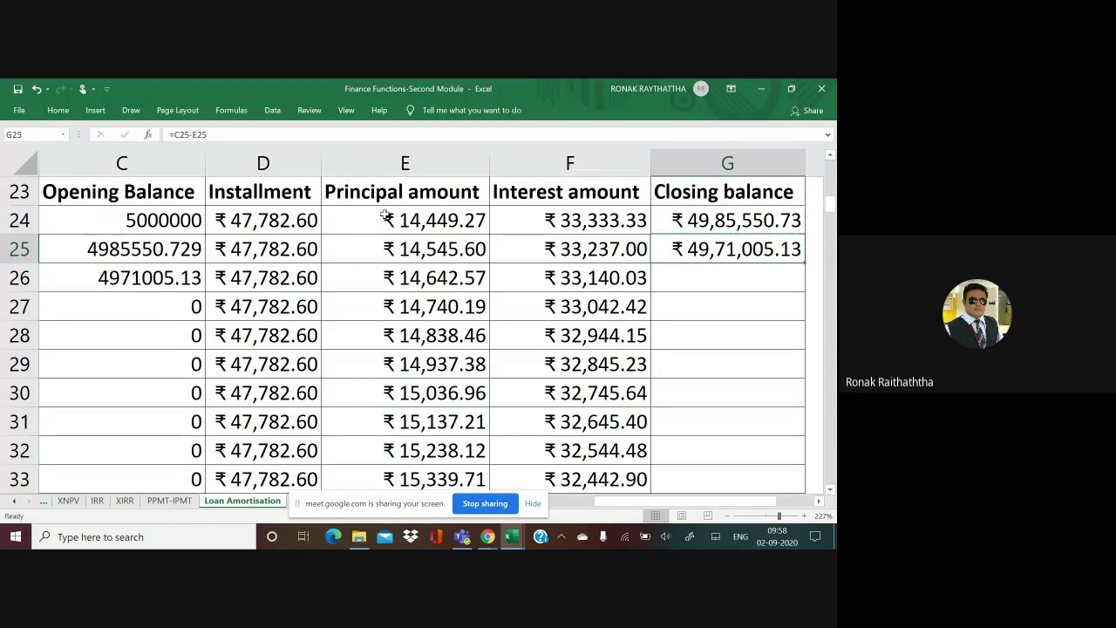
key("F2")
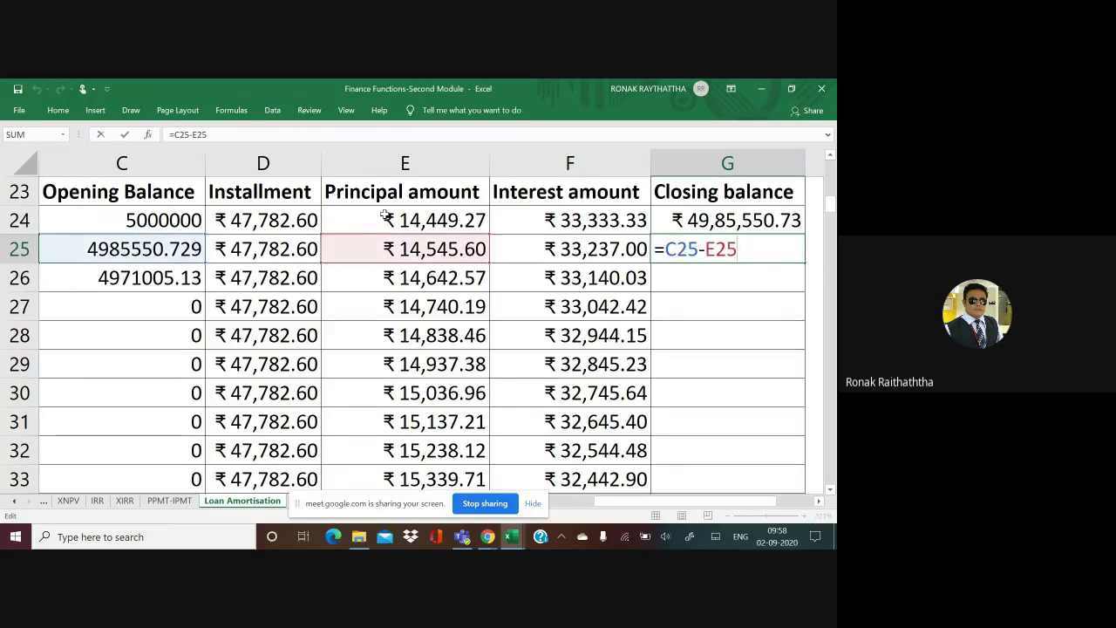
key("Escape")
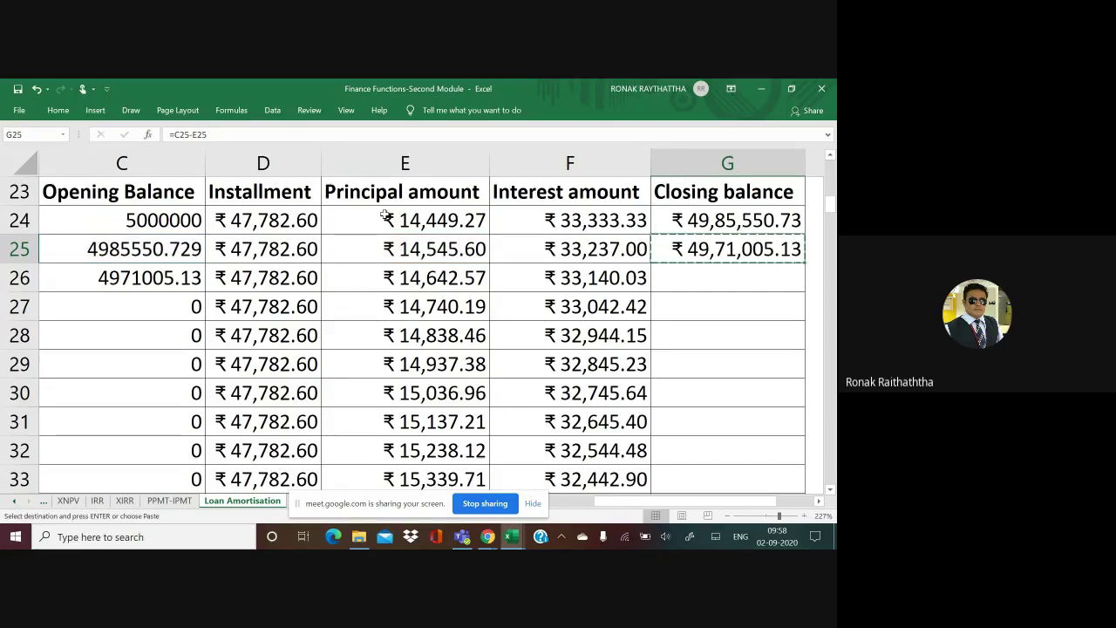
Step: Fill the closing balance formula down to G203, ending at ₹ -0.00
key("Left")
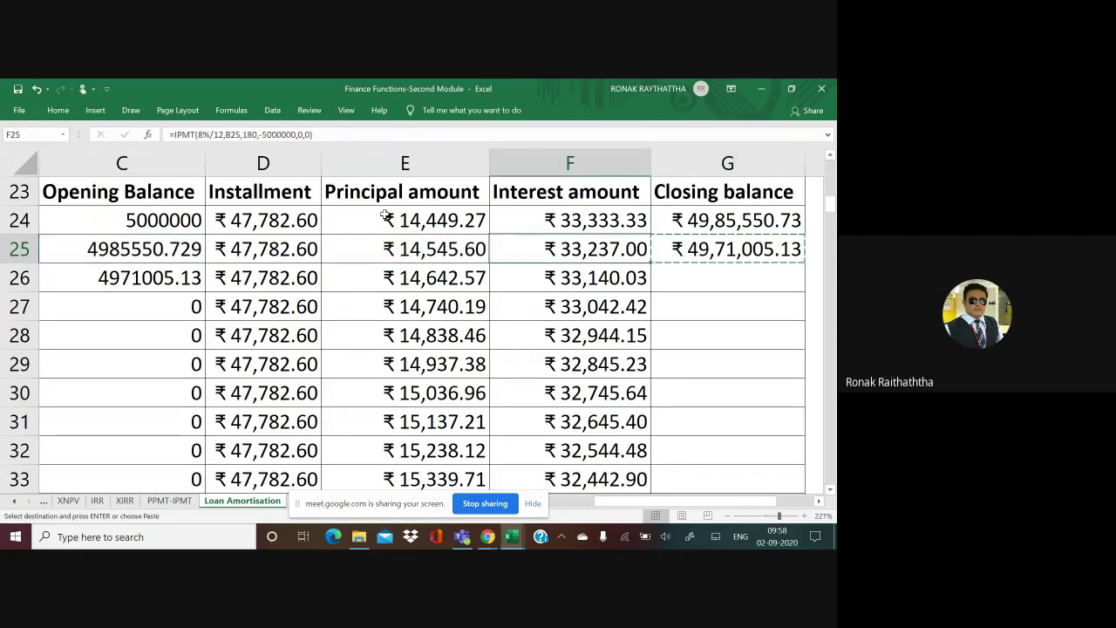
key("ctrl+Down")
key("Right")
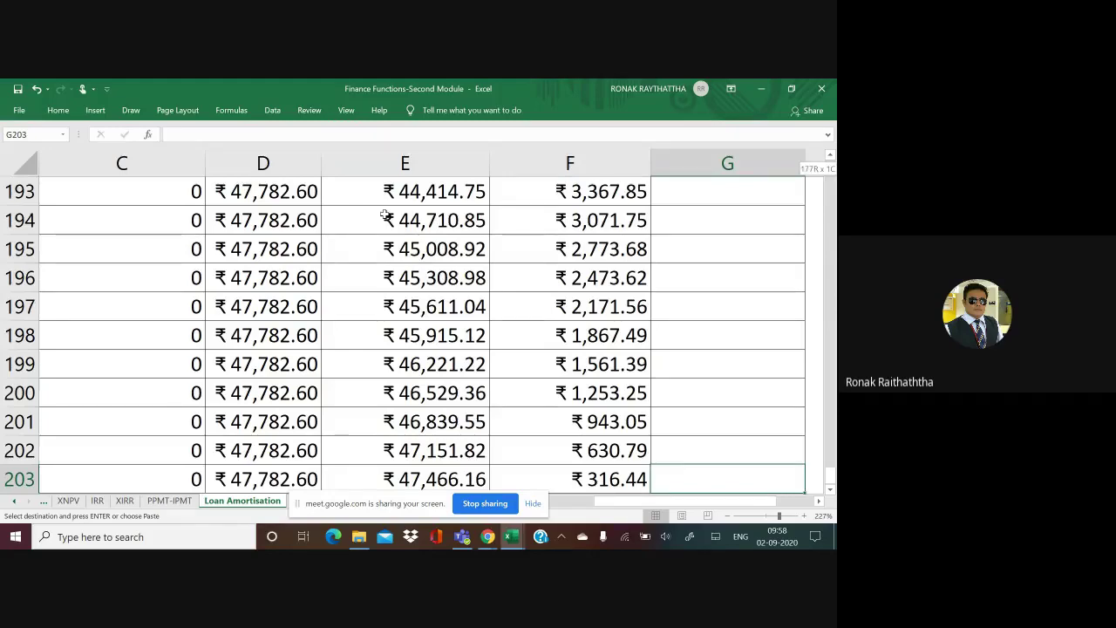
key("ctrl+shift+Up")
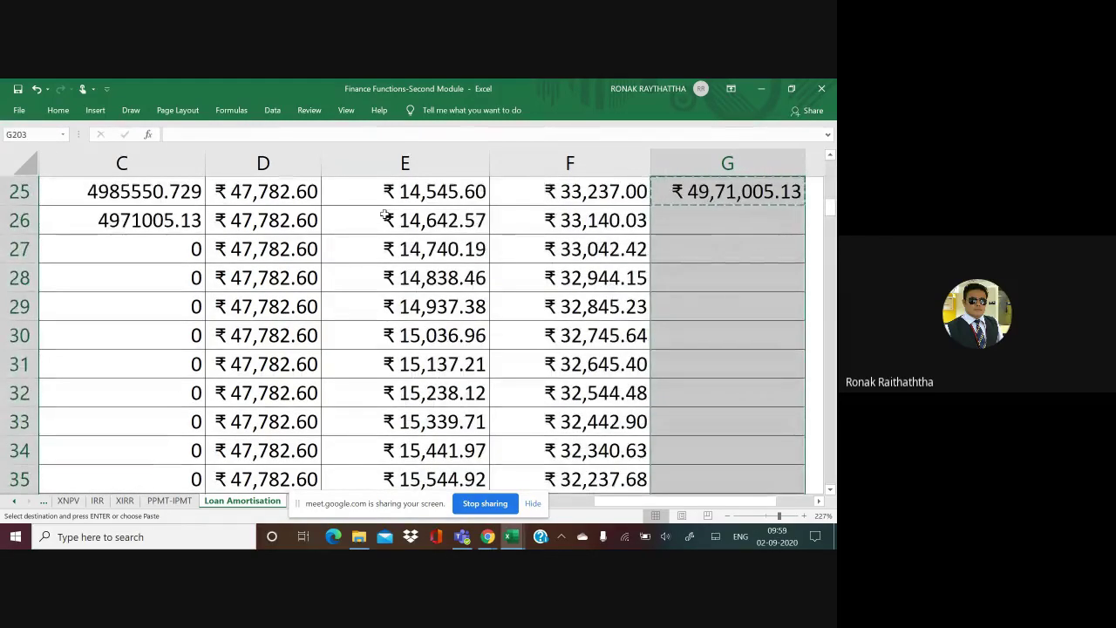
key("Return")
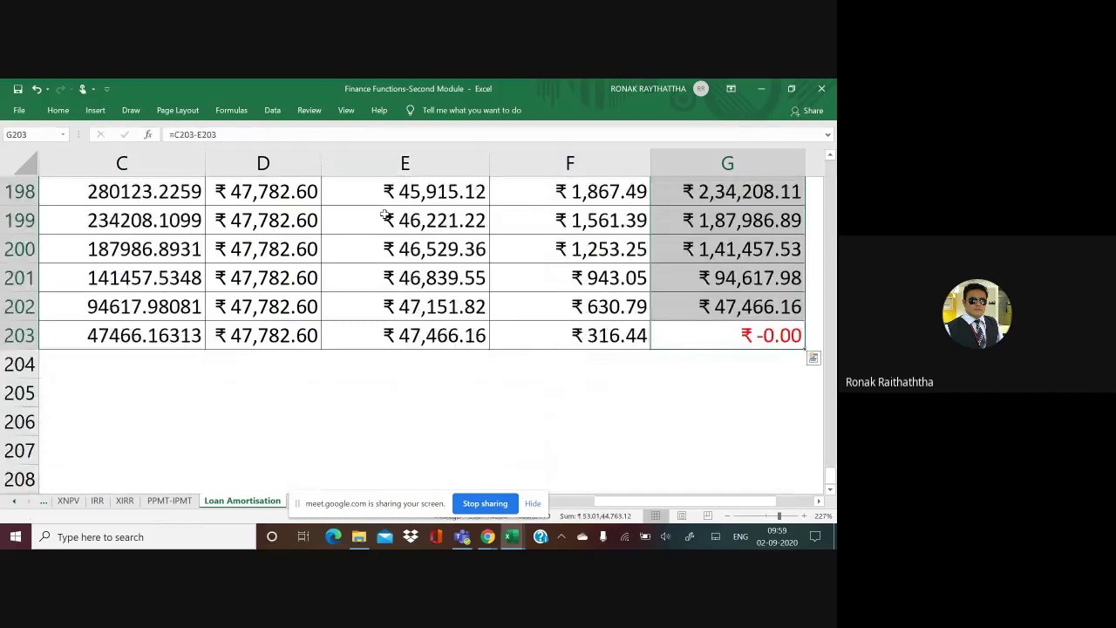
key("Down")
key("Up")
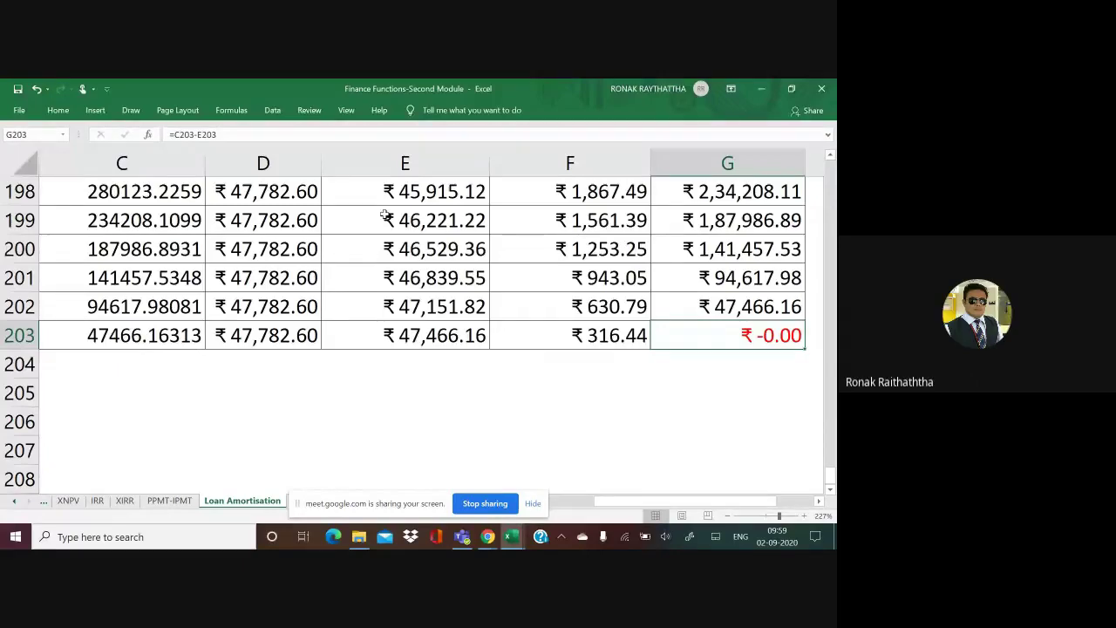
Step: Leave the Loan Amortisation schedule for the PPMT-IPMT sheet with the 100000 loan at 12%
scroll(434, 285, "up", 4)
scroll(434, 284, "up", 10)
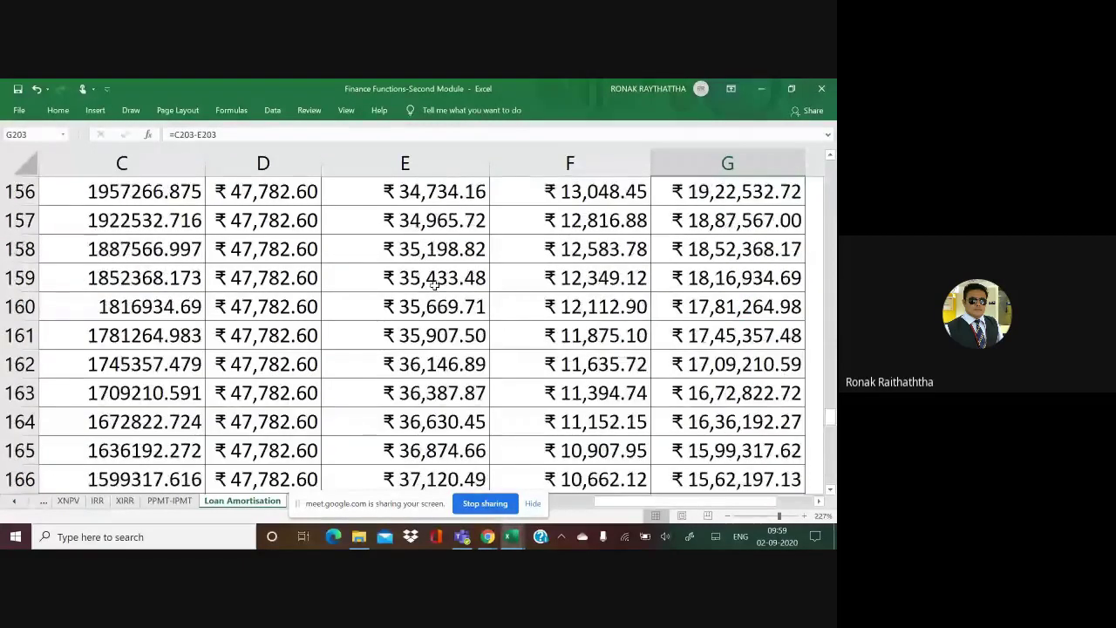
scroll(434, 284, "up", 12)
scroll(436, 282, "up", 4)
scroll(440, 277, "up", 8)
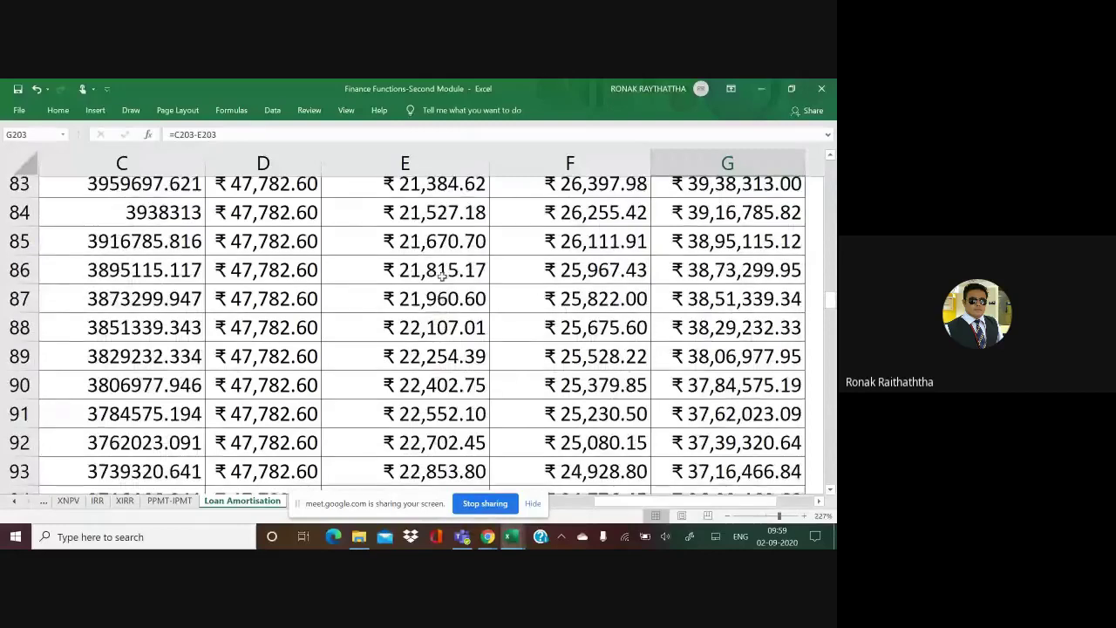
scroll(442, 276, "up", 6)
scroll(442, 276, "up", 5)
scroll(443, 274, "up", 7)
scroll(444, 274, "up", 7)
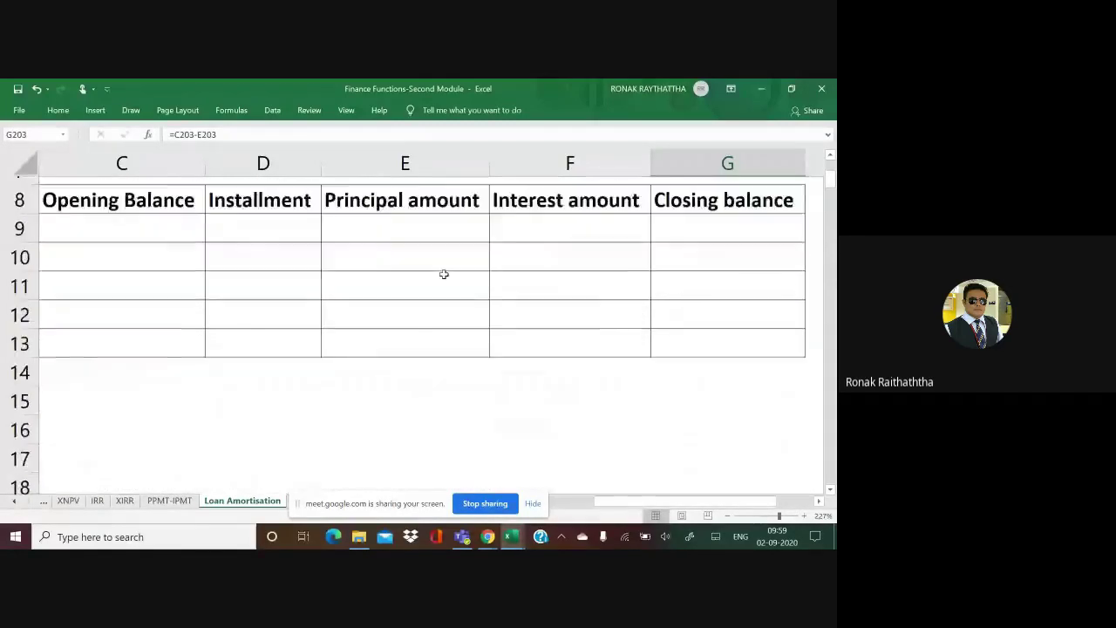
scroll(444, 274, "down", 2)
scroll(444, 274, "down", 3)
scroll(215, 474, "down", 17)
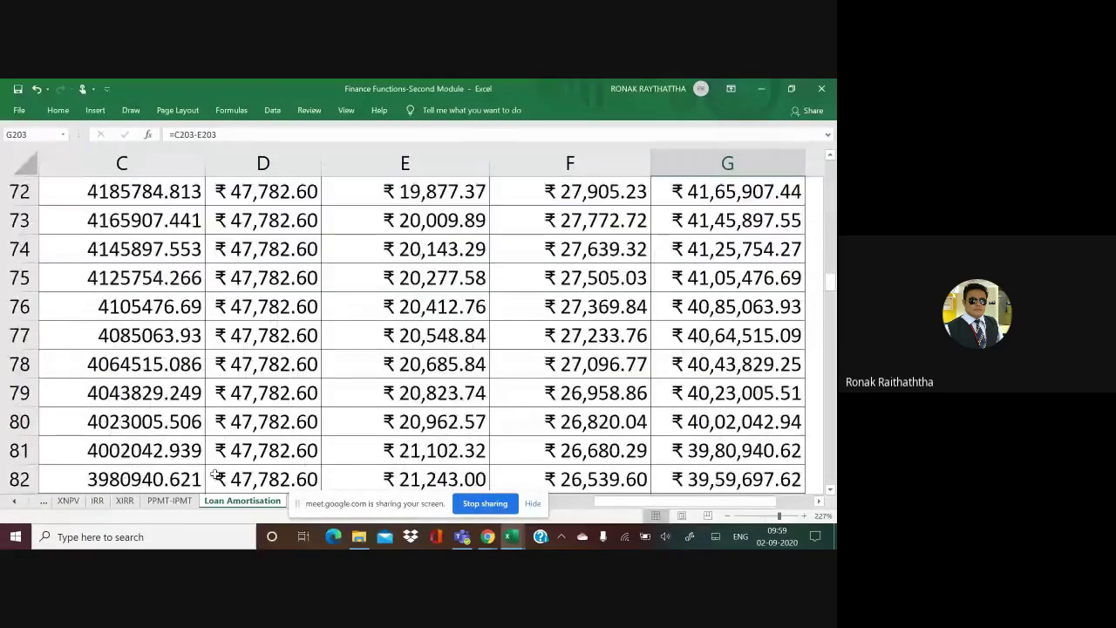
left_click(179, 501)
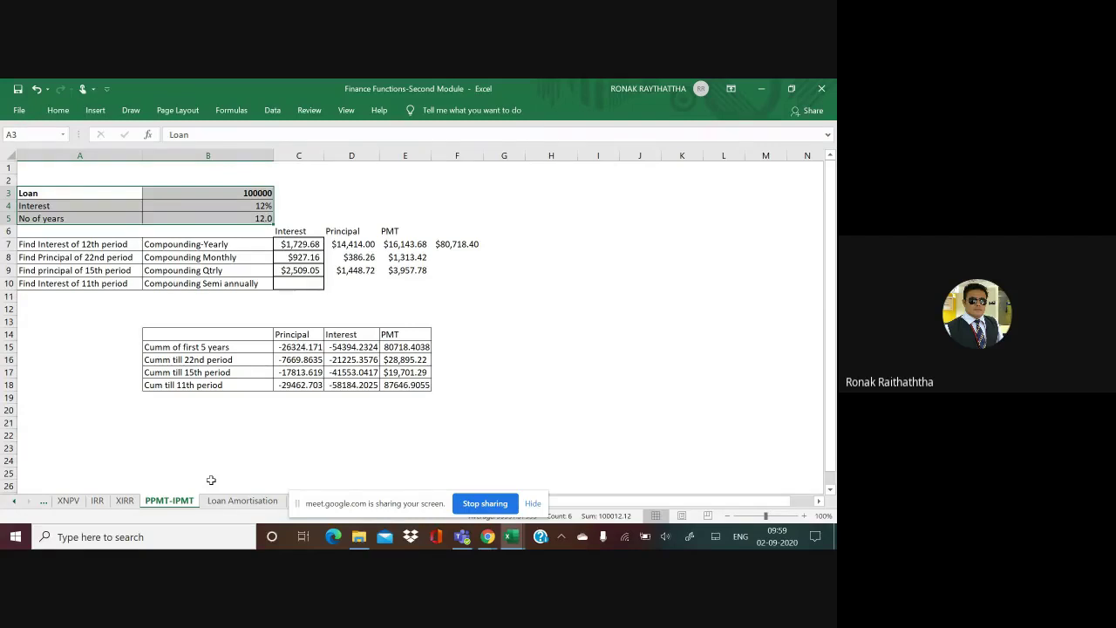
Step: Delete the answers in C7:F9 and the cumulative Principal, Interest and PMT results in C15:E18
left_click_drag(301, 244, 457, 270)
key("Delete")
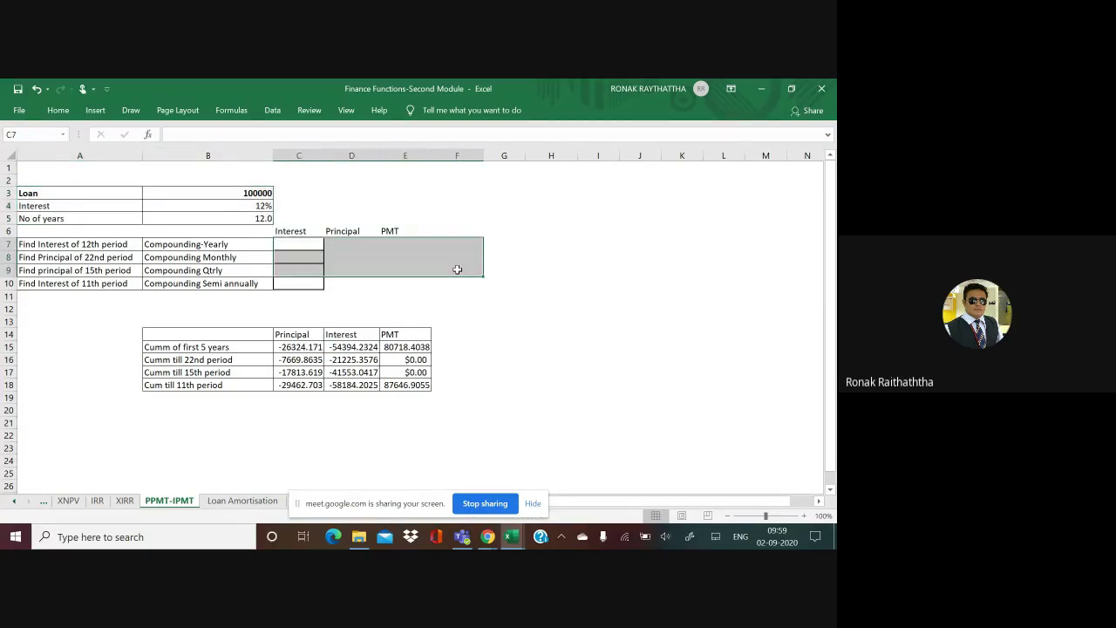
key("Down")
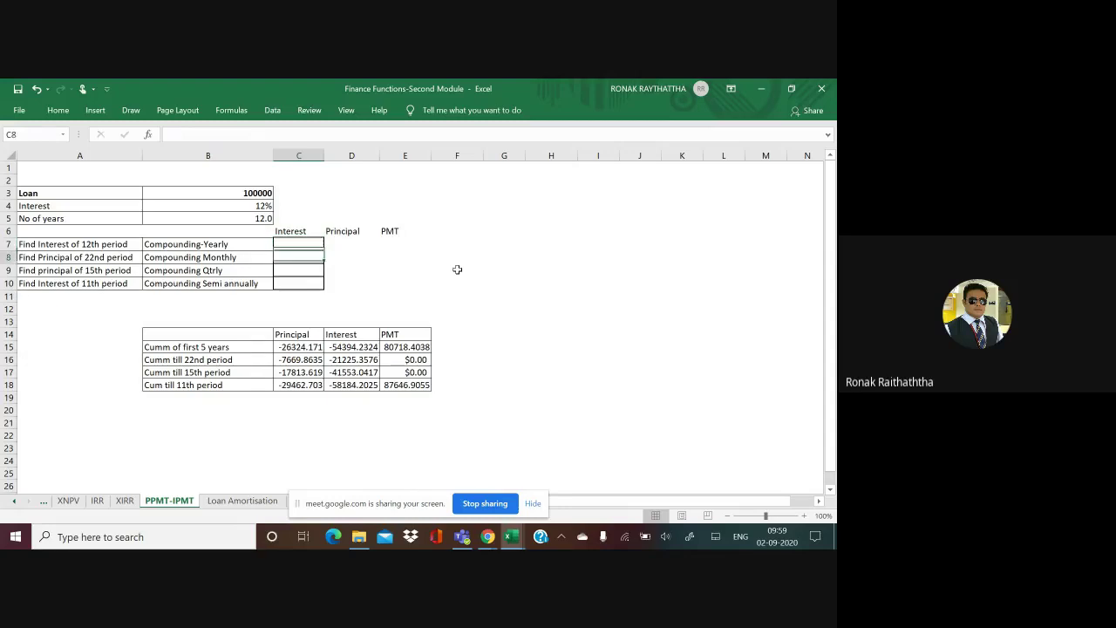
key("Down")
key("Down")
key("Down")
key("Down")
key("Down")
key("Down")
key("Down")
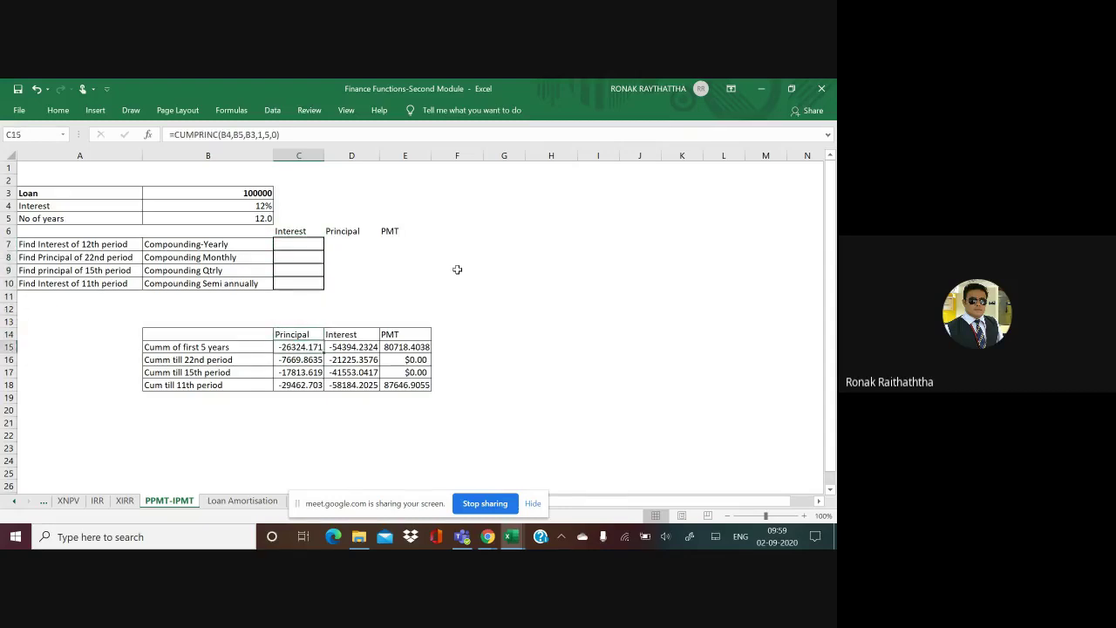
key("shift+Right")
key("shift+Right")
key("shift+Right")
key("shift+Left")
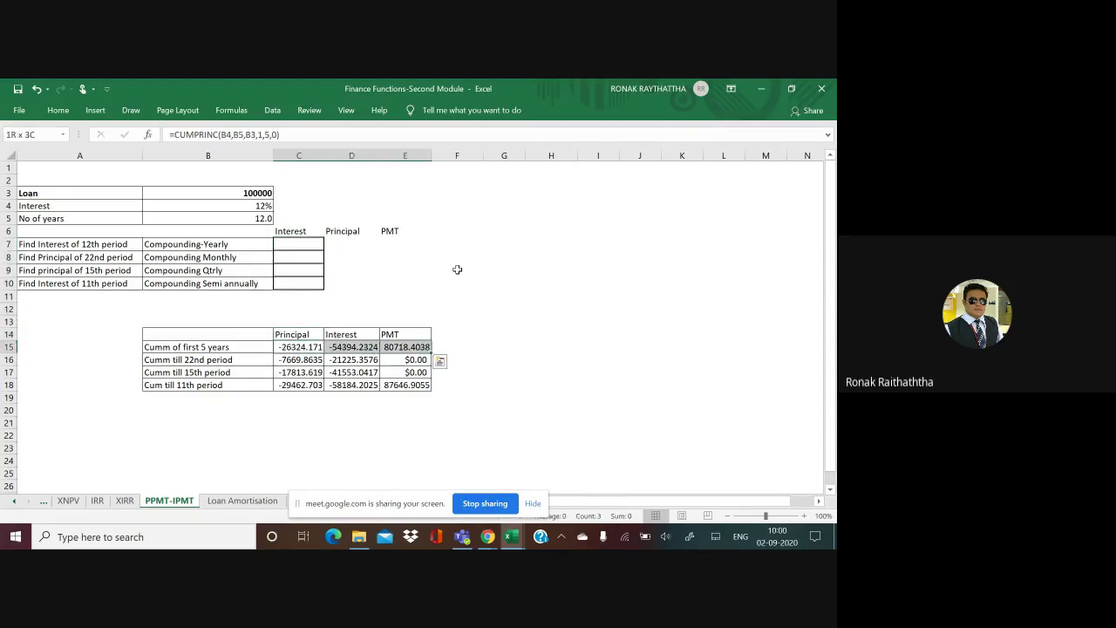
key("shift+Down")
key("shift+Down")
key("shift+Down")
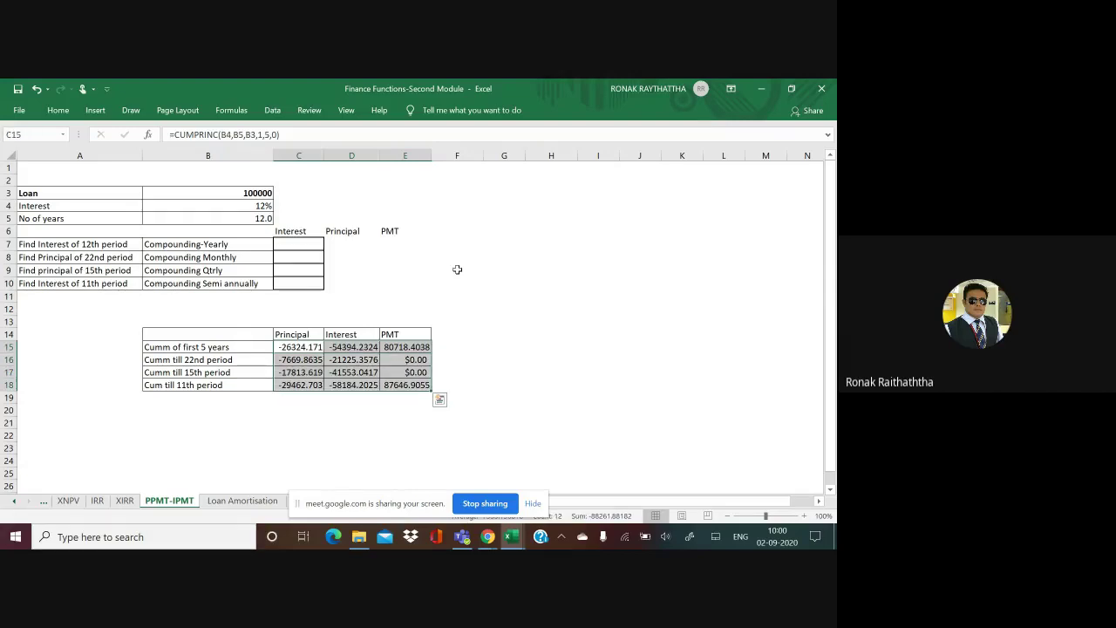
key("Delete")
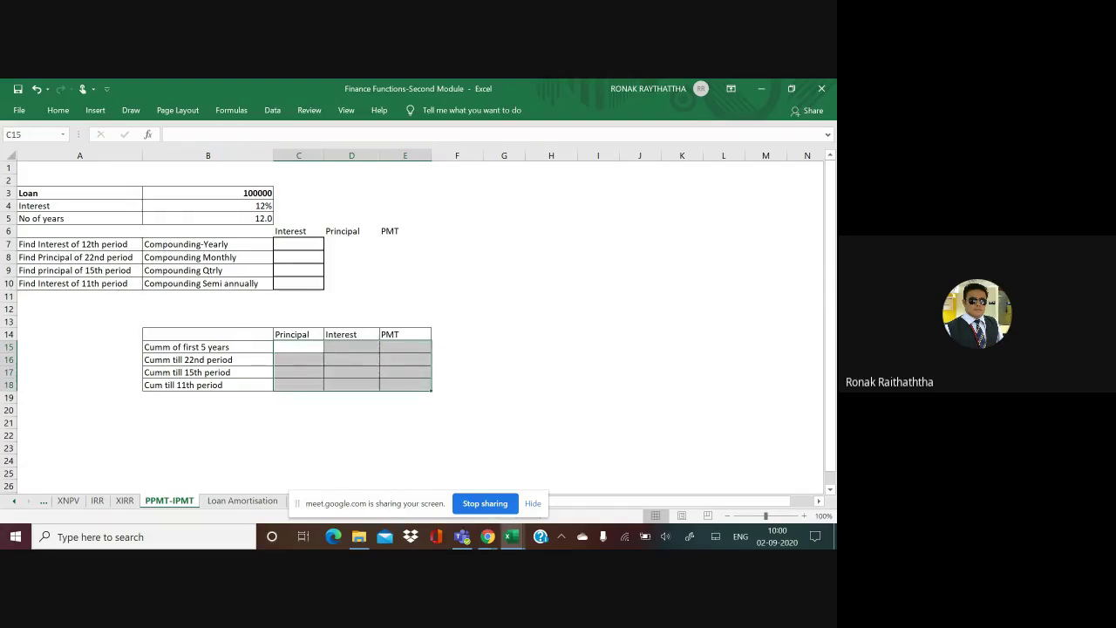
Step: Circle the PPMT-IPMT sheet name in red ink
scroll(410, 323, "up", 1)
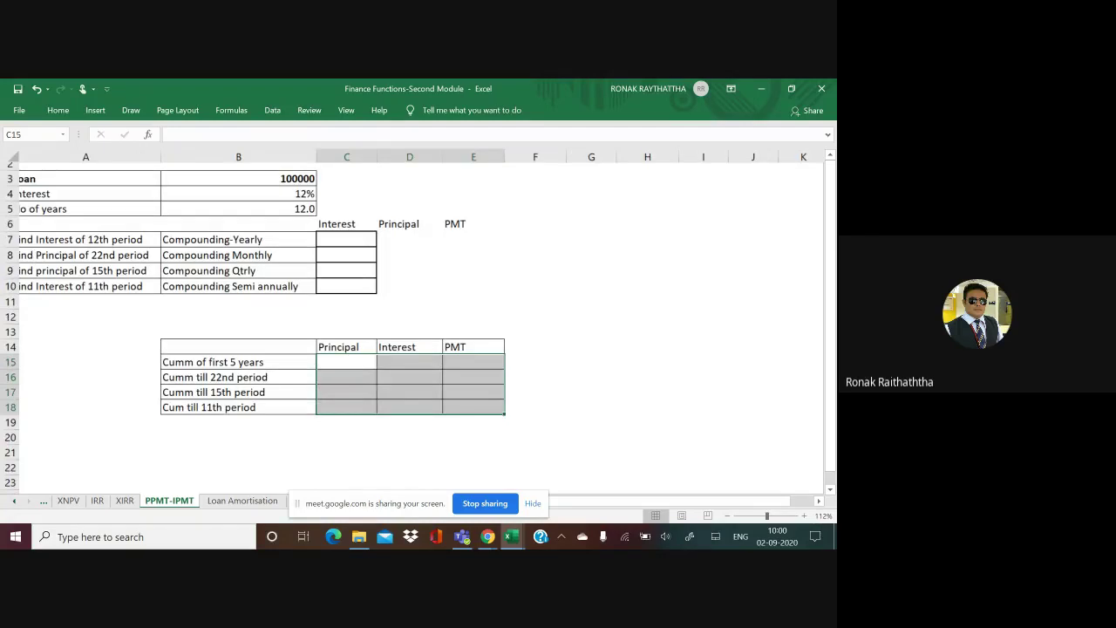
scroll(410, 322, "up", 2)
scroll(410, 323, "up", 1)
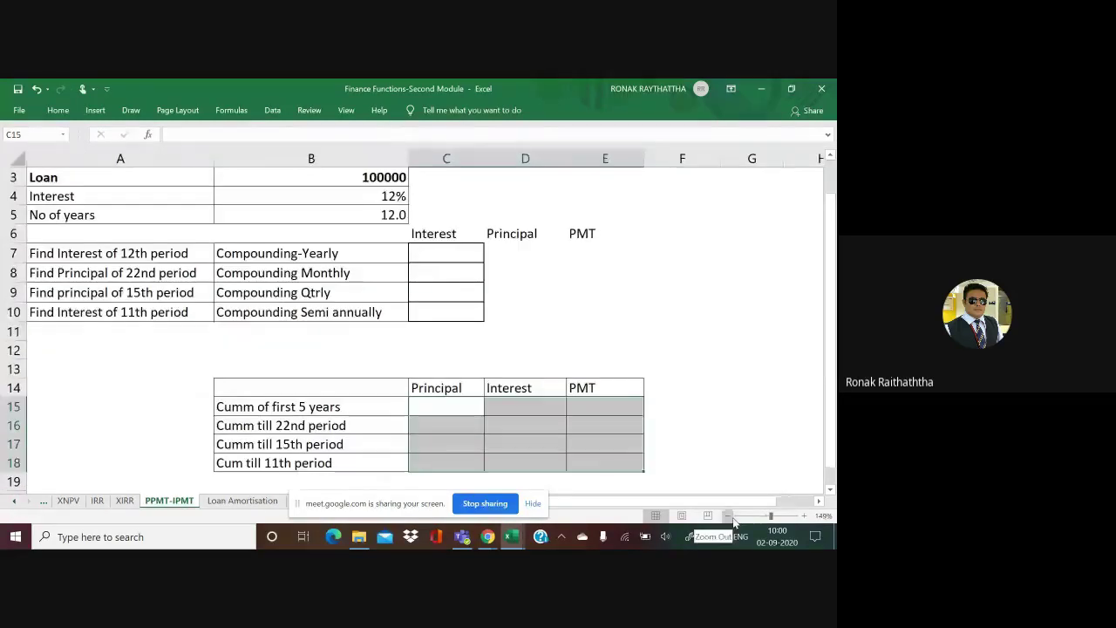
mouse_move(128, 492)
left_mouse_down()
mouse_move(150, 463)
mouse_move(223, 494)
left_mouse_up()
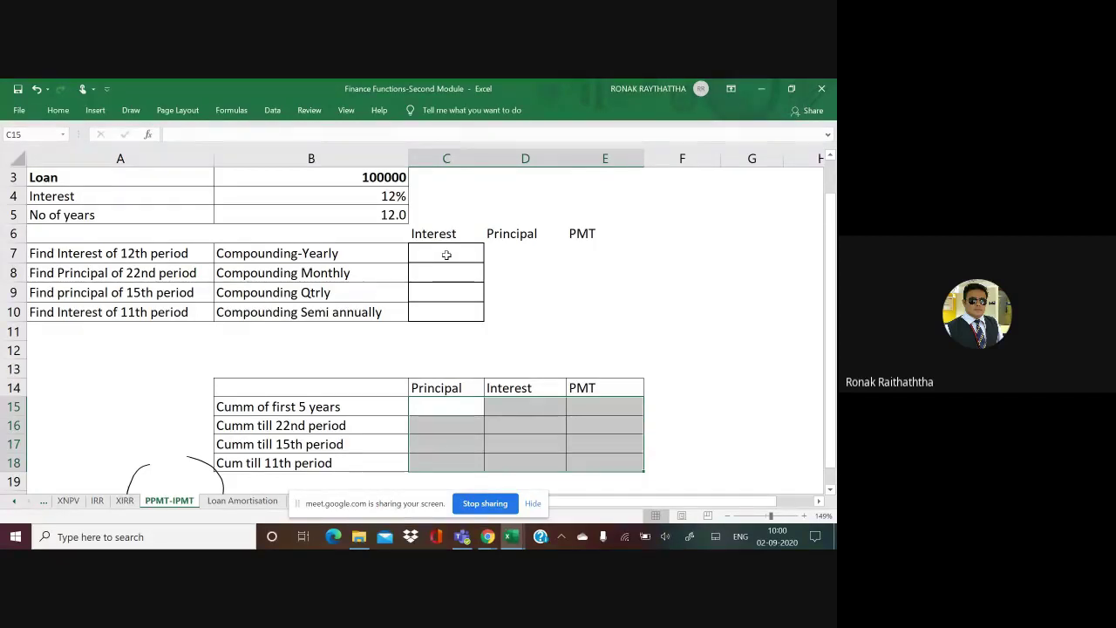
scroll(445, 254, "down", 1)
scroll(446, 255, "up", 1)
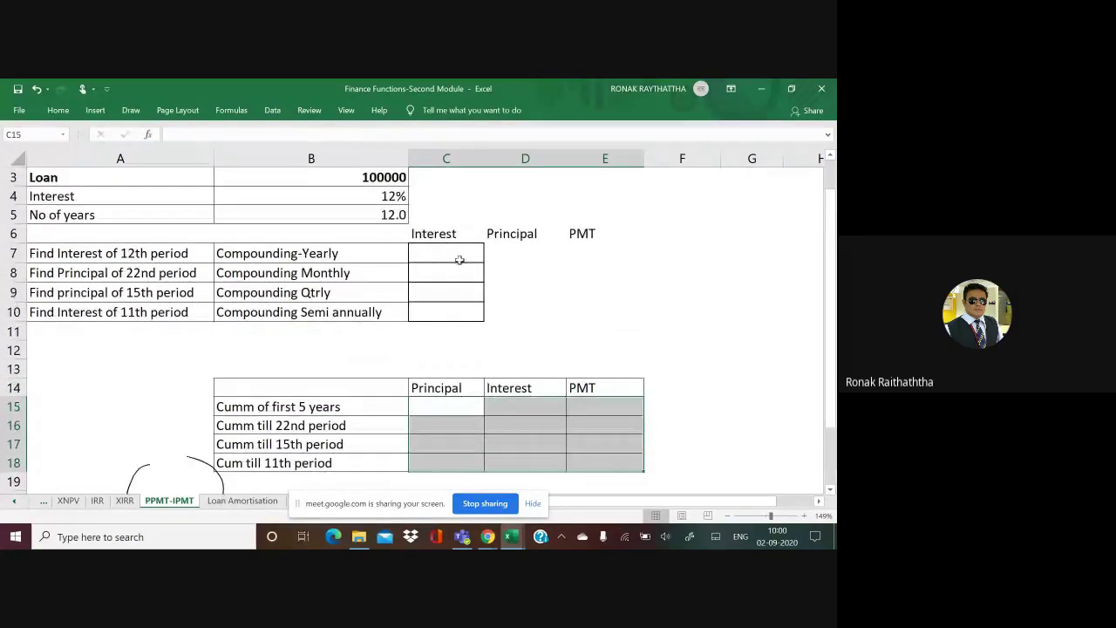
Step: Tick the 12th-period interest question in red and begin =ipmt( in C7
left_click(432, 252)
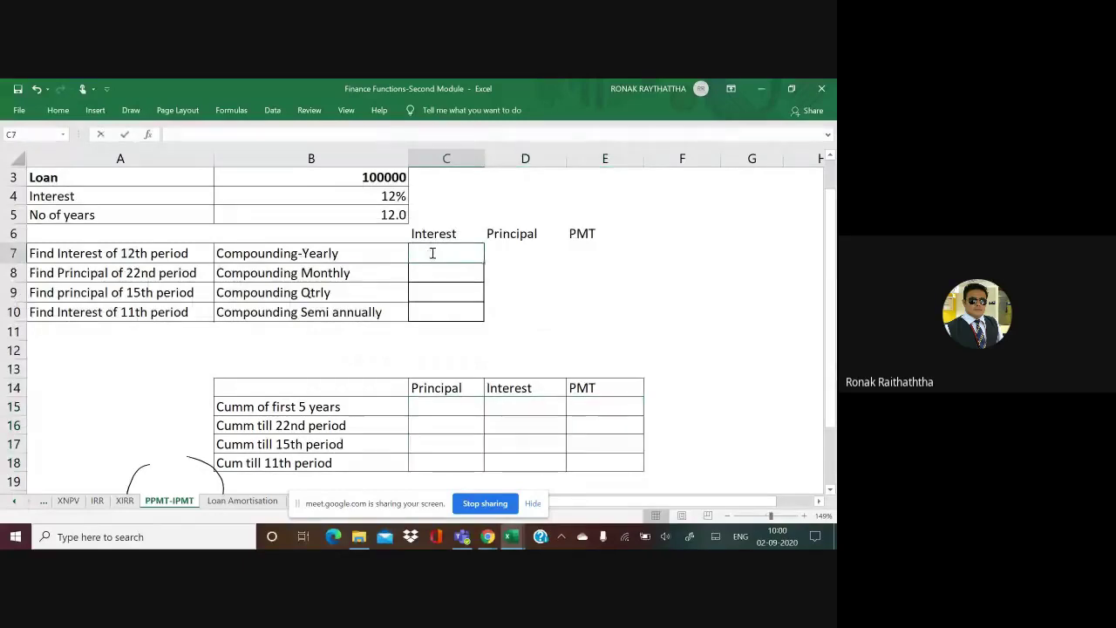
left_click(432, 252)
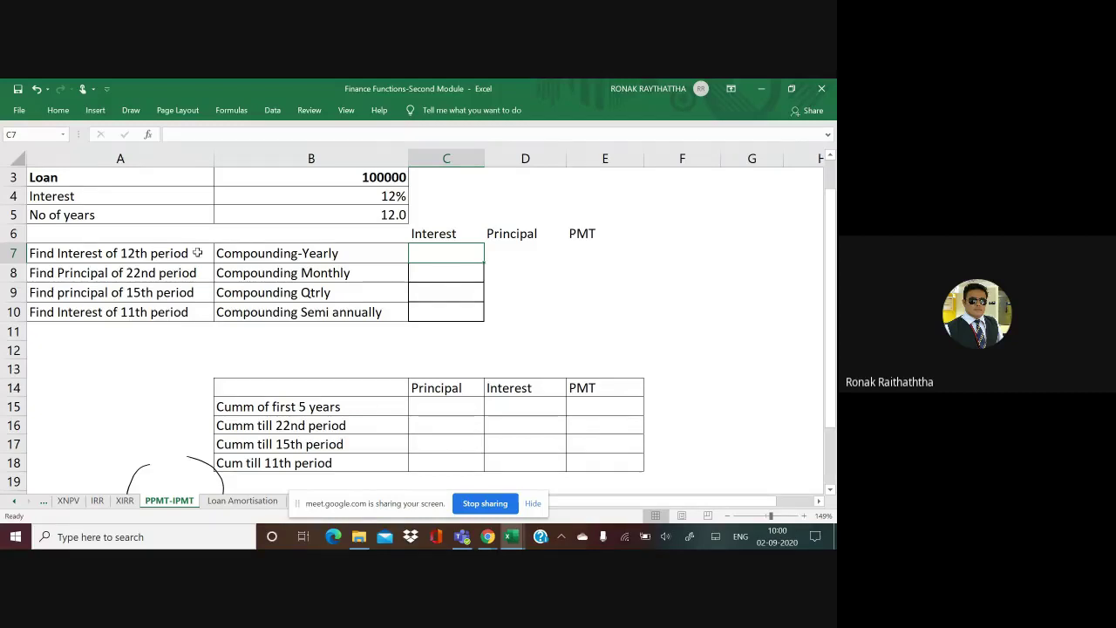
scroll(384, 263, "up", 1)
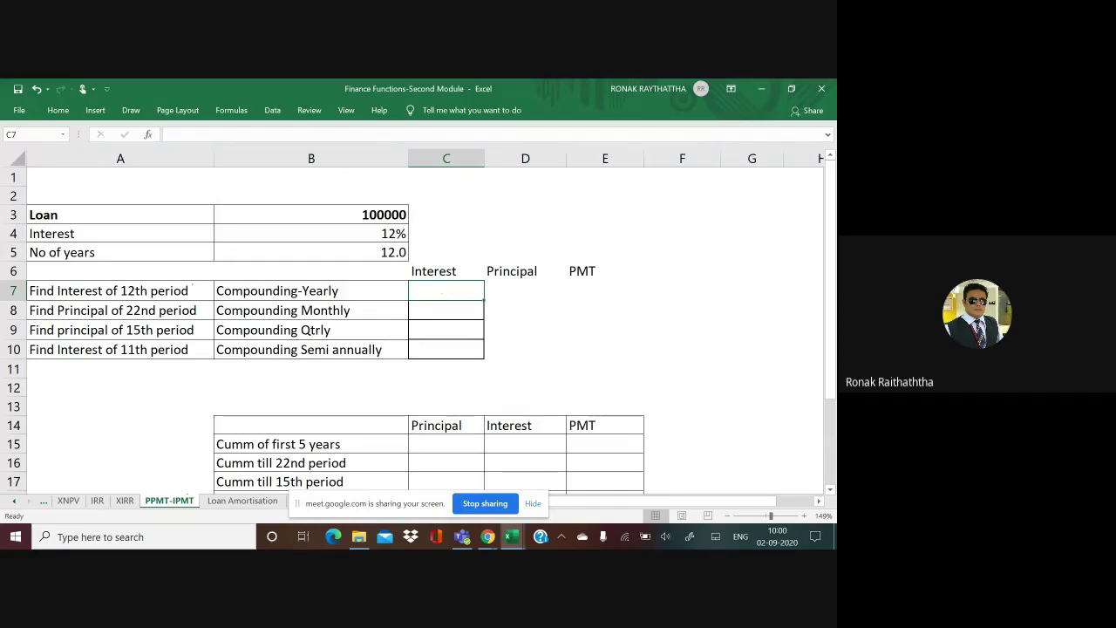
left_click_drag(193, 285, 246, 250)
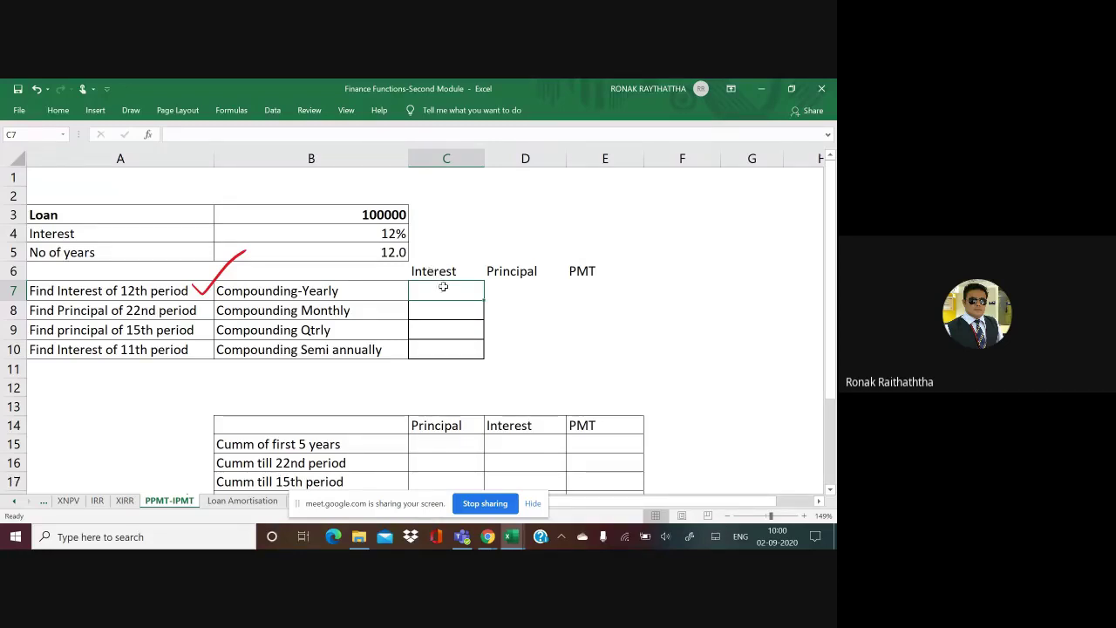
type("=")
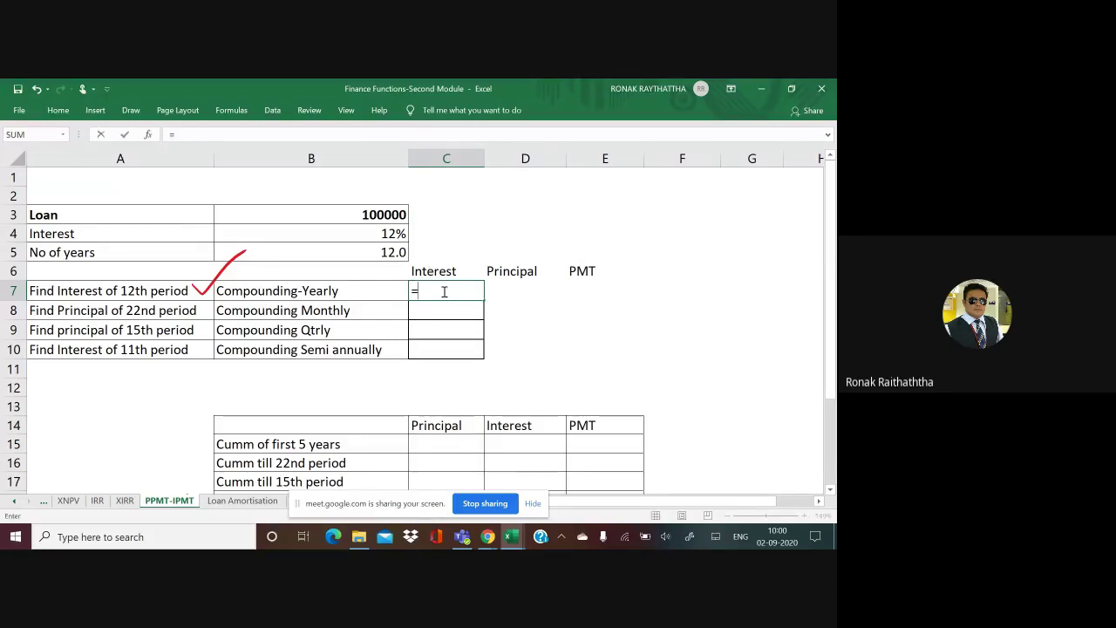
type("i")
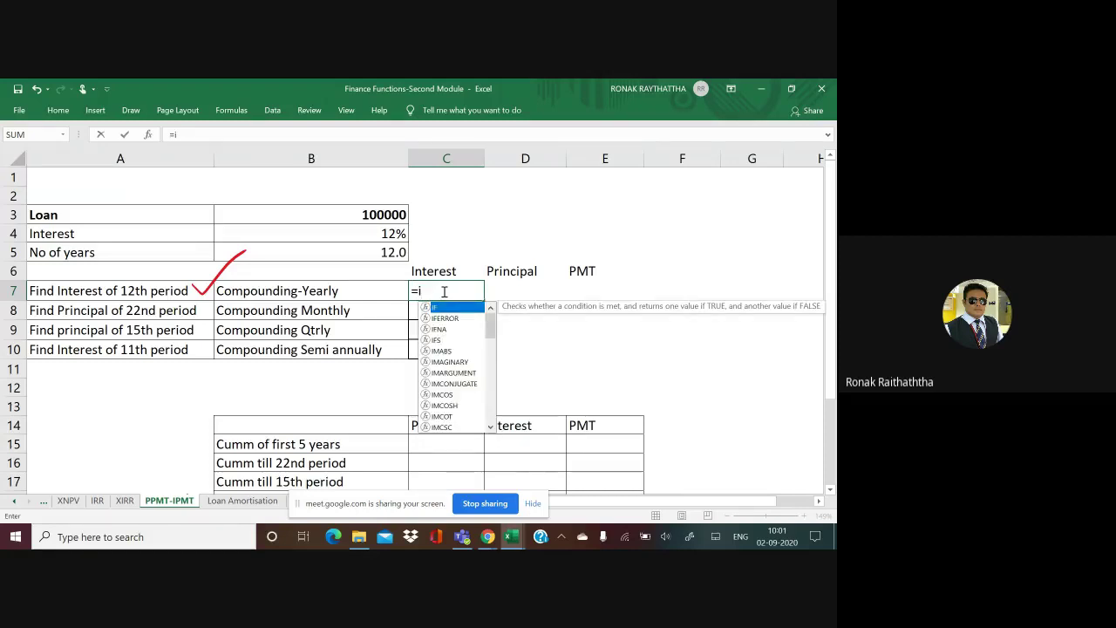
type("pmt")
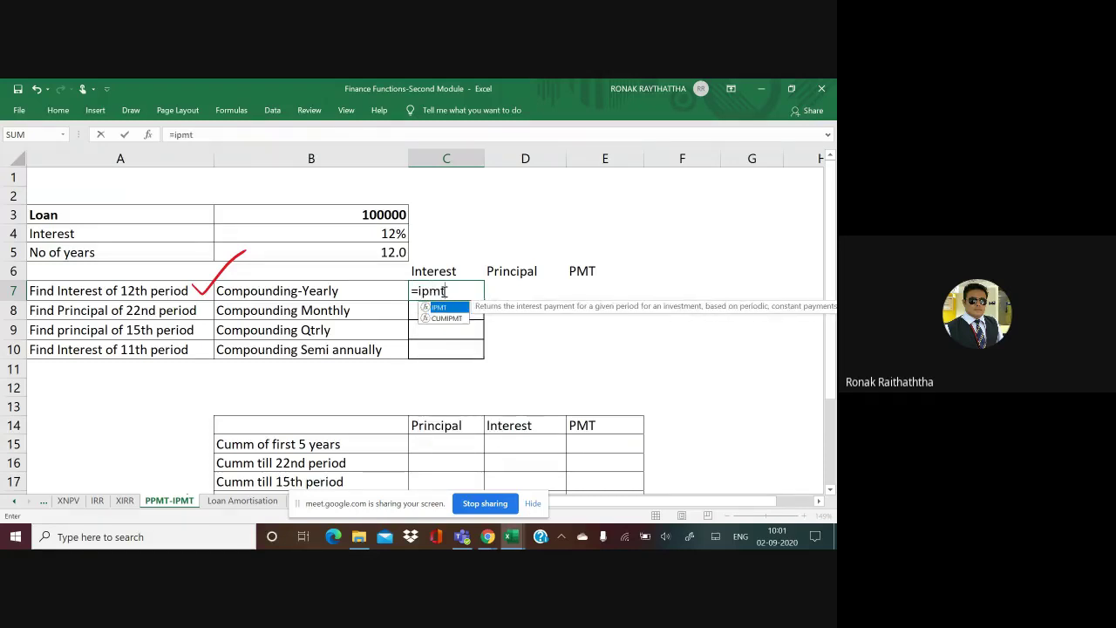
type("(")
Step: Complete C7 as =IPMT(B4,12,12,-100000,0,0), giving $1,729.68 yearly interest
left_click(358, 235)
type(",")
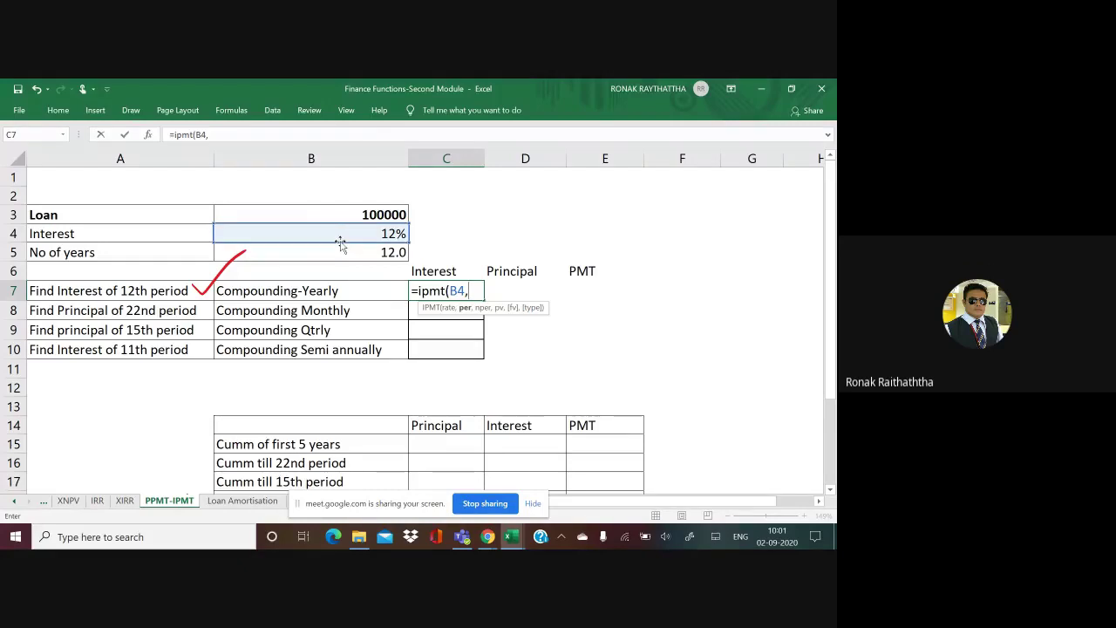
type("12")
type(",")
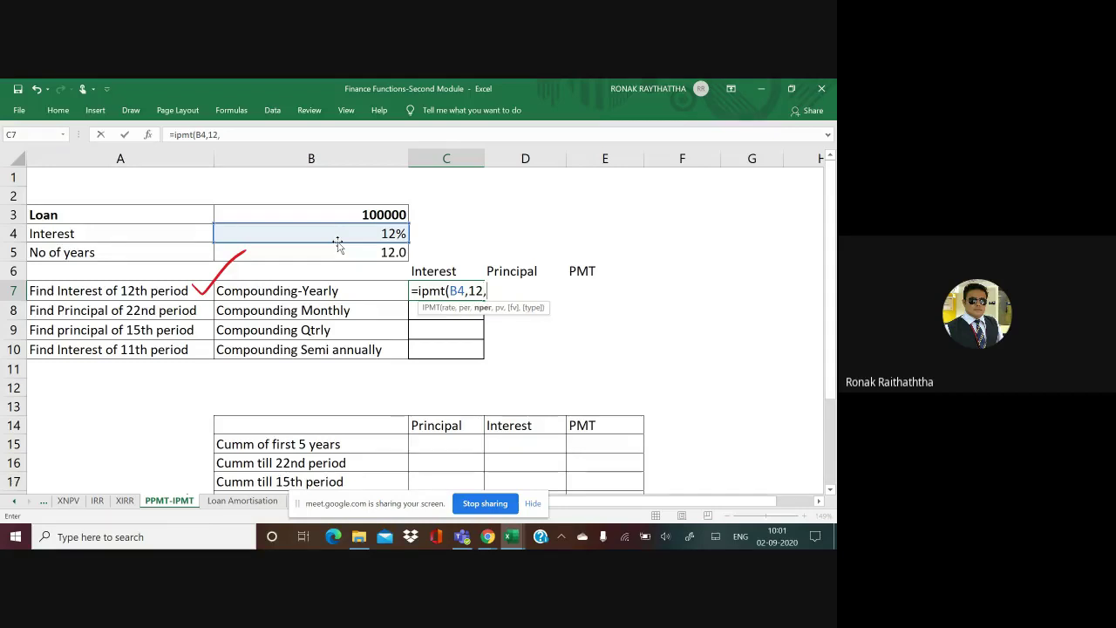
type("12")
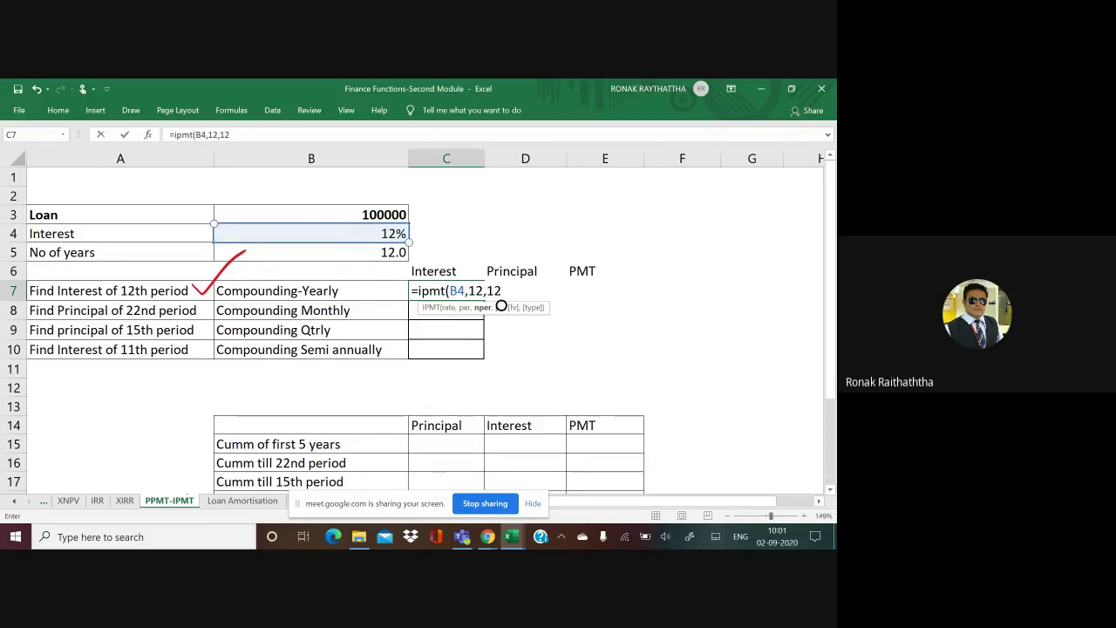
type(",")
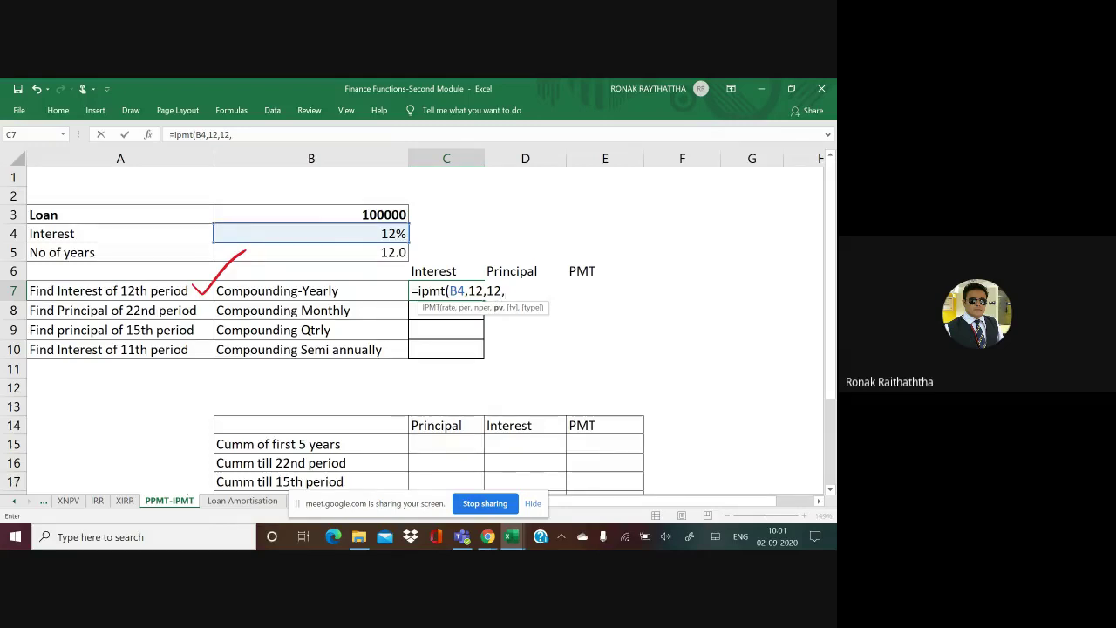
type("-")
type("10000")
type("0")
type(",0")
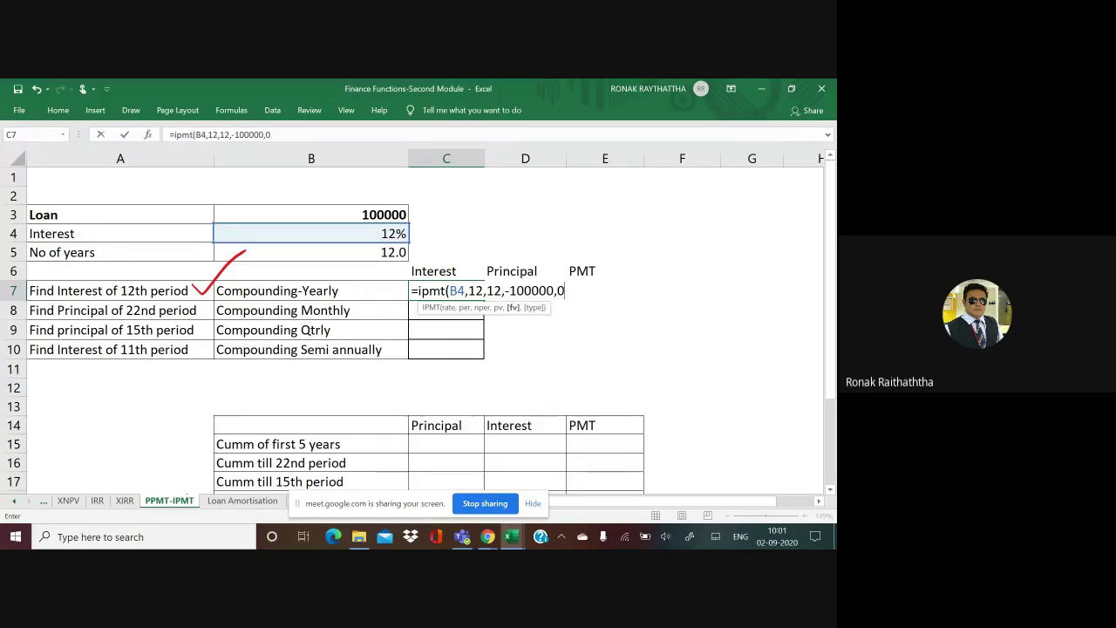
type(",")
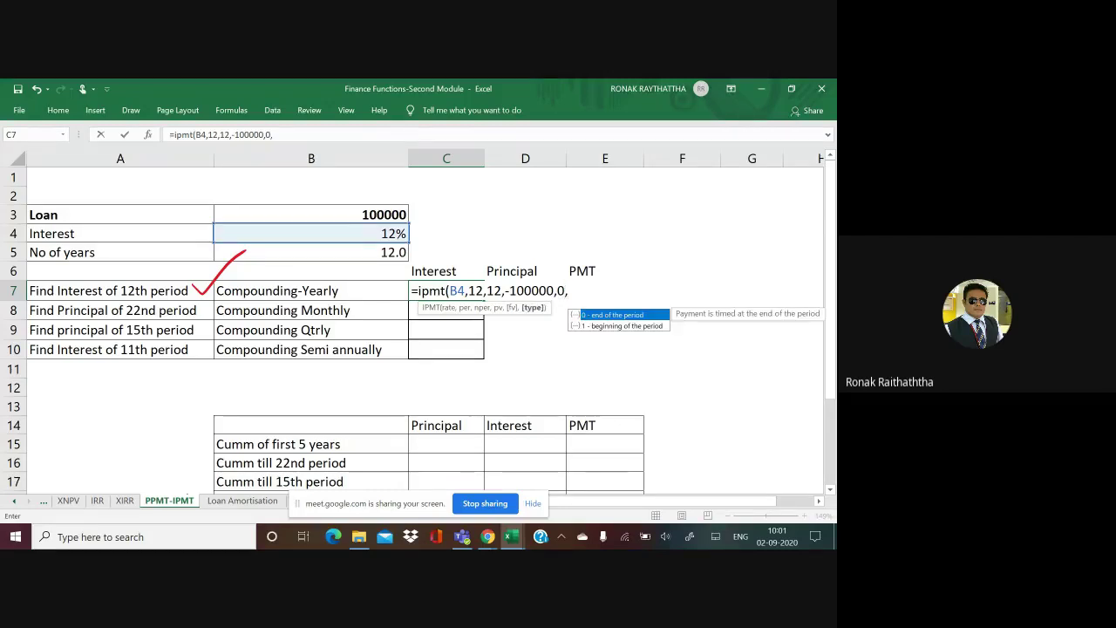
type("0")
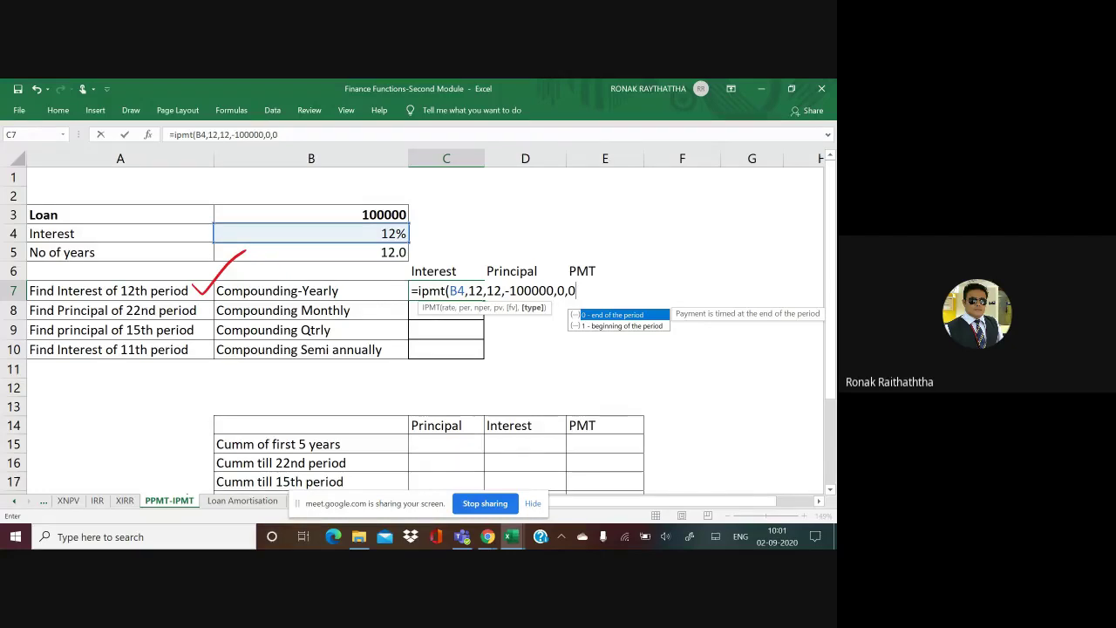
type(")")
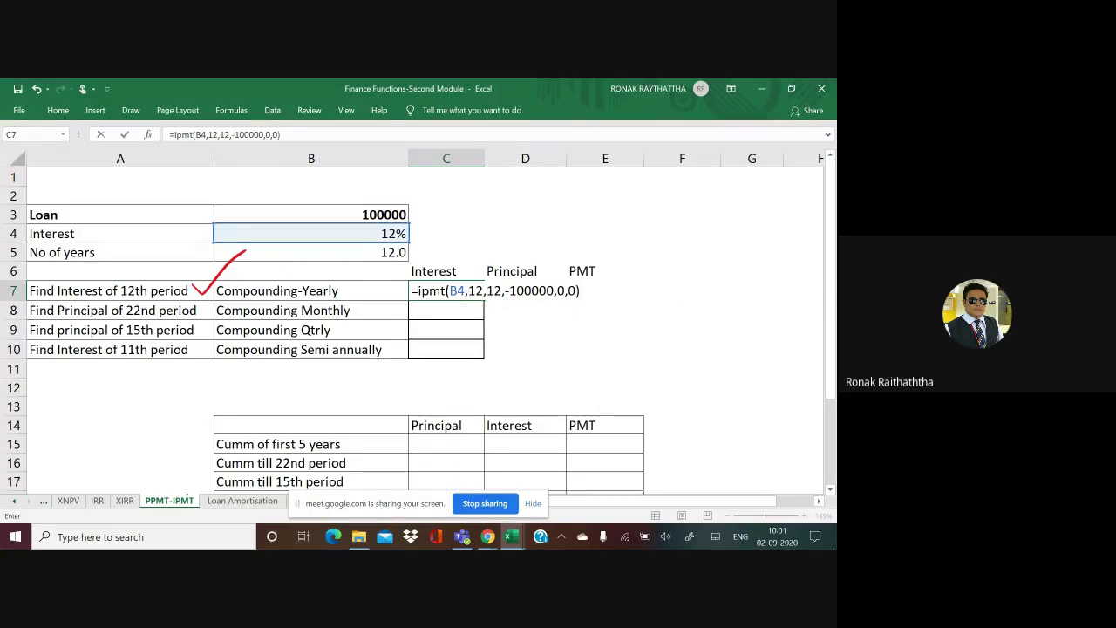
key("Return")
left_click(445, 290)
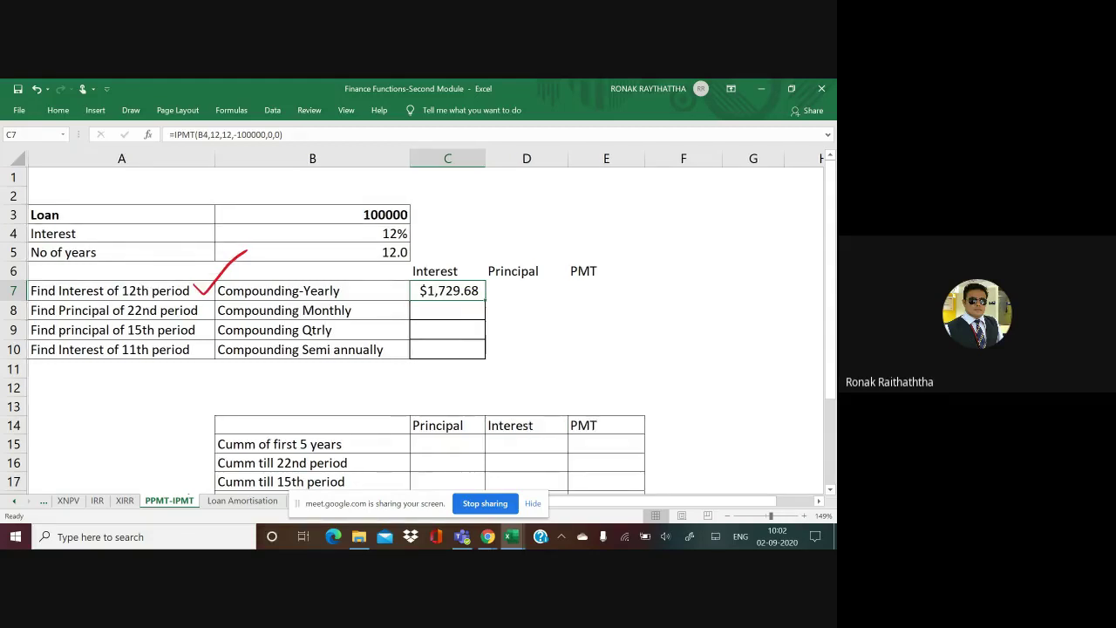
scroll(416, 362, "up", 1, "ctrl")
Step: Begin the formula =ipmt(12% in C9 for the quarterly 15th-period question
scroll(416, 361, "up", 1, "ctrl")
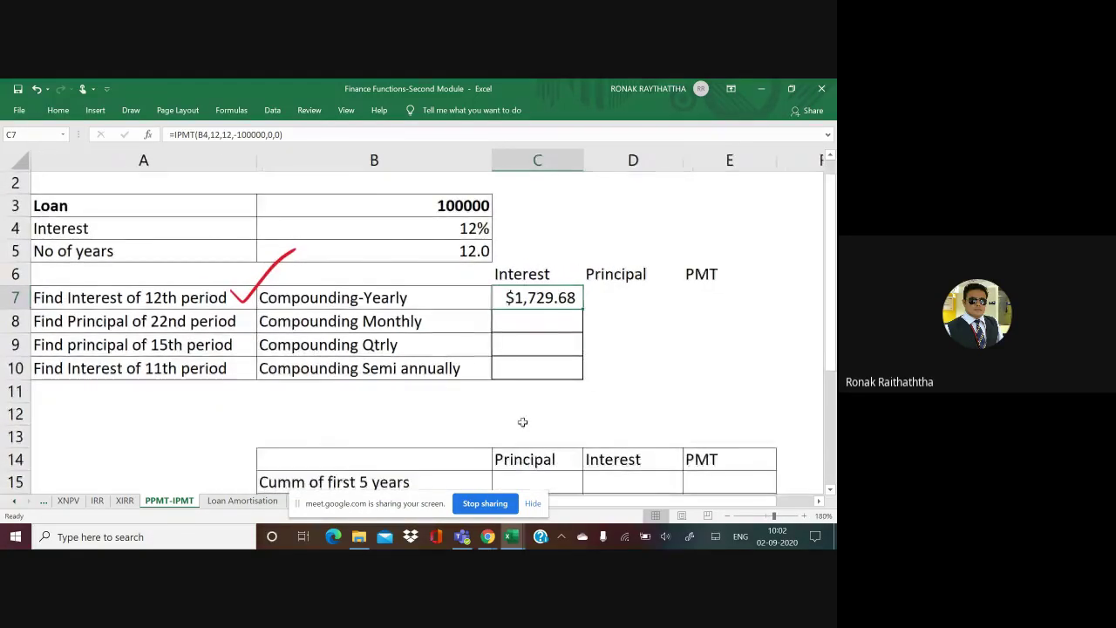
double_click(545, 351)
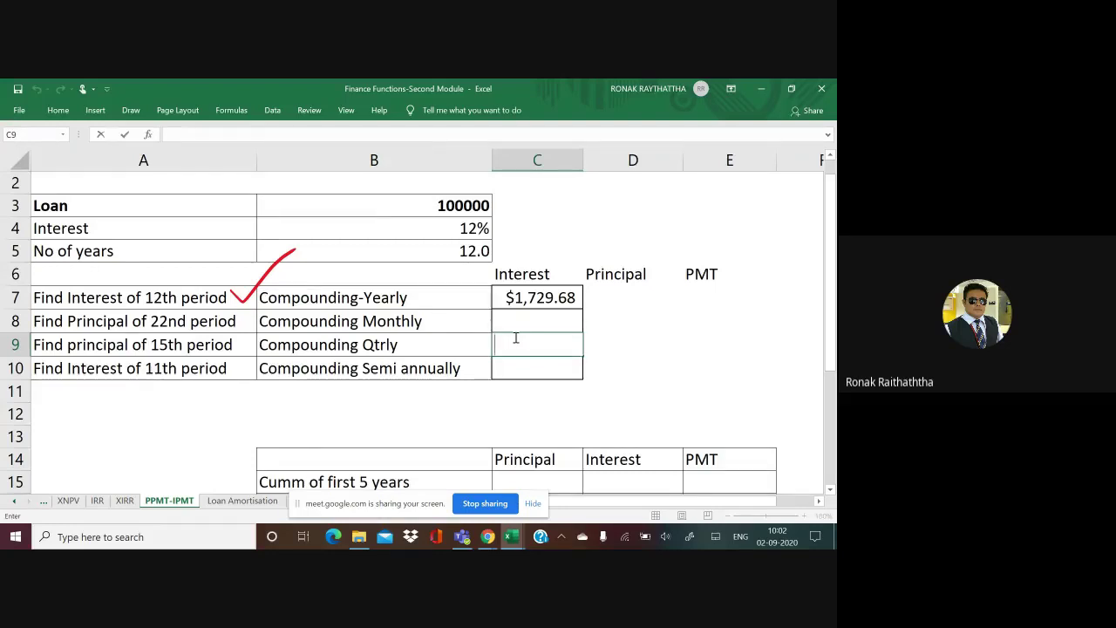
type("=")
type("i")
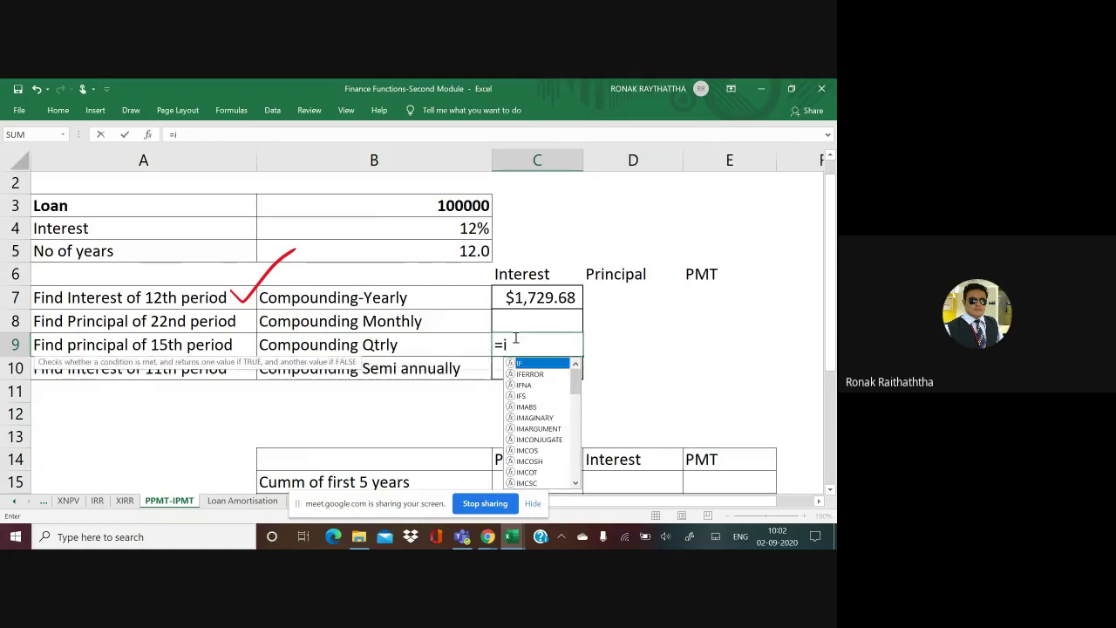
type("pmt(")
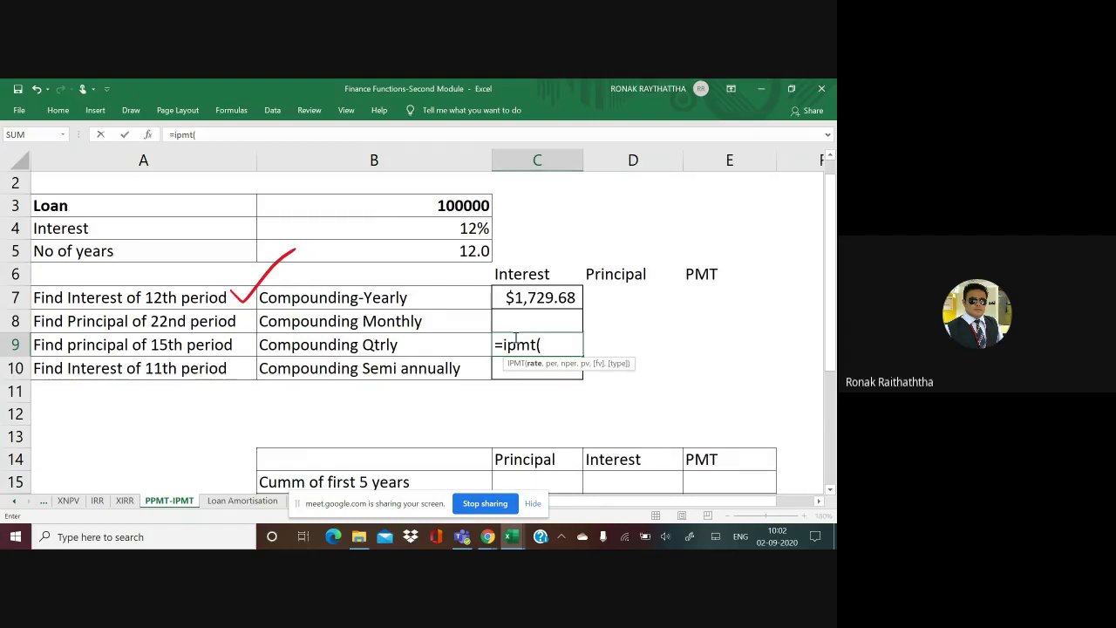
type("12")
type("%")
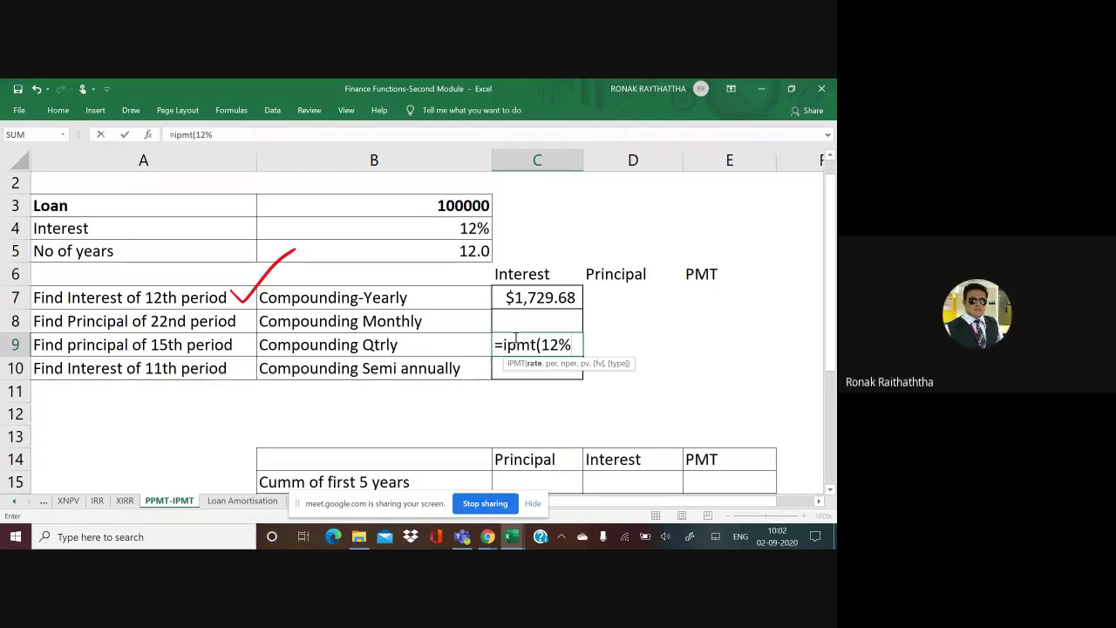
Step: Finish C9 as =IPMT(12%/4,15,12*4,-1000000,0,0) and confirm it shows $25,090.53
type("/")
type("4")
type(",")
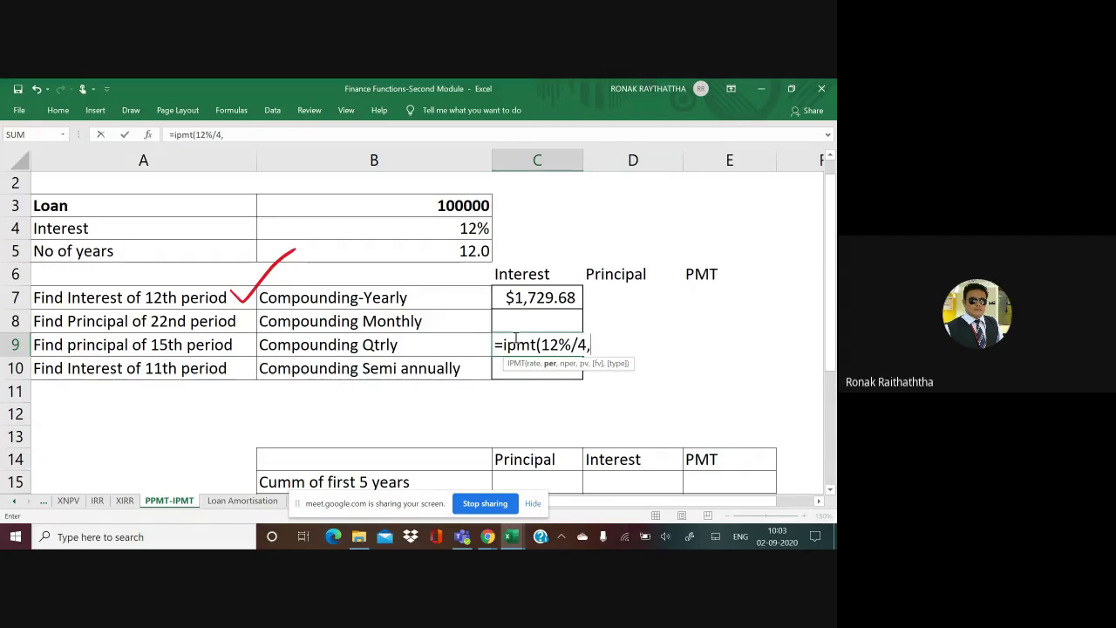
type("1")
type("5")
type(",")
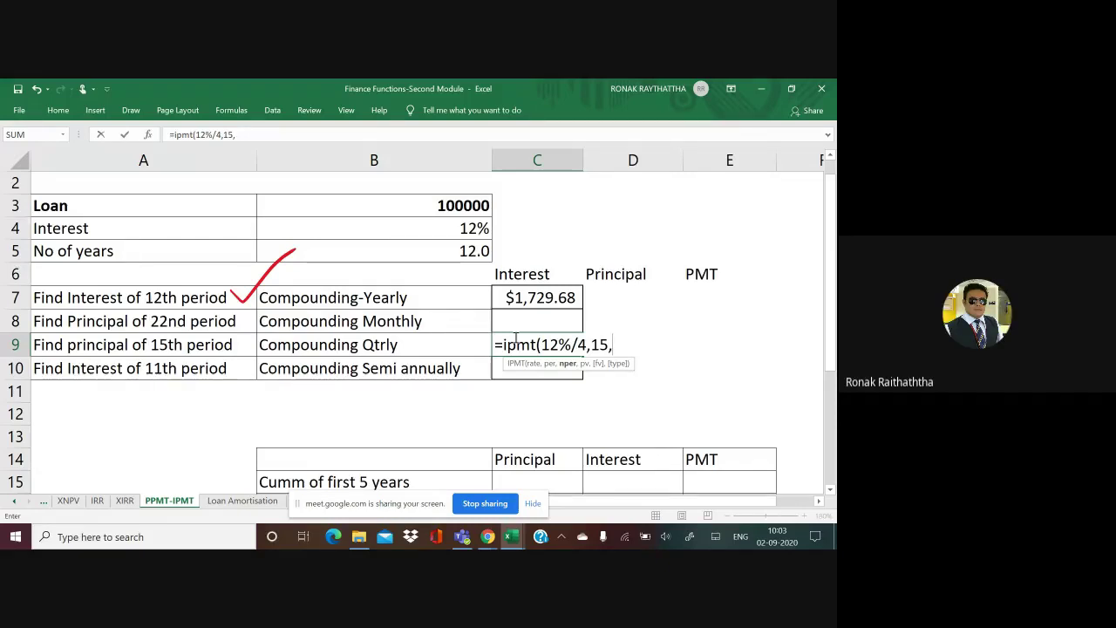
type("48")
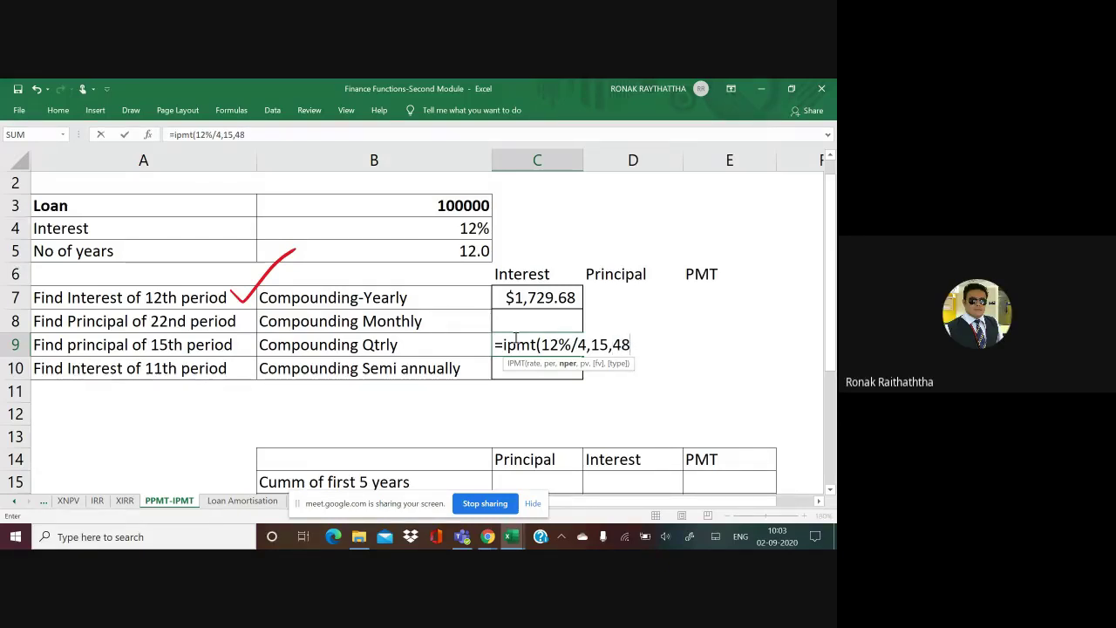
type(",")
key("BackSpace")
key("BackSpace")
key("BackSpace")
type("12")
type("*4,")
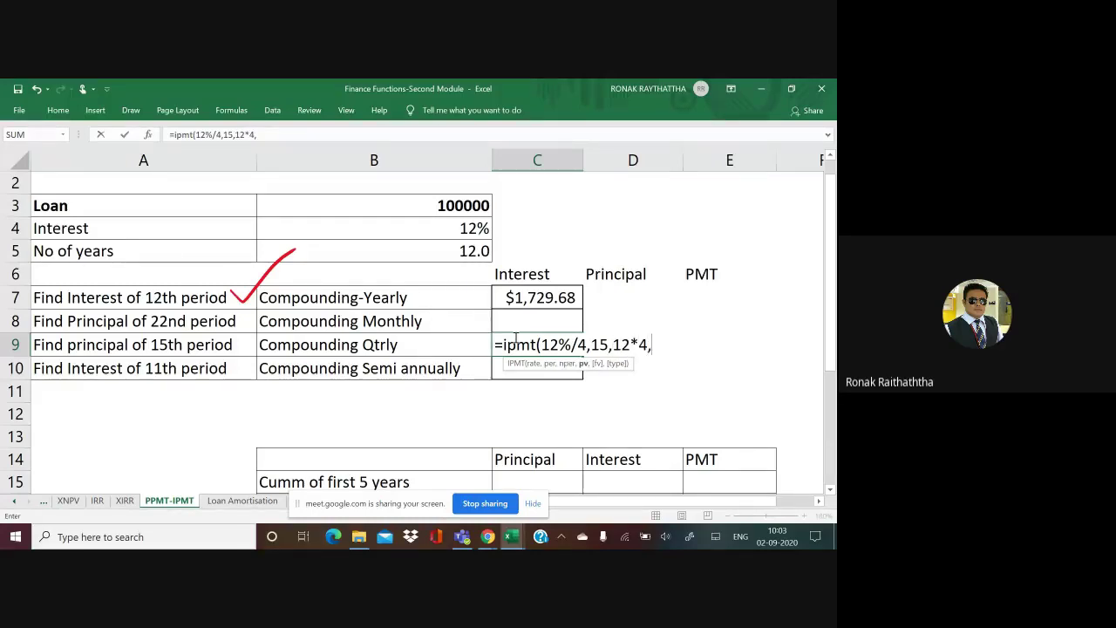
type("-")
type("1000")
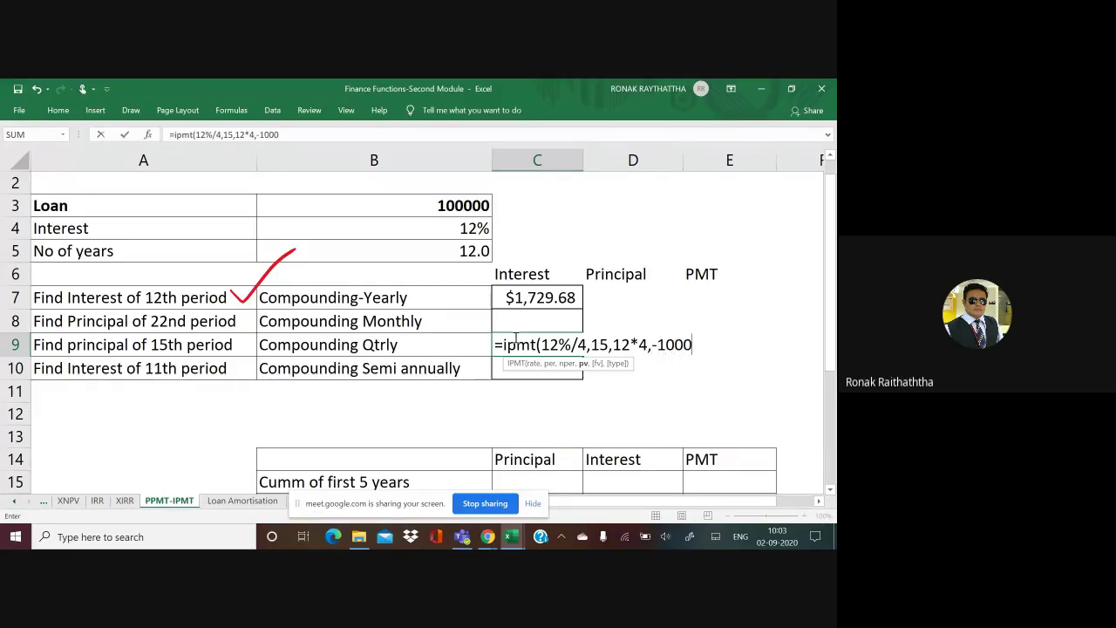
type("000,")
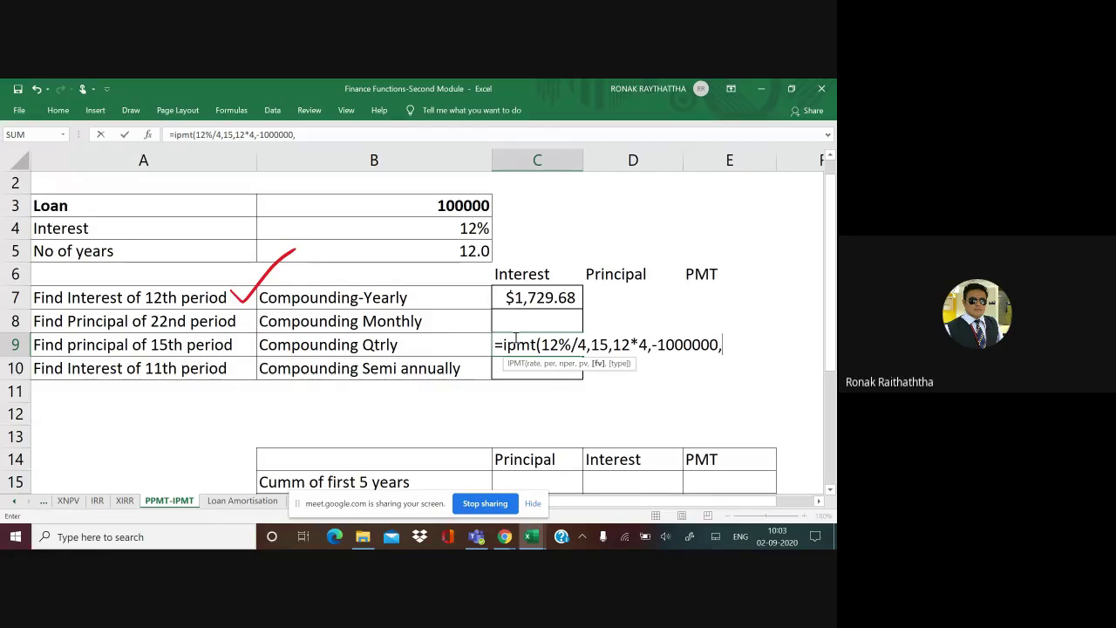
type("0")
type(",0")
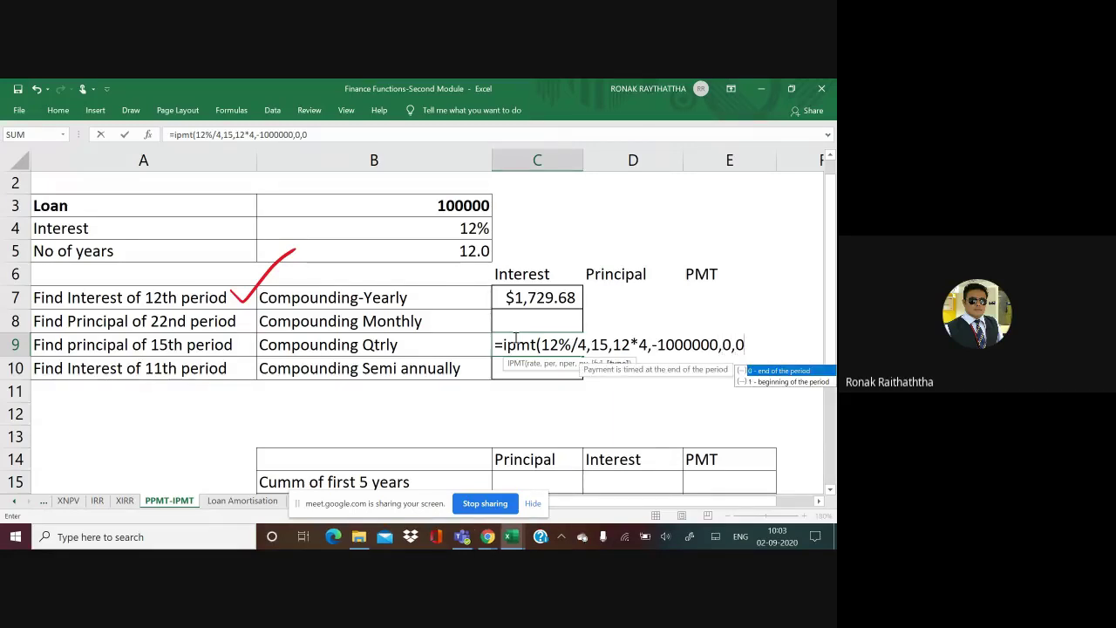
type(")")
key("Return")
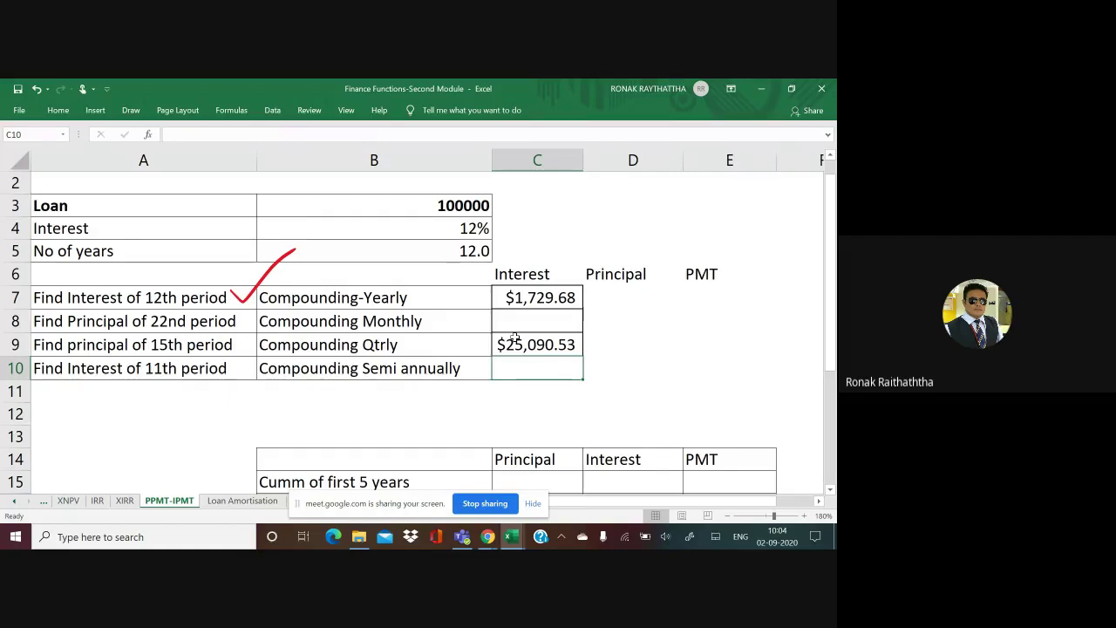
double_click(515, 343)
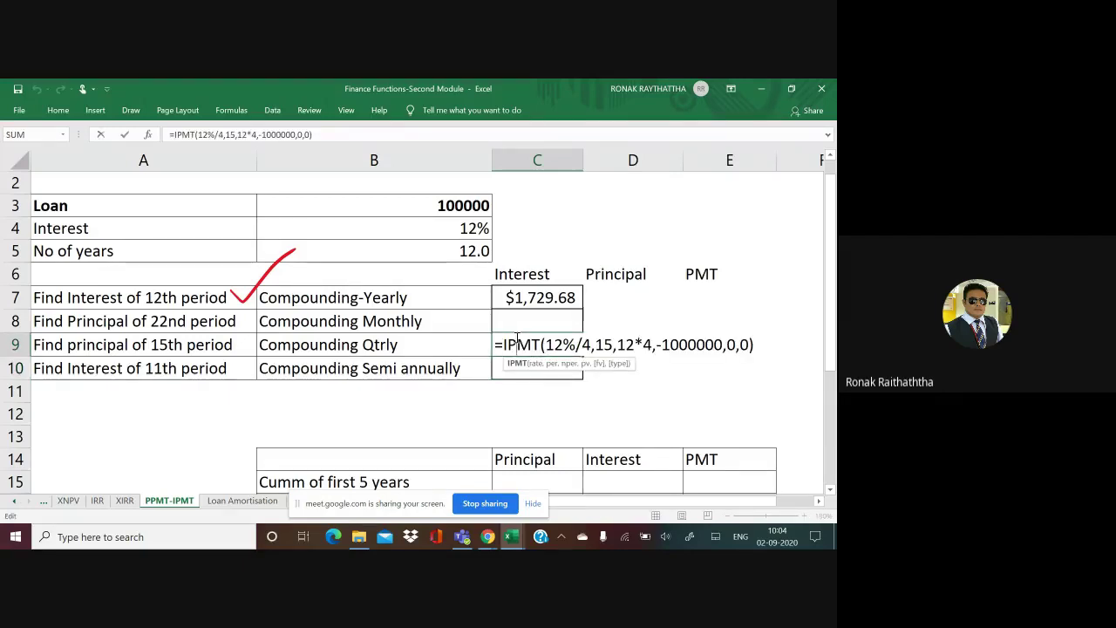
key("ctrl+Return")
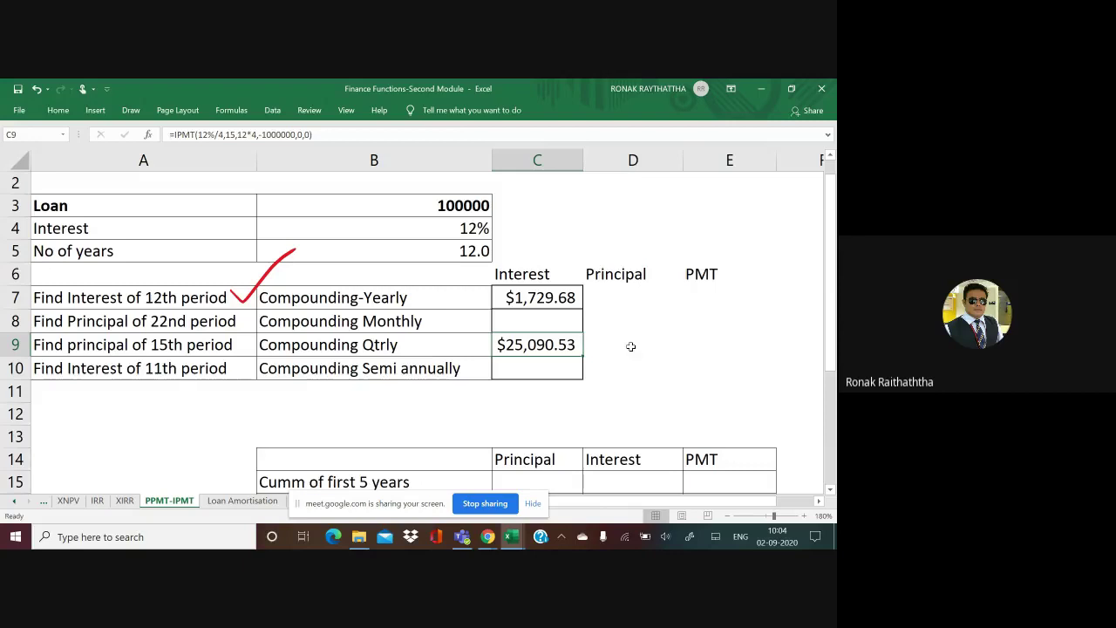
left_click(617, 340)
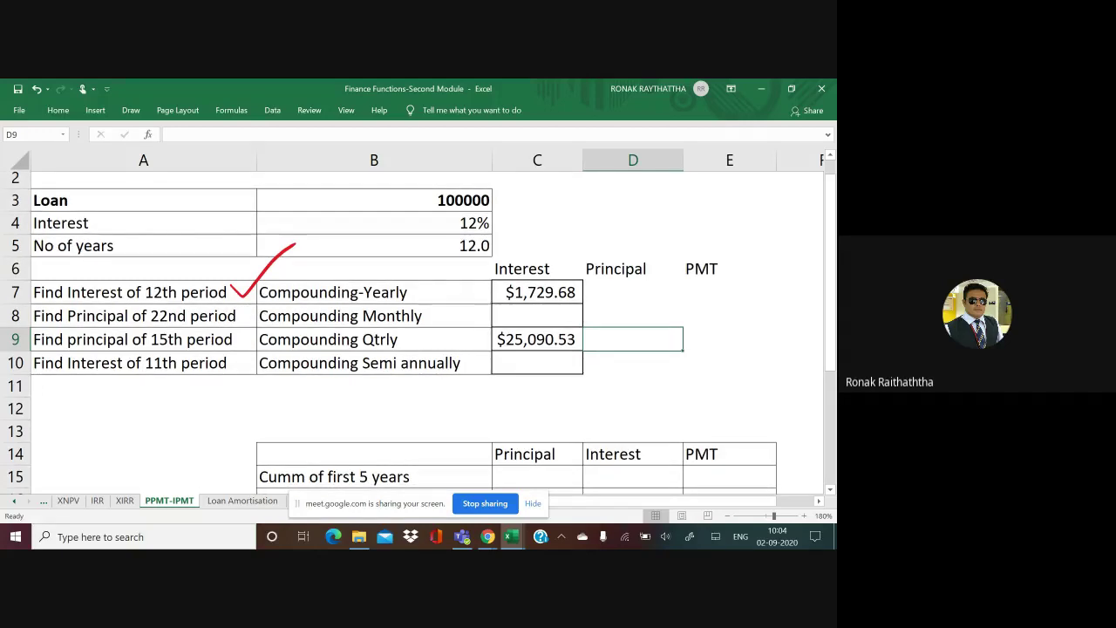
Step: Draw red ticks beside the monthly and semi-annual questions
scroll(617, 339, "down", 4)
scroll(617, 340, "up", 3)
scroll(616, 339, "down", 1)
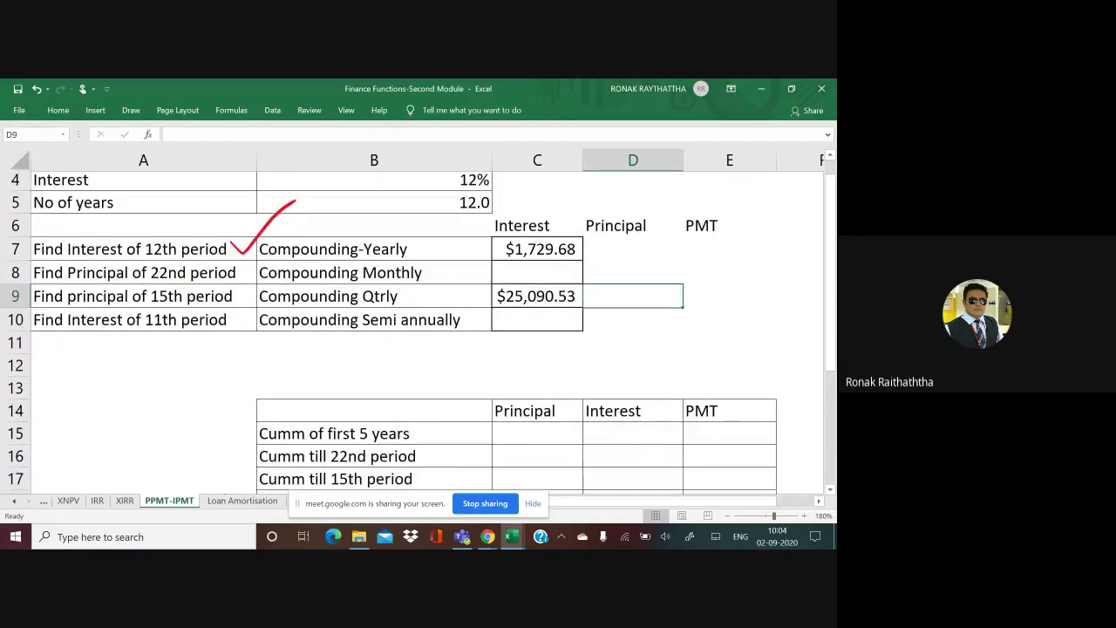
scroll(616, 339, "up", 1)
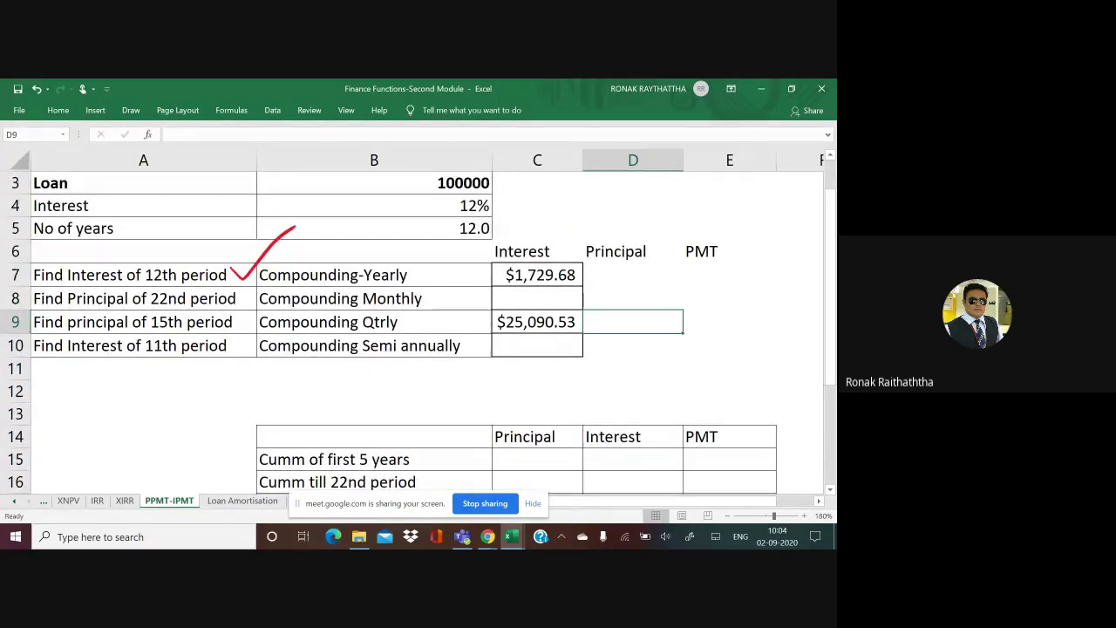
left_click(525, 298)
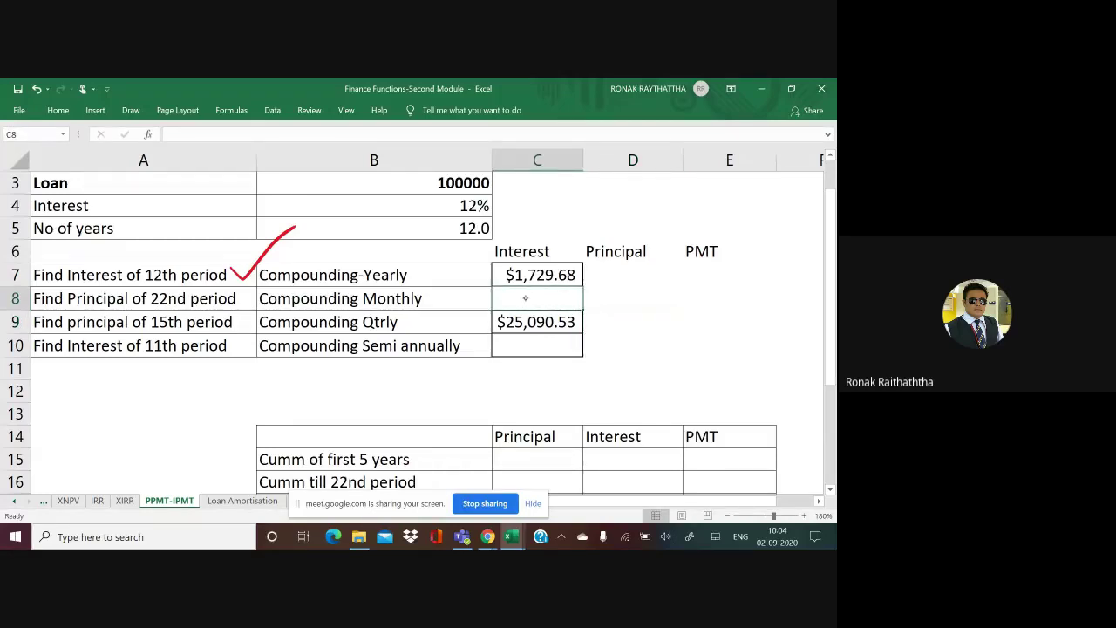
left_click_drag(587, 294, 624, 278)
left_click_drag(592, 342, 628, 326)
Step: Delete the stray ink circle from the sheet
scroll(598, 300, "down", 2)
left_click_drag(179, 392, 223, 381)
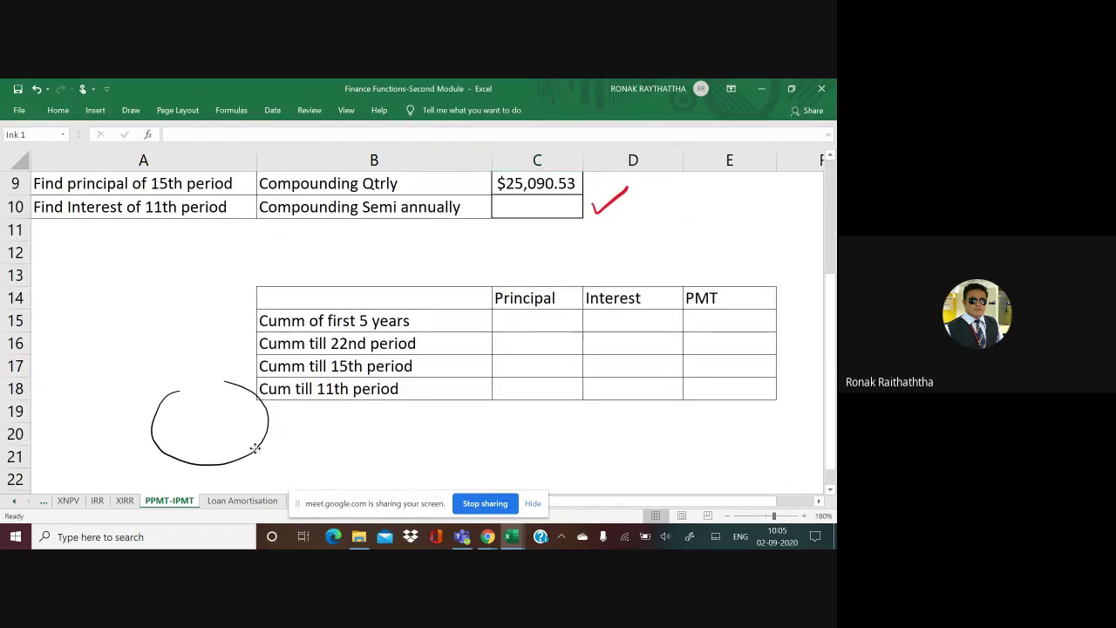
left_click(254, 448)
key("Delete")
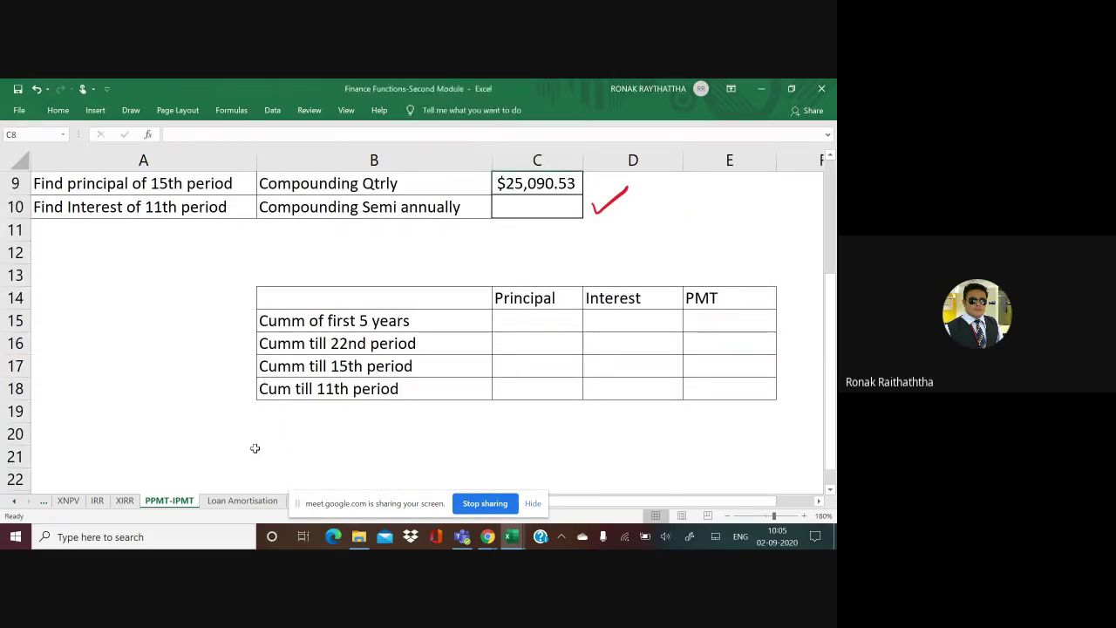
scroll(474, 251, "up", 1)
scroll(474, 251, "up", 2)
scroll(475, 251, "down", 1)
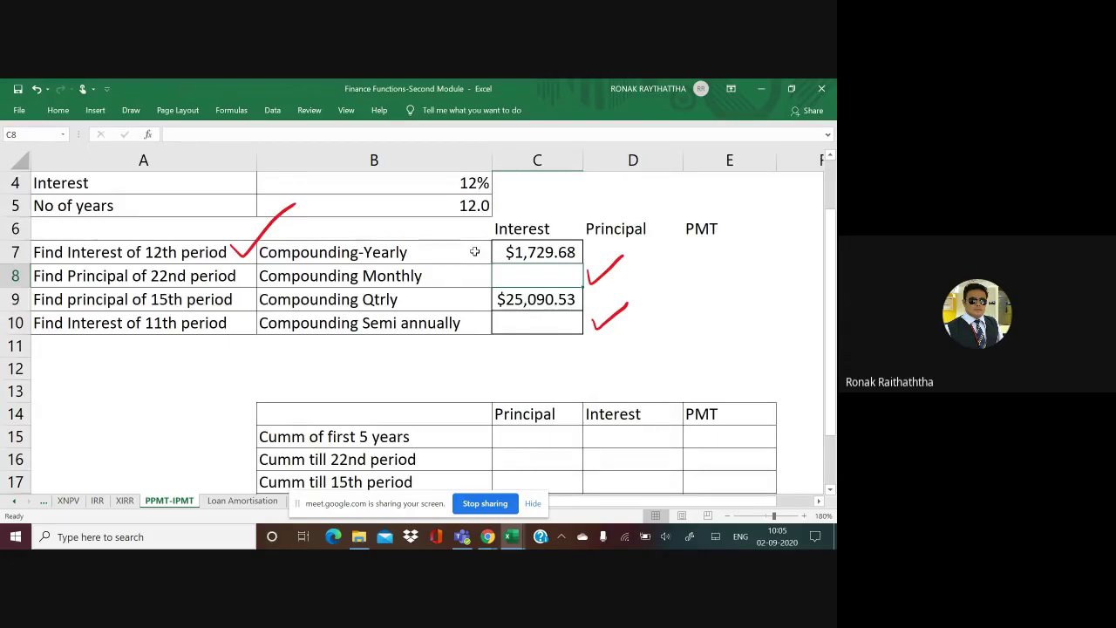
key("alt+Tab")
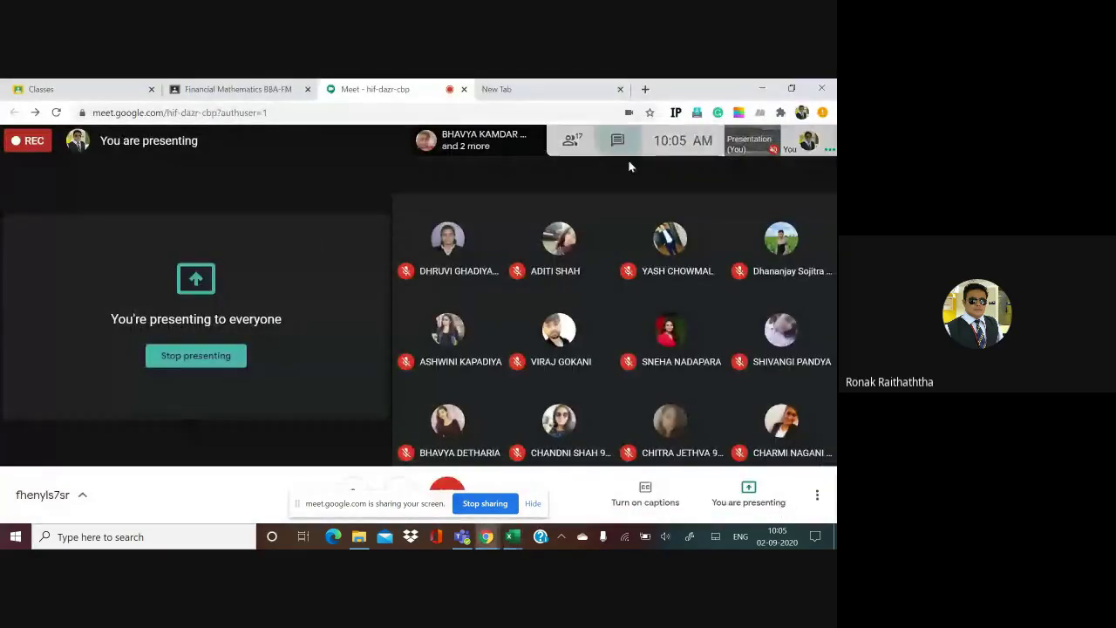
left_click(619, 142)
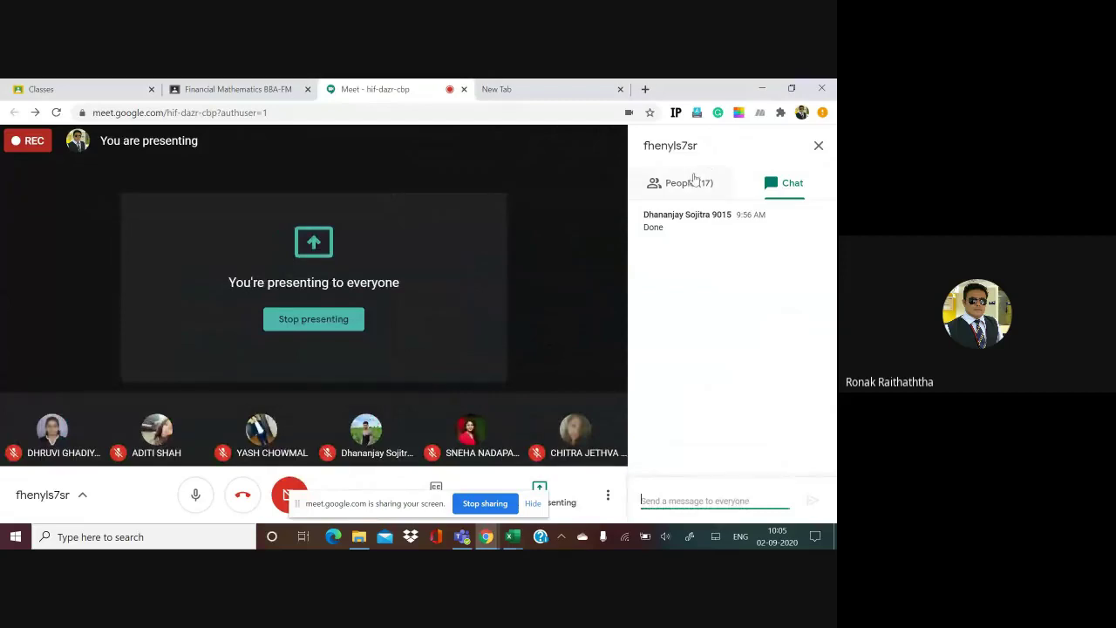
left_click(687, 181)
left_click(792, 183)
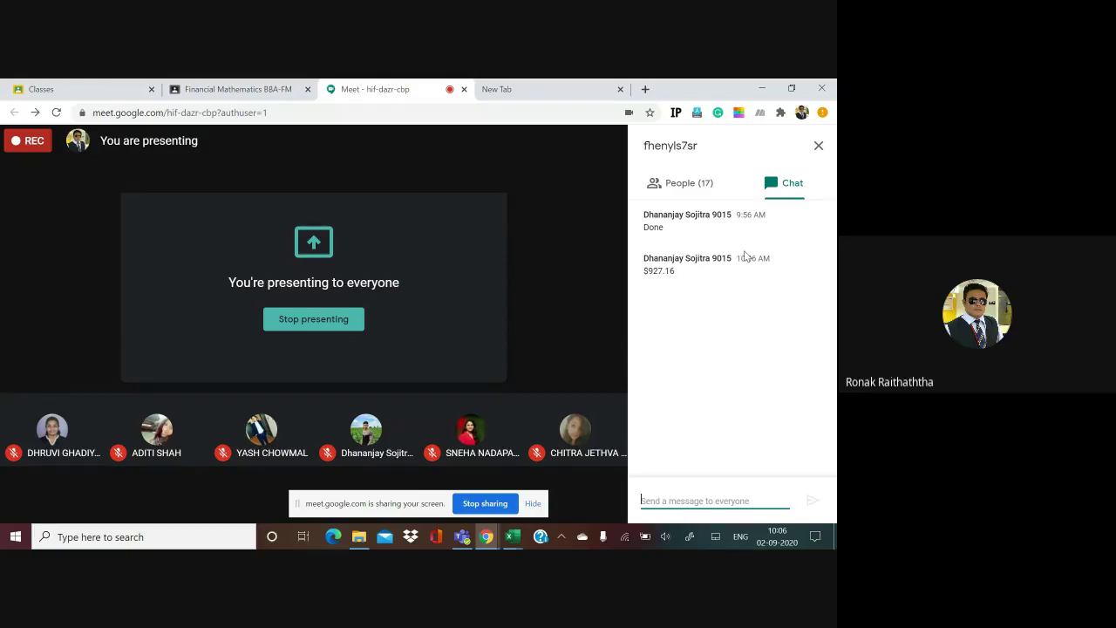
key("alt+Tab")
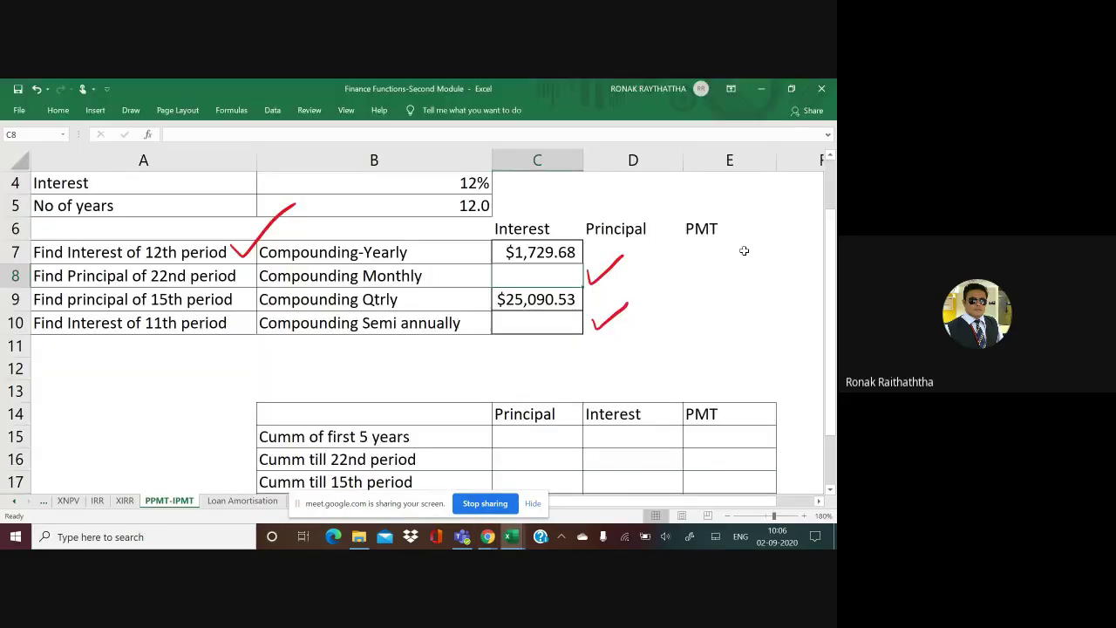
key("alt+Tab")
key("alt+Tab")
key("alt+Tab")
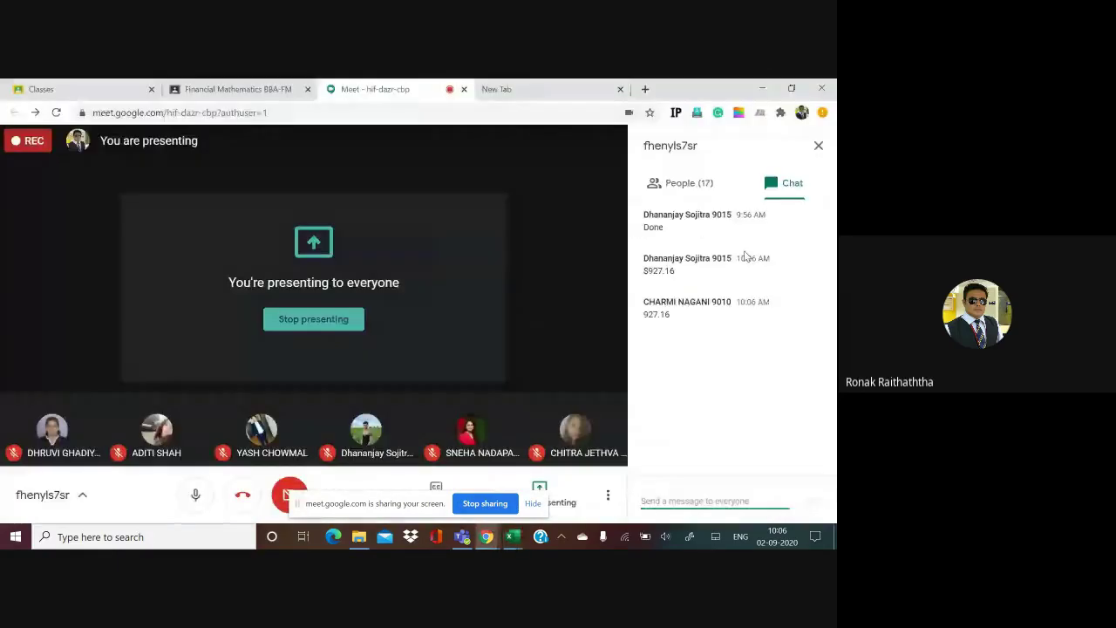
key("alt+Tab")
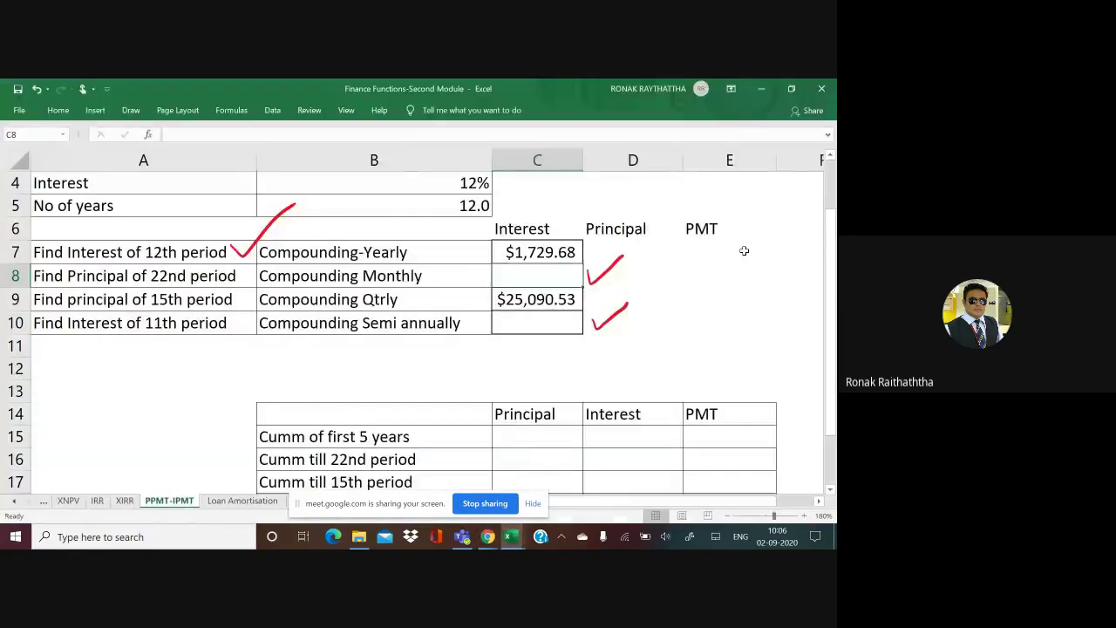
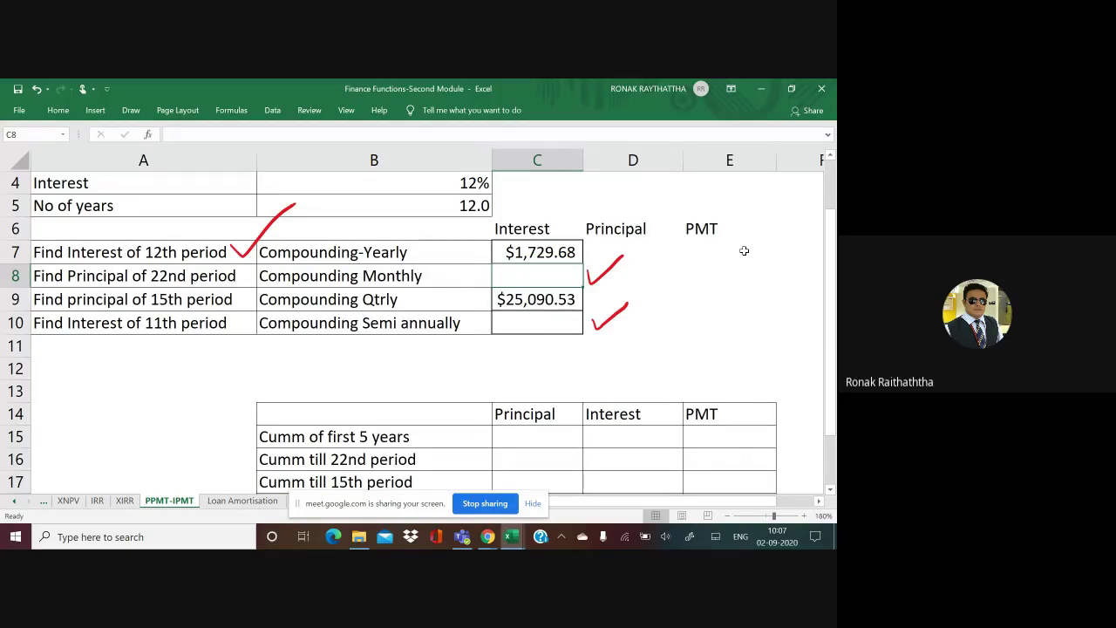
Step: Switch from Excel to the Google Meet window to read the class chat answers
key("alt+Tab")
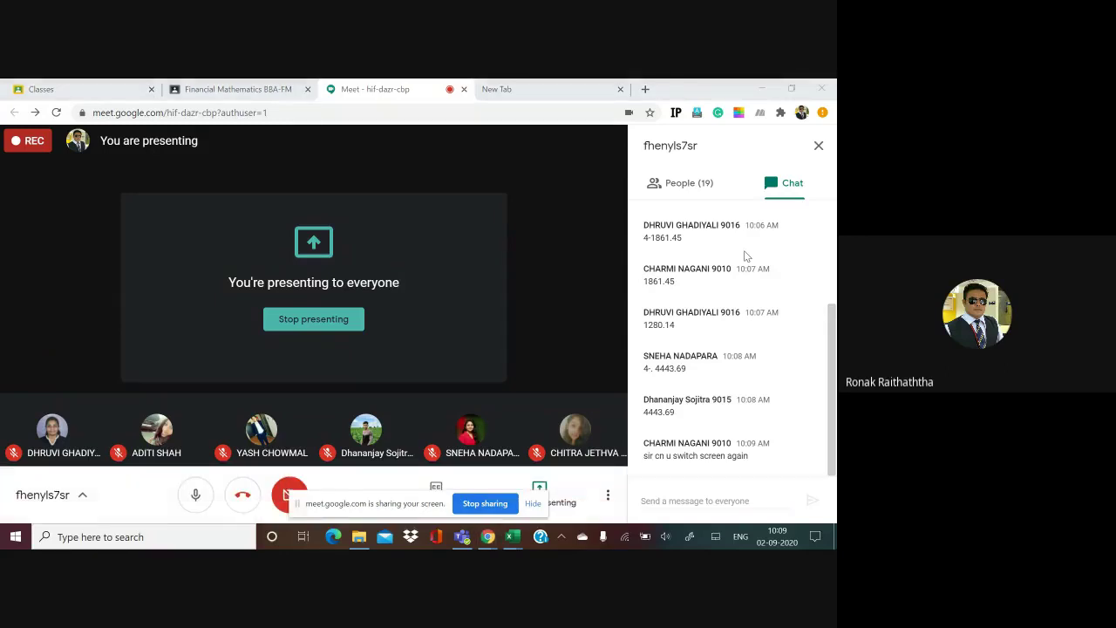
Step: Bring the Excel workbook with the PPMT-IPMT sheet back in front of Google Meet
key("alt+Tab")
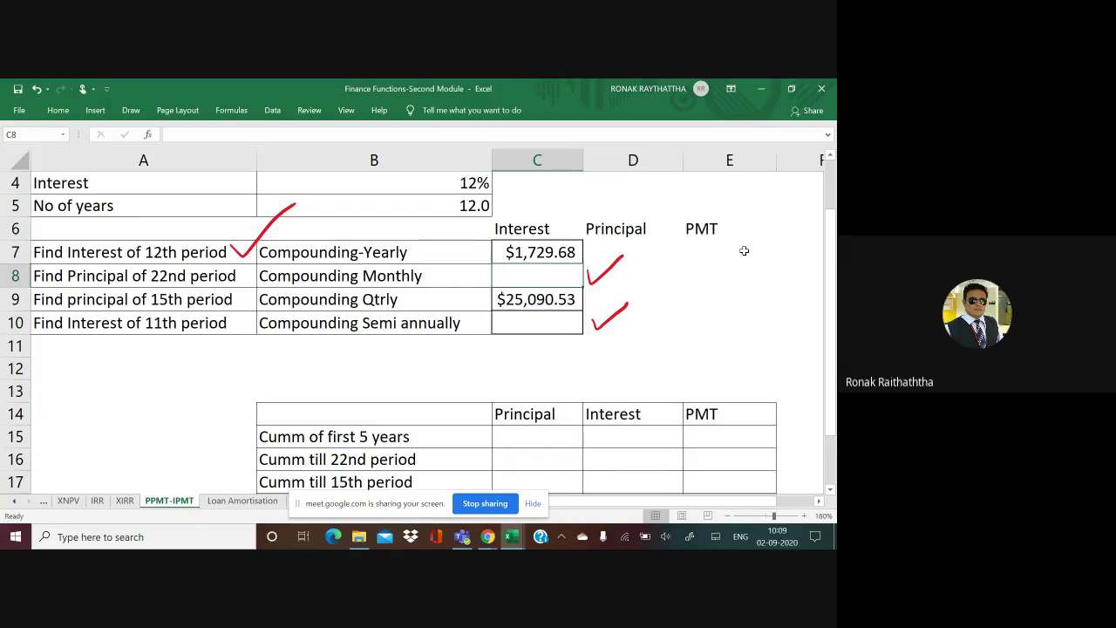
Step: Copy the four compounding type labels from B7:B10 into A15:A18
scroll(743, 250, "down", 1)
scroll(744, 250, "up", 1)
left_click_drag(365, 255, 362, 316)
key("ctrl+c")
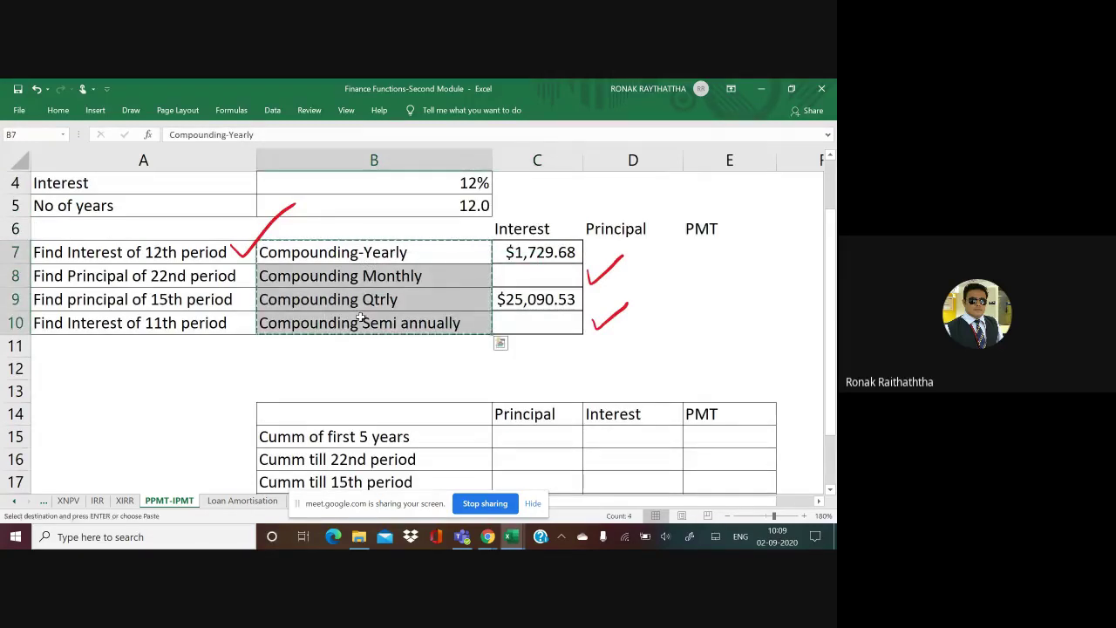
scroll(347, 320, "down", 1)
left_click(168, 367)
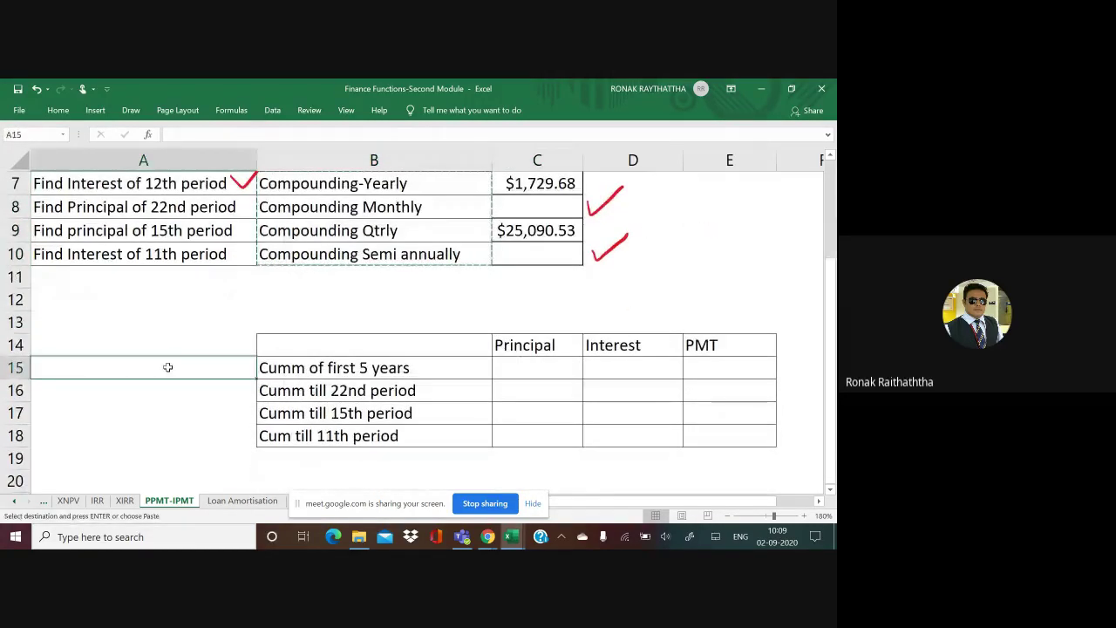
key("ctrl+v")
Step: Add the column headings 'Frequency' in A14 and 'Find:' in B14
left_click(200, 345)
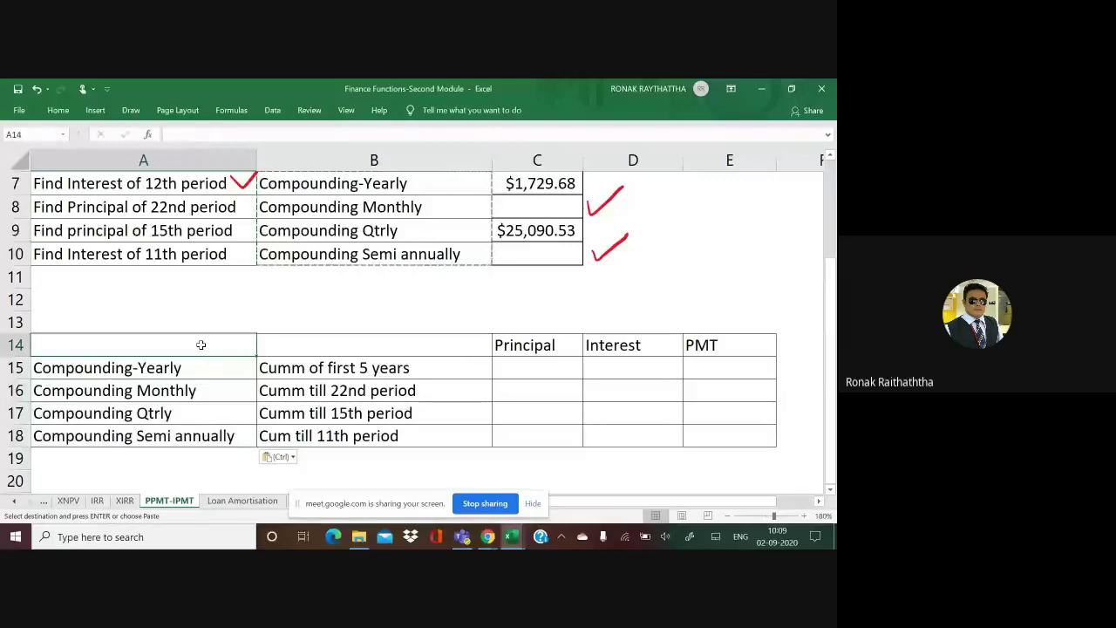
type("Fre")
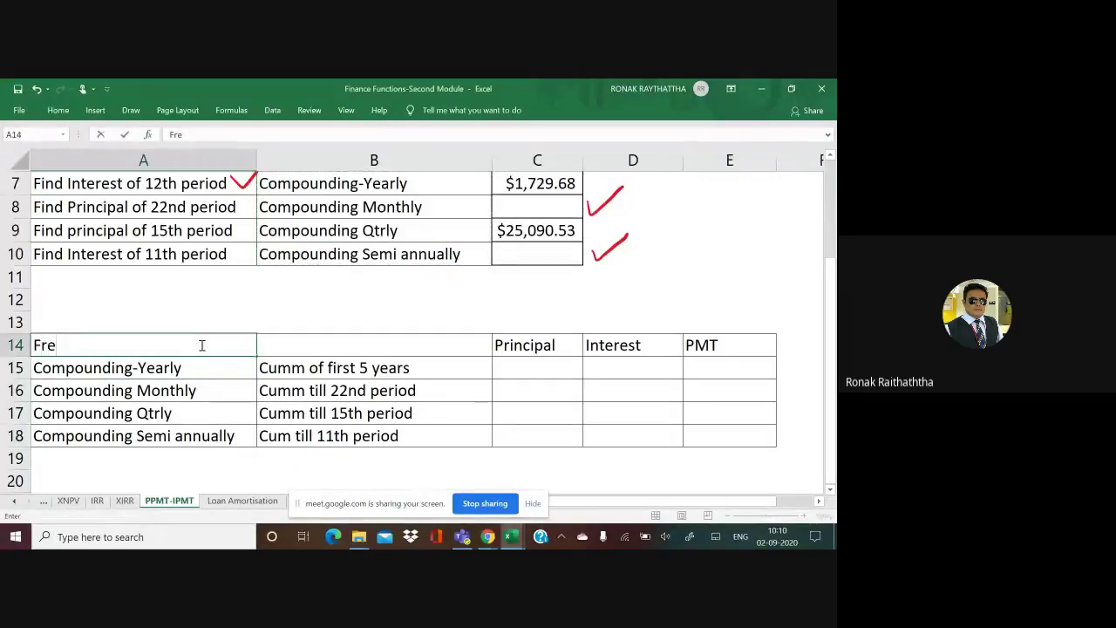
type("quency")
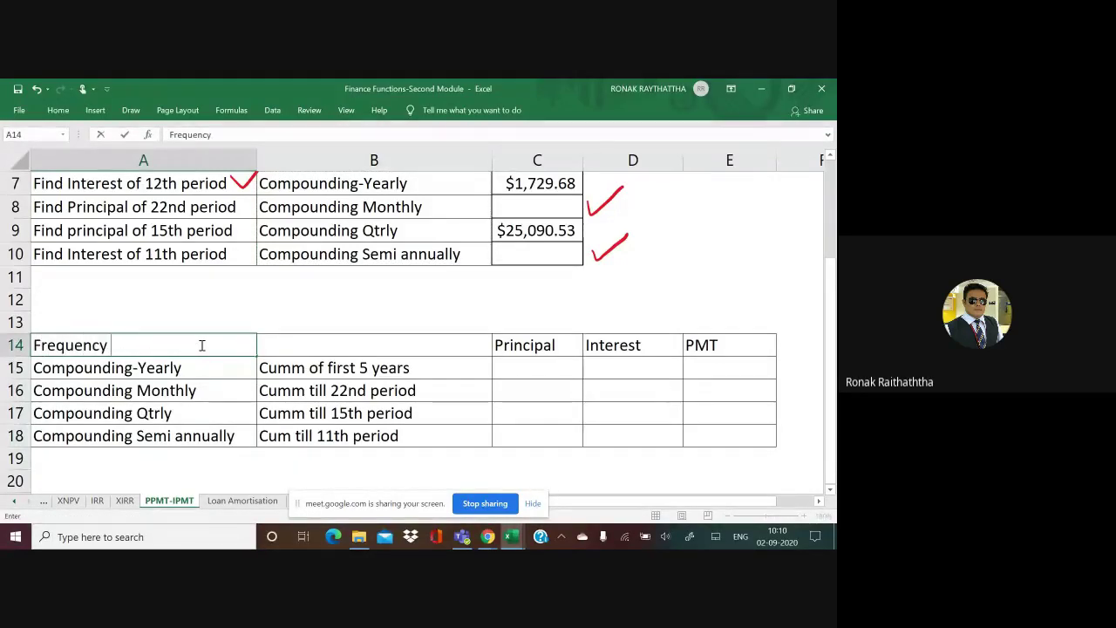
key("ctrl+Return")
key("Tab")
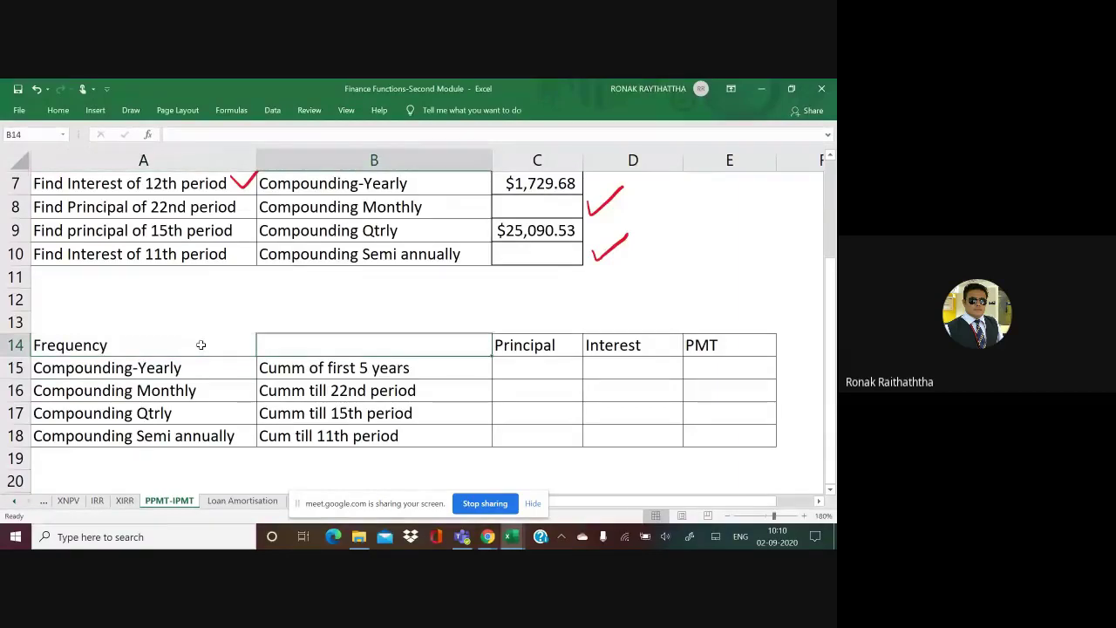
type("FInd")
key("BackSpace")
key("BackSpace")
key("BackSpace")
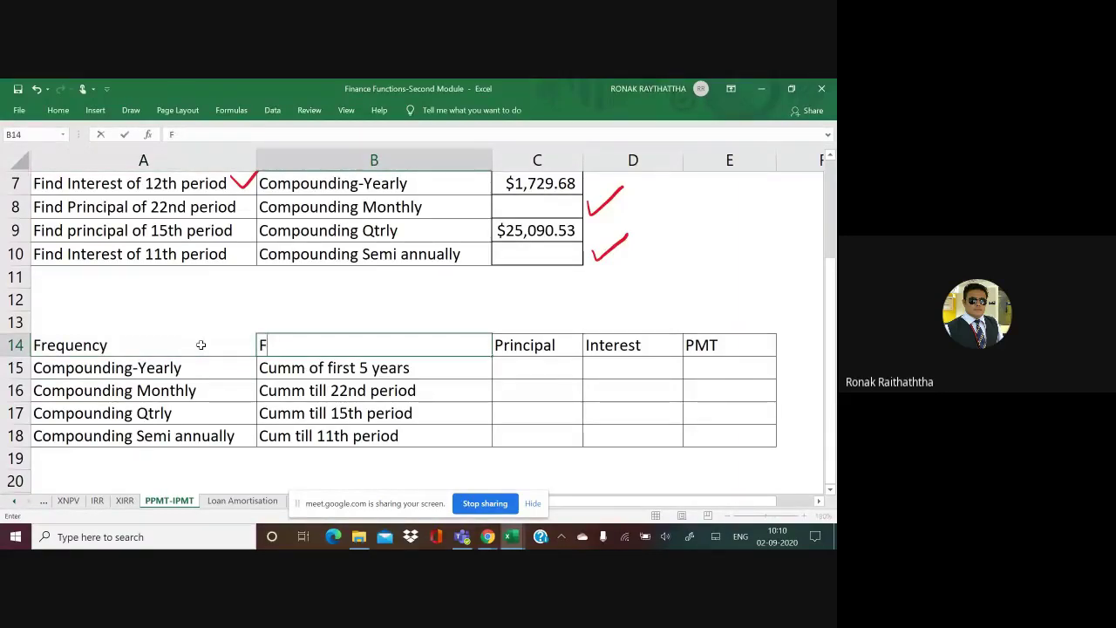
type("inf")
key("BackSpace")
type("d")
type(":")
key("Return")
key("Up")
key("Up")
key("Up")
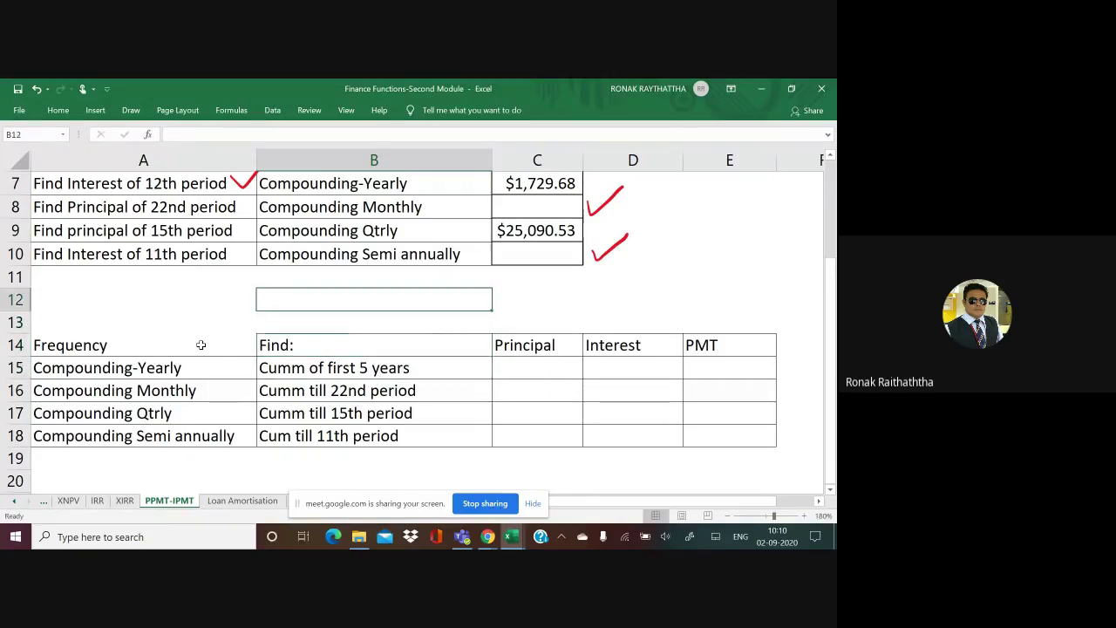
key("Left")
key("Down")
key("Down")
key("ctrl+shift+Down")
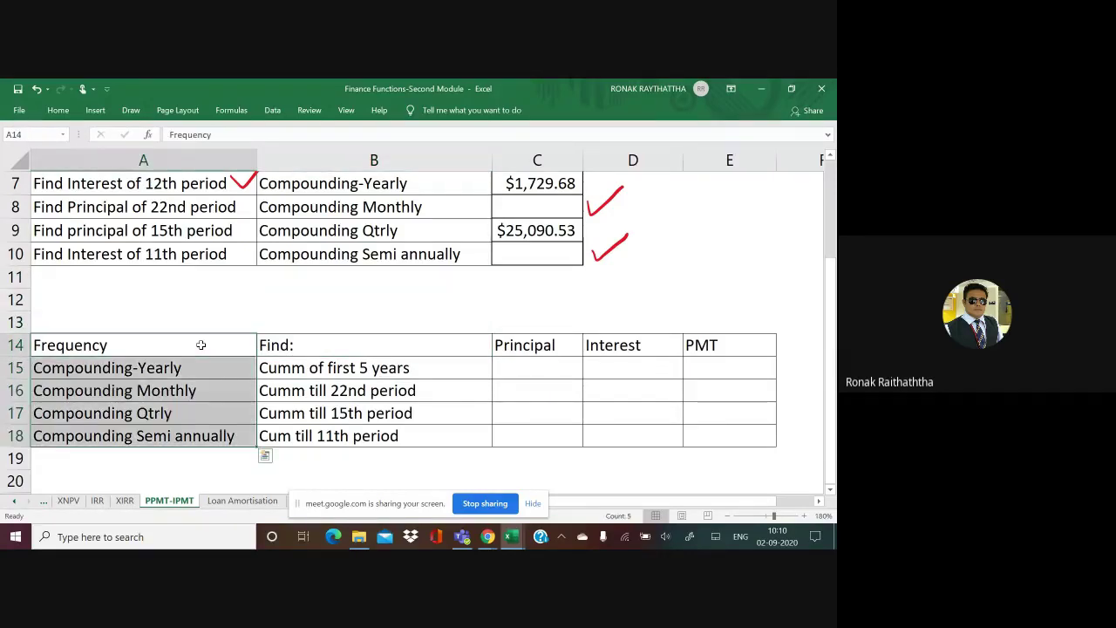
key("Right")
key("Right")
key("Right")
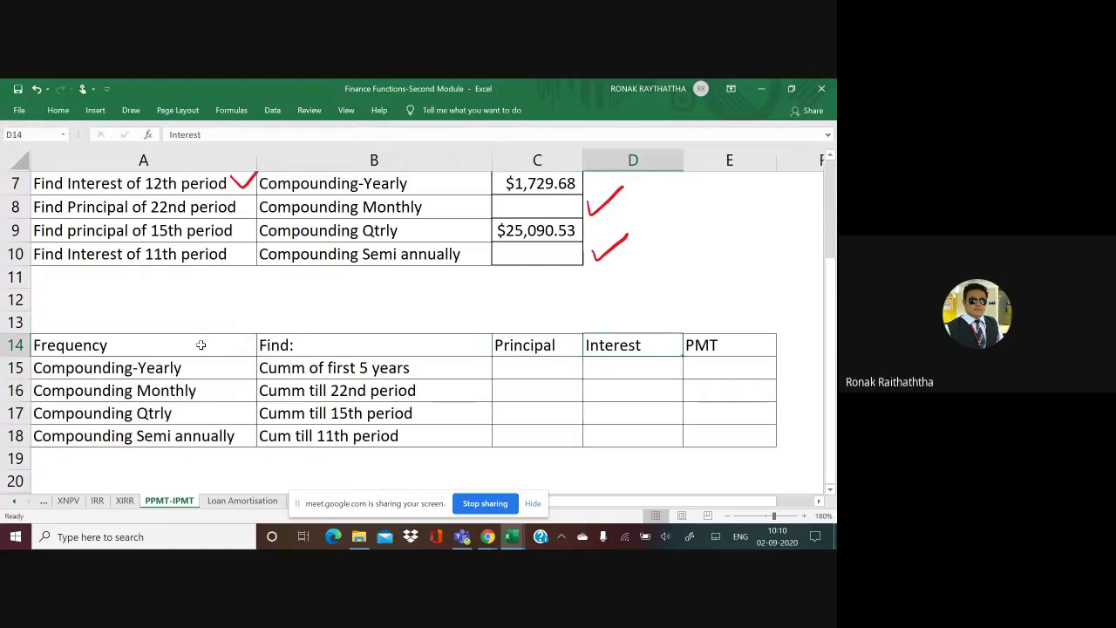
scroll(240, 338, "up", 1)
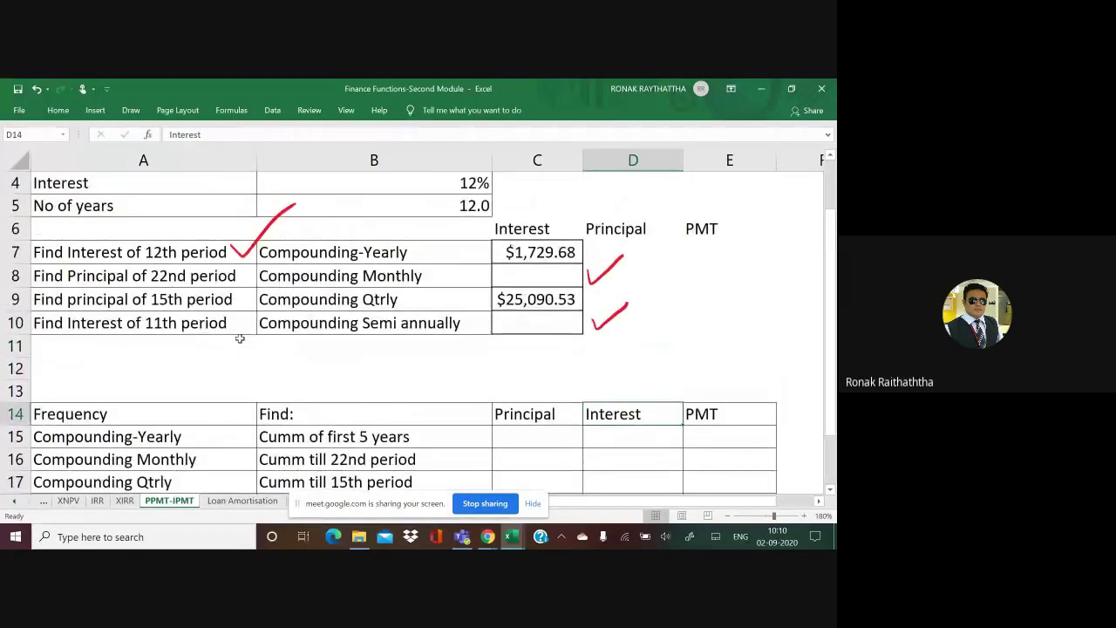
scroll(261, 346, "down", 1)
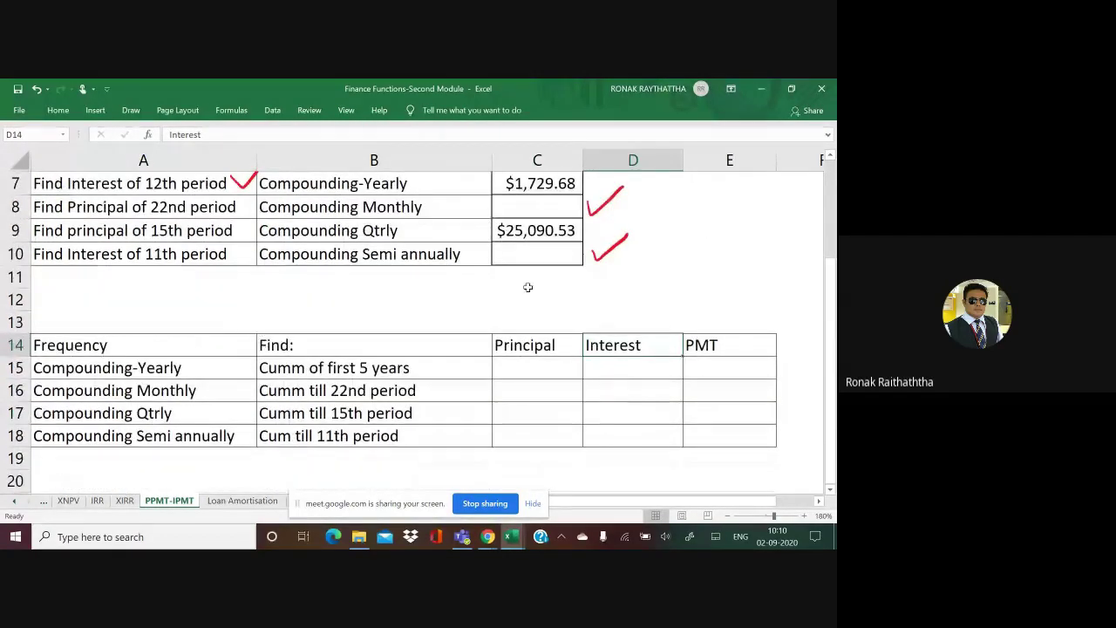
mouse_move(778, 542)
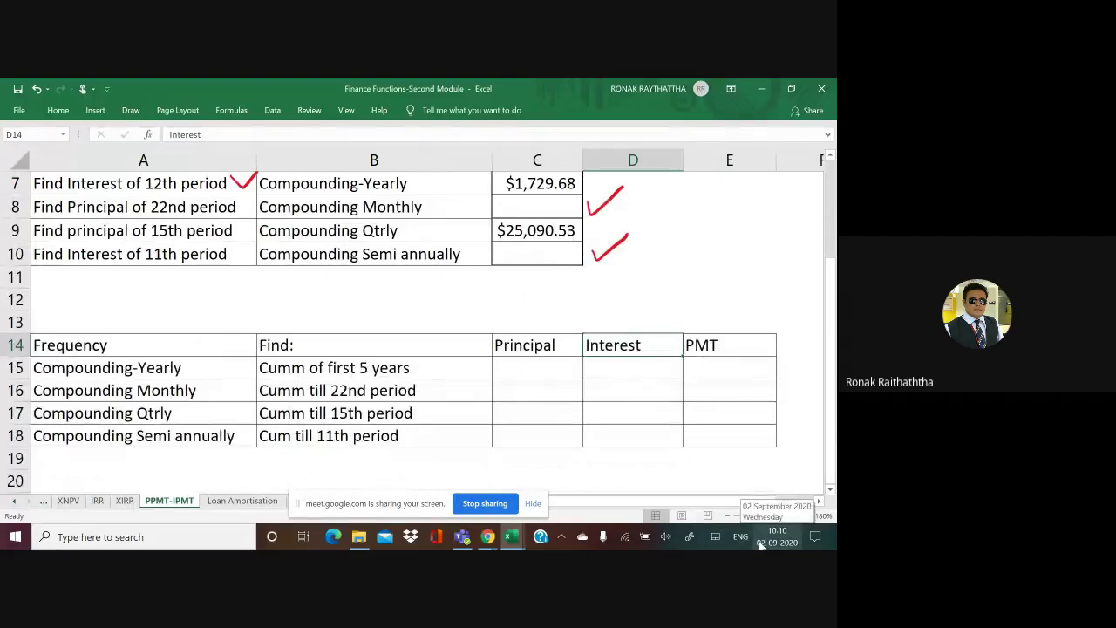
left_click(430, 361)
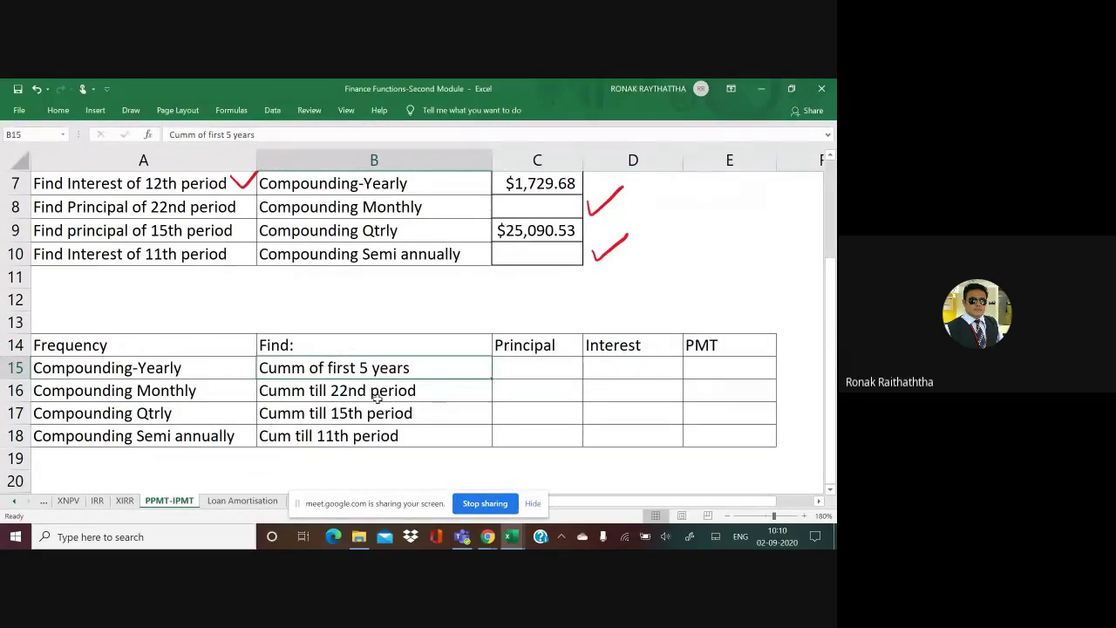
scroll(377, 403, "up", 1)
scroll(376, 404, "down", 1)
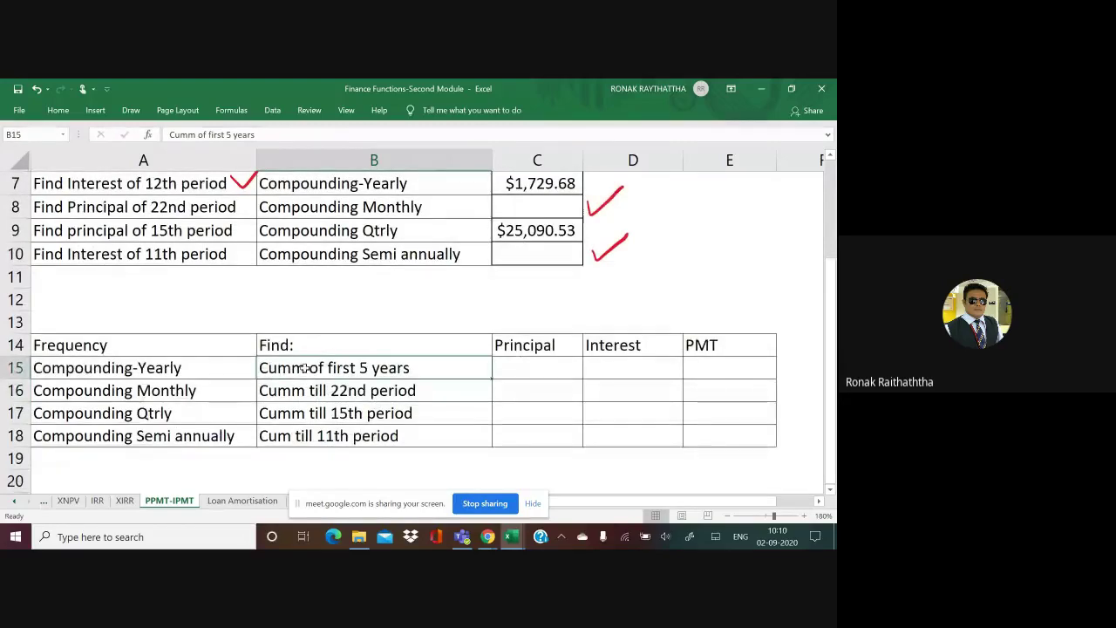
scroll(409, 357, "up", 2)
scroll(409, 357, "down", 1)
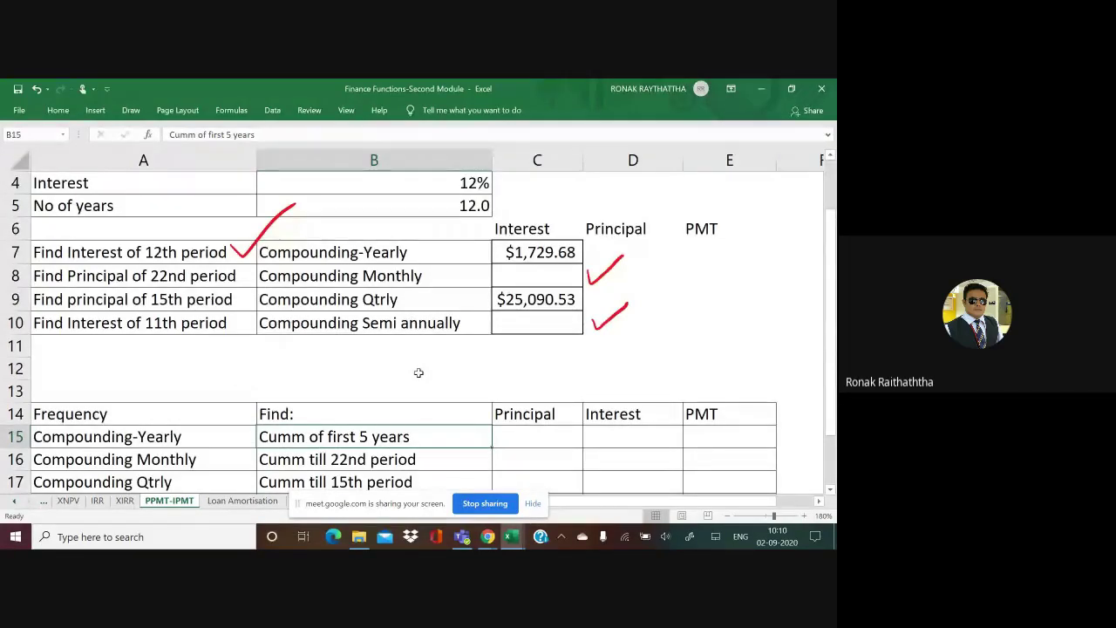
scroll(419, 372, "down", 1)
left_click(208, 350)
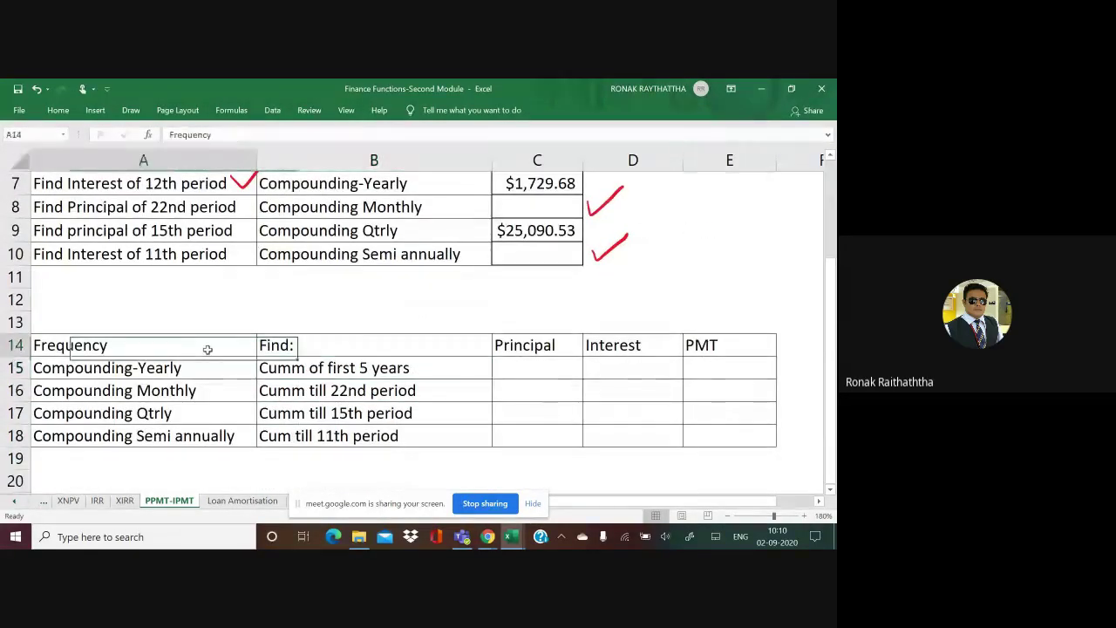
left_click_drag(207, 349, 672, 436)
scroll(366, 312, "up", 2)
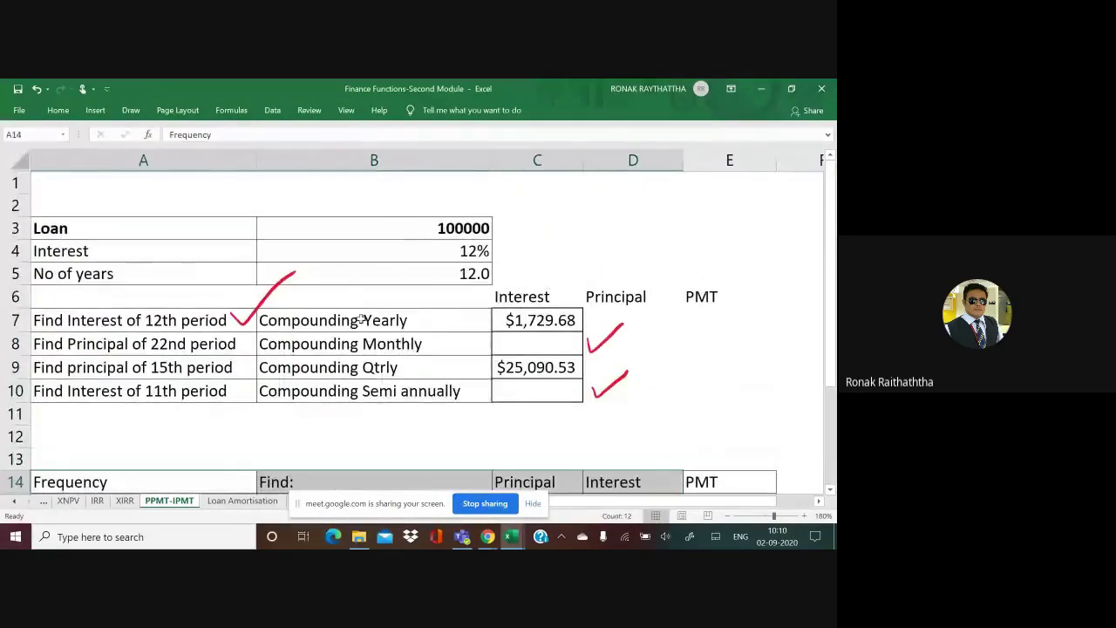
left_click_drag(360, 320, 358, 391)
scroll(278, 415, "down", 1)
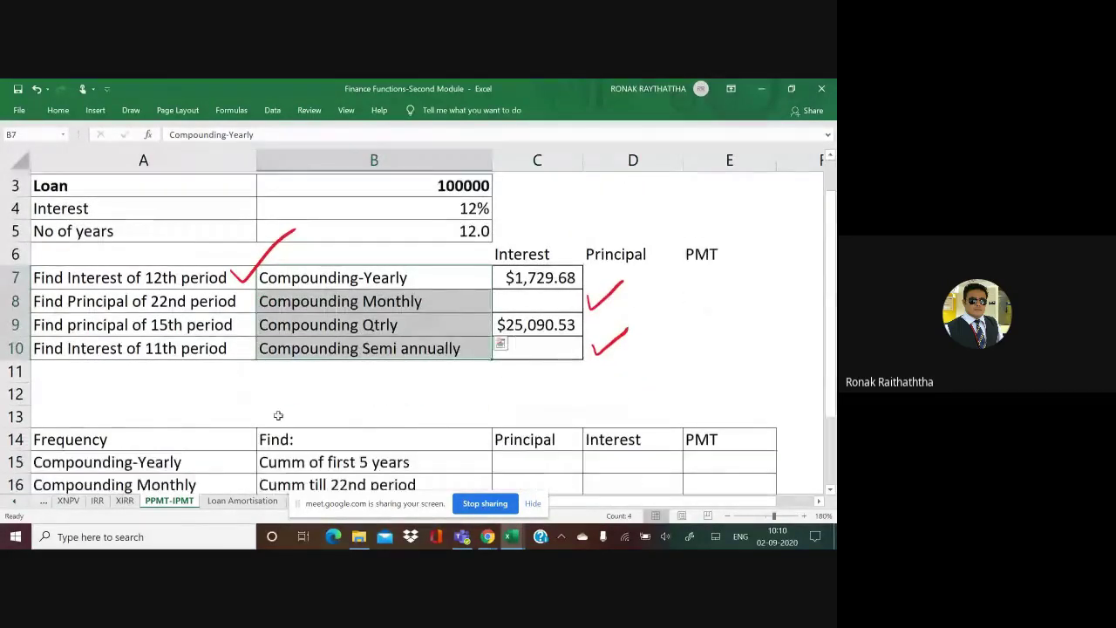
scroll(278, 415, "down", 1)
scroll(175, 366, "down", 1)
left_click_drag(93, 297, 104, 365)
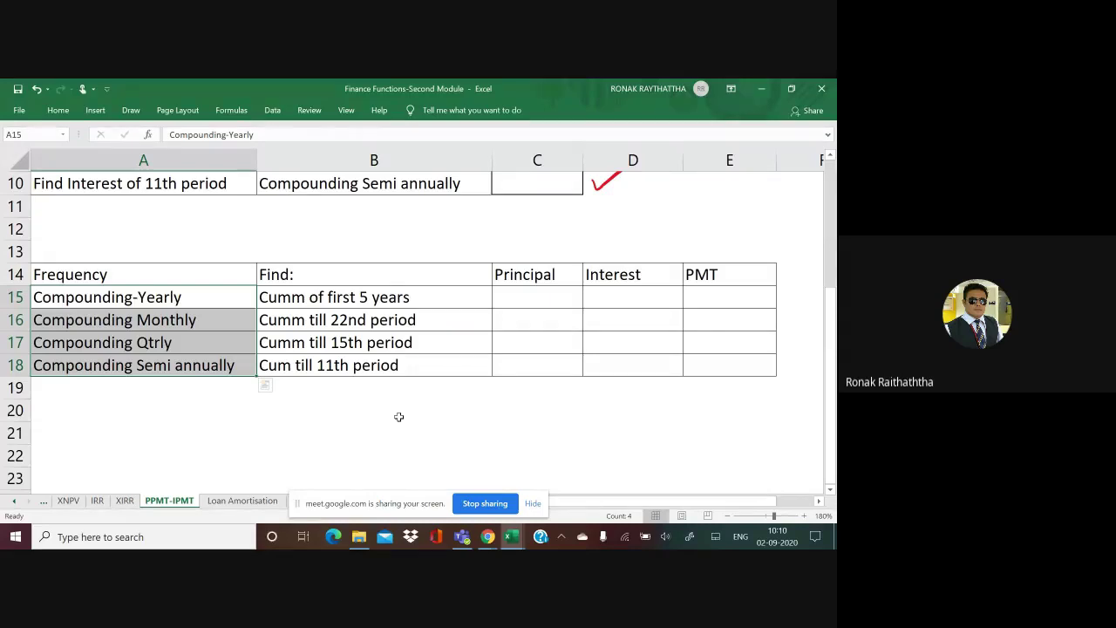
left_click(183, 301)
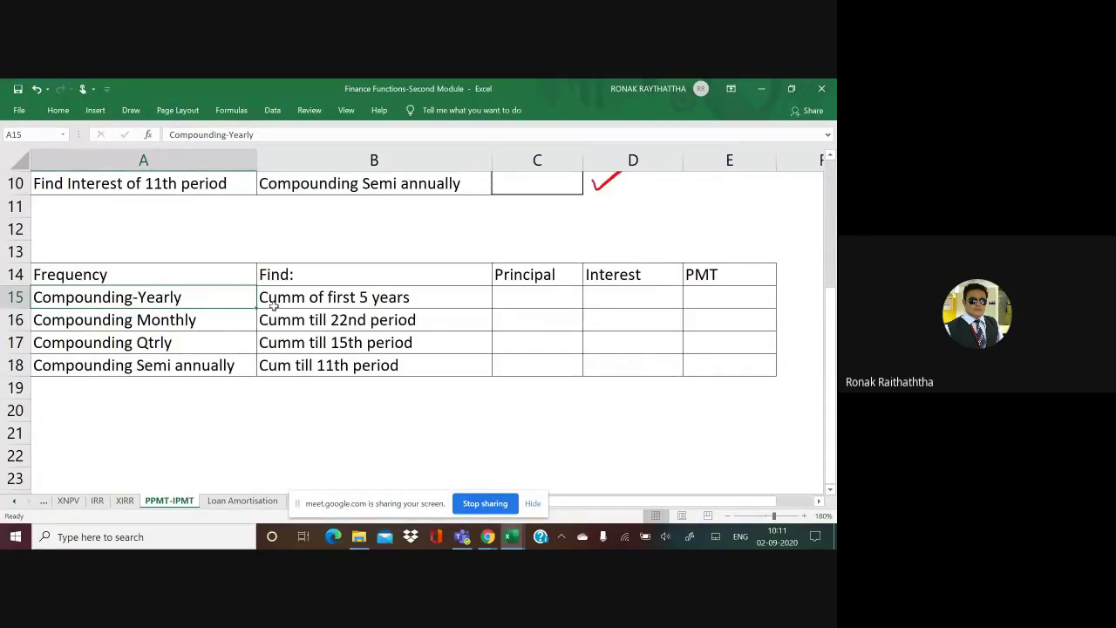
scroll(273, 304, "up", 3)
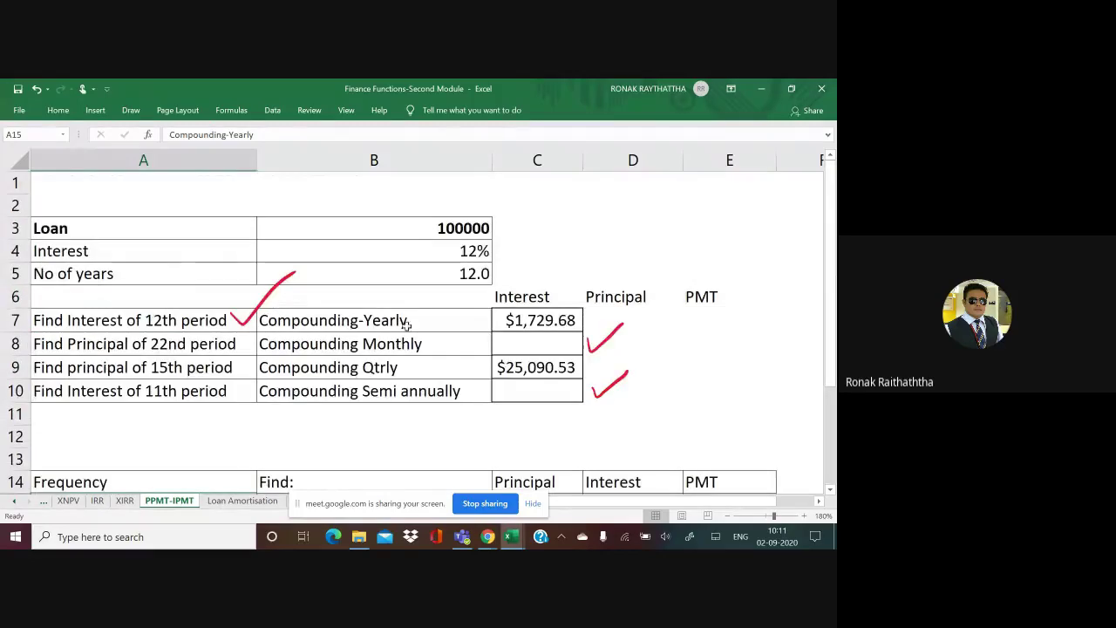
scroll(430, 300, "down", 5)
scroll(431, 301, "up", 1)
scroll(431, 304, "up", 1)
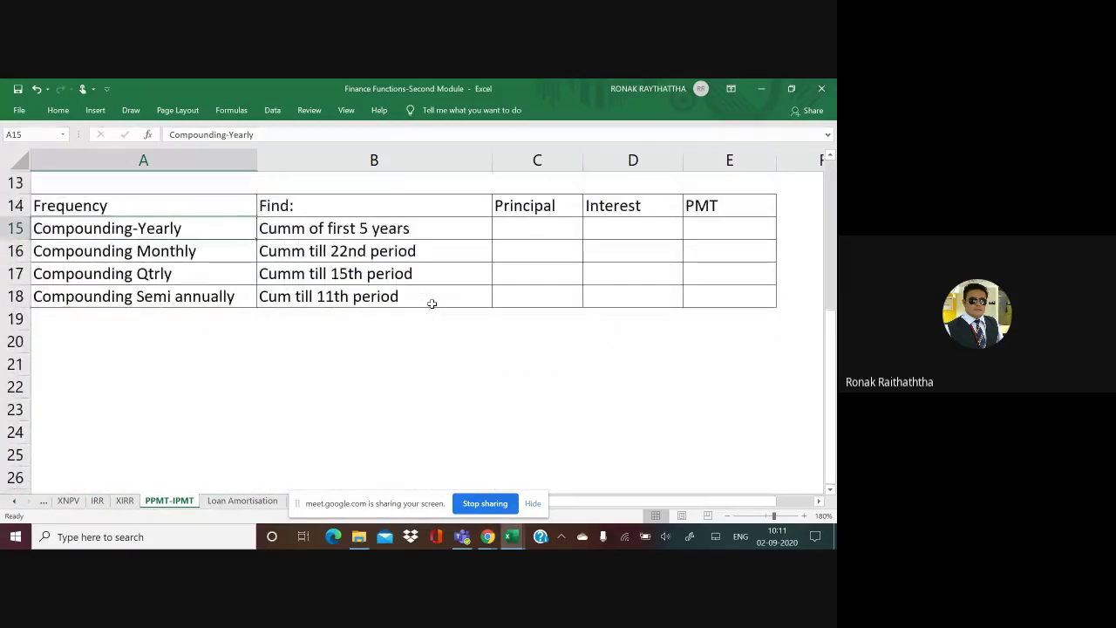
scroll(432, 303, "up", 1)
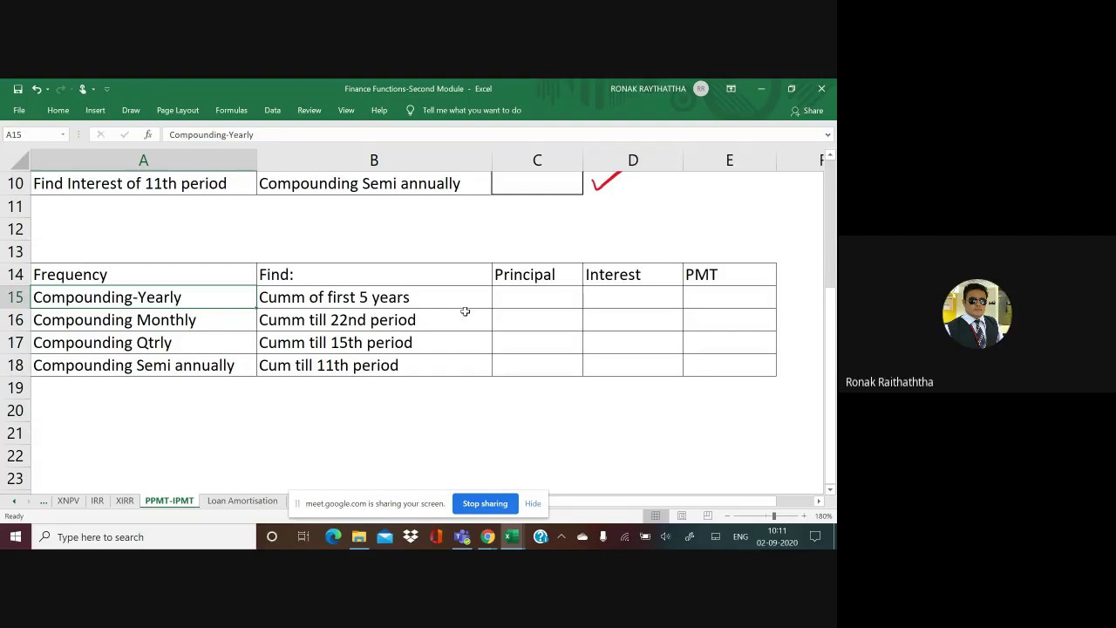
left_click(514, 297)
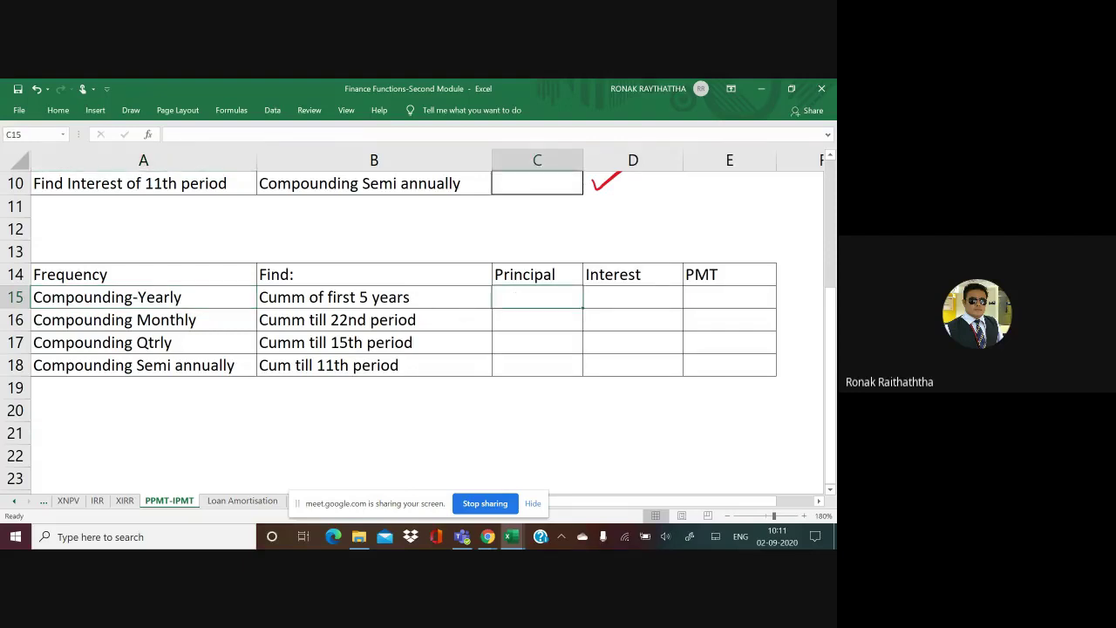
scroll(412, 321, "up", 2)
scroll(412, 321, "up", 1)
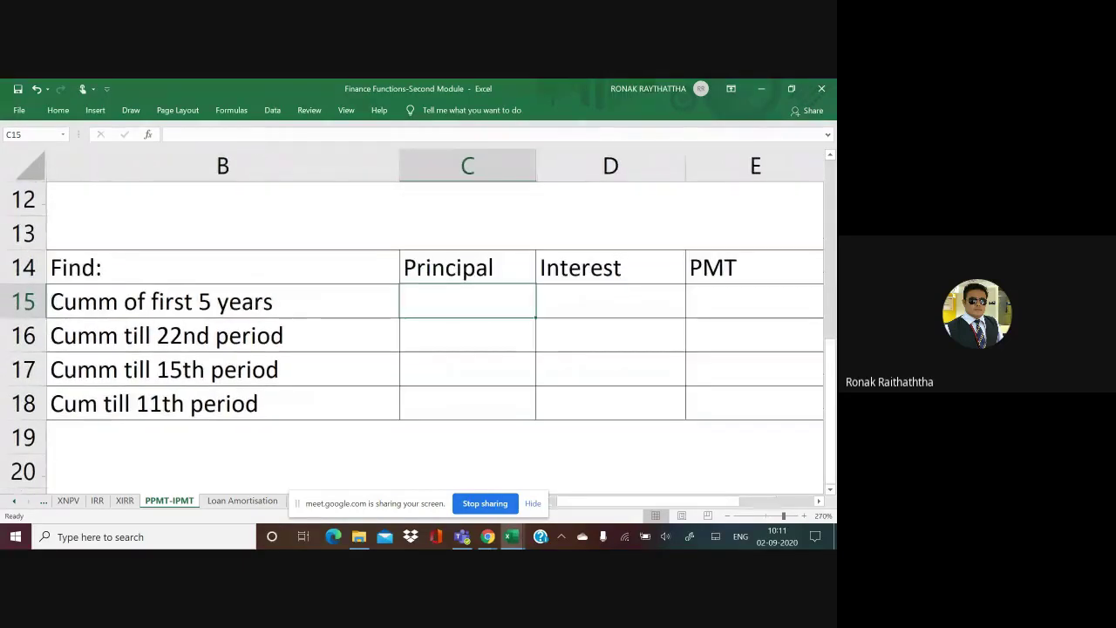
type("=cum")
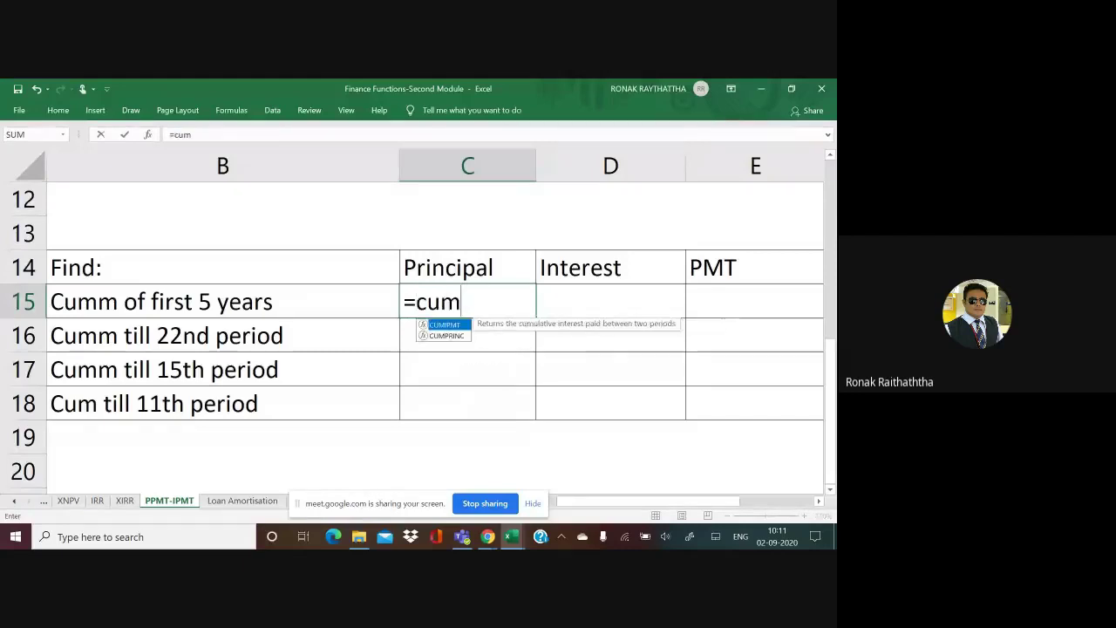
type("pri")
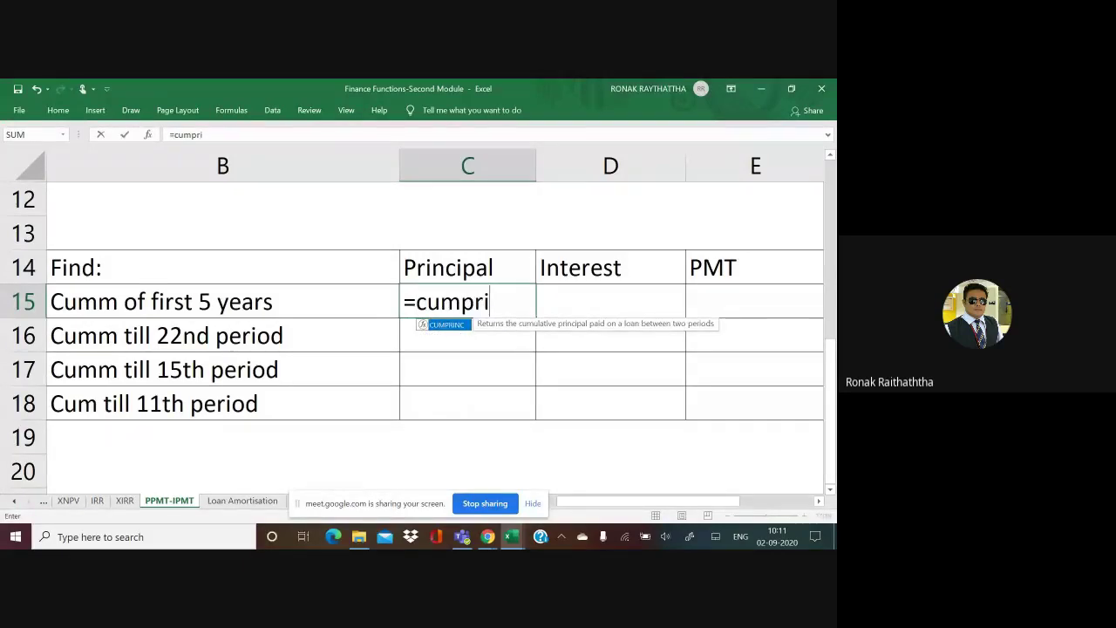
type("nc")
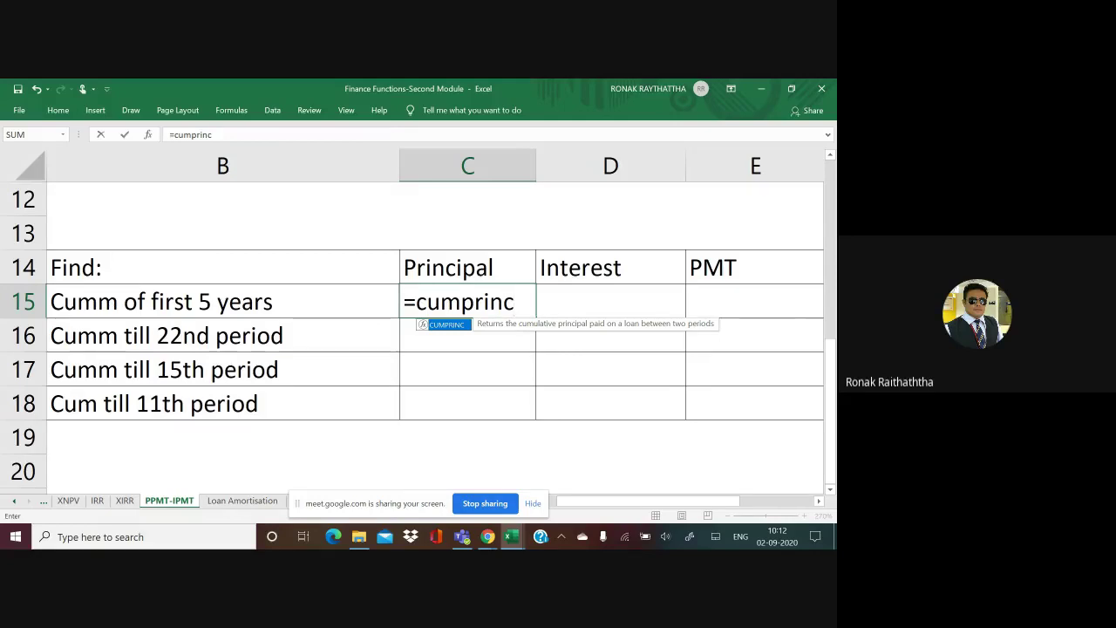
key("Escape")
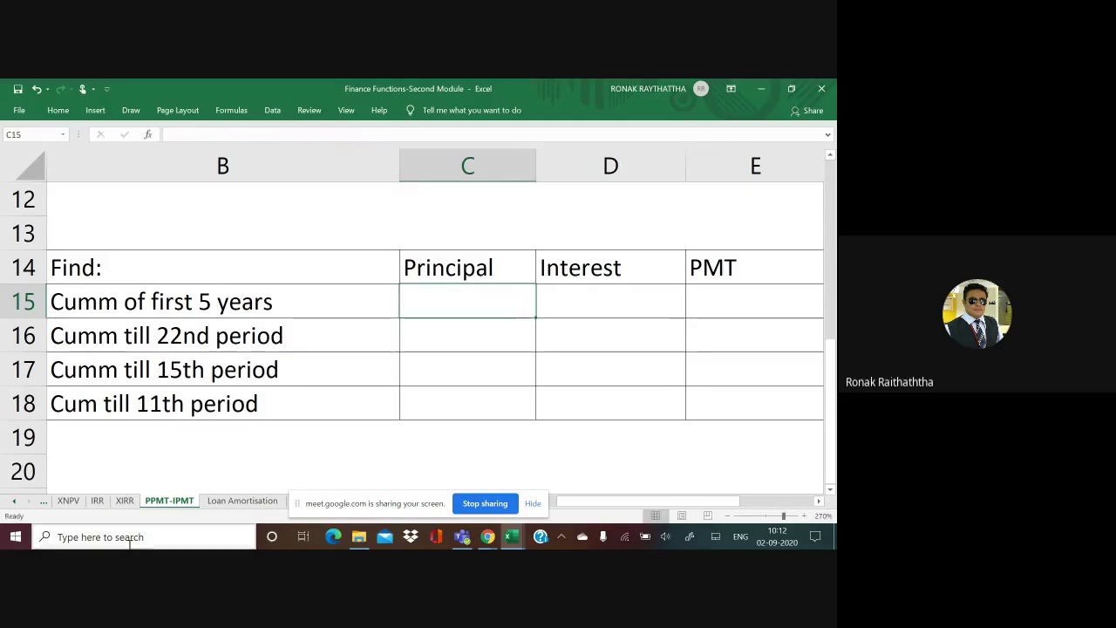
Step: Launch Windows Magnifier and magnify the zoomed-out sheet to 200%
left_click(129, 540)
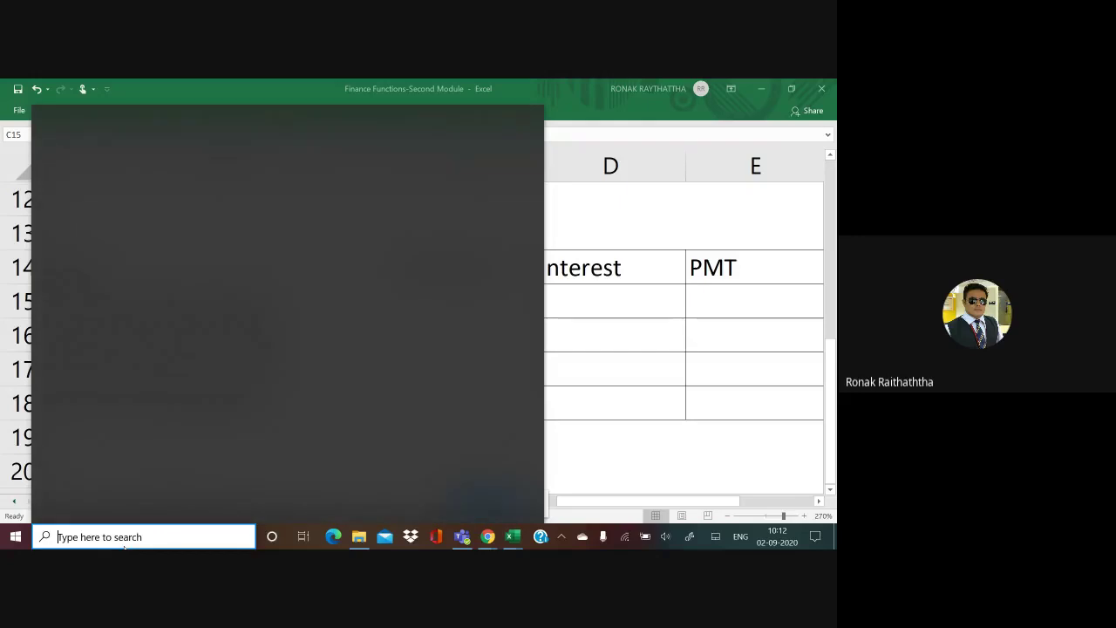
type("magni")
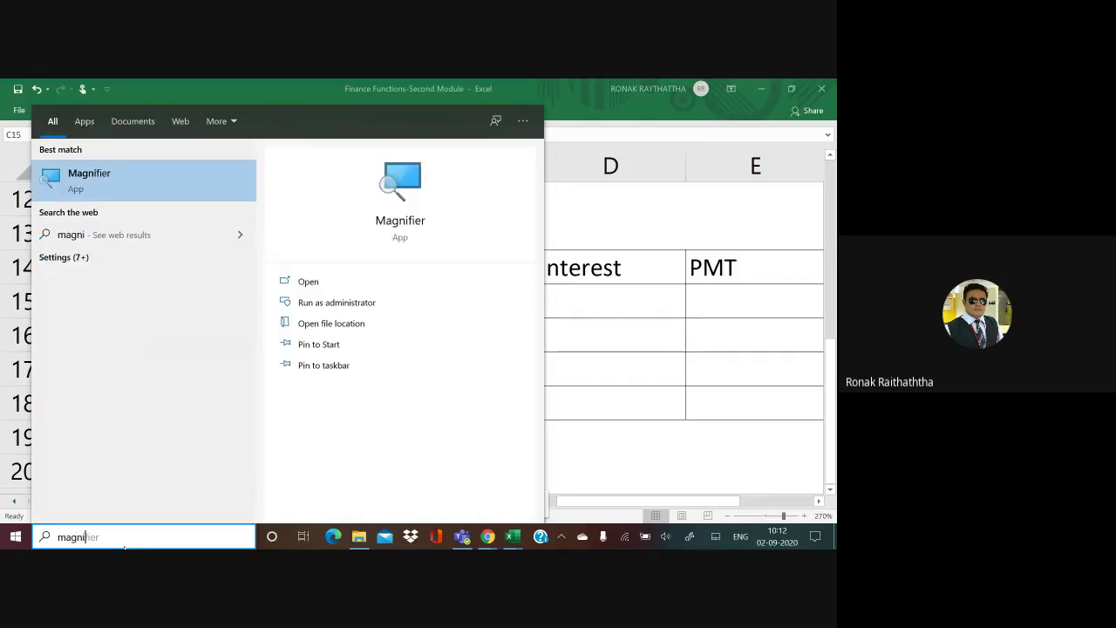
left_click(98, 167)
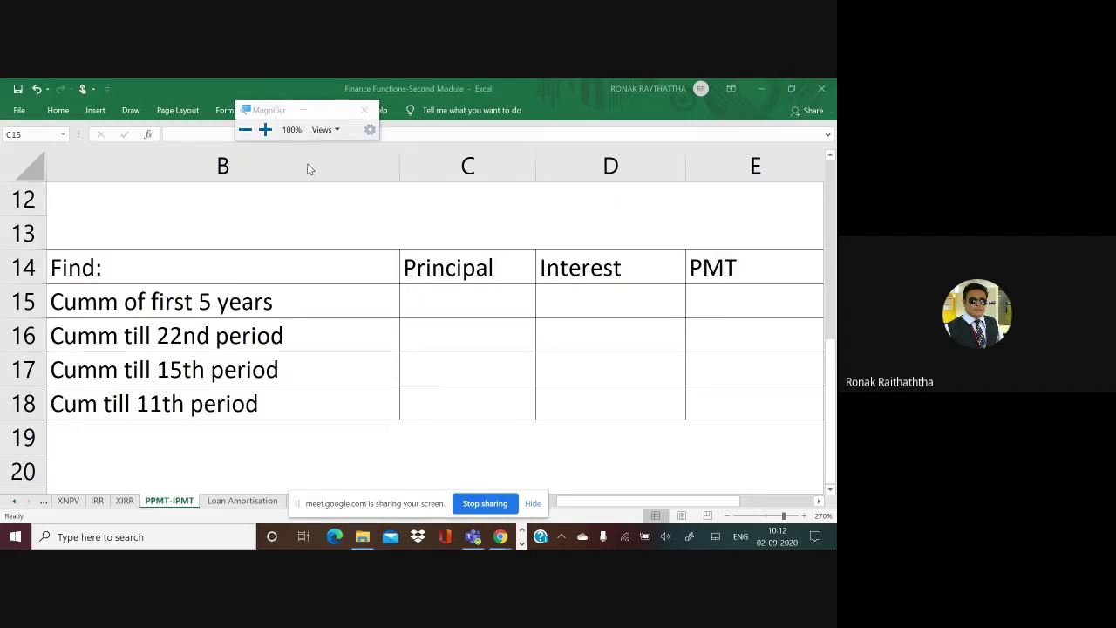
scroll(306, 163, "down", 2)
scroll(307, 163, "down", 2)
scroll(307, 163, "down", 2)
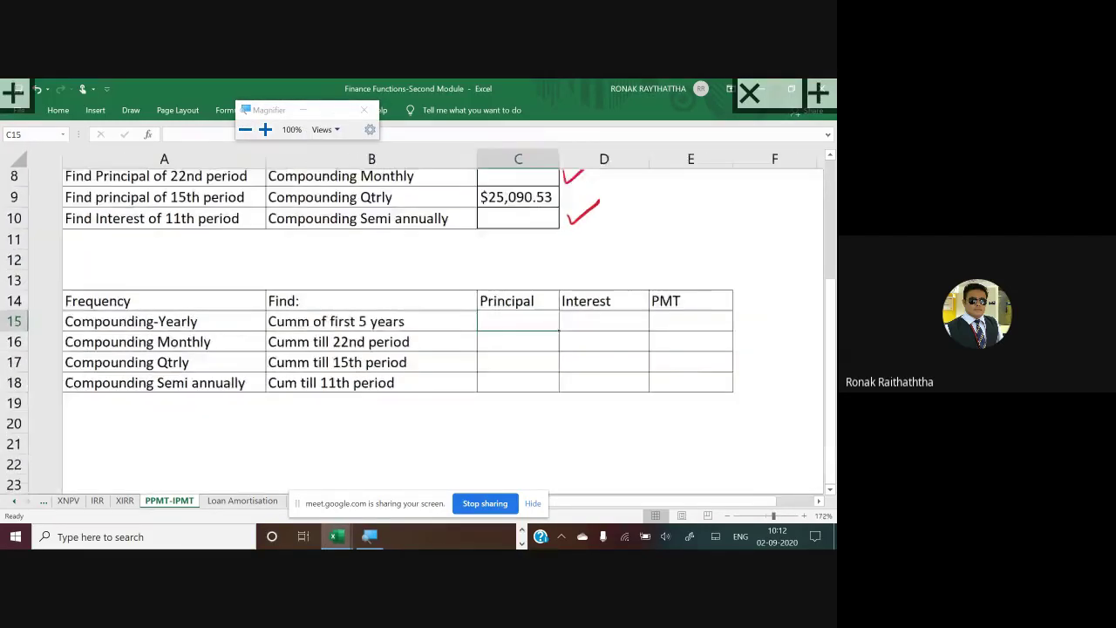
scroll(306, 163, "down", 1)
scroll(307, 163, "down", 1)
scroll(307, 163, "down", 1)
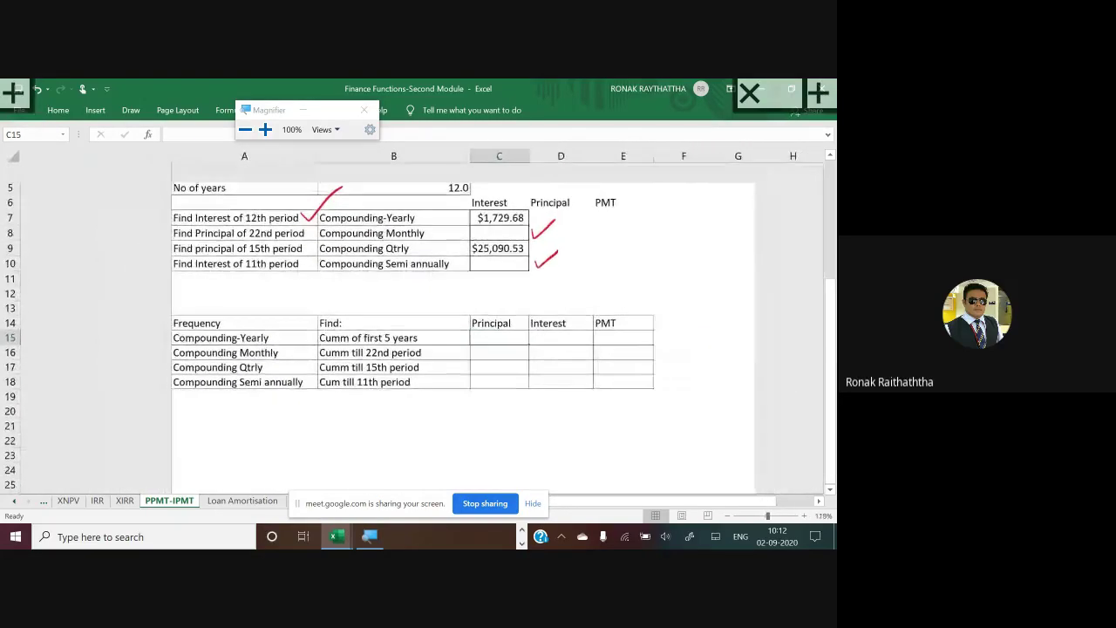
scroll(474, 270, "down", 2)
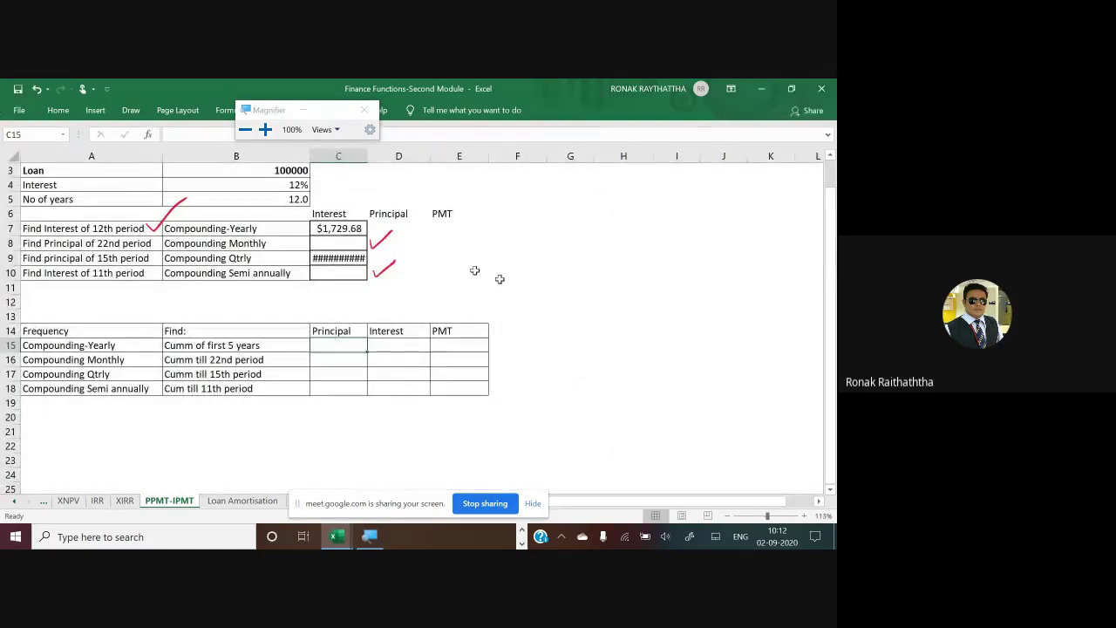
left_click(722, 515)
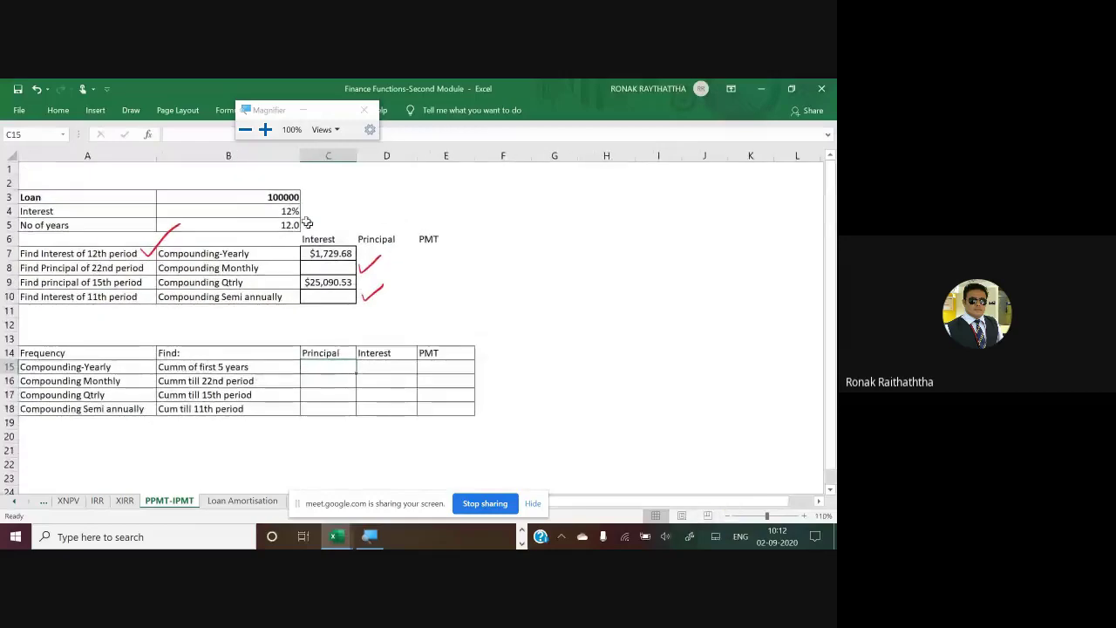
key("super+plus")
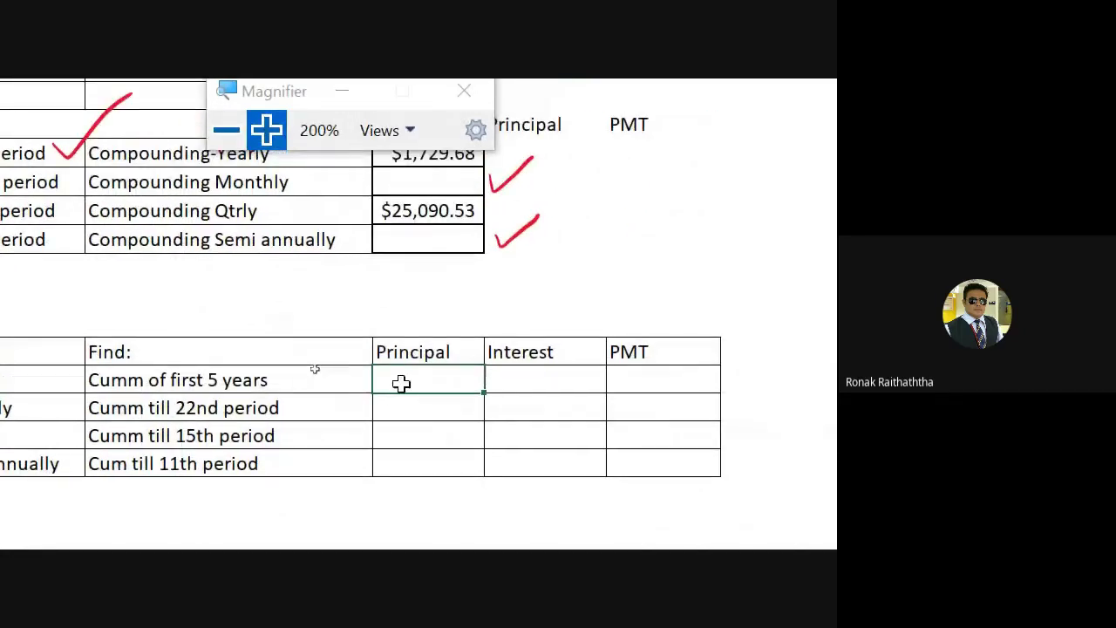
Step: Enter =CUMPRINC(12%,12,-100000,1,5,0) in Principal cell C15, which returns #NUM!
double_click(402, 383)
type("=")
type("cum")
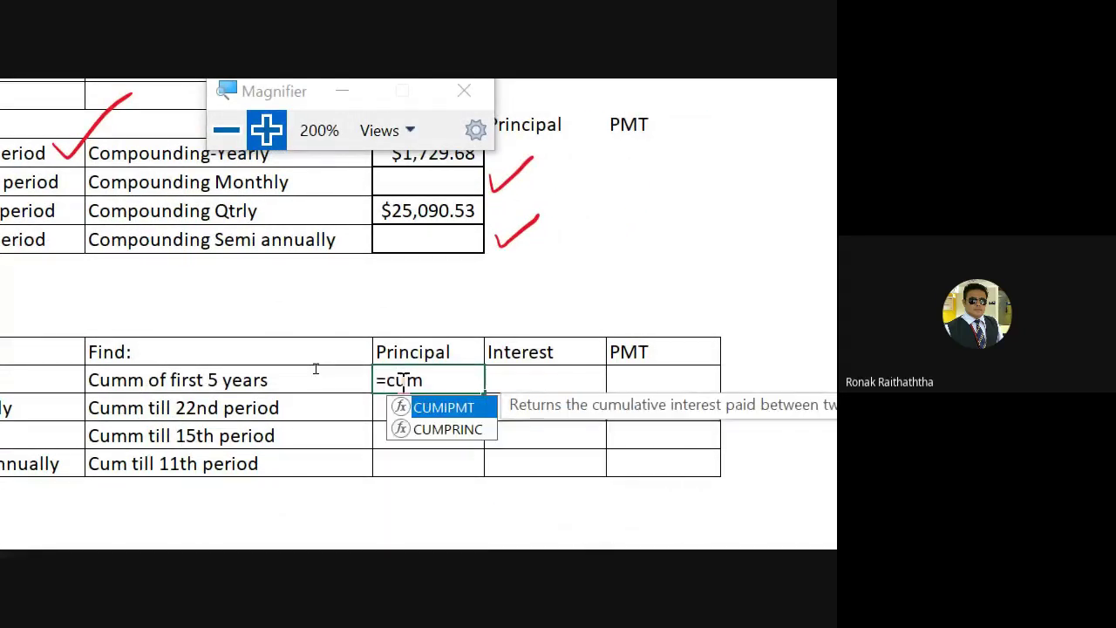
key("Down")
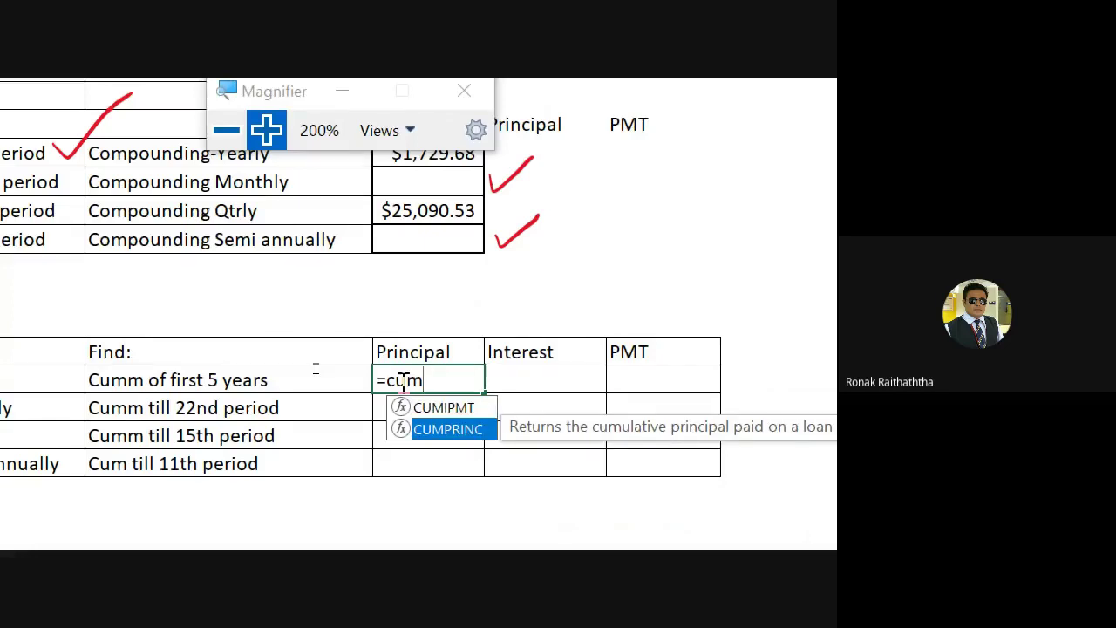
key("Tab")
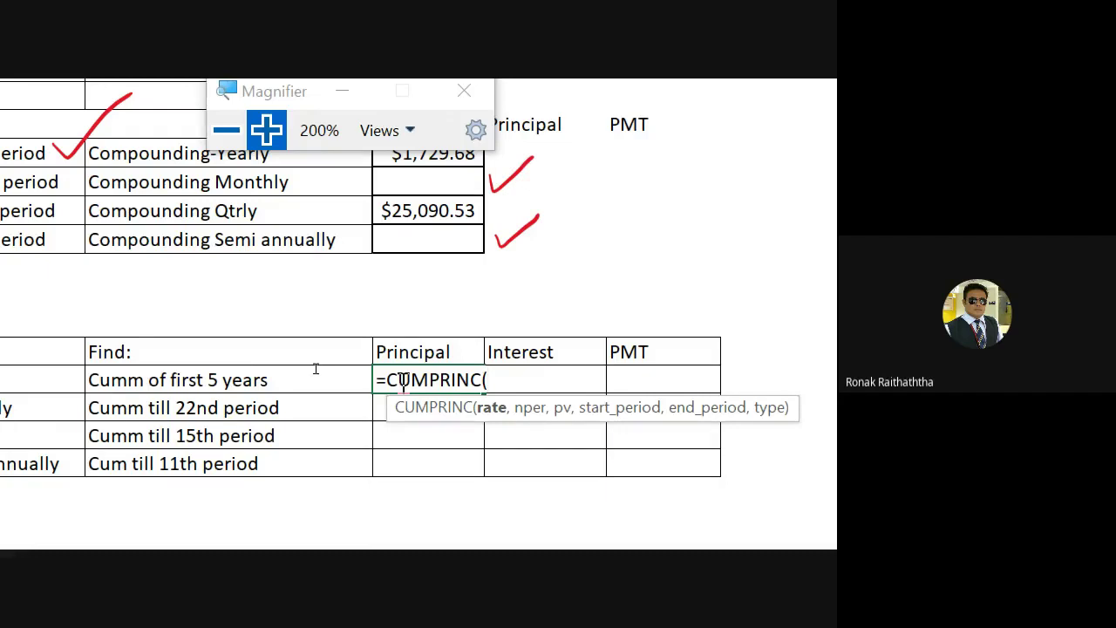
type("8%")
type("/")
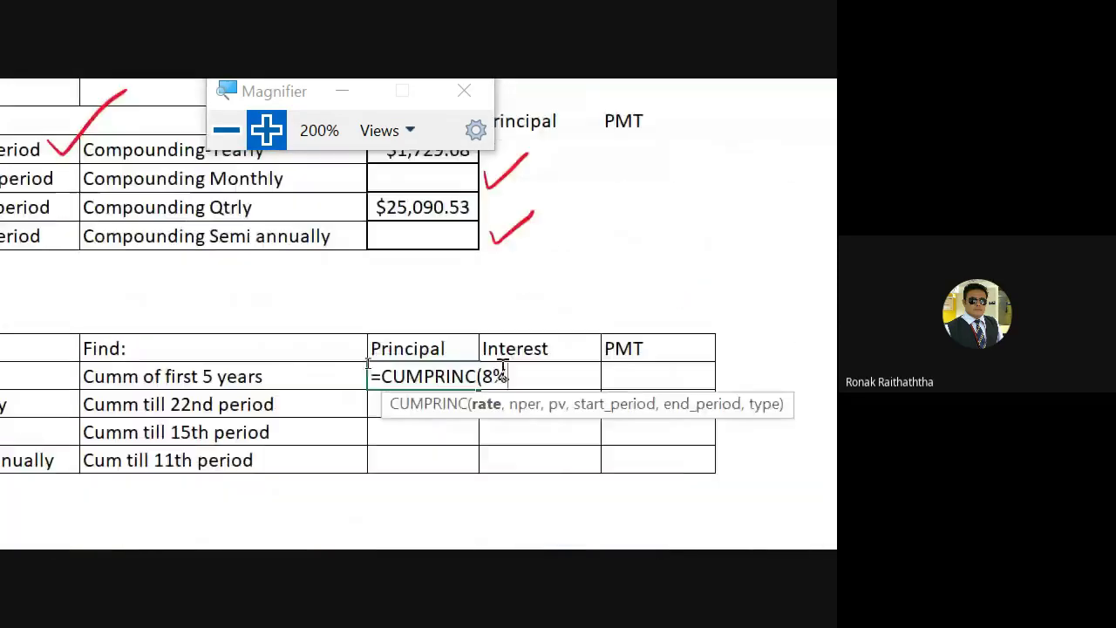
key("BackSpace")
key("BackSpace")
type("1")
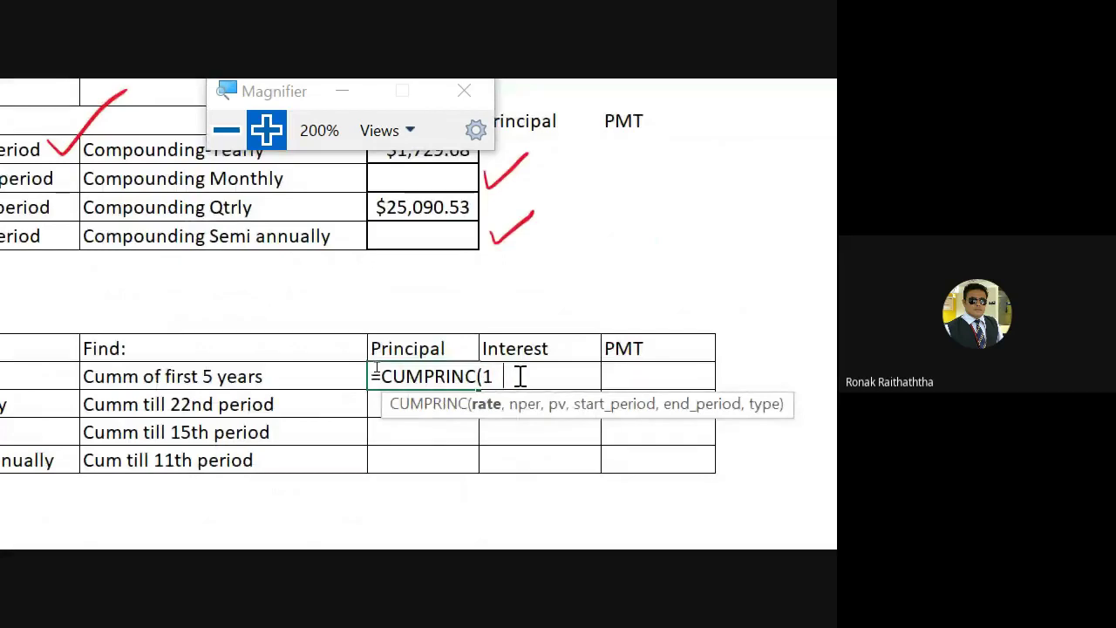
type("2%")
type(",")
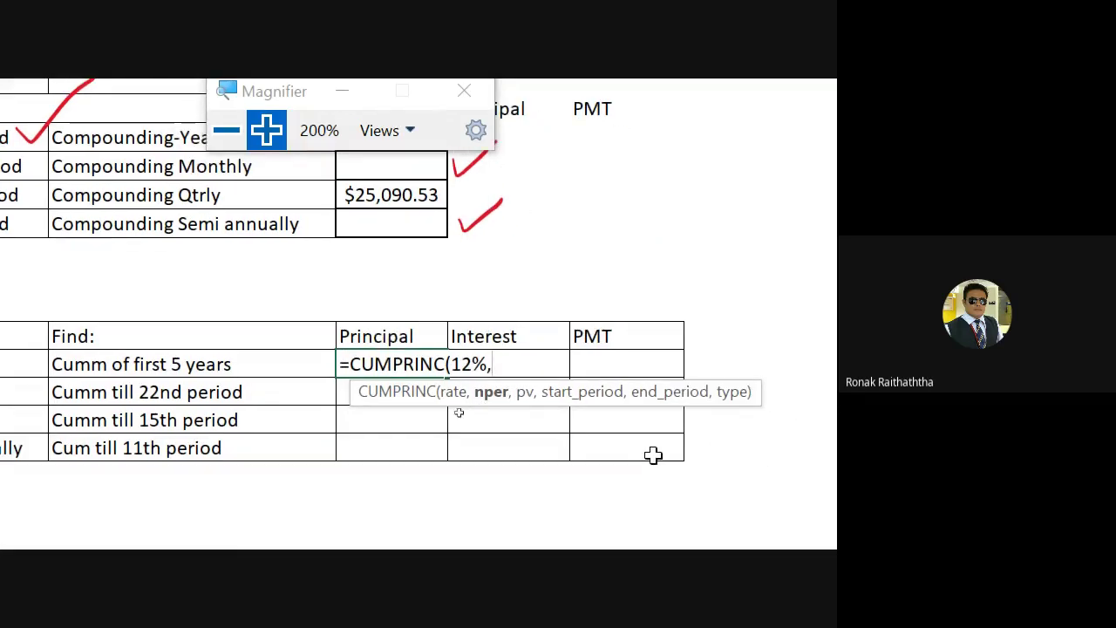
type("1")
type("2")
type(",")
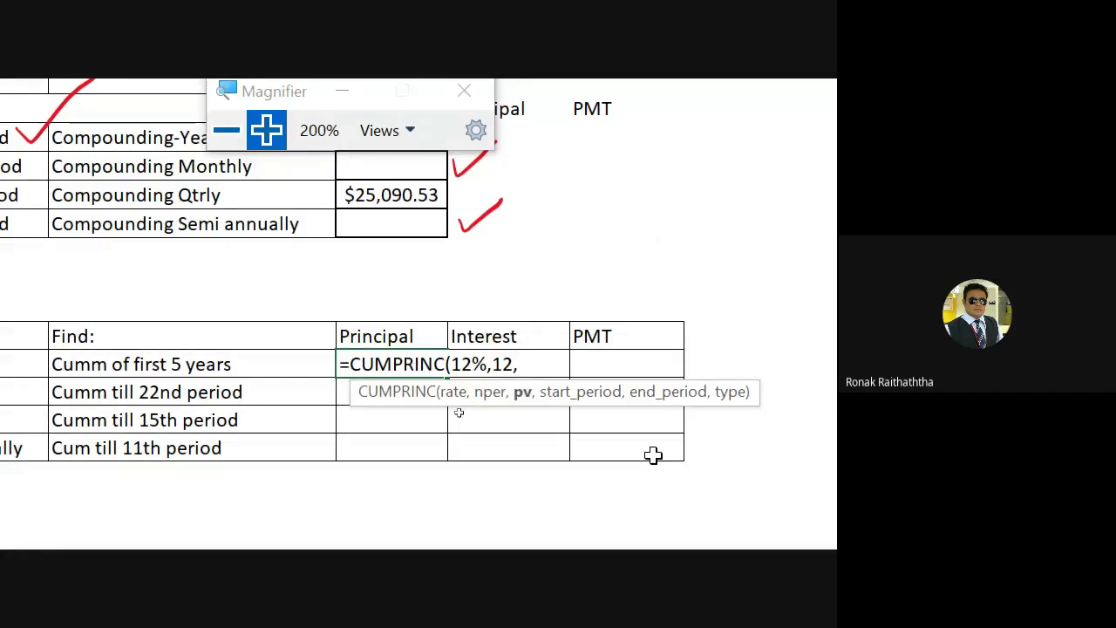
type("-")
type("1000")
type("00")
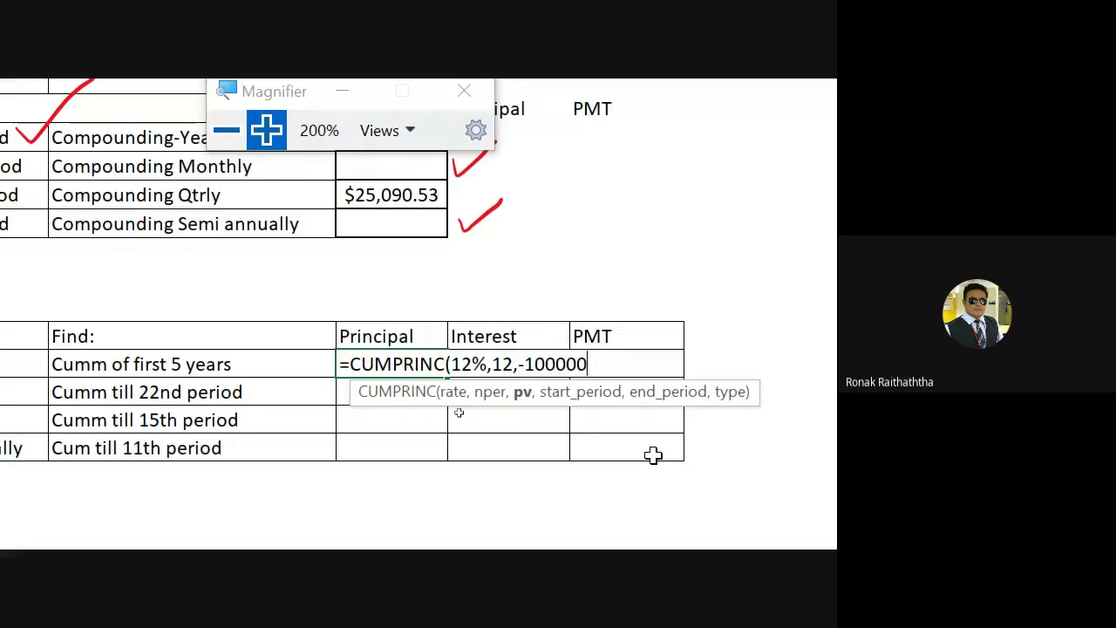
type(",")
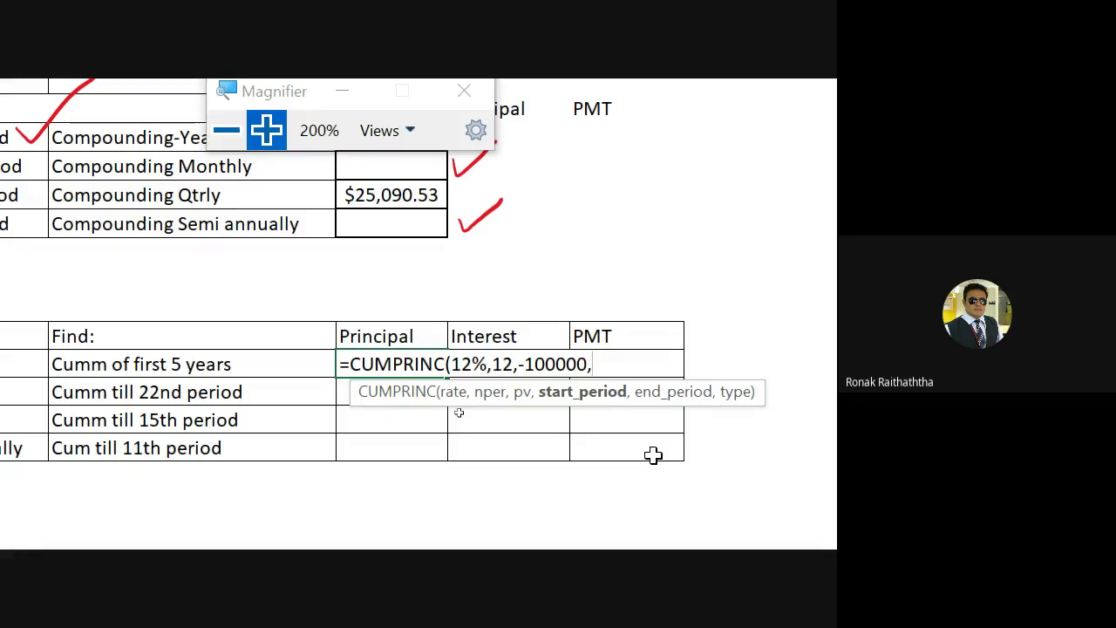
type("1")
type(",")
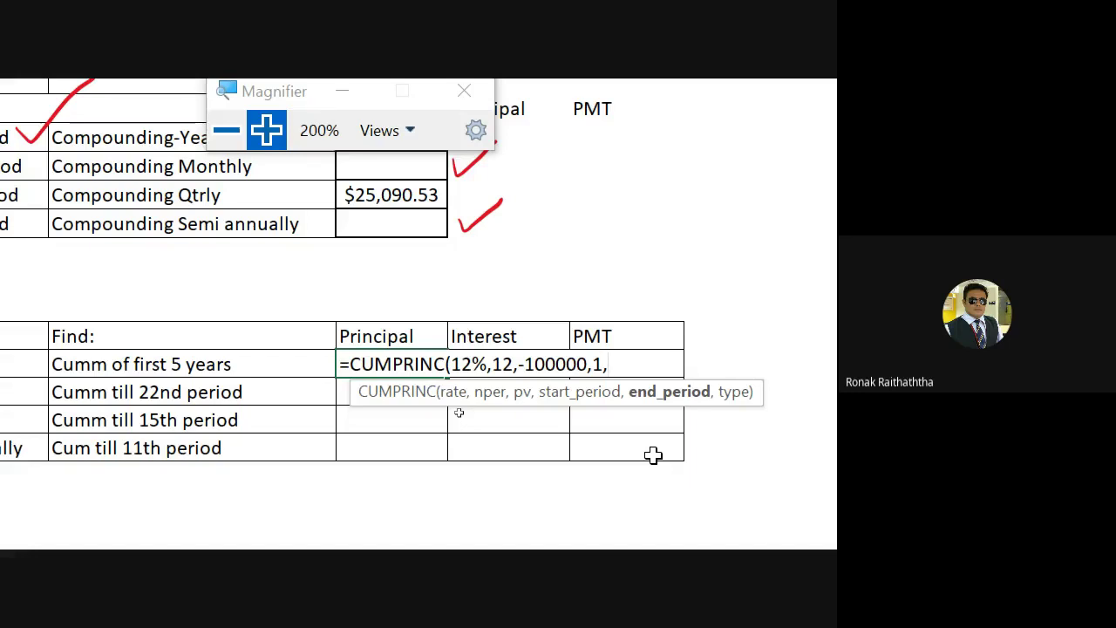
type("5")
type(",")
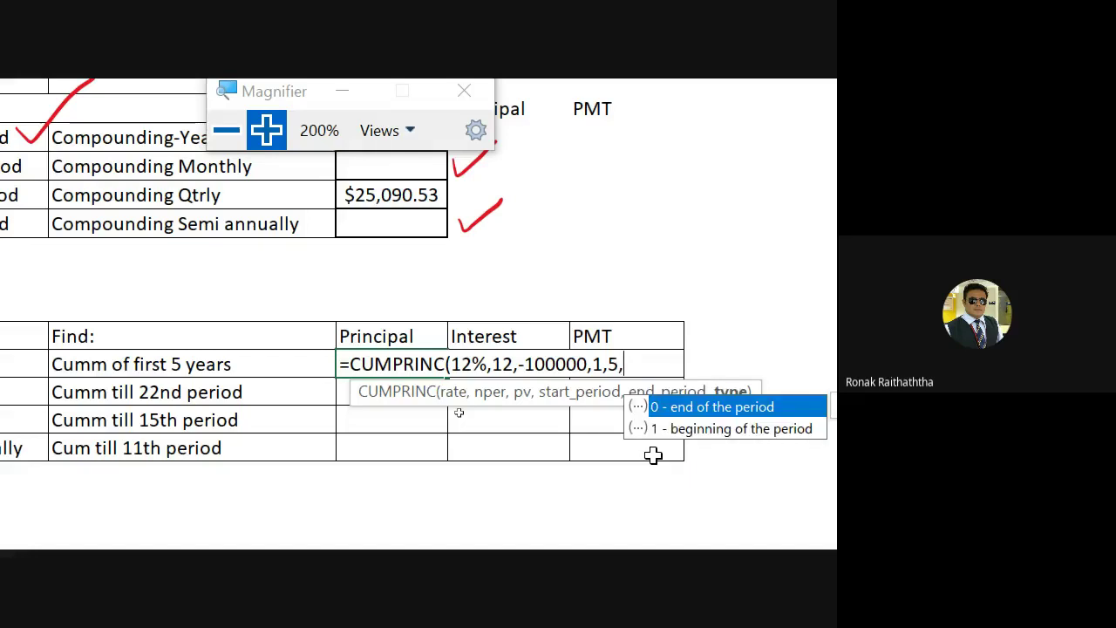
type("0)")
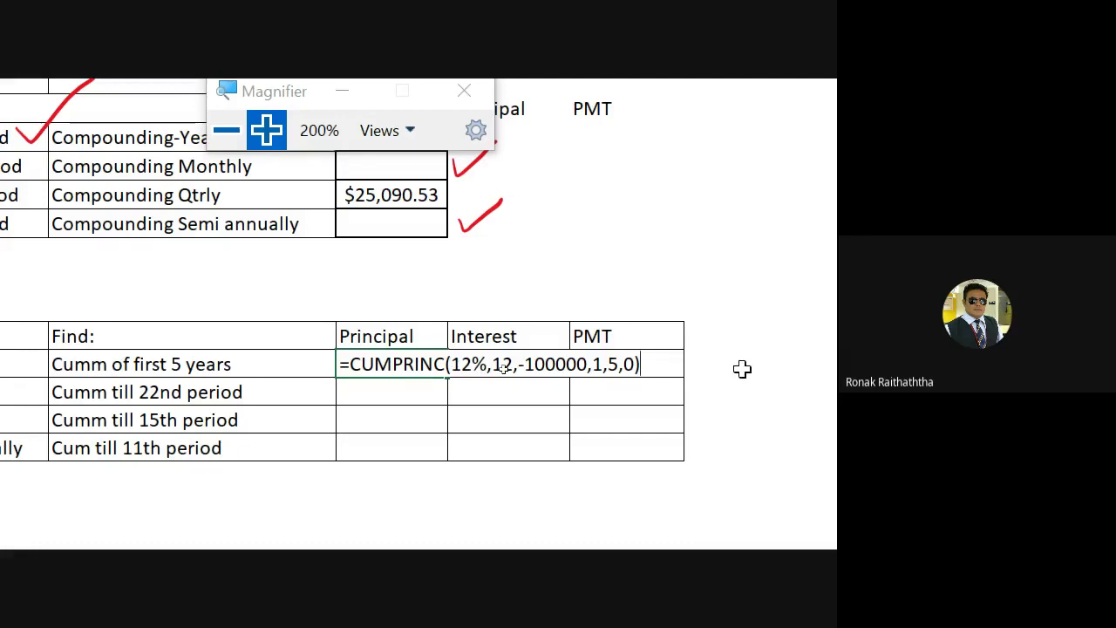
key("Return")
Step: Test the CUMPRINC loan amount with and without a minus before 100000
key("Up")
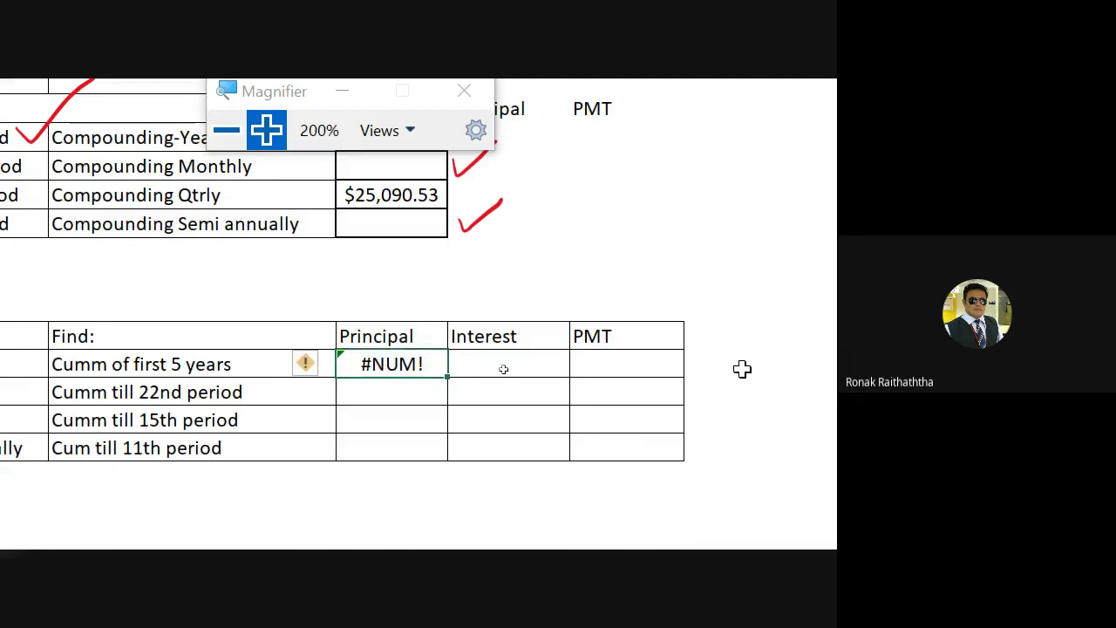
key("F2")
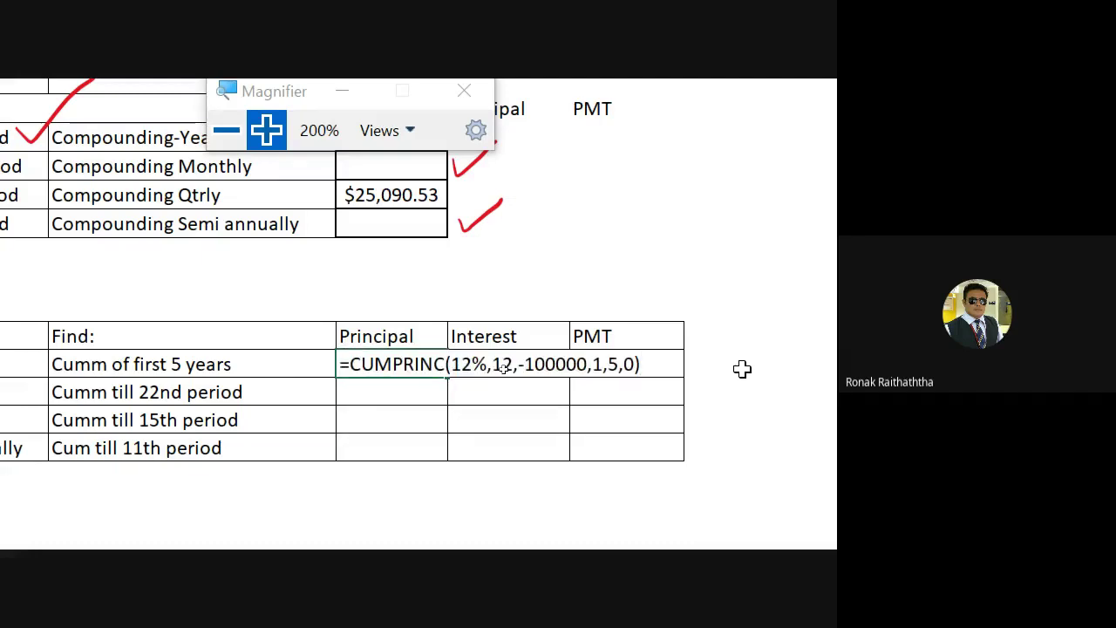
key("Left")
key("Left")
key("Left")
key("Left")
key("Left")
key("Left")
key("BackSpace")
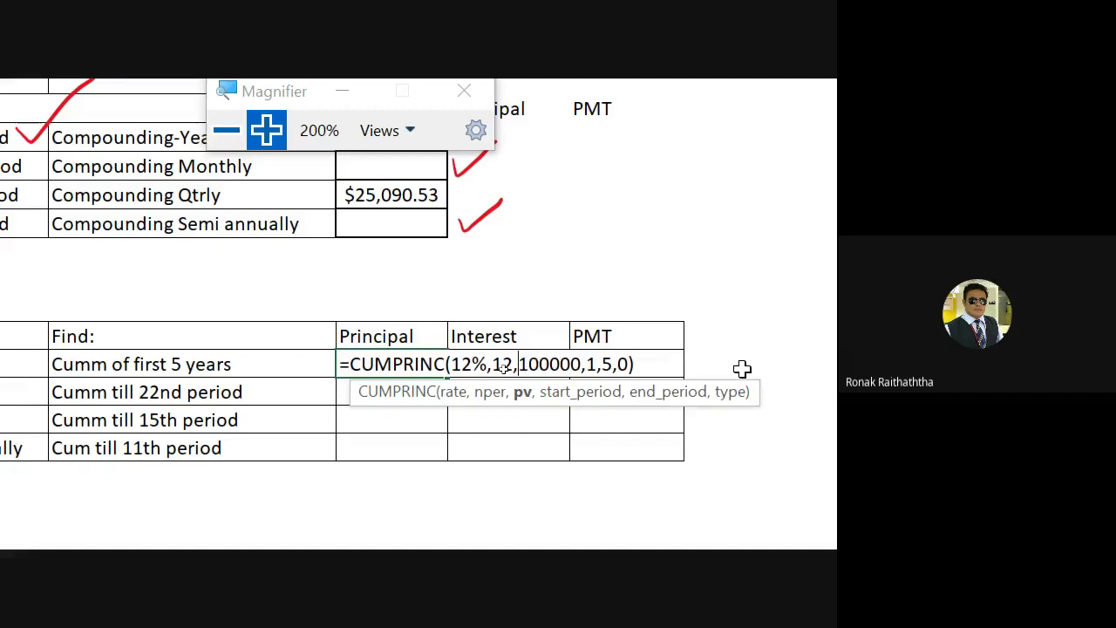
key("Return")
key("Up")
key("F2")
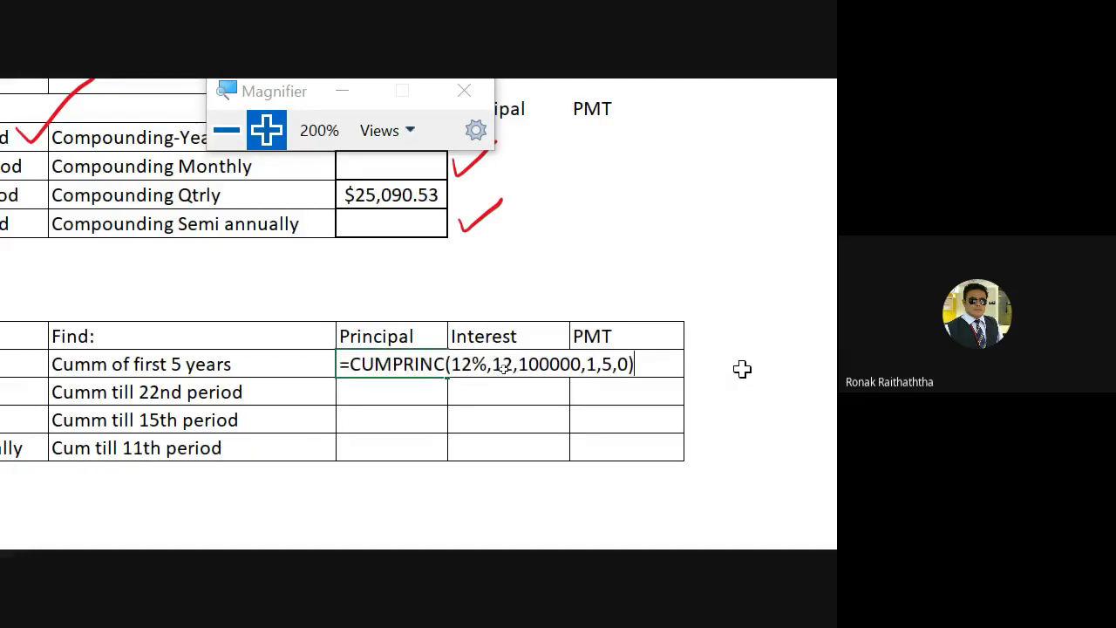
key("Left")
key("Left")
key("Left")
key("Left")
key("Left")
key("Left")
key("Left")
key("Right")
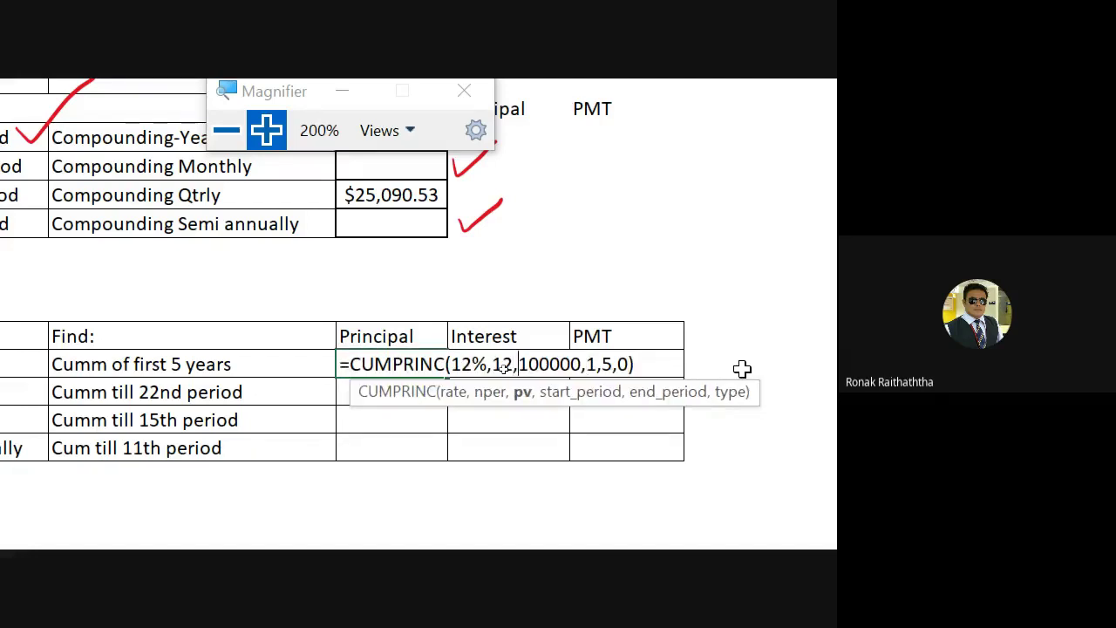
type("-")
key("Return")
Step: Drop the minus so the formula uses 100000 and returns -26324.171
key("Up")
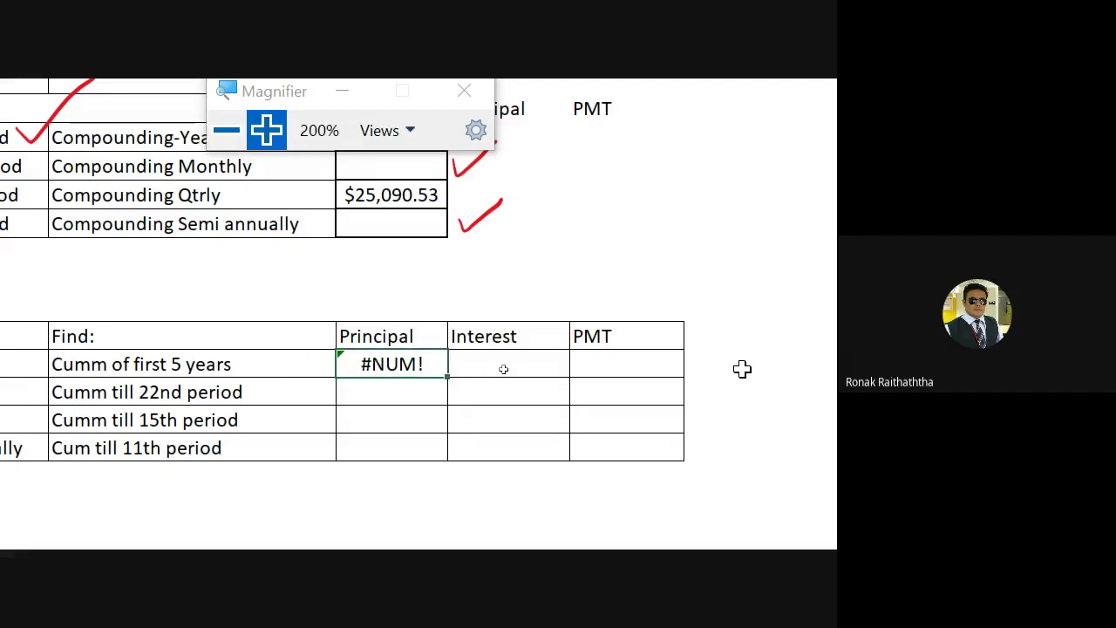
key("F2")
key("Left")
key("Left")
key("Left")
key("Left")
key("Left")
key("Left")
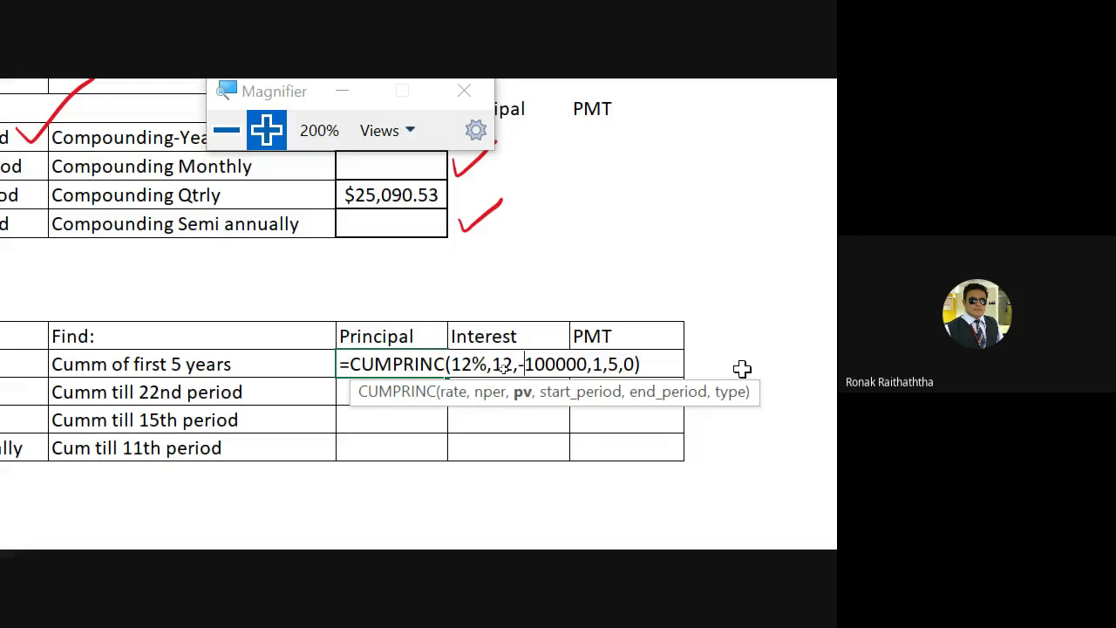
key("BackSpace")
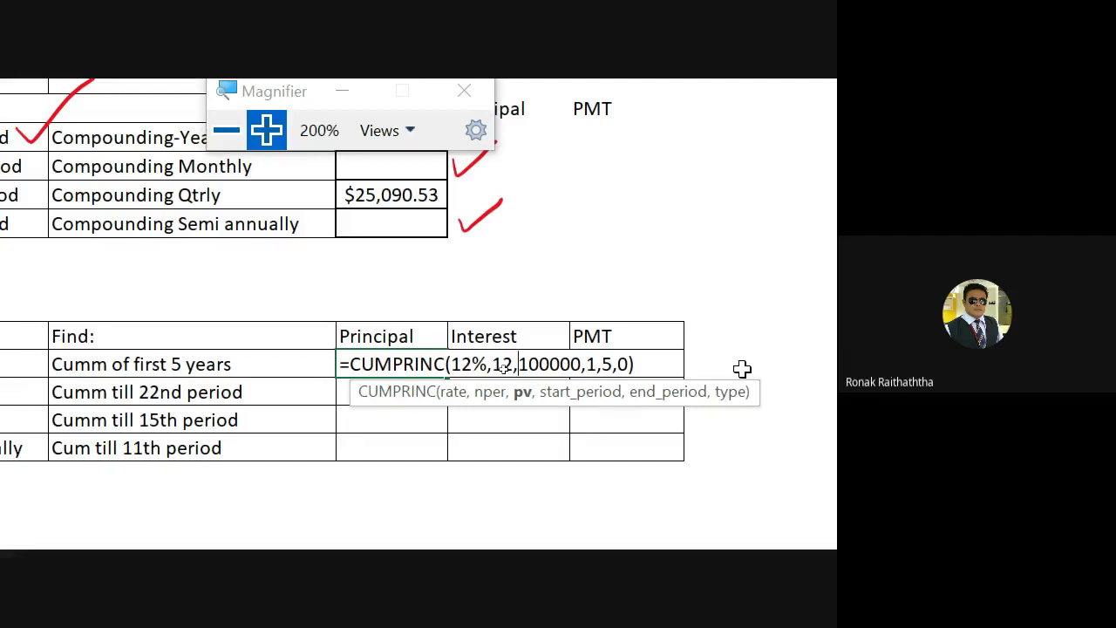
key("Return")
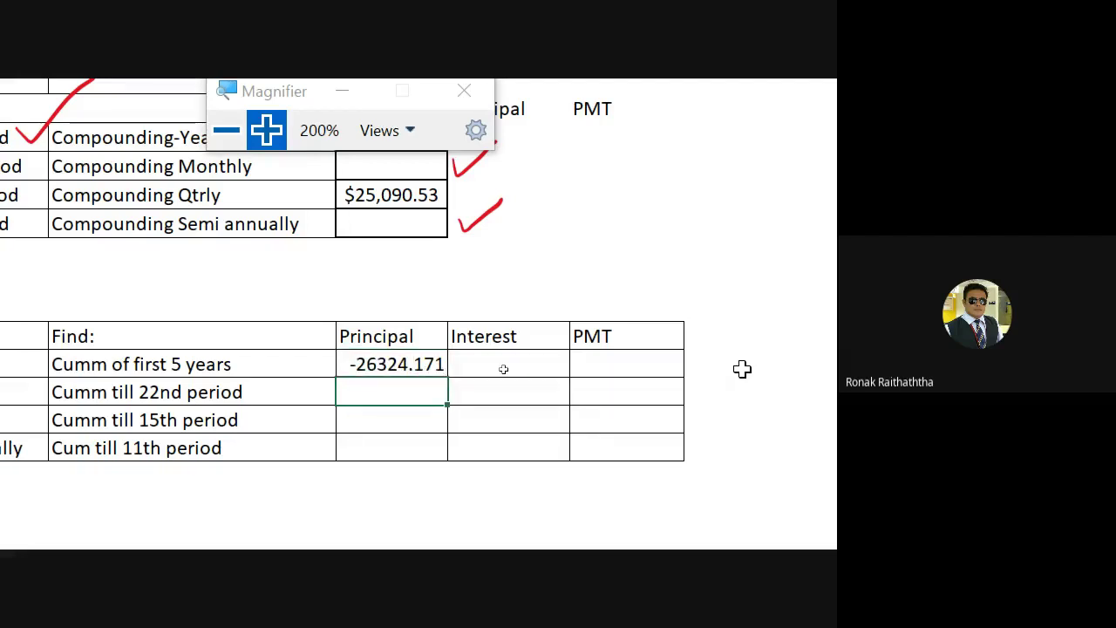
key("Up")
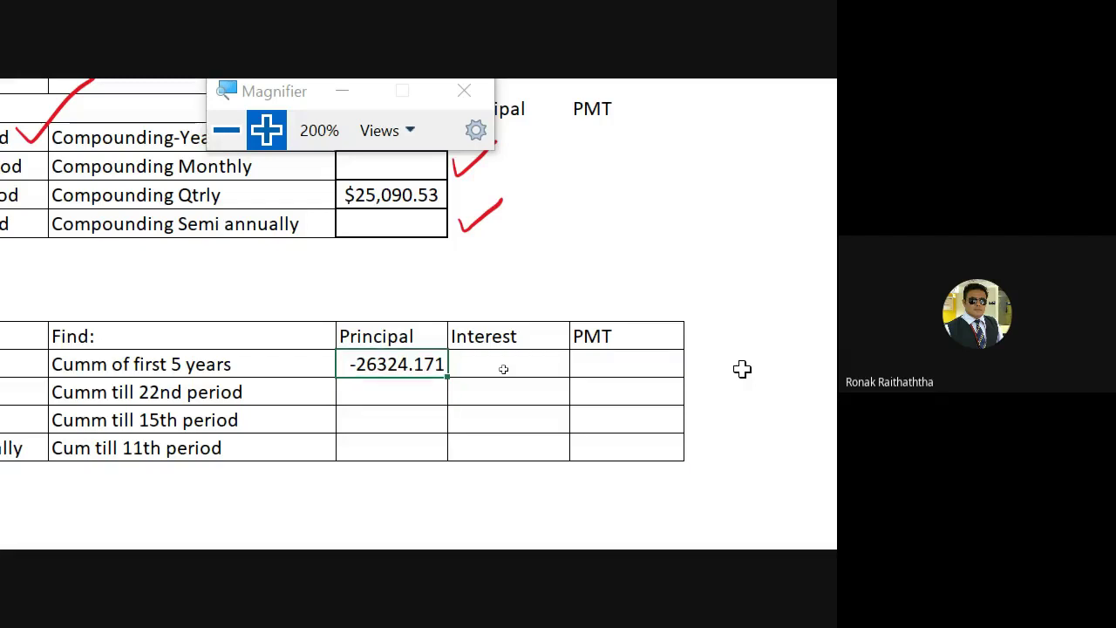
key("F2")
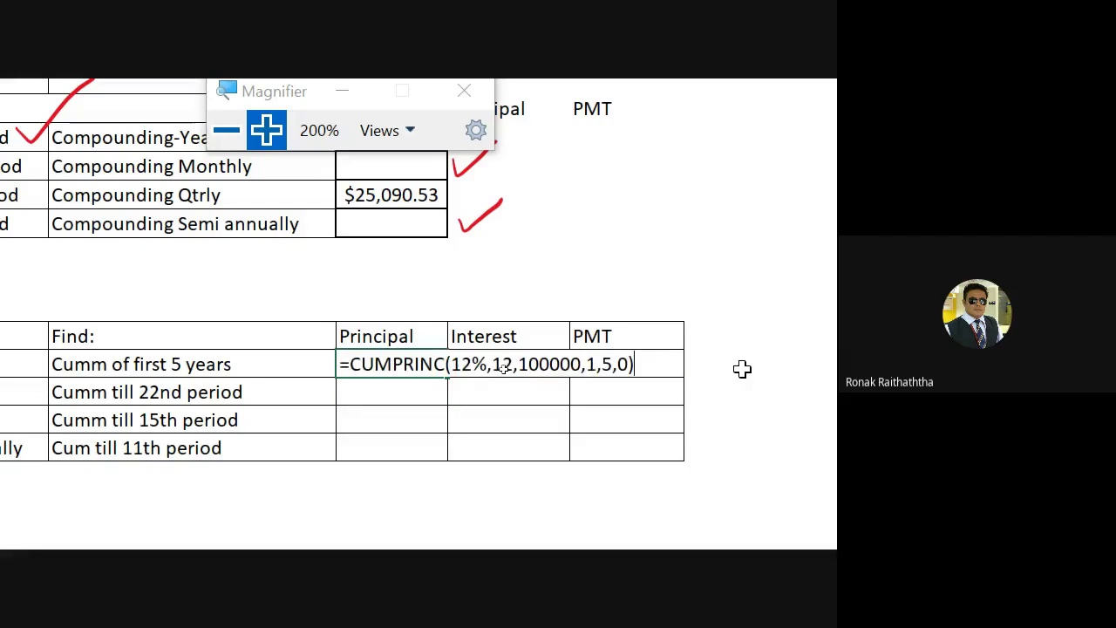
key("Left")
key("Left")
key("Left")
key("Left")
key("Left")
key("Left")
key("Left")
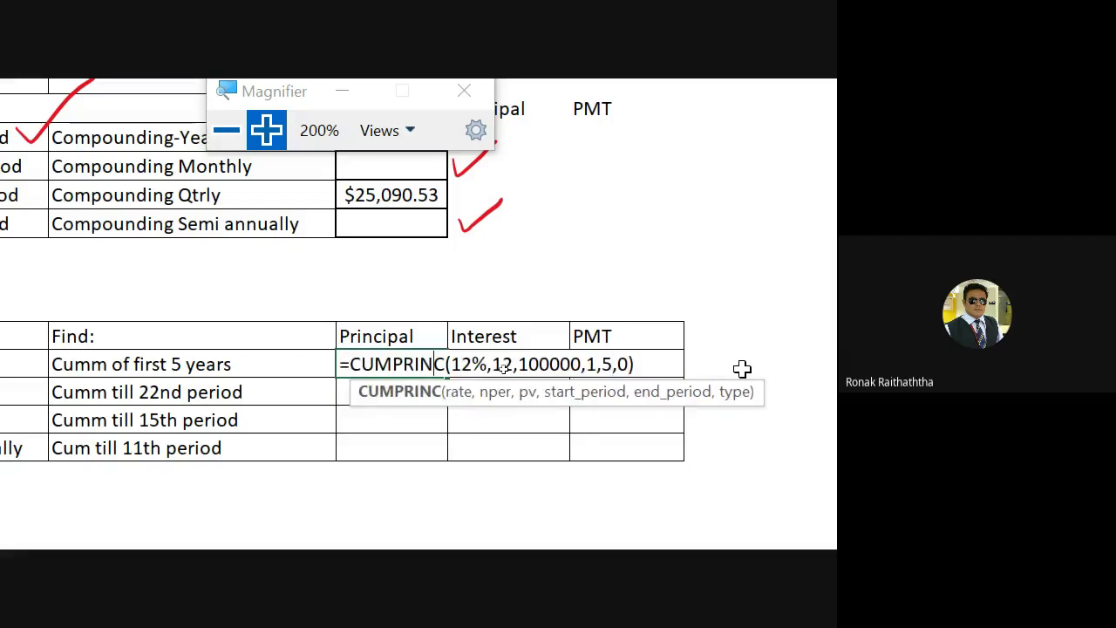
key("Escape")
key("F2")
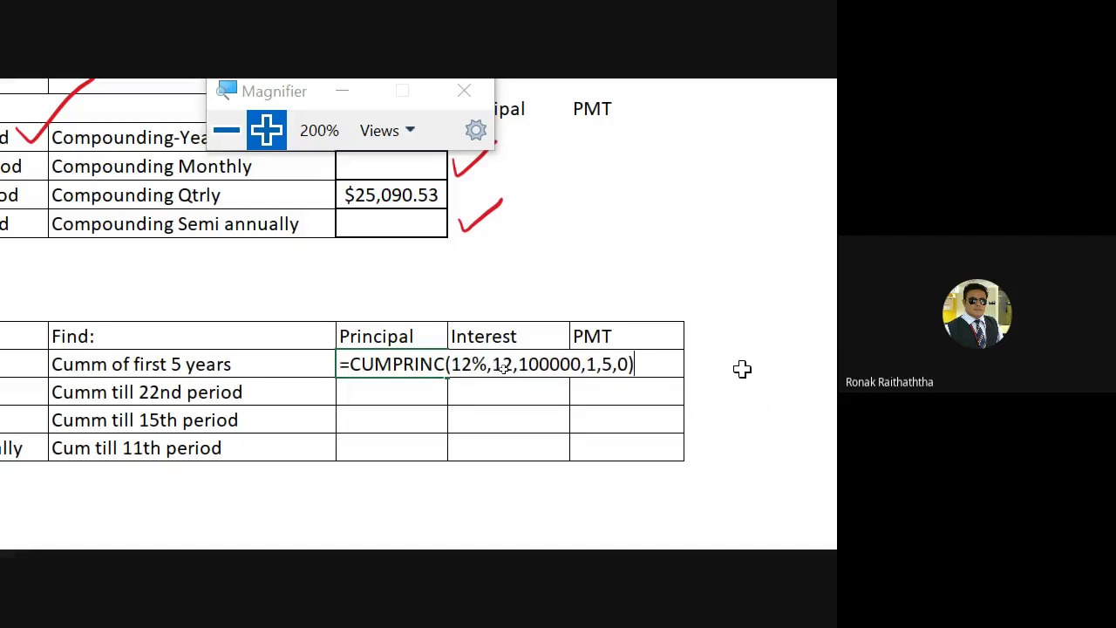
key("Left")
key("Left")
key("Left")
key("Left")
key("Left")
key("Left")
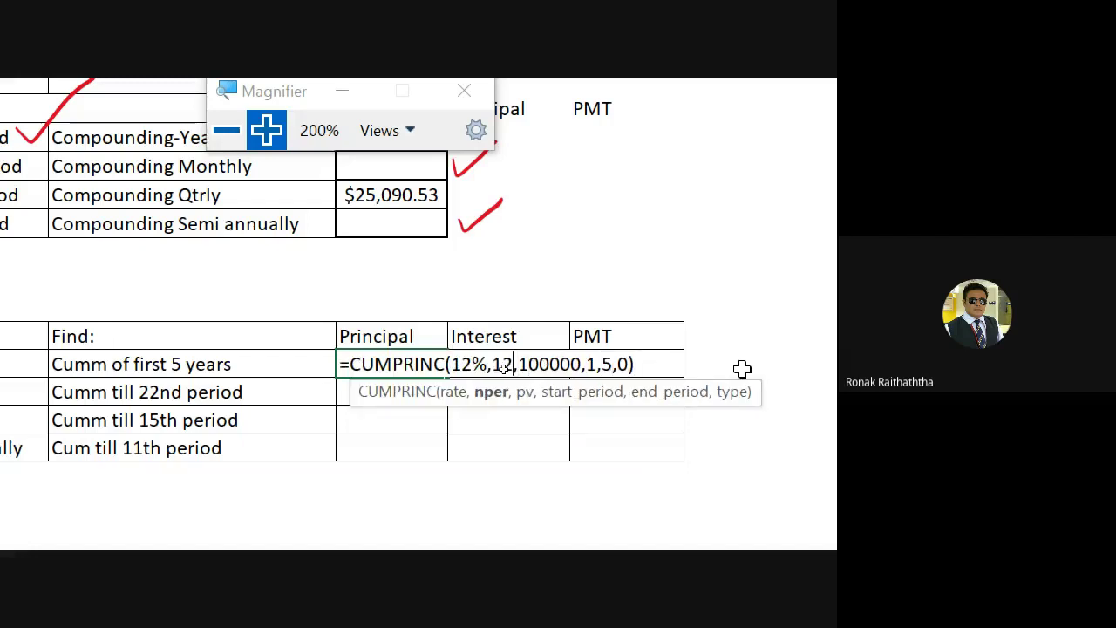
key("Left")
key("Left")
key("Left")
key("Left")
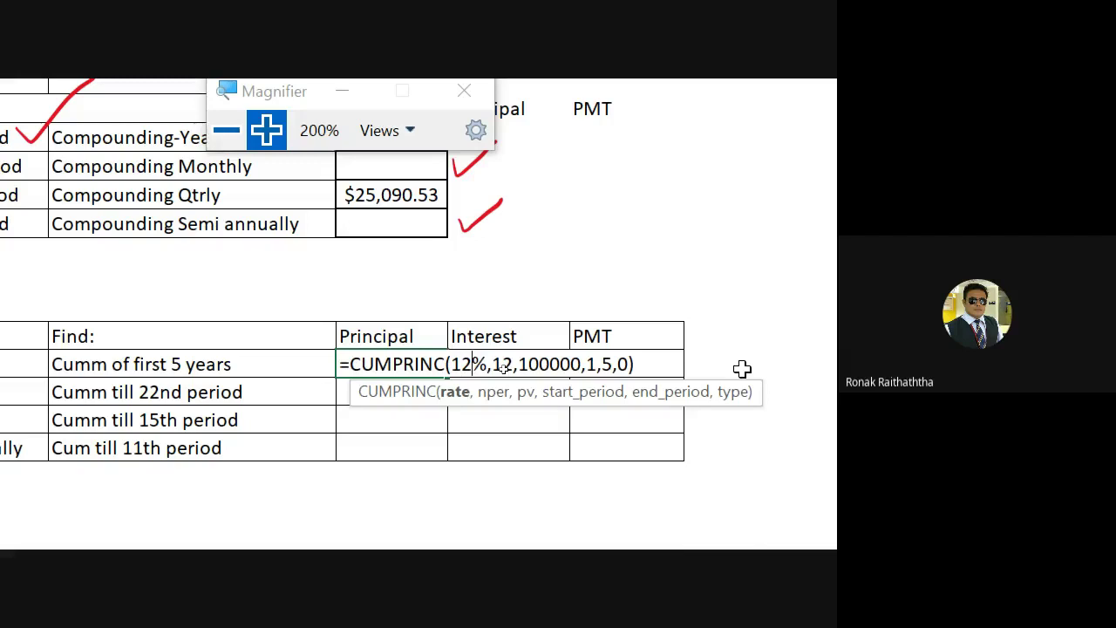
key("Right")
key("Right")
key("Right")
key("Right")
key("Right")
key("Right")
key("Right")
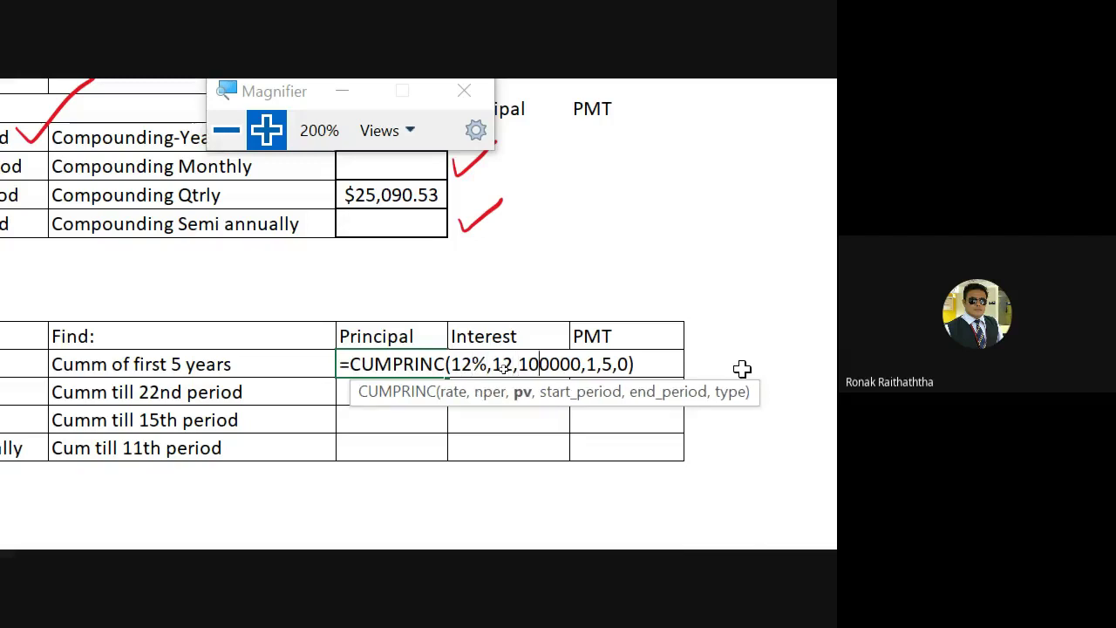
key("Right")
key("Right")
key("Right")
key("Right")
key("Right")
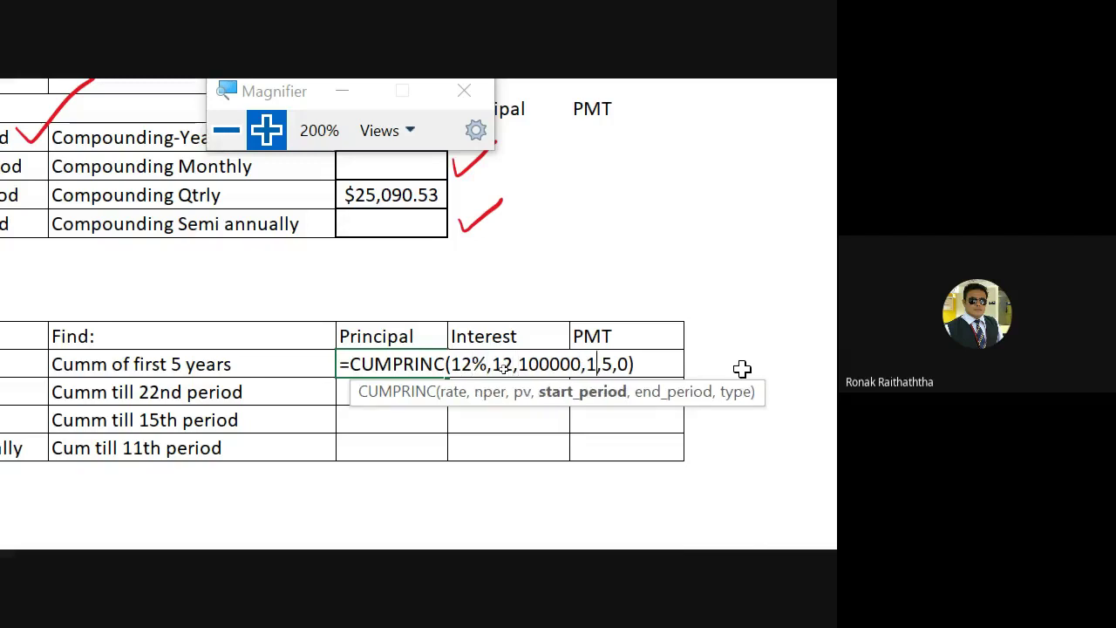
key("Right")
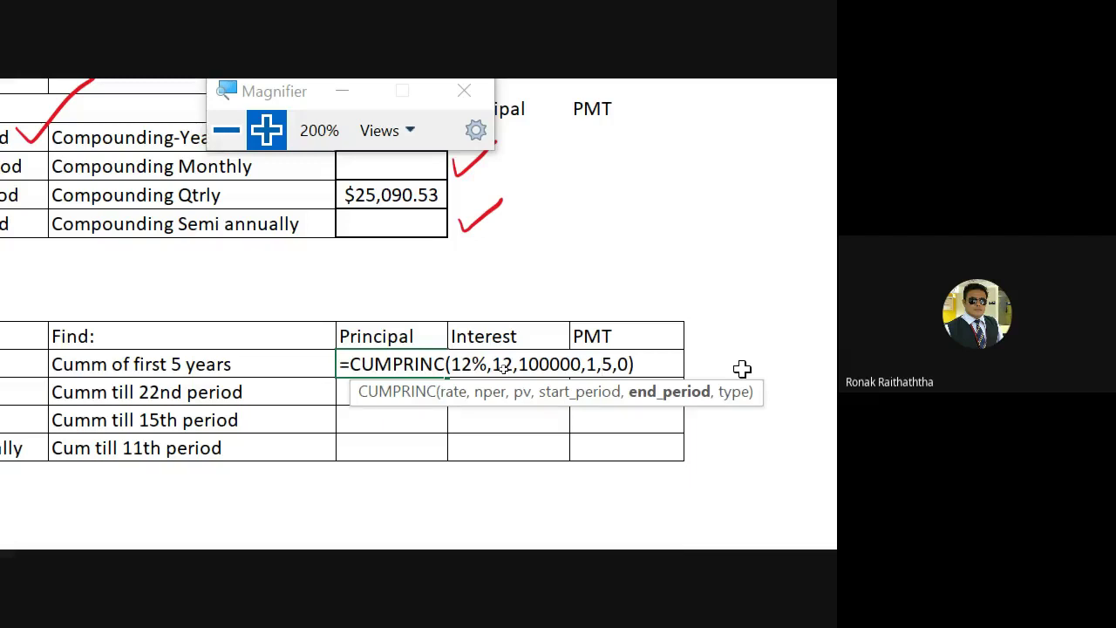
key("Return")
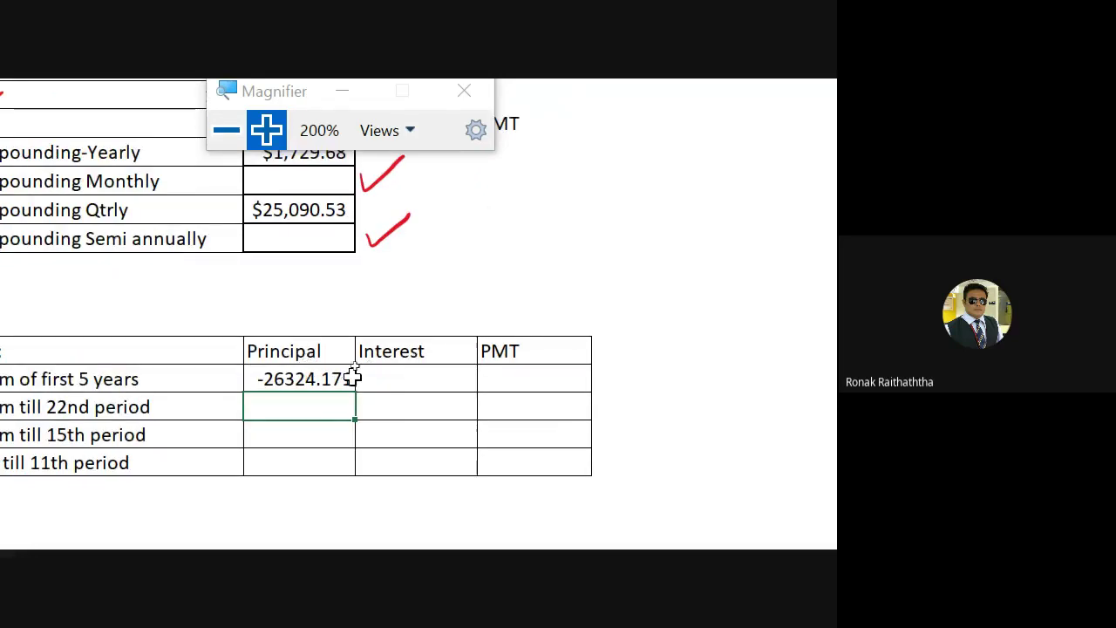
Step: Start a =CUMIPMT entry in the first-5-years Interest cell and dismiss the function suggestions
left_click(422, 380)
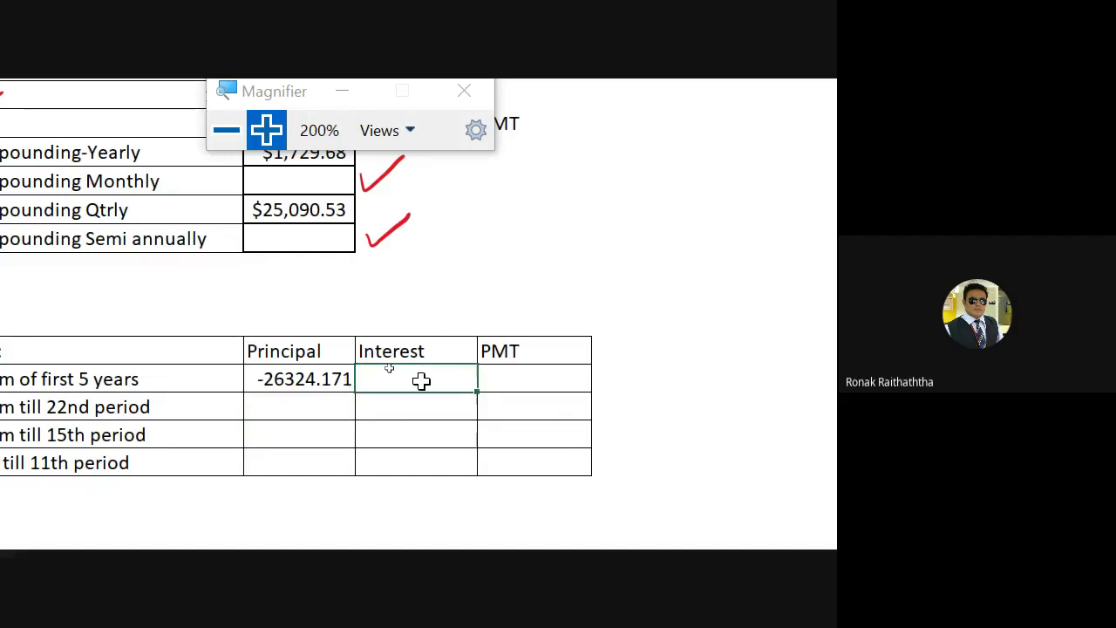
type("=c")
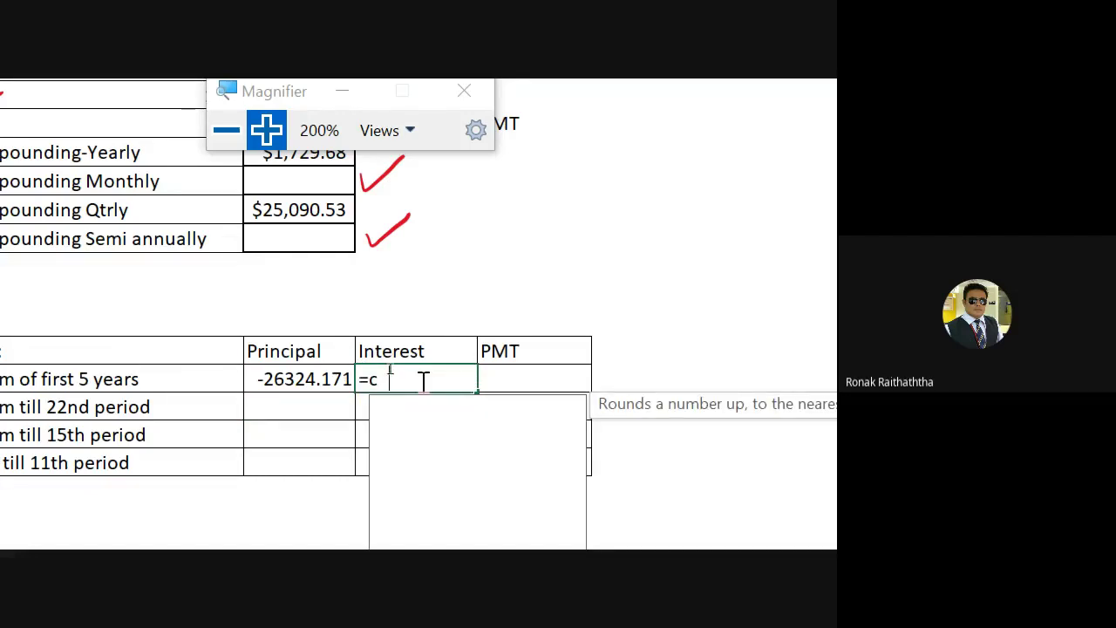
type("umipm")
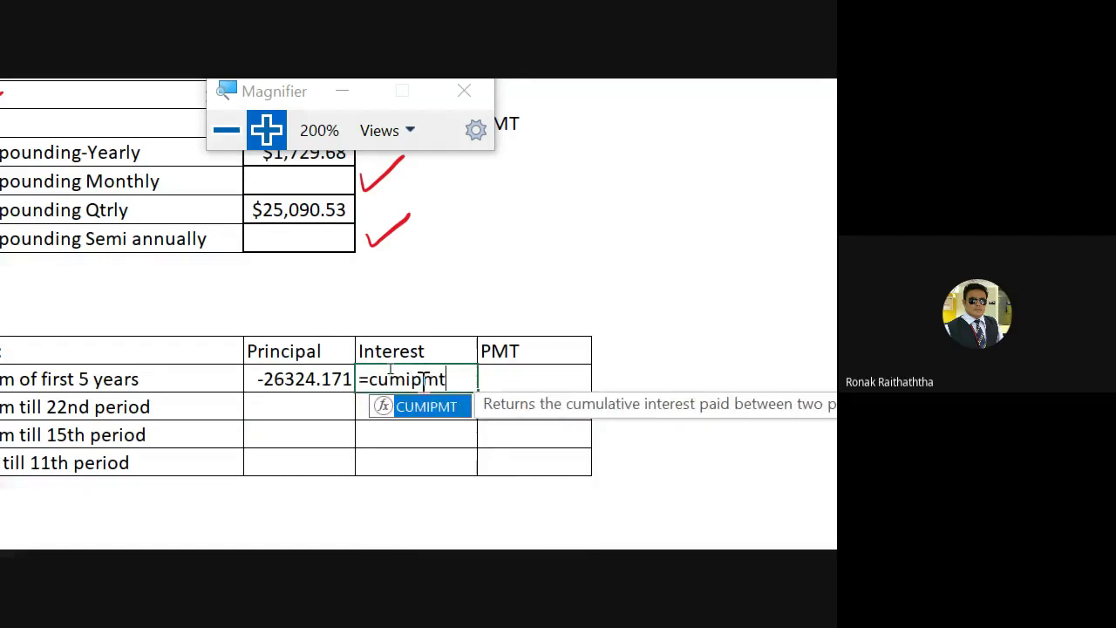
type("t")
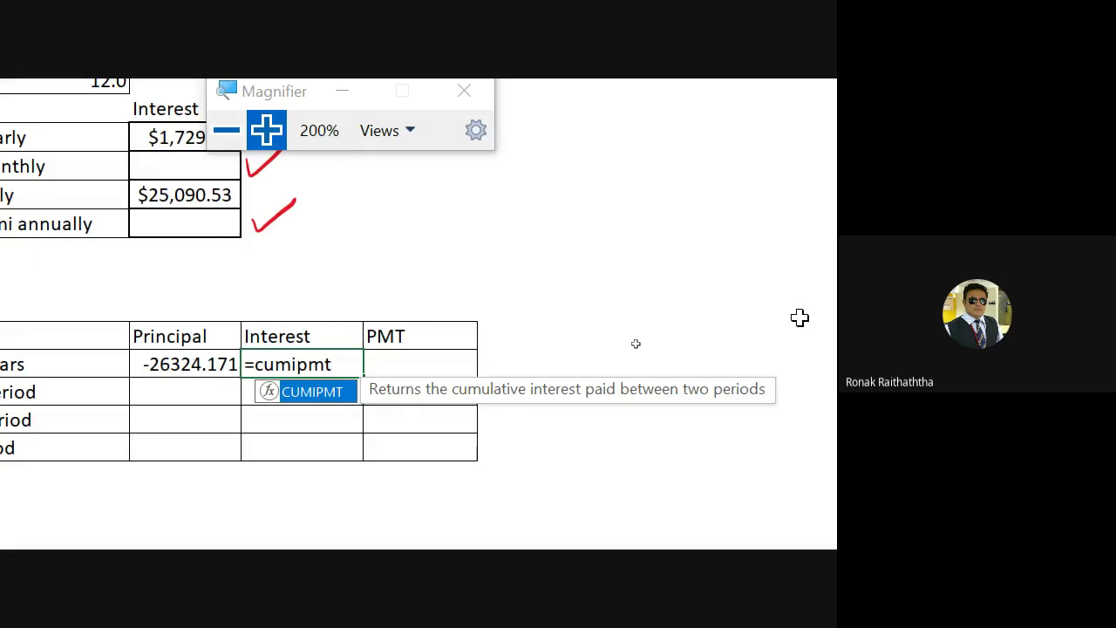
key("BackSpace")
key("BackSpace")
key("BackSpace")
key("BackSpace")
key("BackSpace")
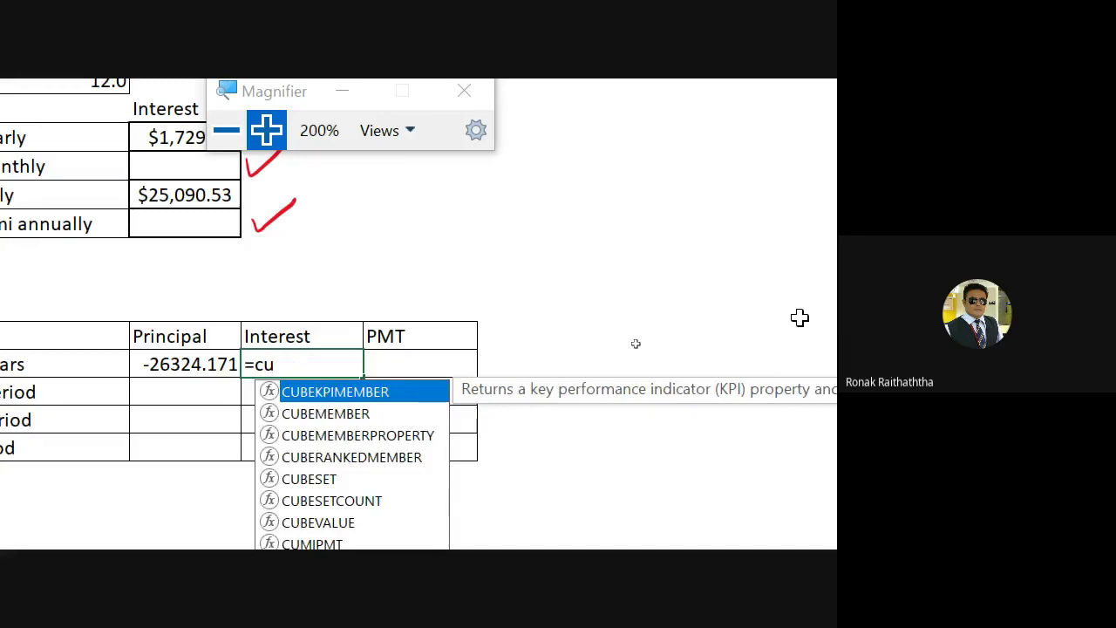
type("m")
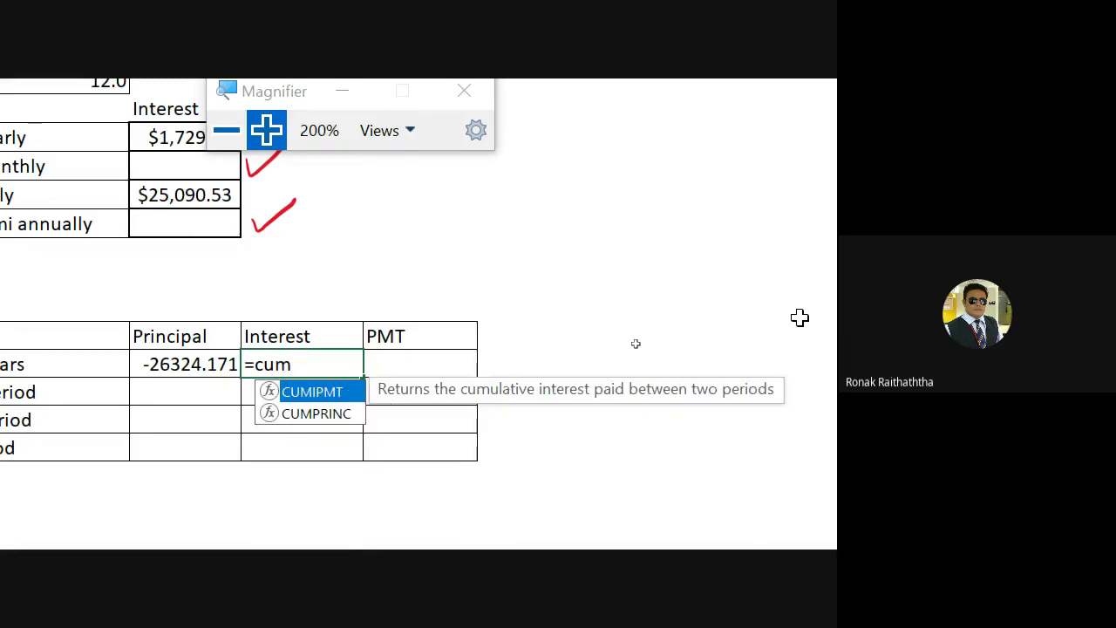
key("Escape")
Step: Commit the Interest entry, leaving #NAME?, and return Magnifier to normal 100% view
left_click(61, 364)
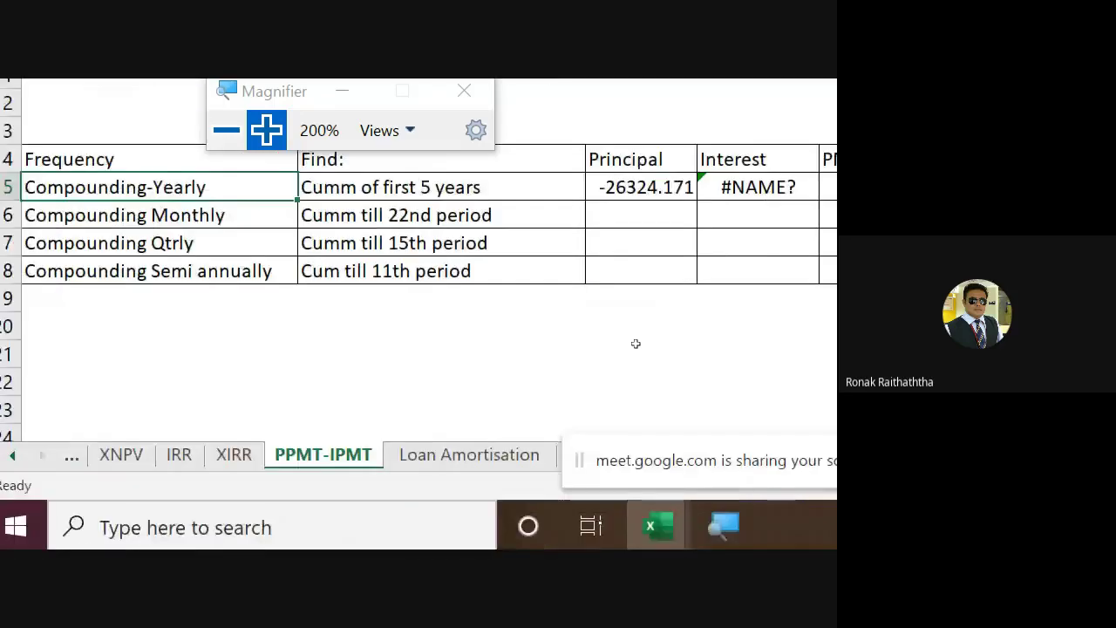
left_click(252, 186)
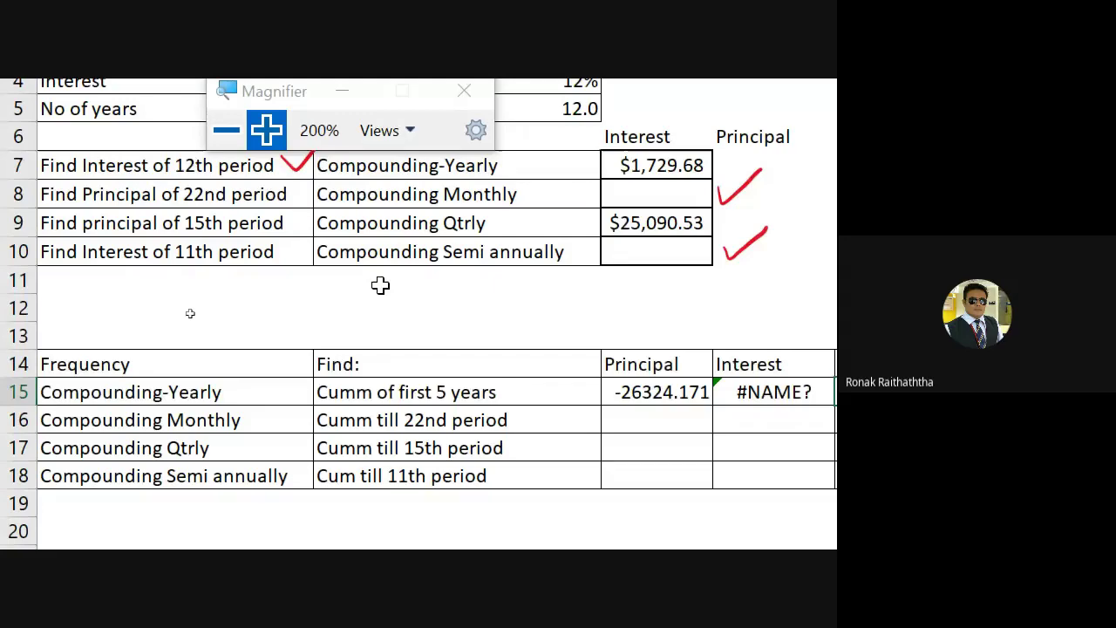
left_click(223, 147)
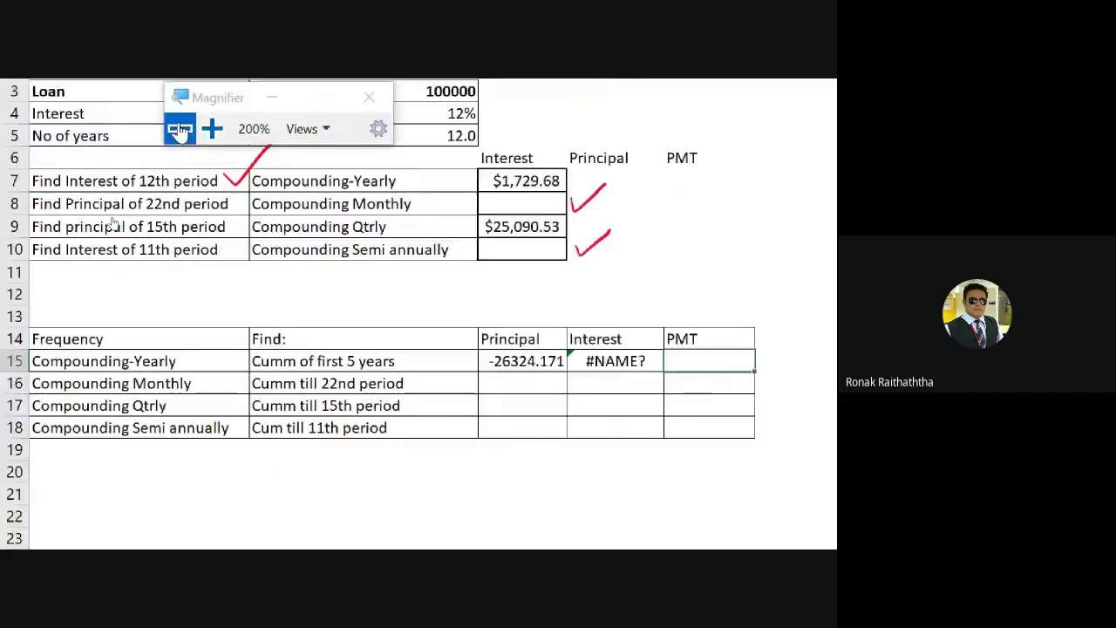
Step: Switch to the Google Meet window and stop sharing the screen
key("alt+Tab")
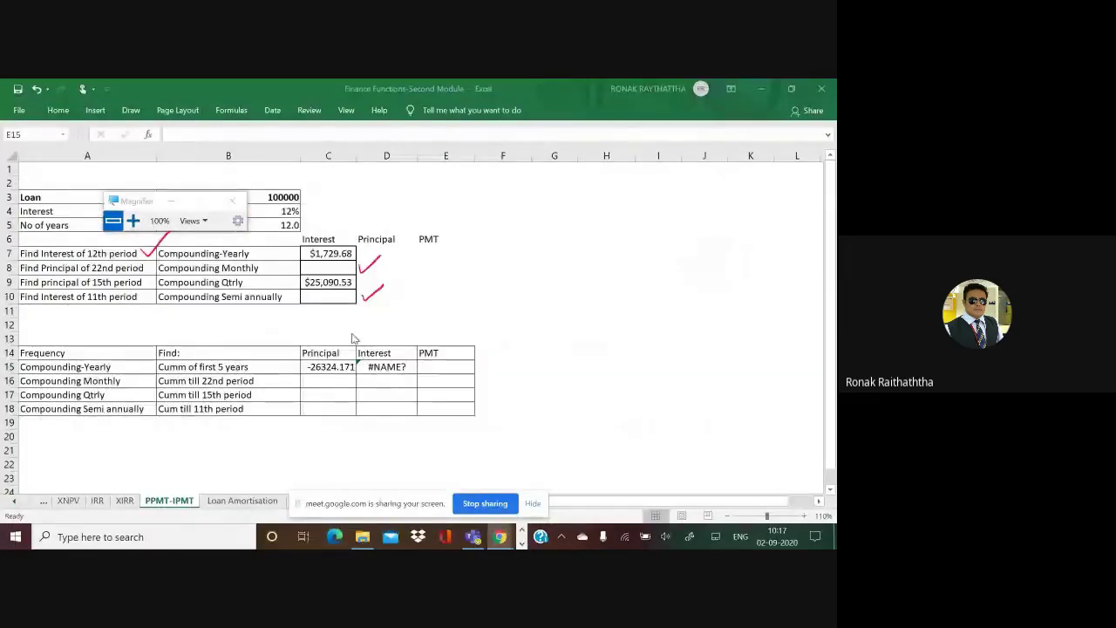
key("alt+Tab")
key("alt+Tab")
left_click(484, 503)
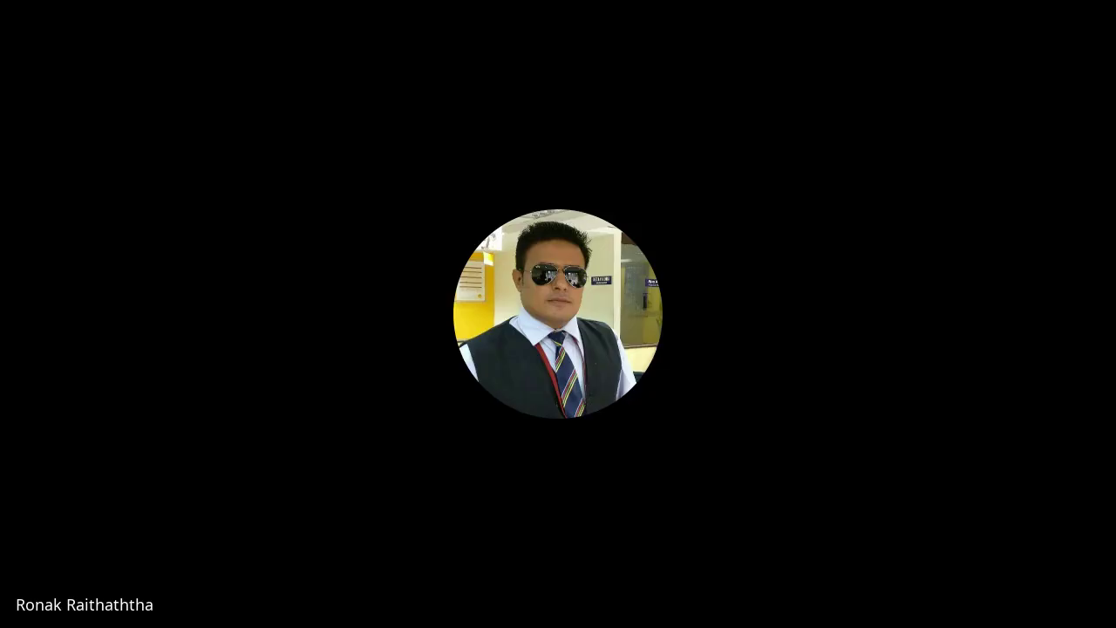